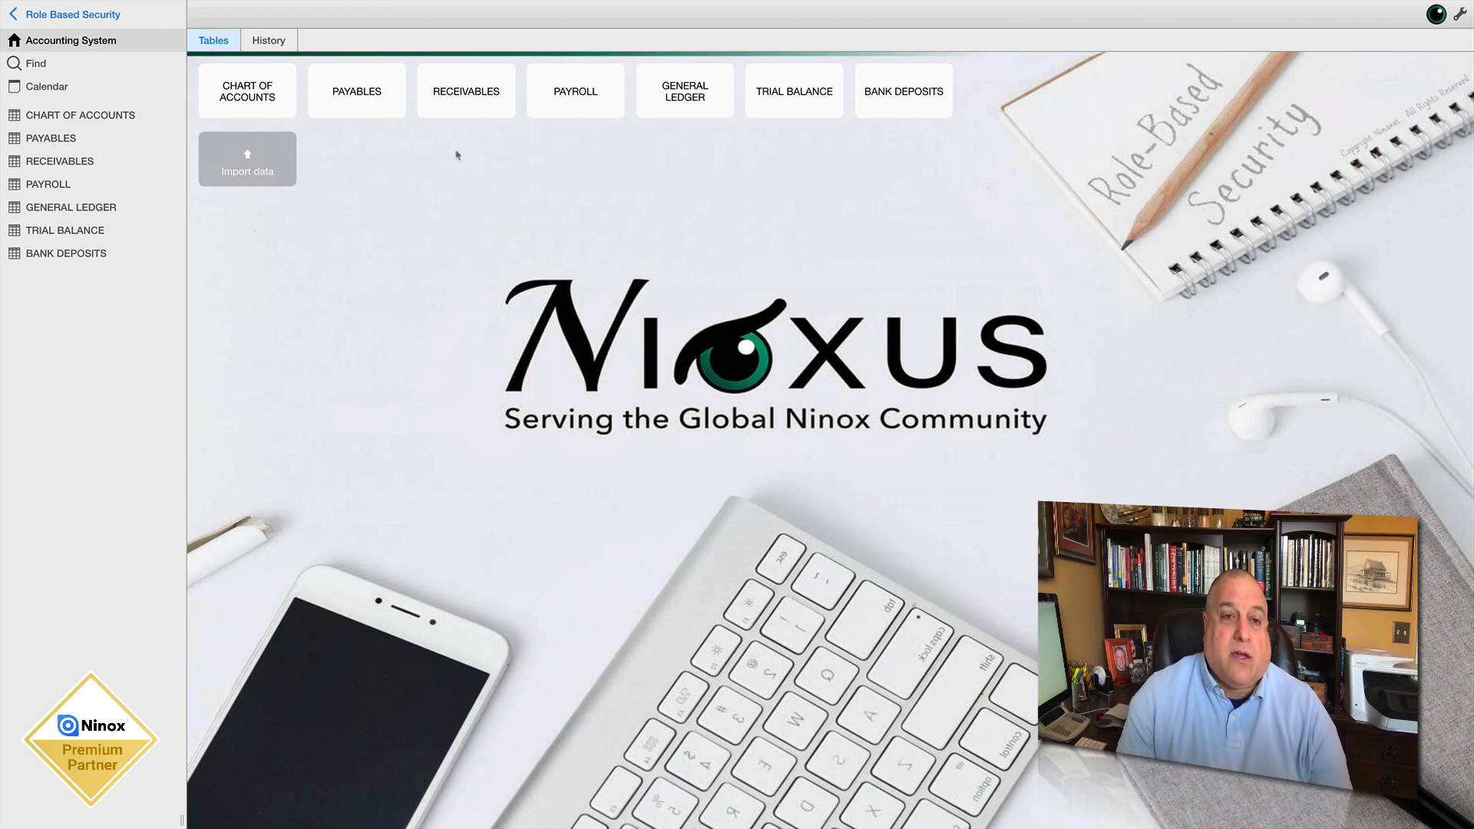
Add a Receivables record with a customer invoice number, a $500 payment received, date paid 03/15/2020 and status PAID
left_click(467, 95)
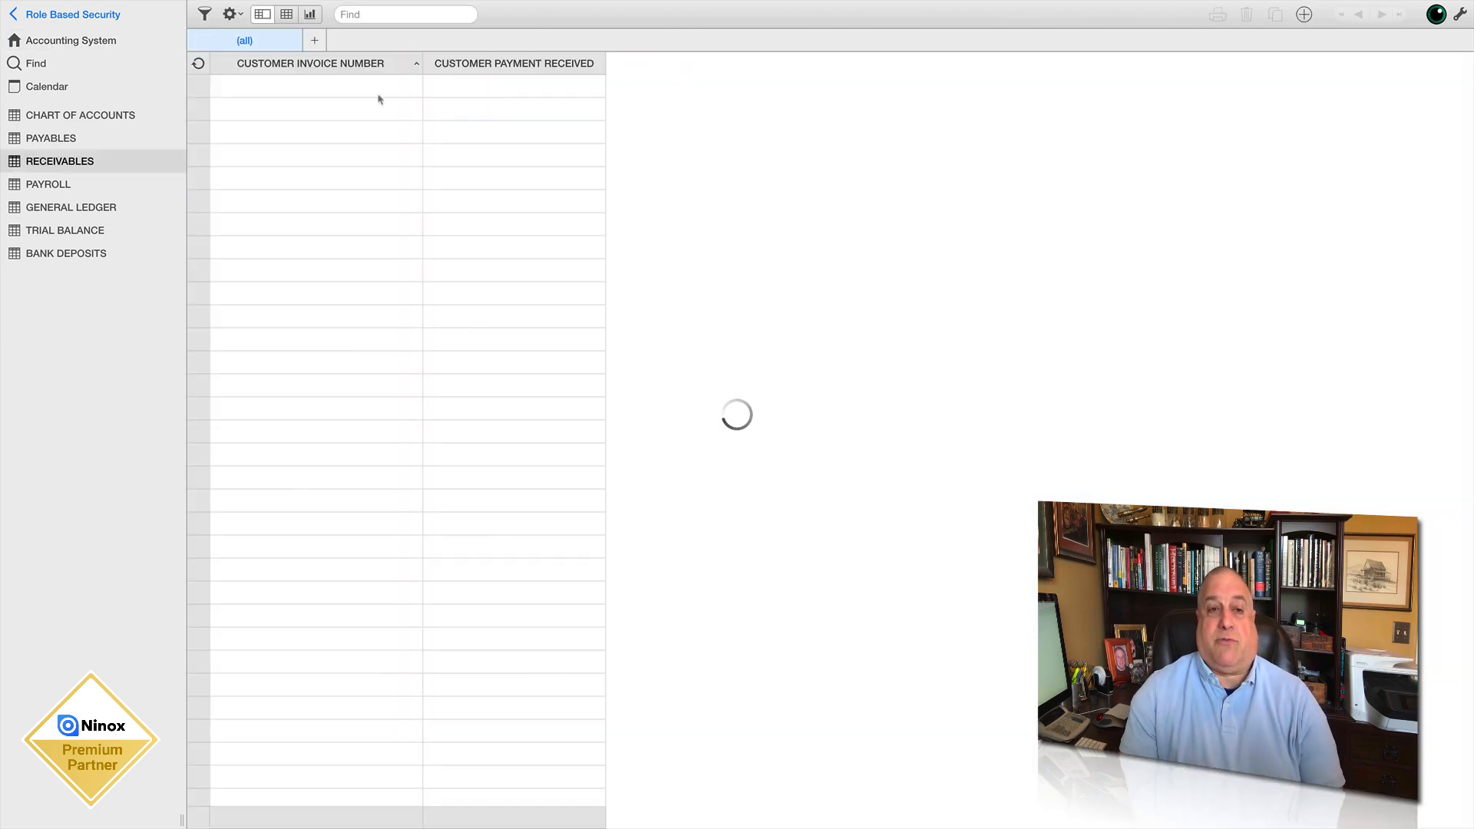
left_click(344, 91)
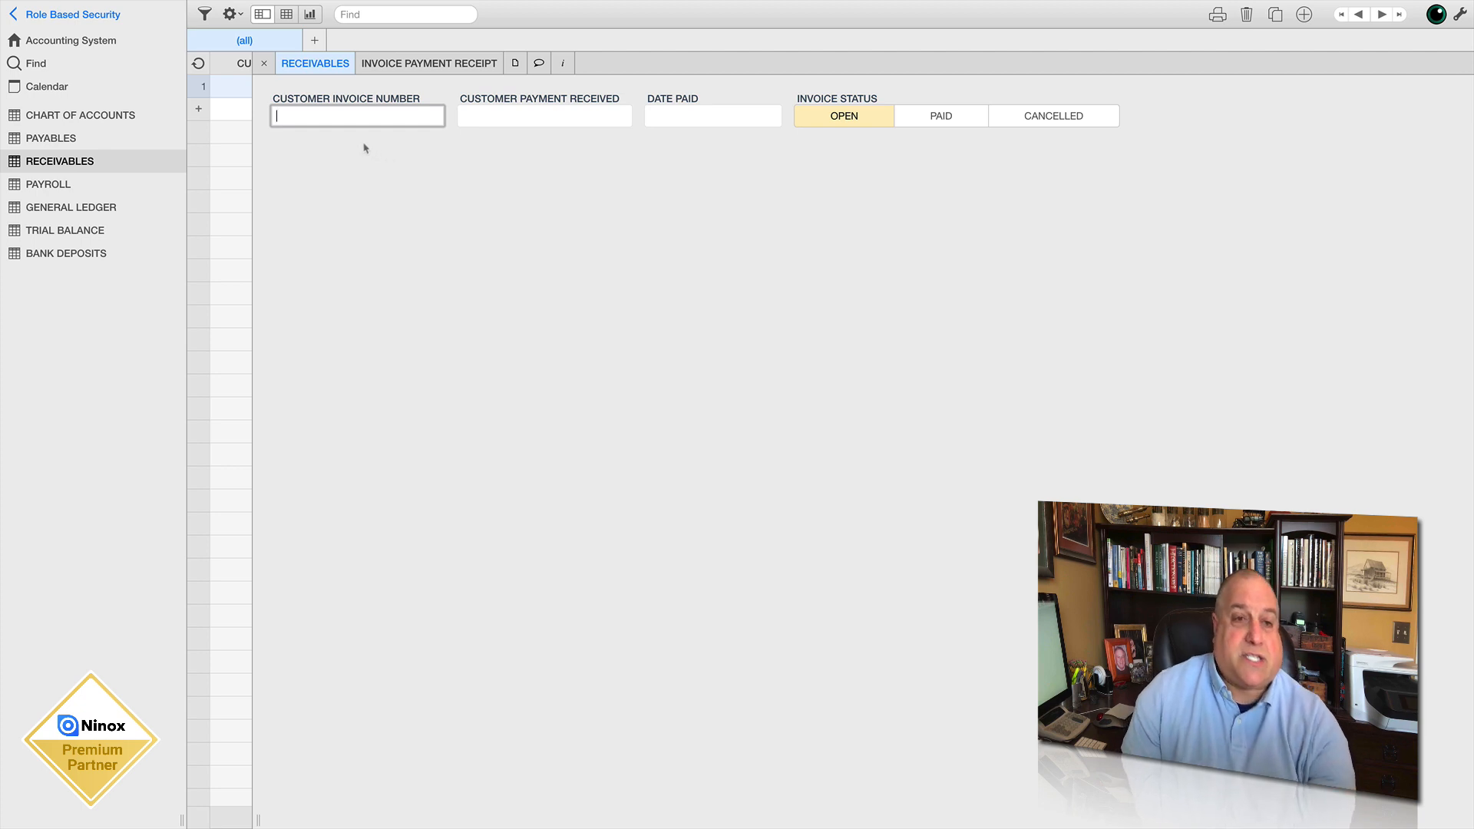
type("321456")
left_click(576, 125)
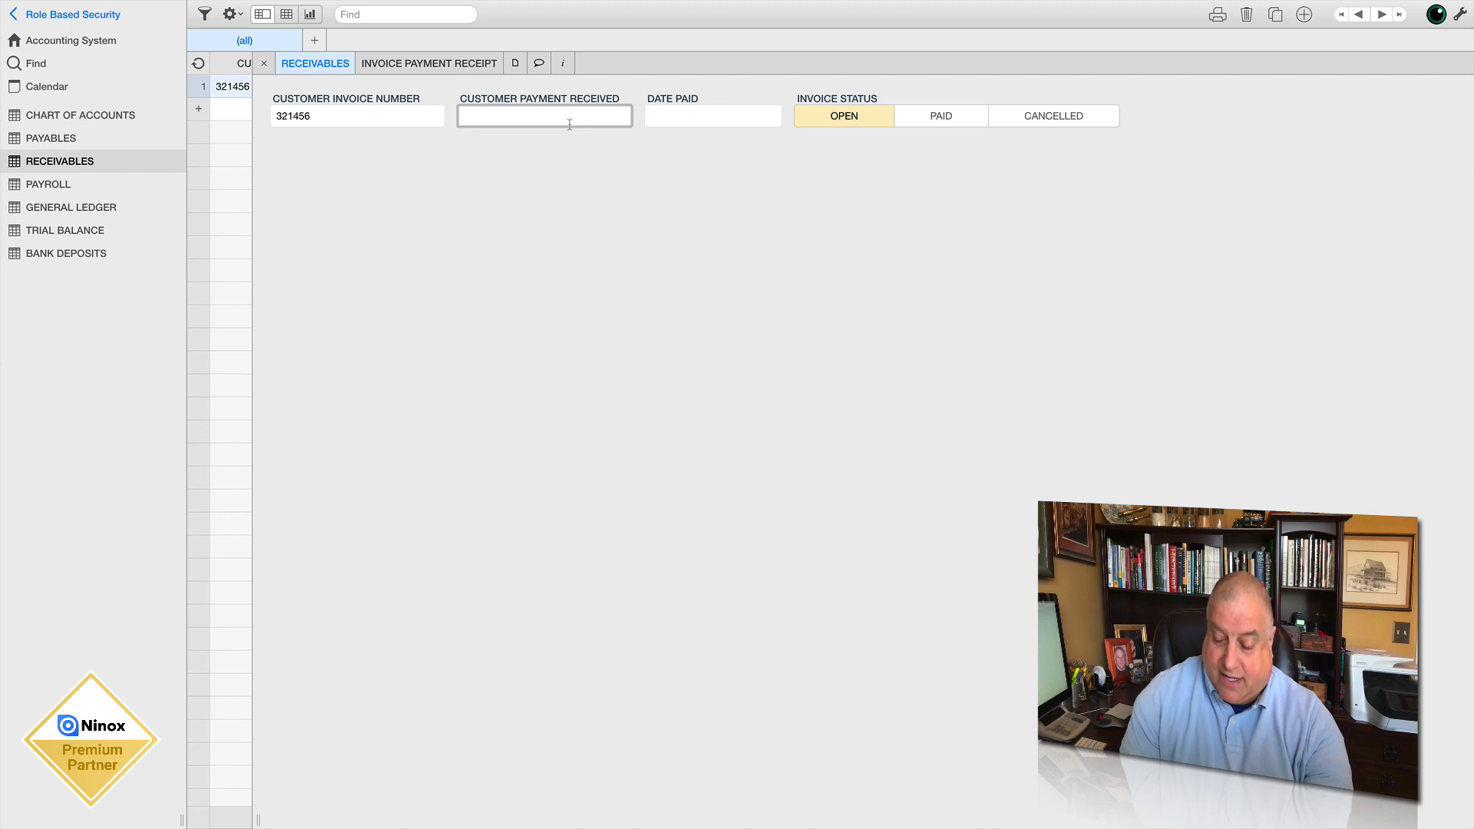
type("500")
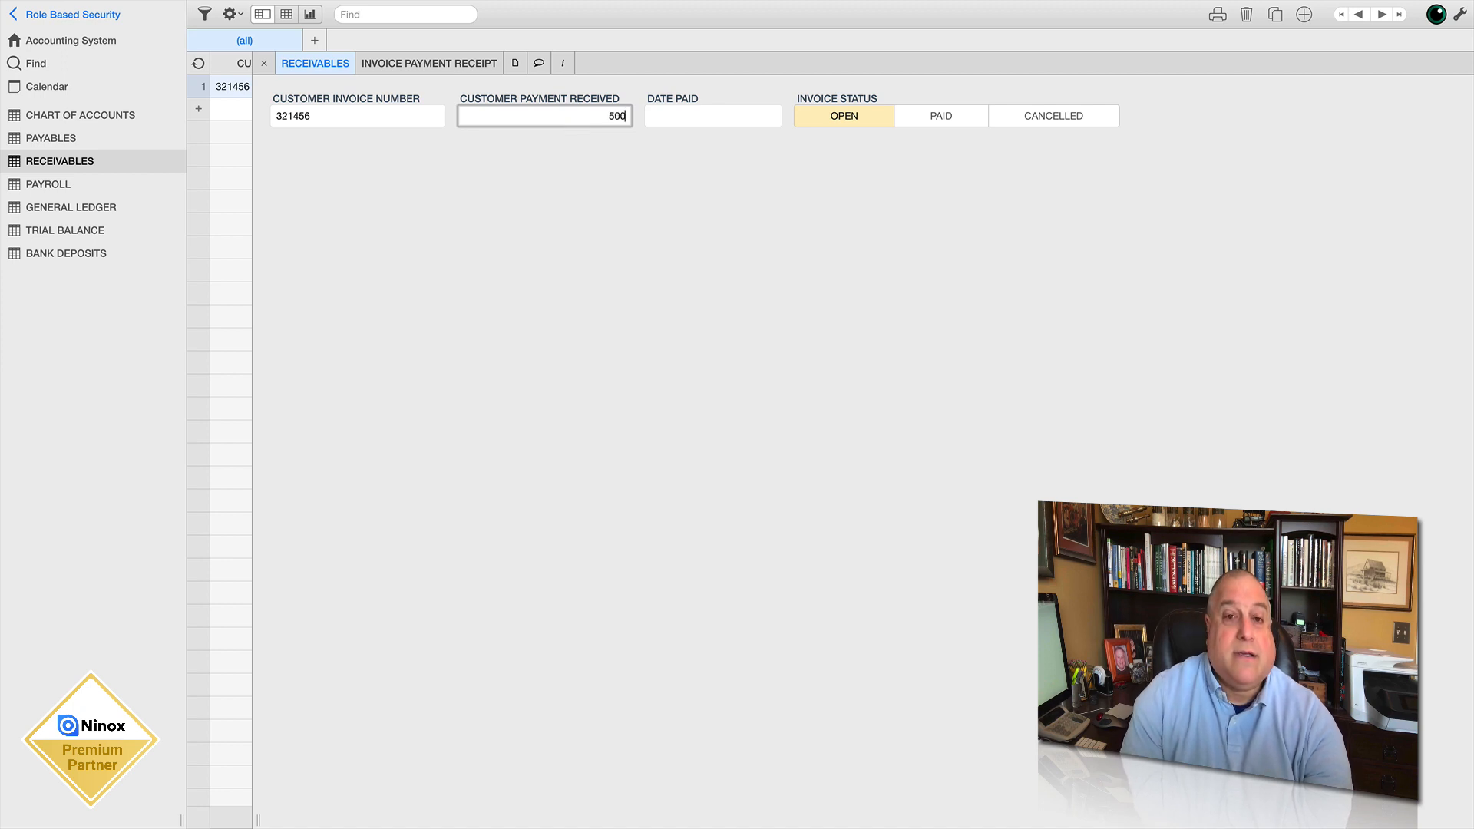
left_click(670, 119)
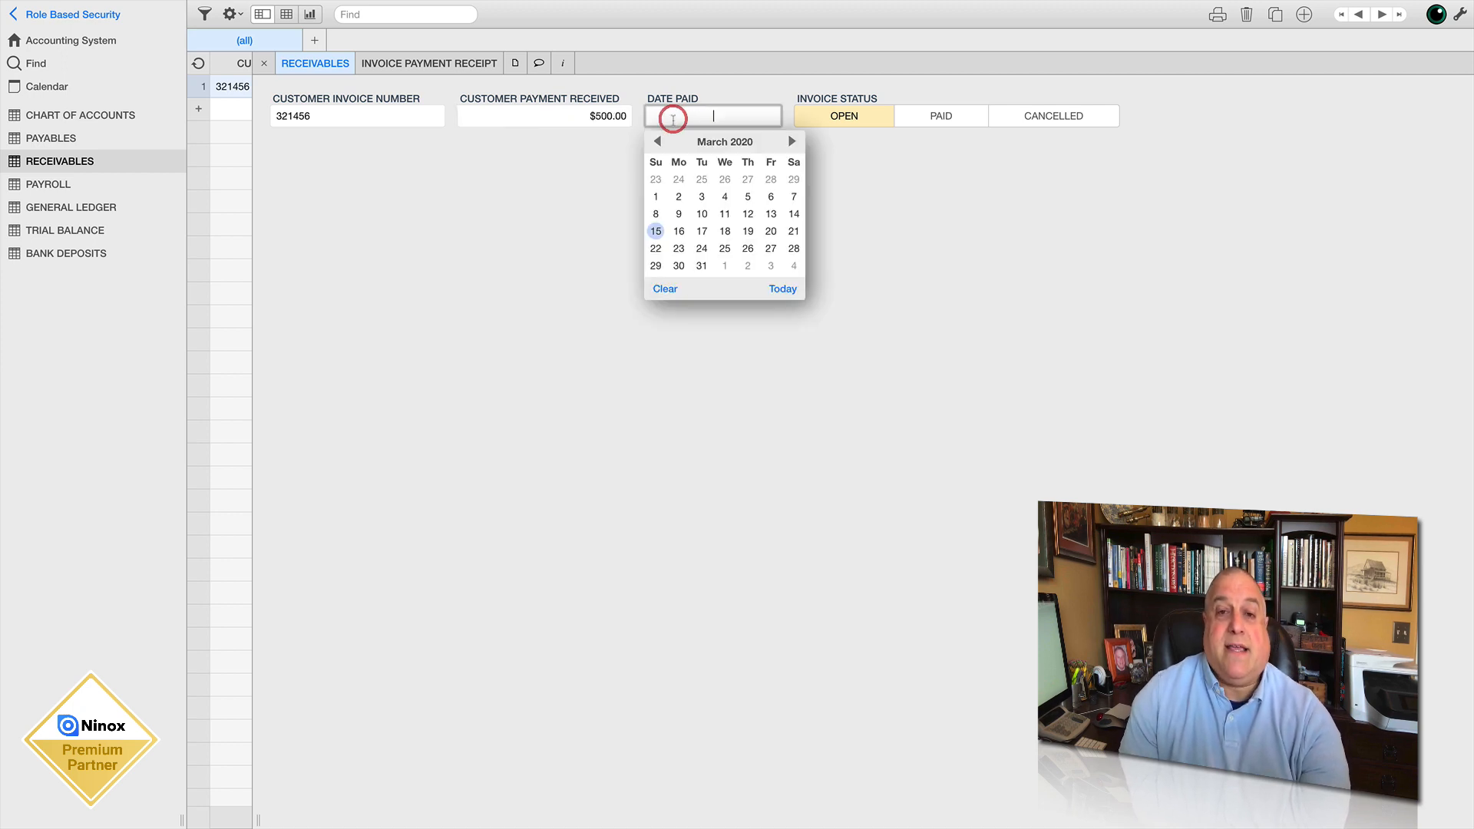
left_click(656, 231)
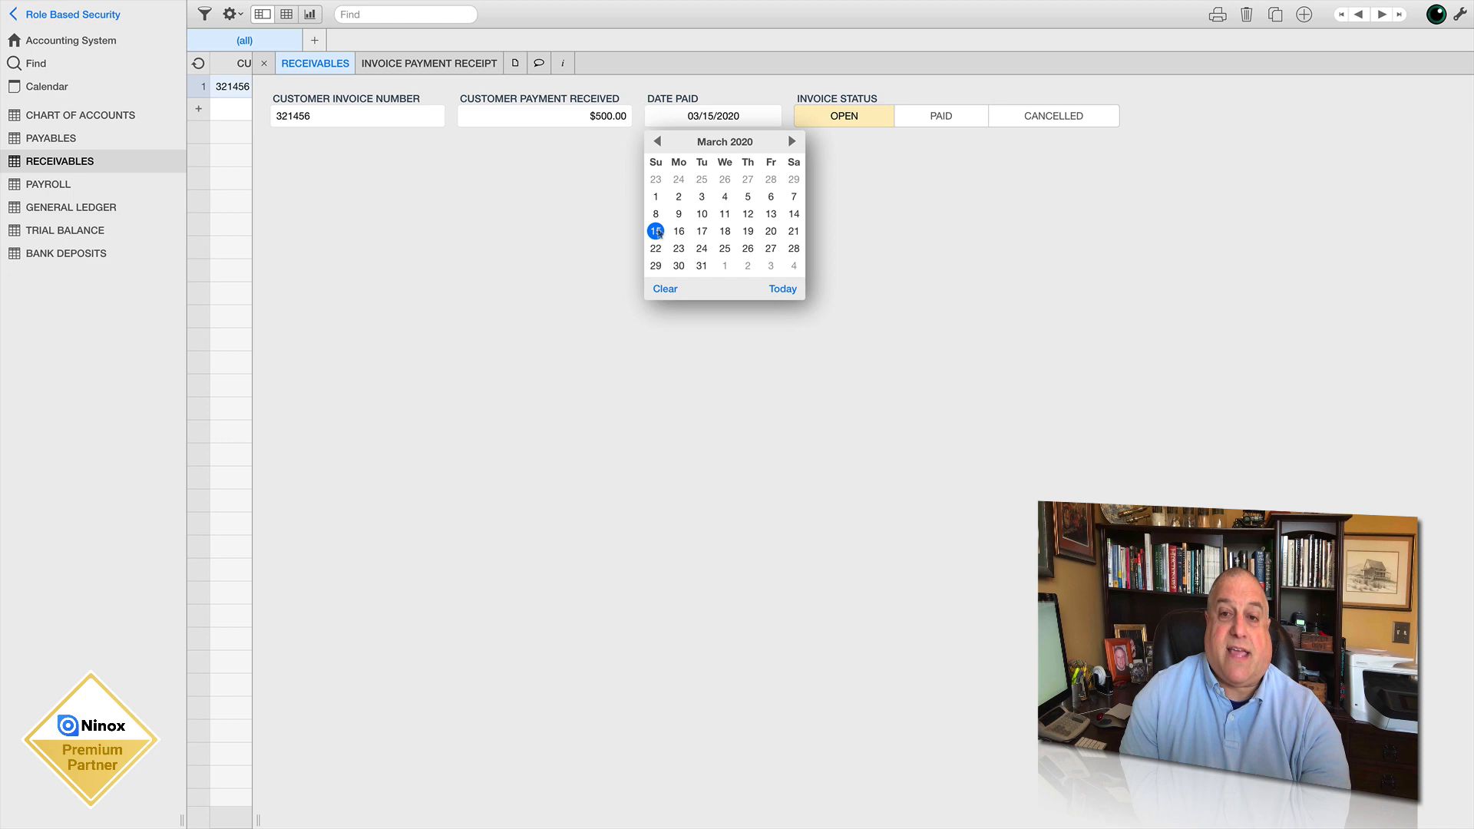
left_click(932, 119)
left_click(710, 255)
left_click(257, 67)
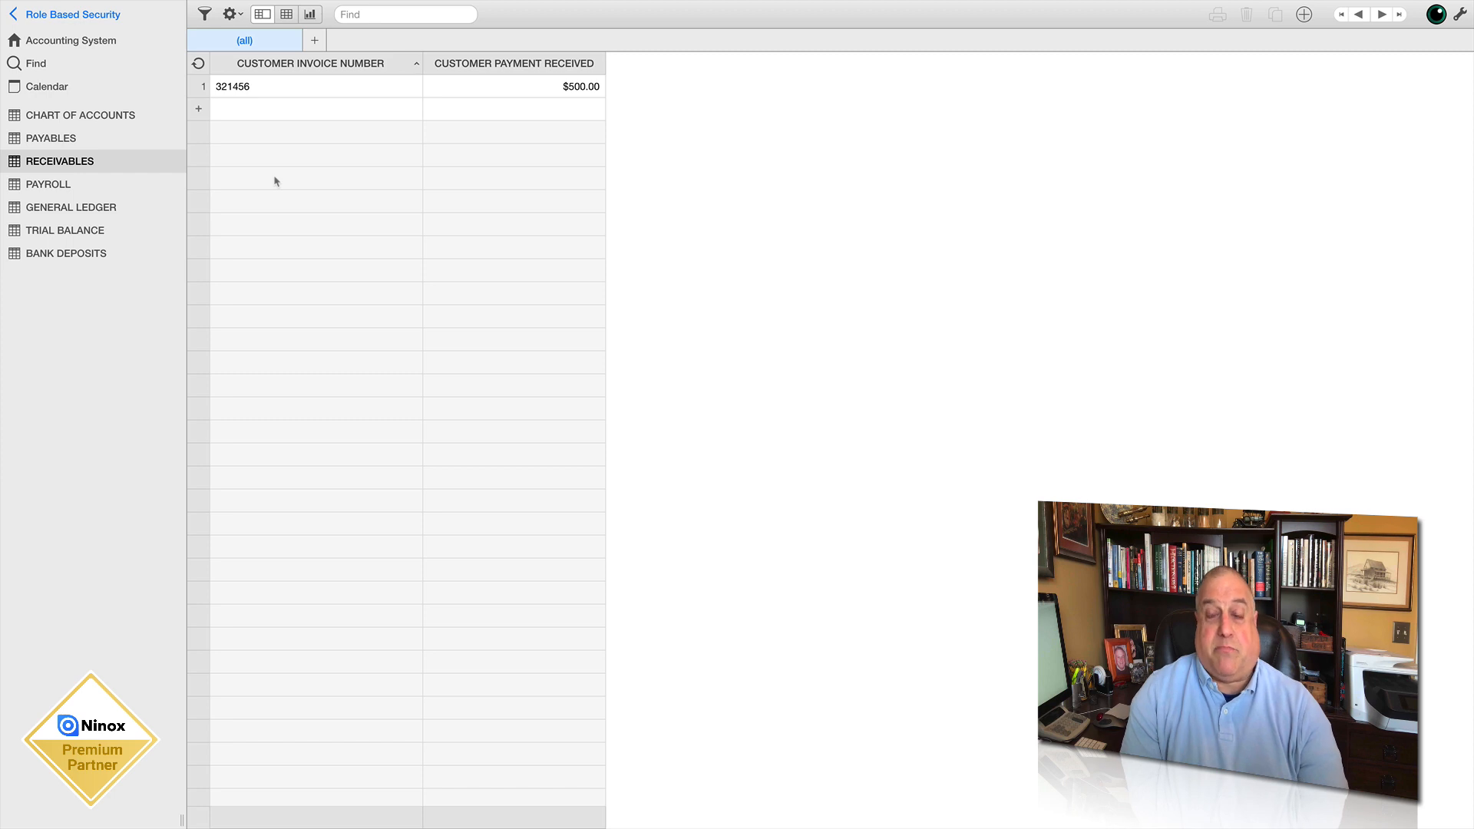
Check the change history of the Accounting System database
left_click(55, 42)
left_click(268, 41)
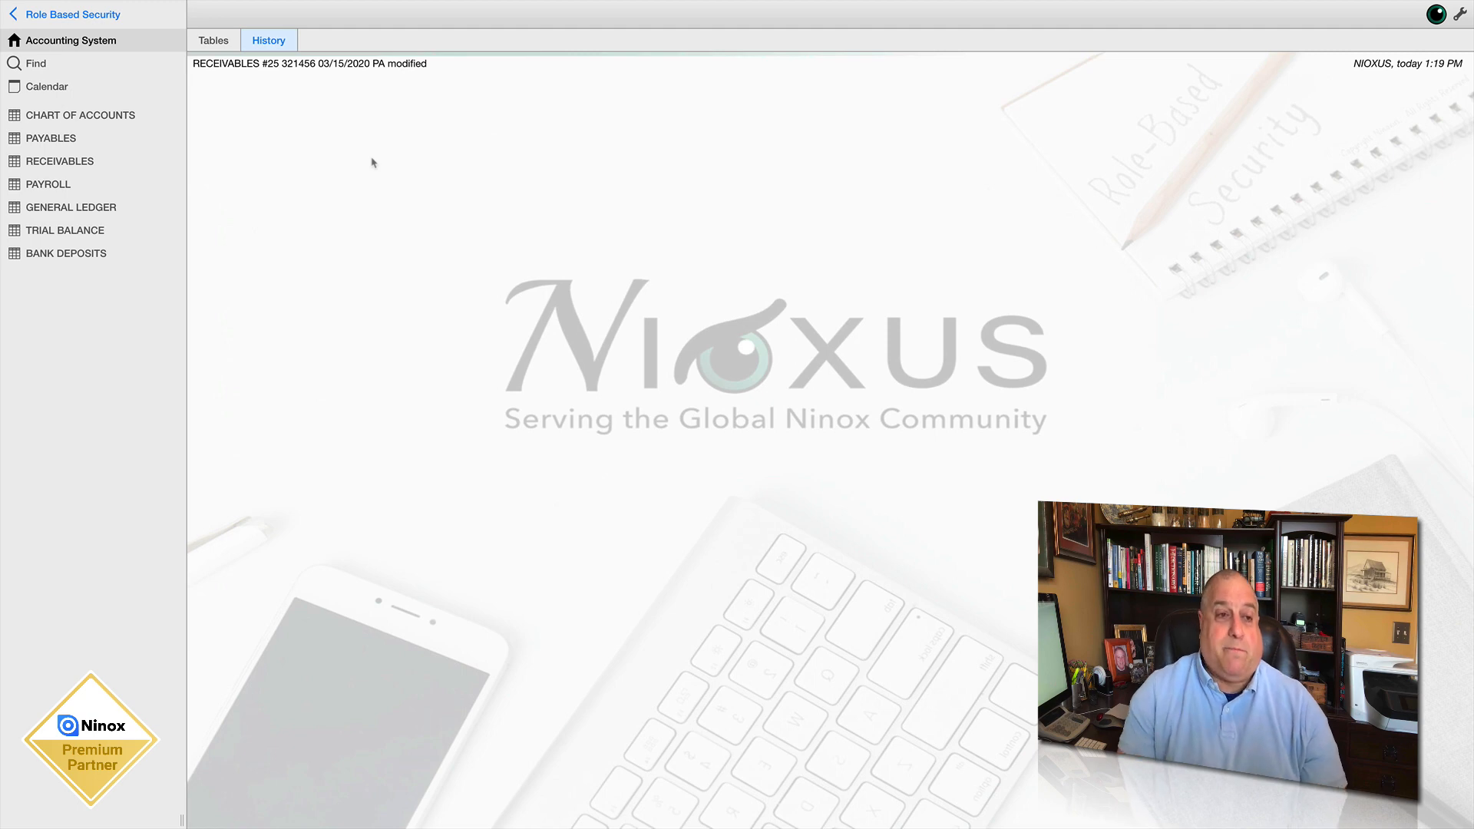
Change the customer payment received on the existing Receivables invoice to $400
left_click(75, 160)
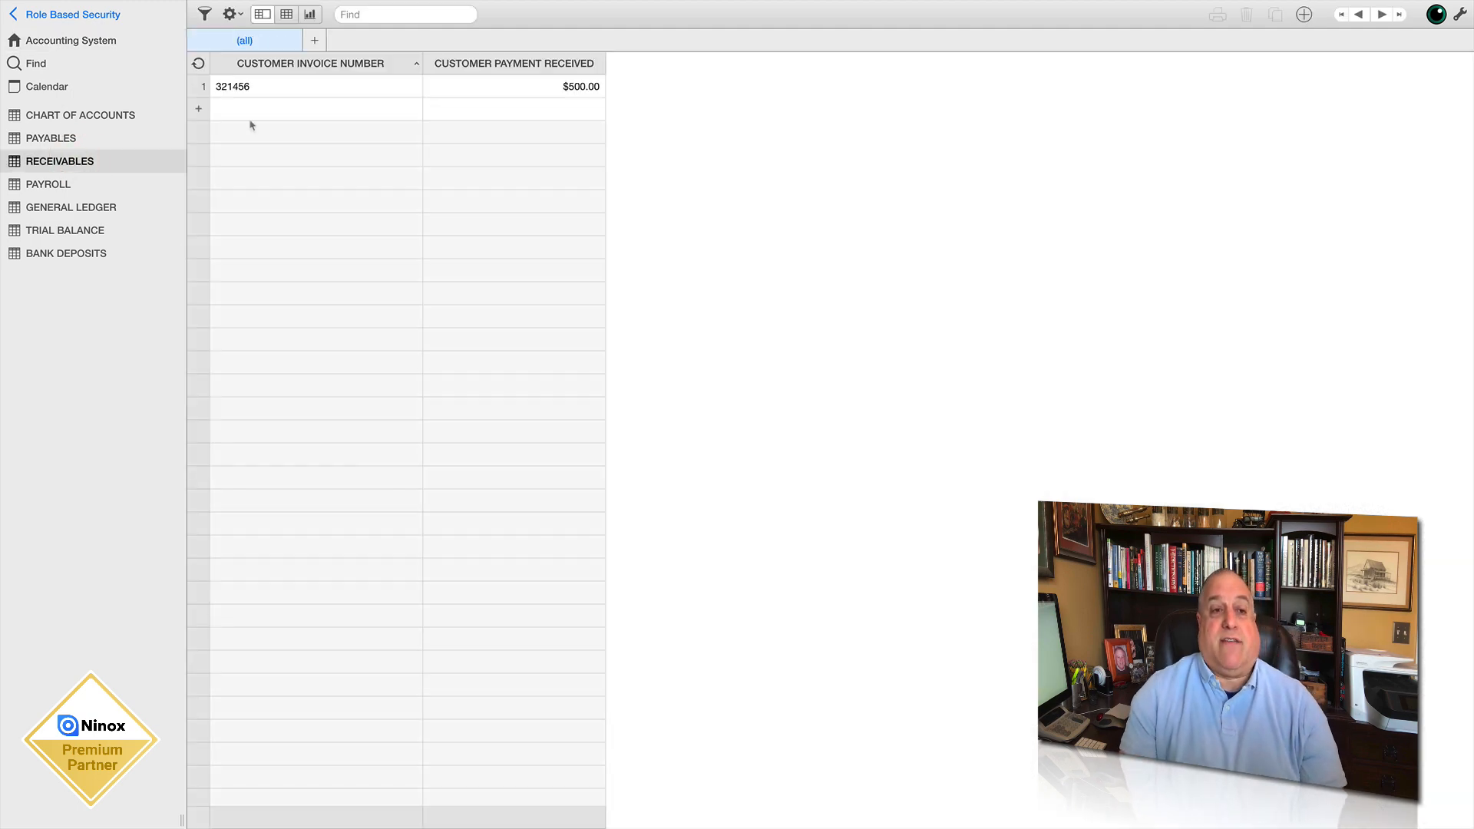
left_click(246, 89)
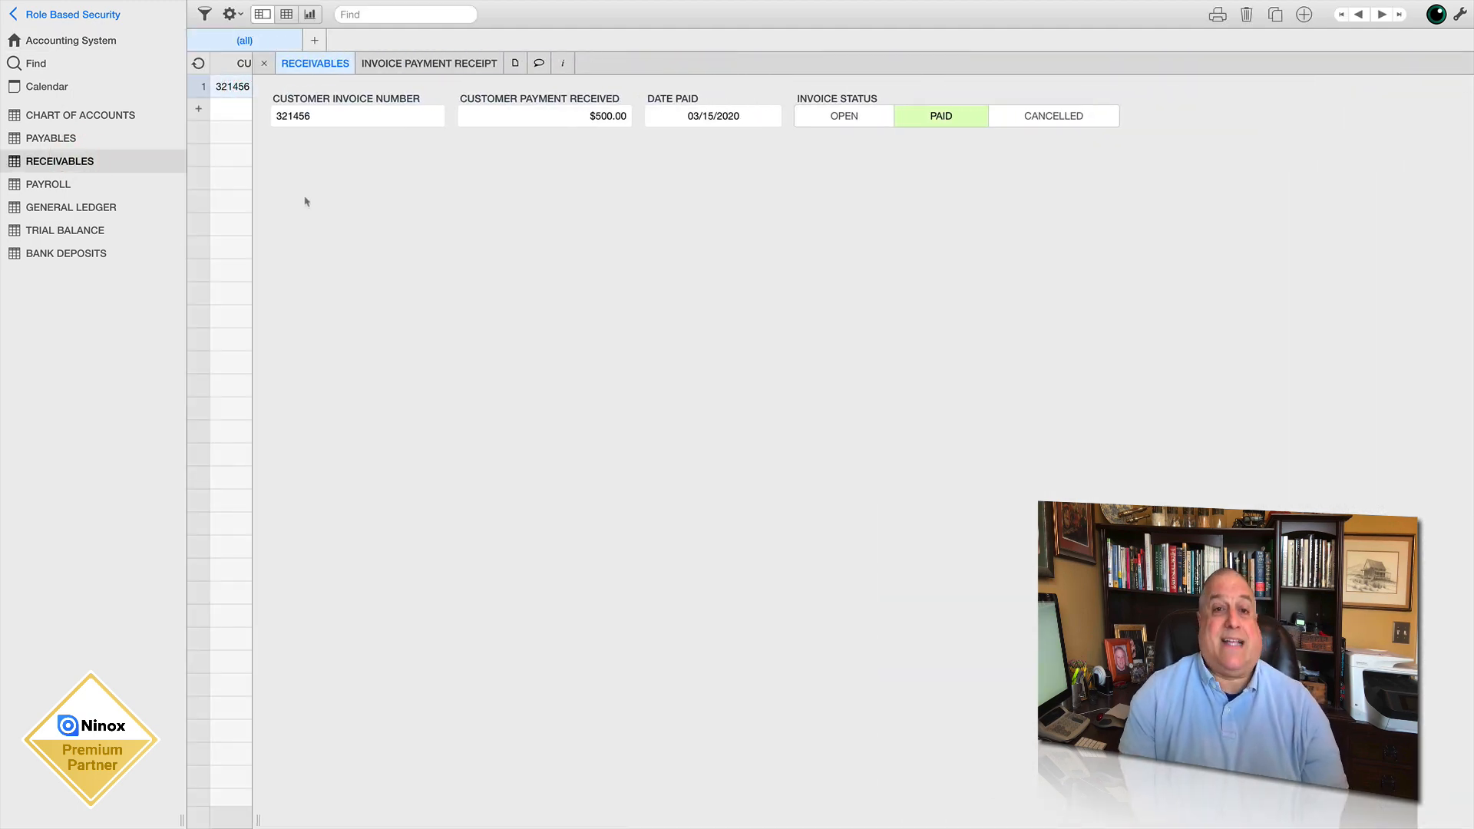
left_click(503, 123)
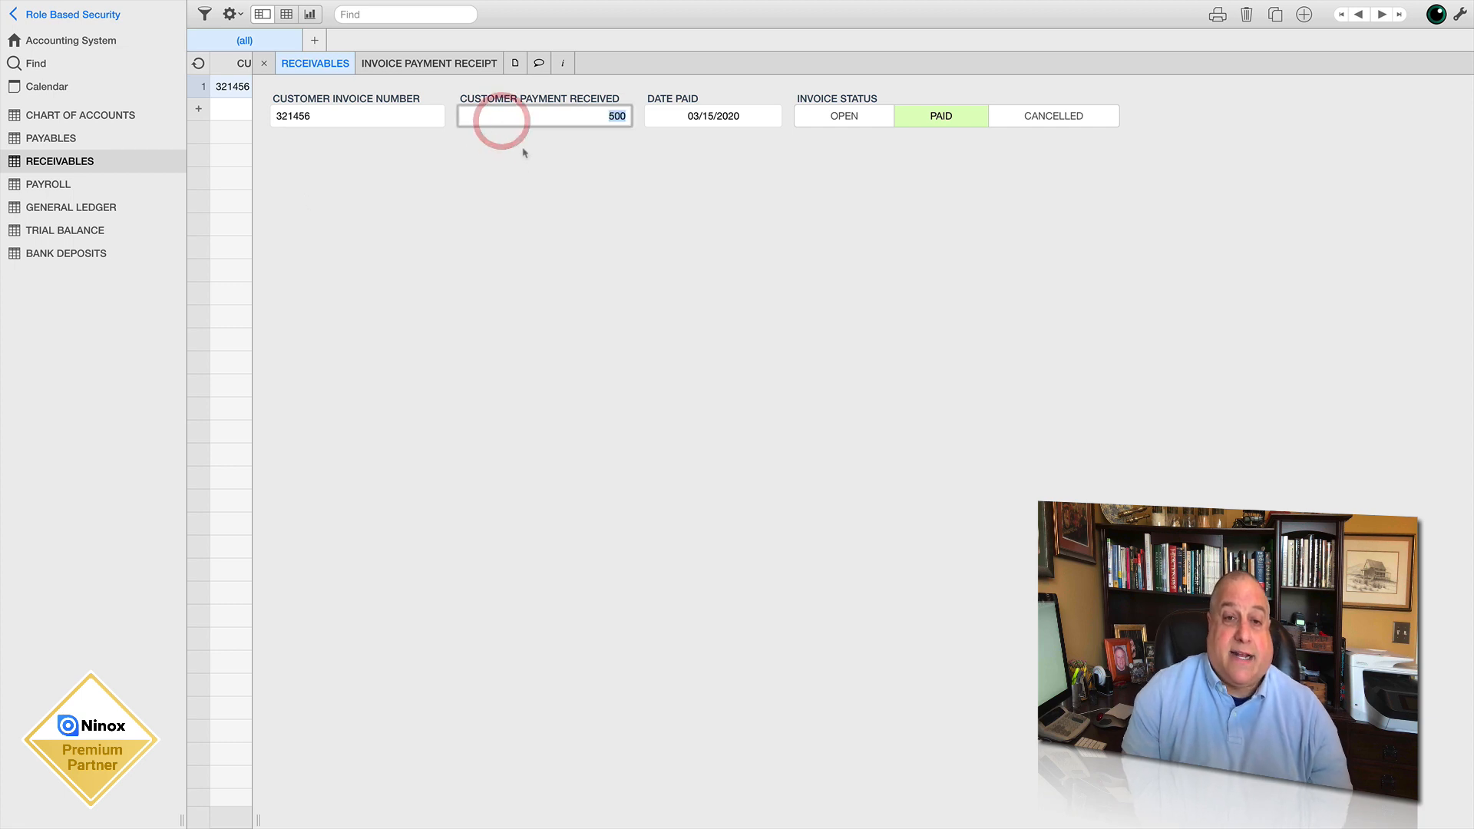
type("400")
key("Return")
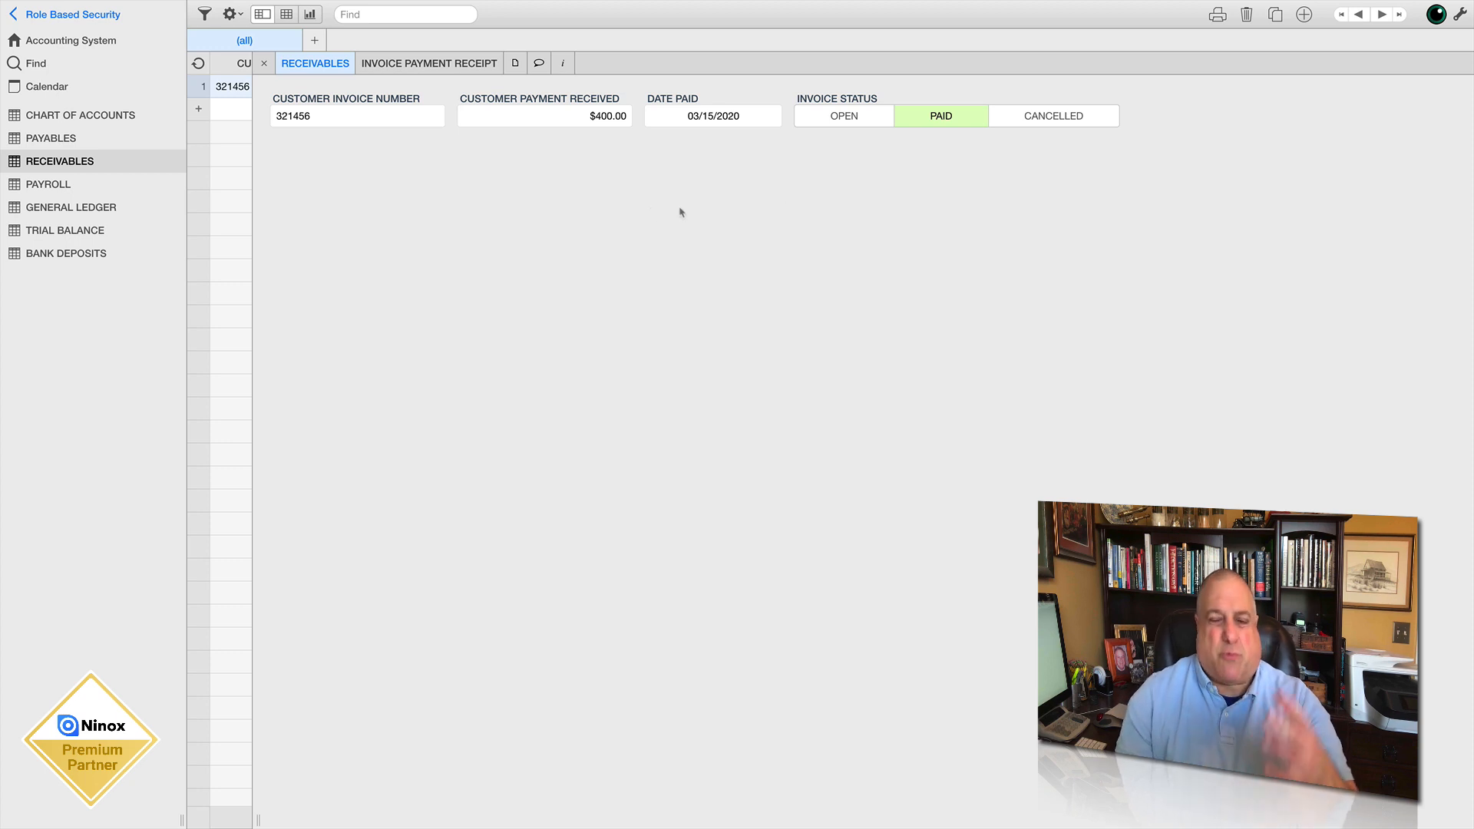
left_click(267, 65)
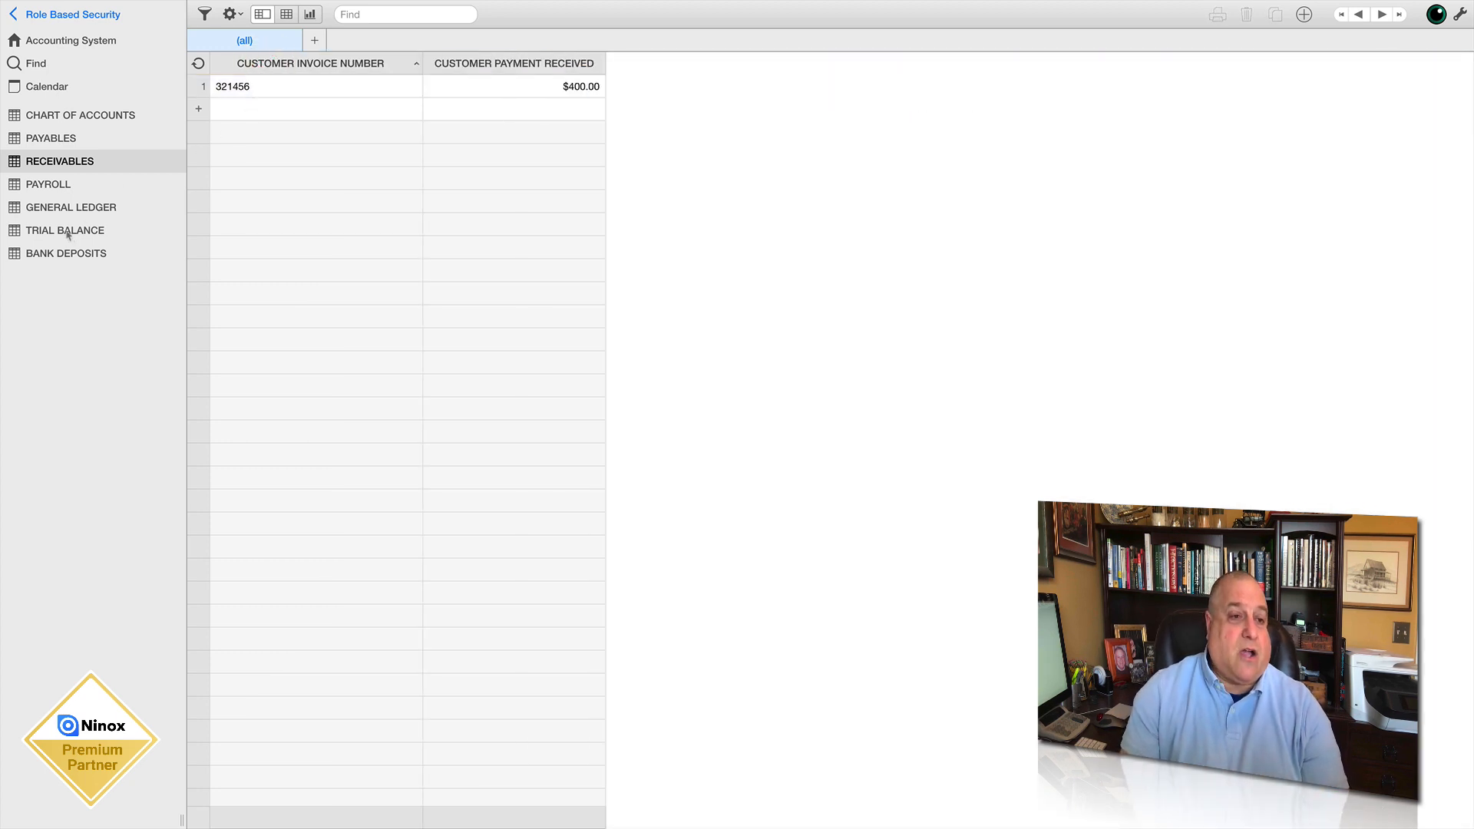
Add a Bank Deposits record with deposit date 03/16/2020 and deposit amount $400
left_click(62, 254)
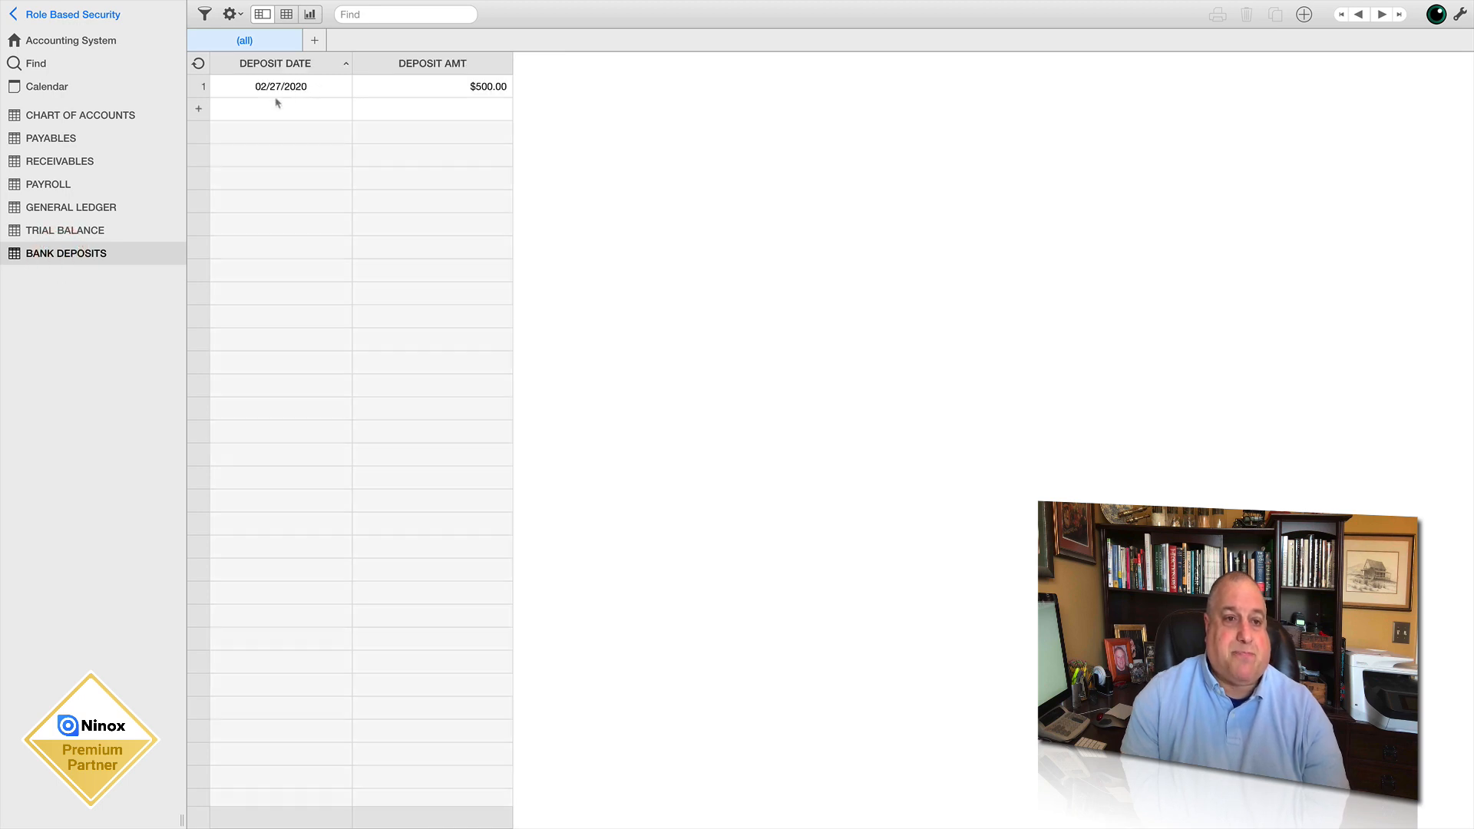
left_click(267, 106)
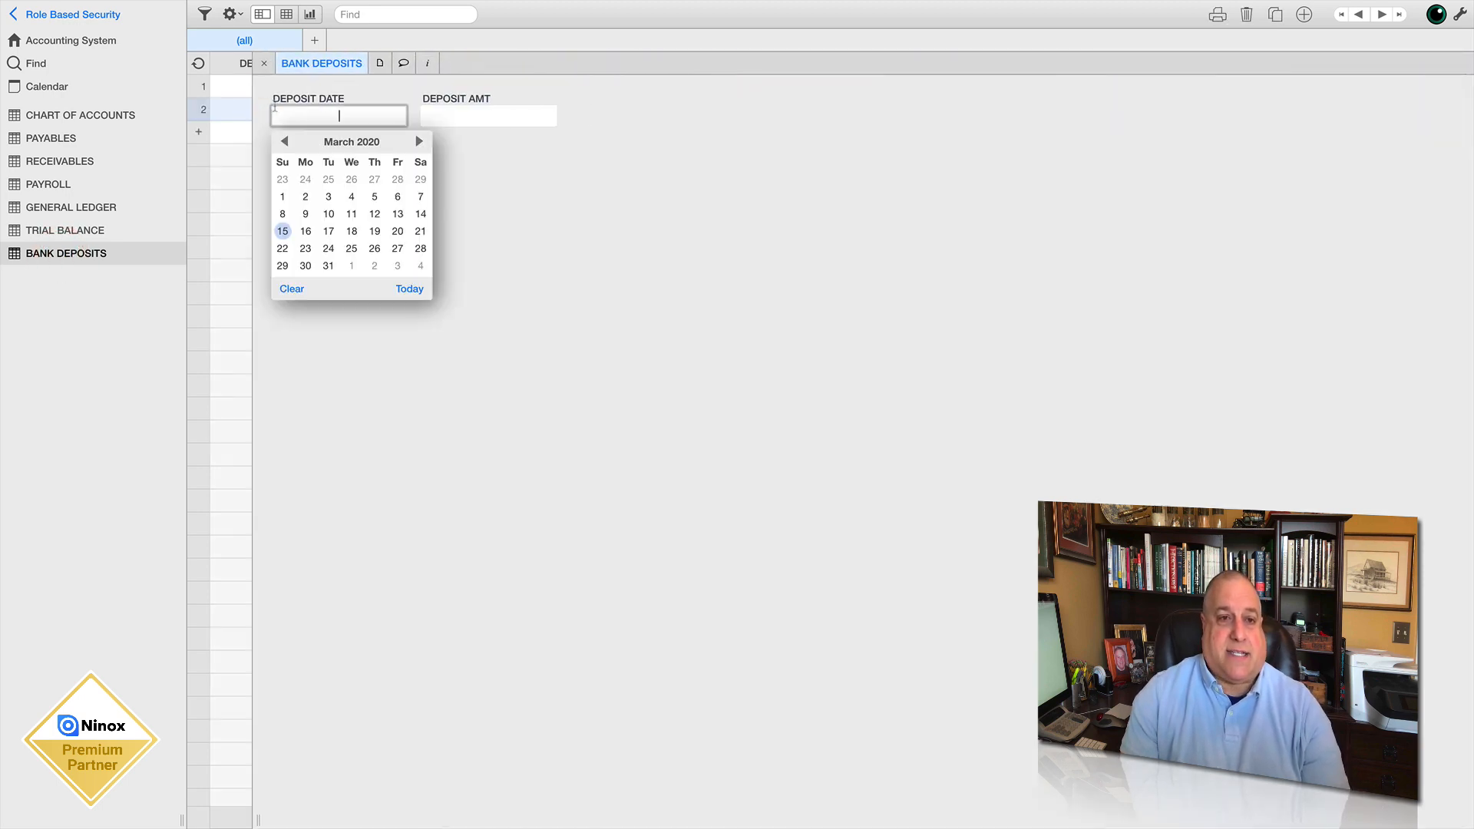
left_click(304, 231)
left_click(451, 118)
type("400")
key("Return")
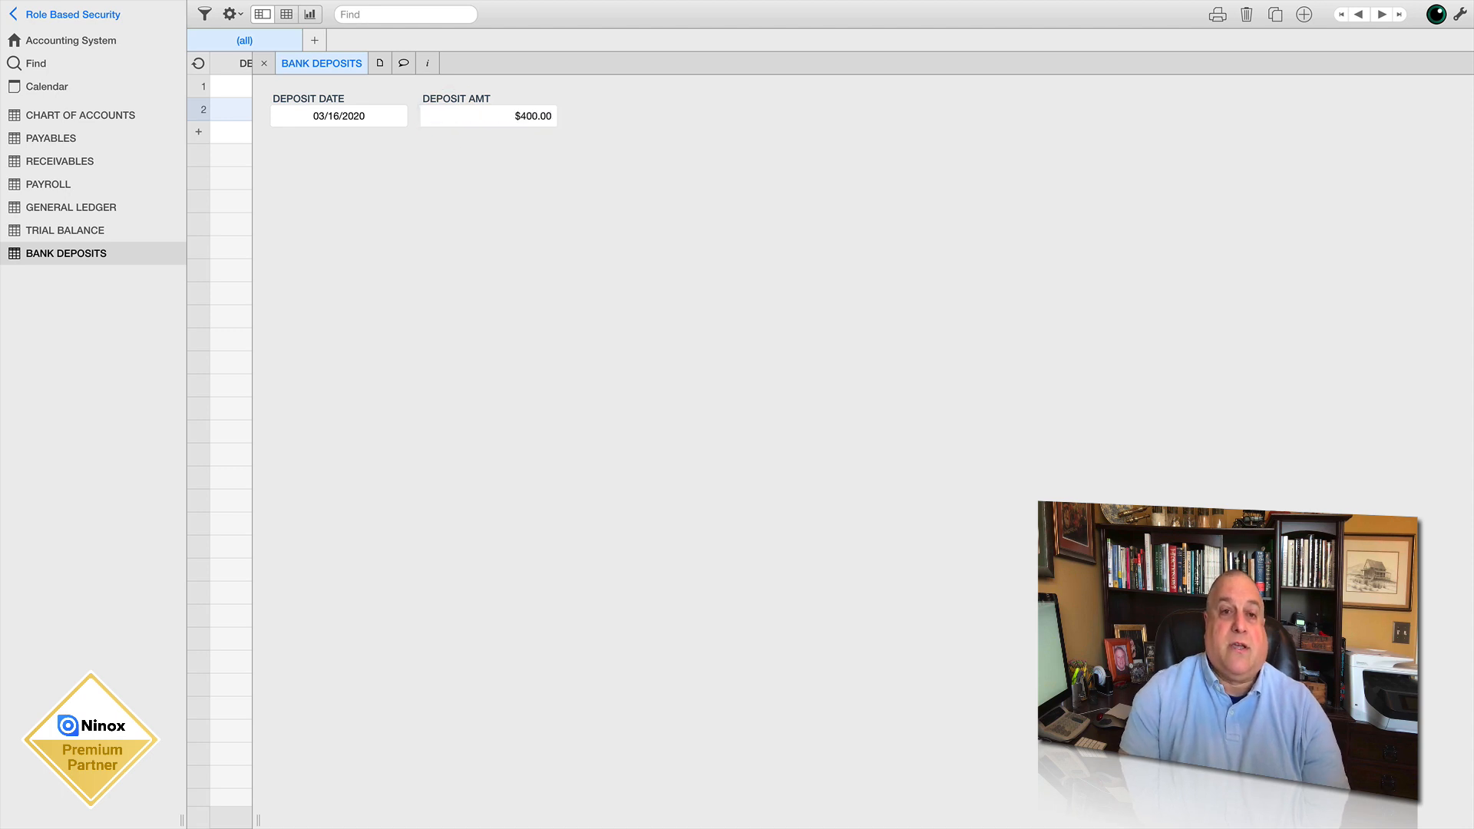
left_click(263, 64)
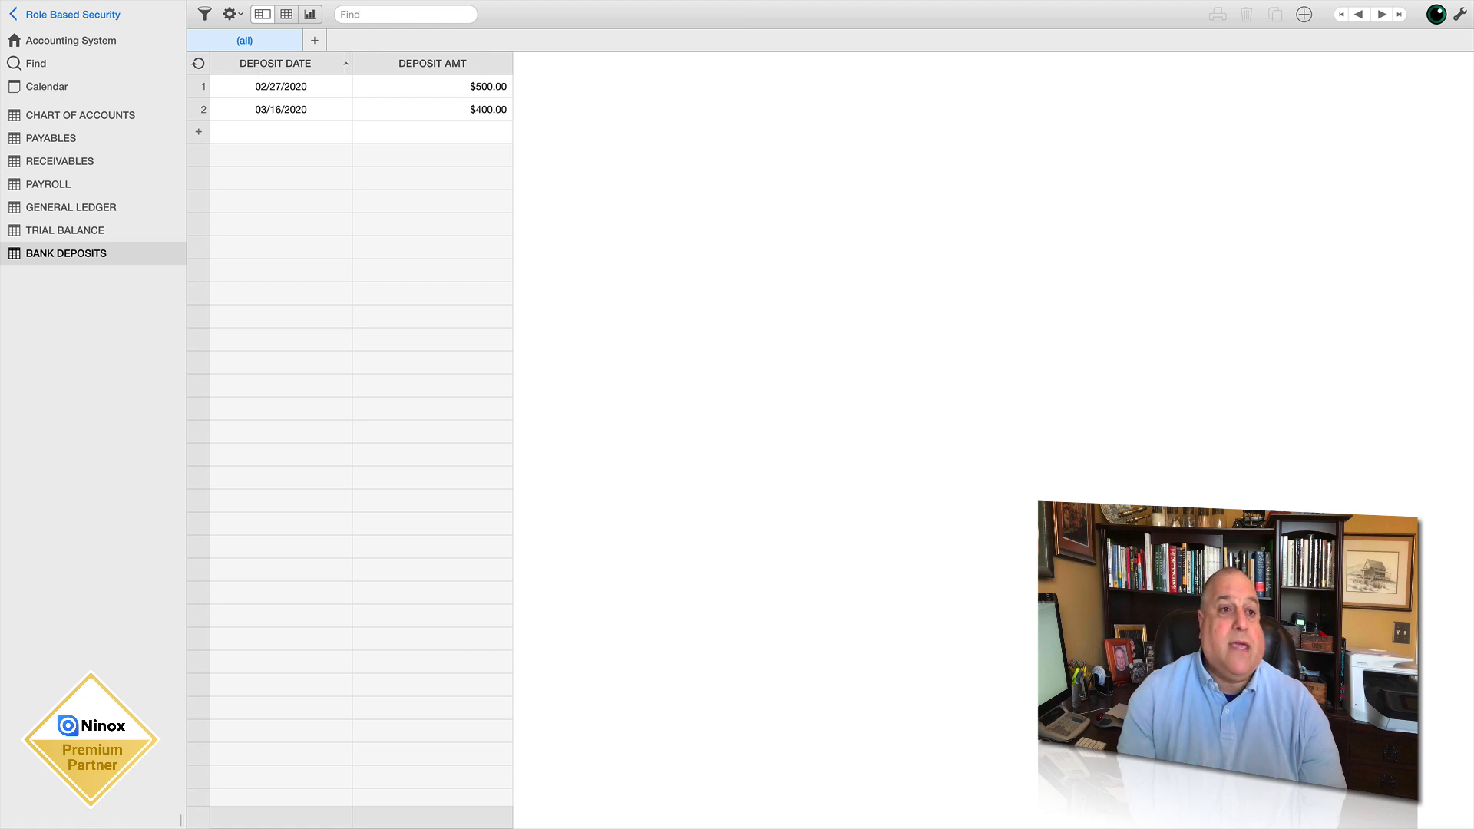
Review the Accounting System's change history and the edited invoice record in Receivables
left_click(77, 42)
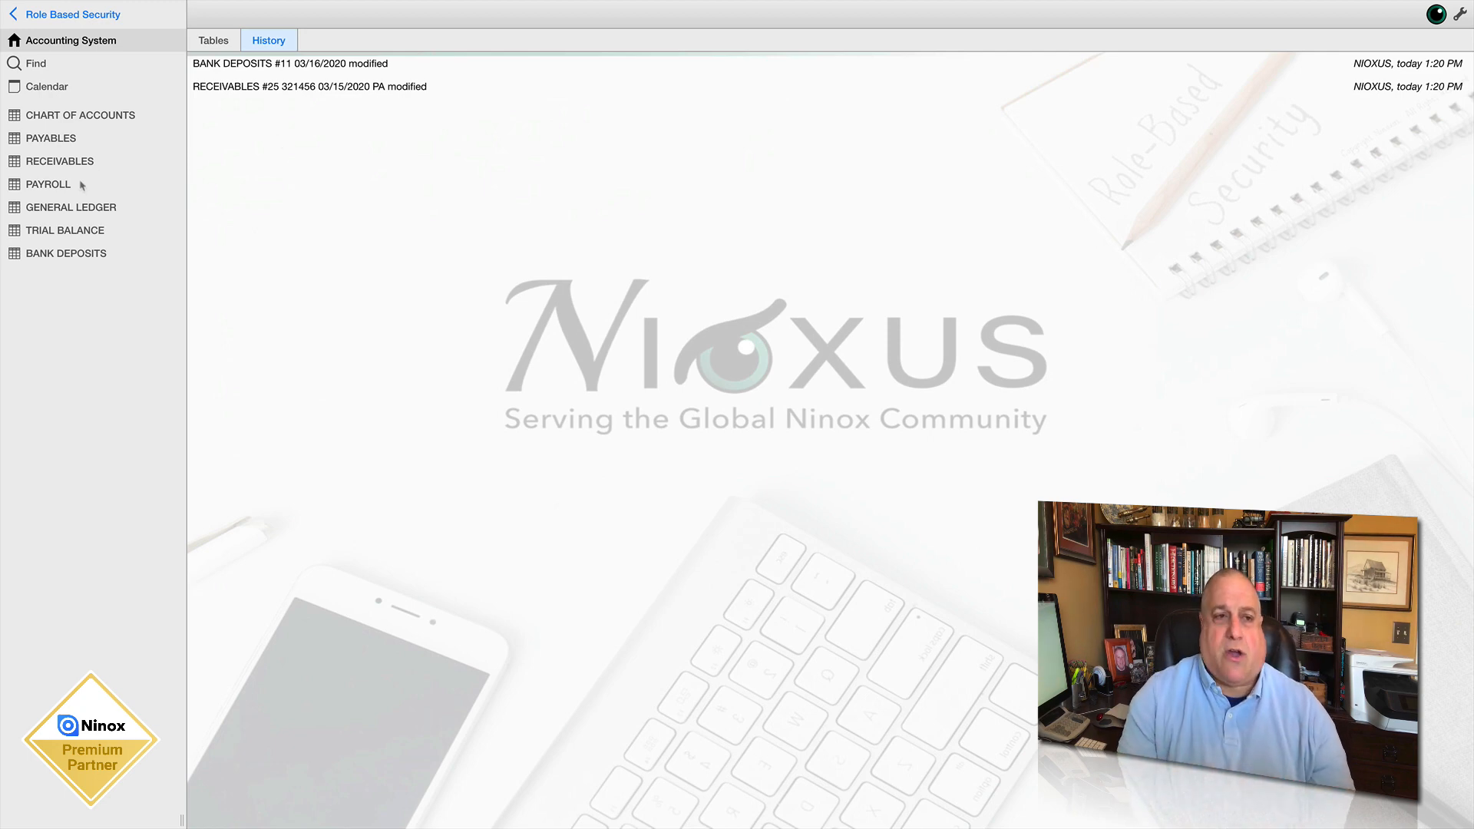
left_click(65, 162)
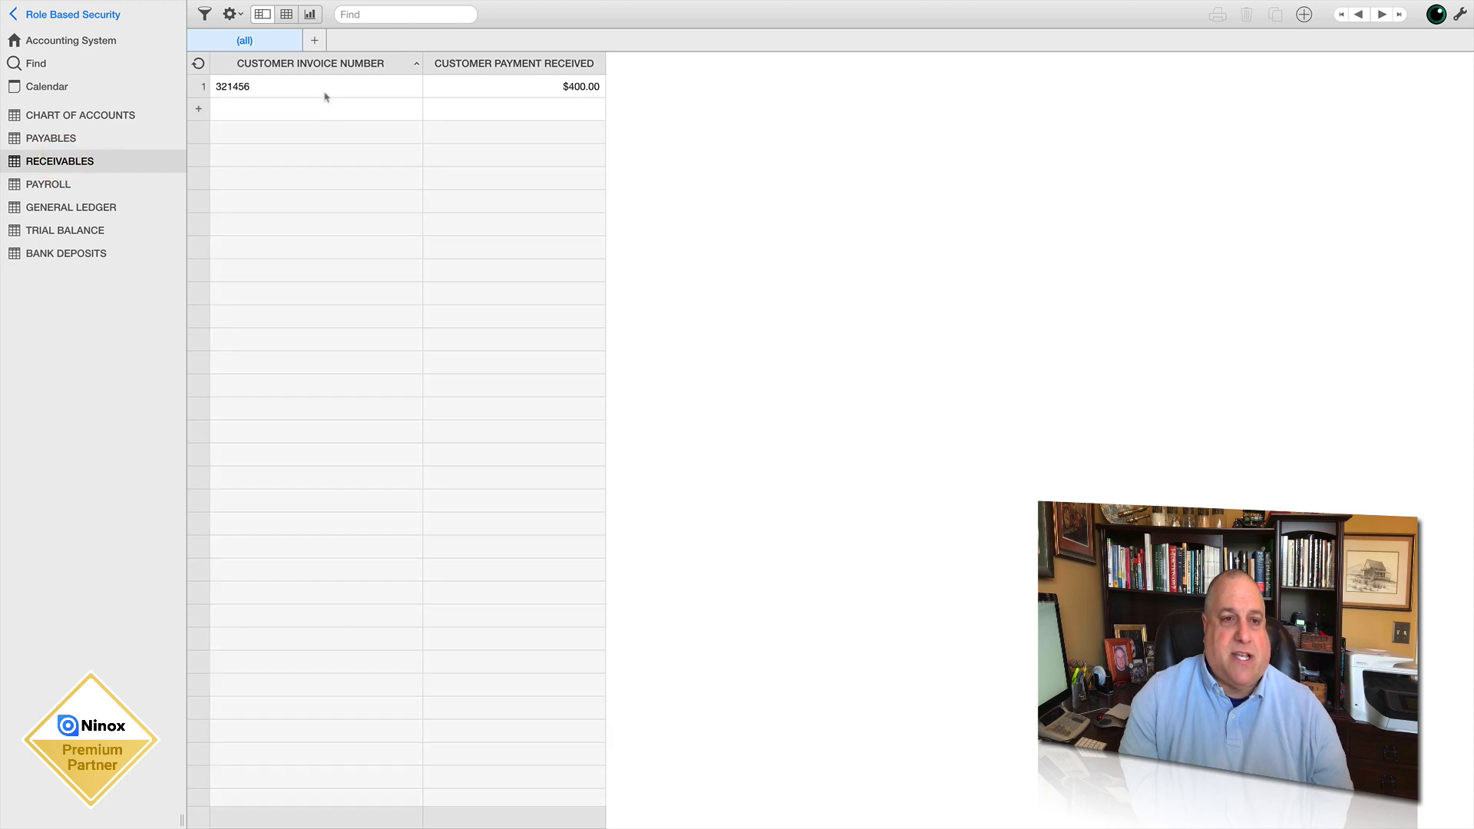
left_click(314, 94)
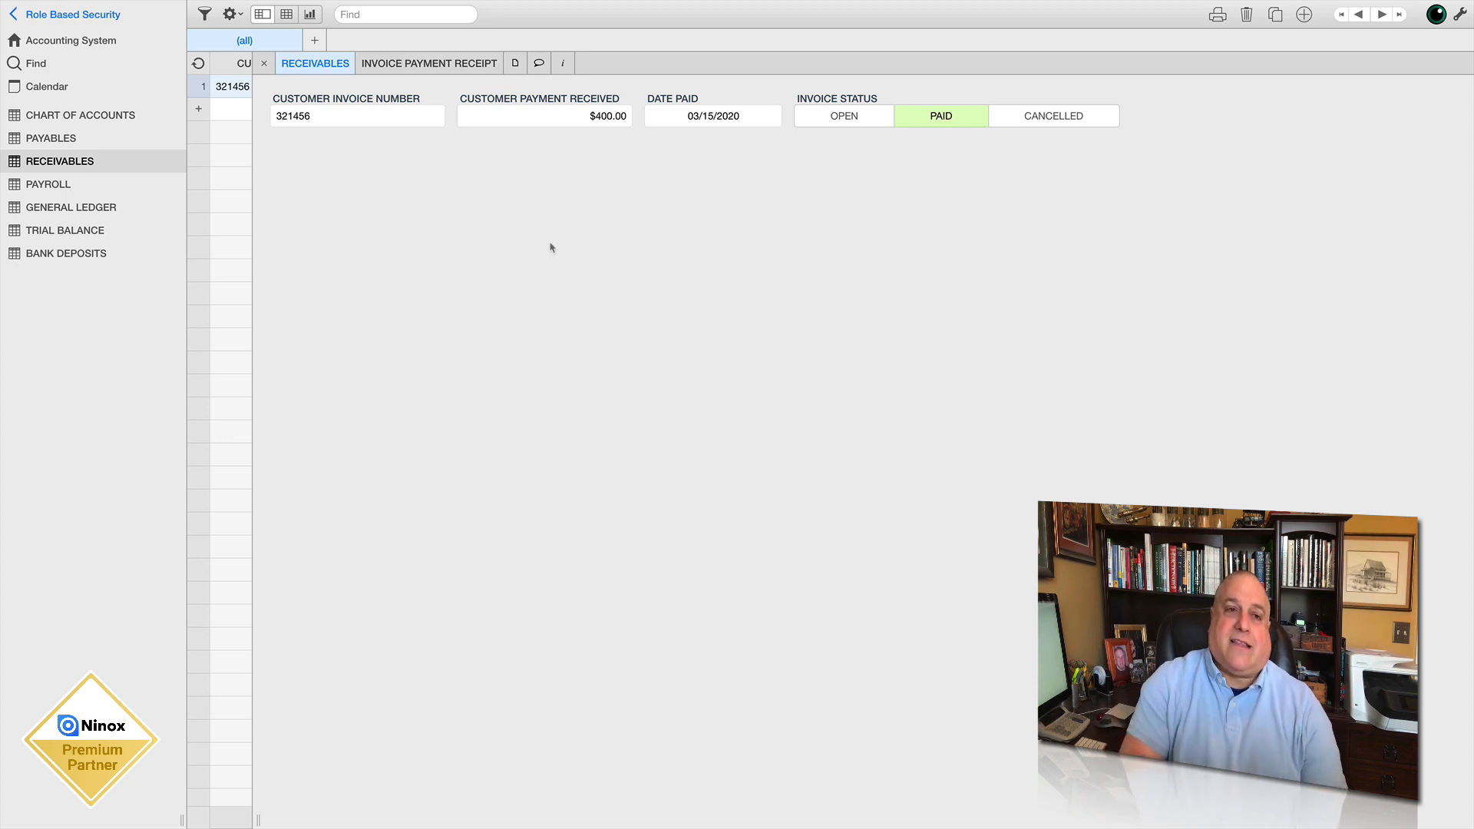
left_click(263, 64)
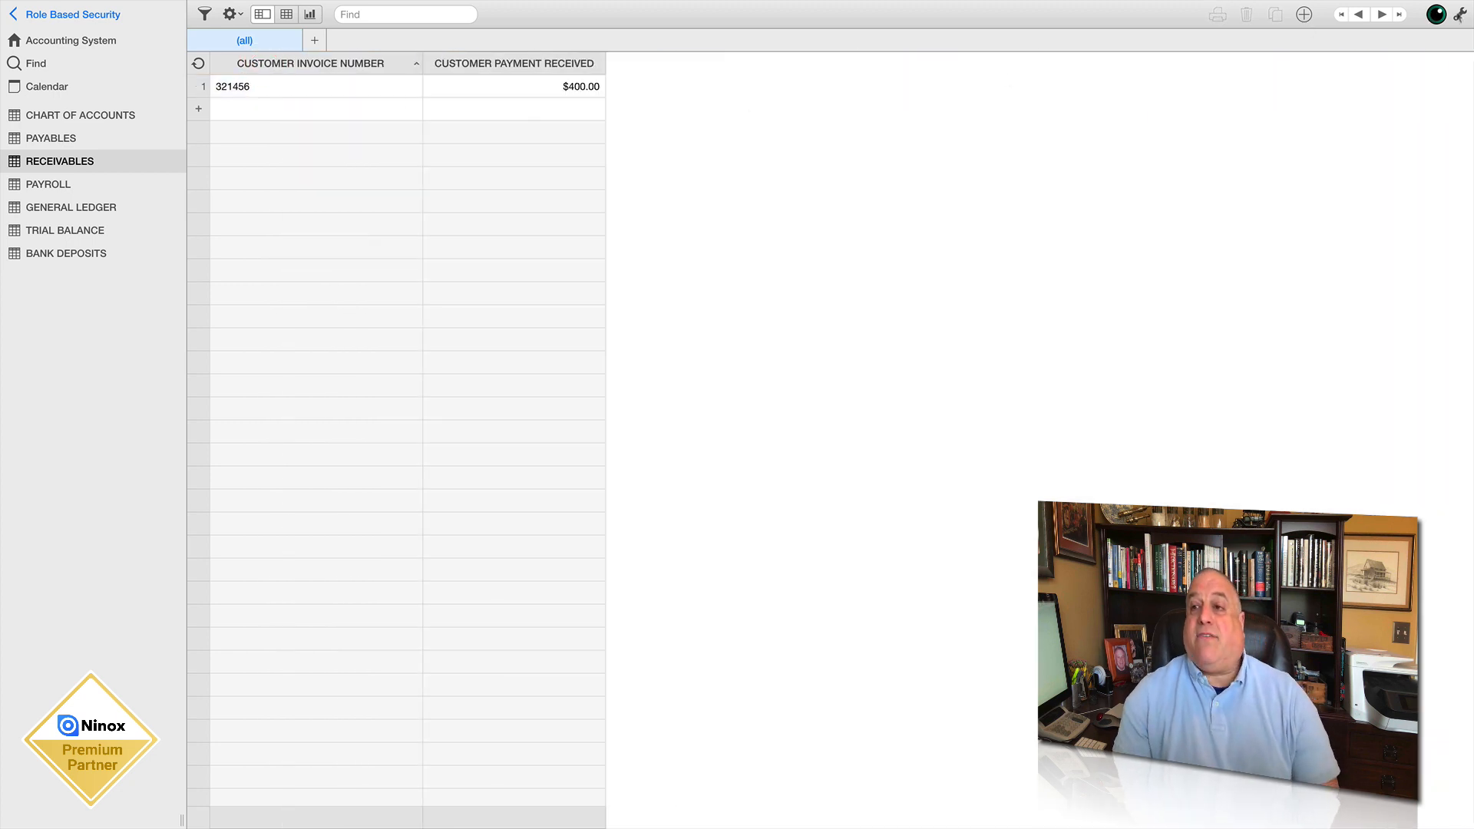
Enable Maintain Audit Trail in the hidden System Settings table, using edit mode to reach it and leaving that mode when done
left_click(1459, 13)
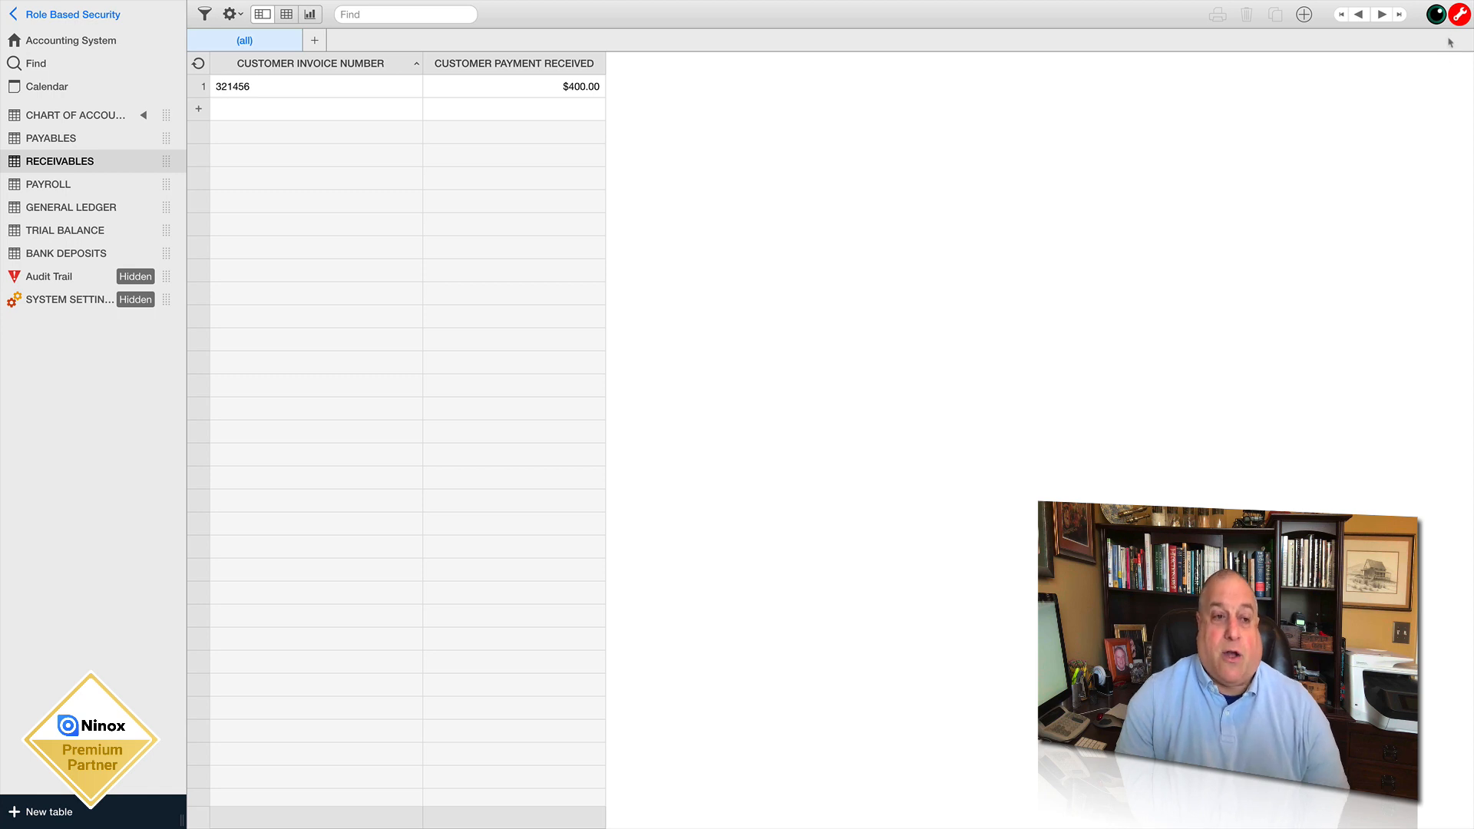
left_click(34, 301)
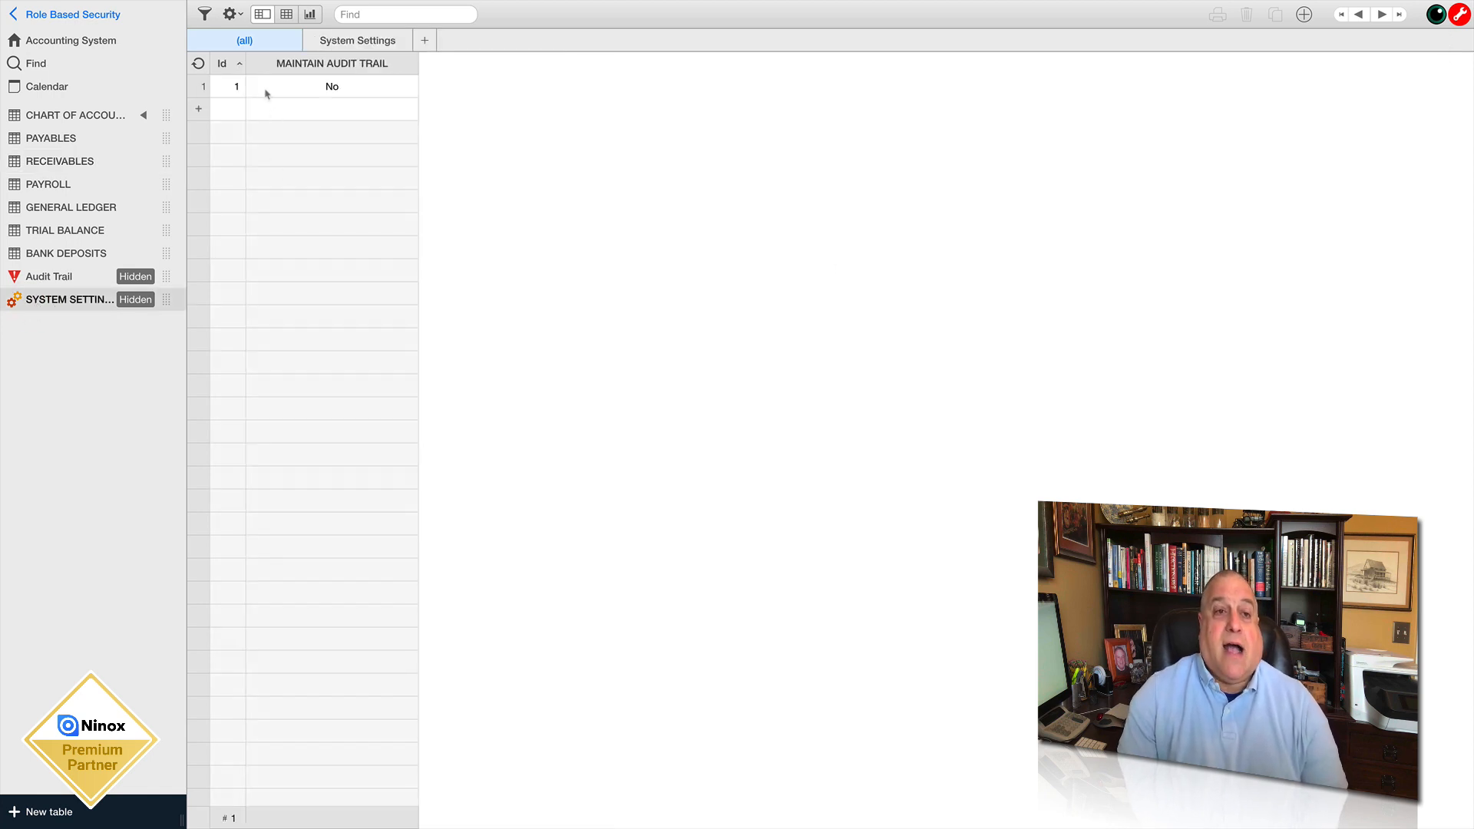
left_click(266, 94)
left_click(432, 104)
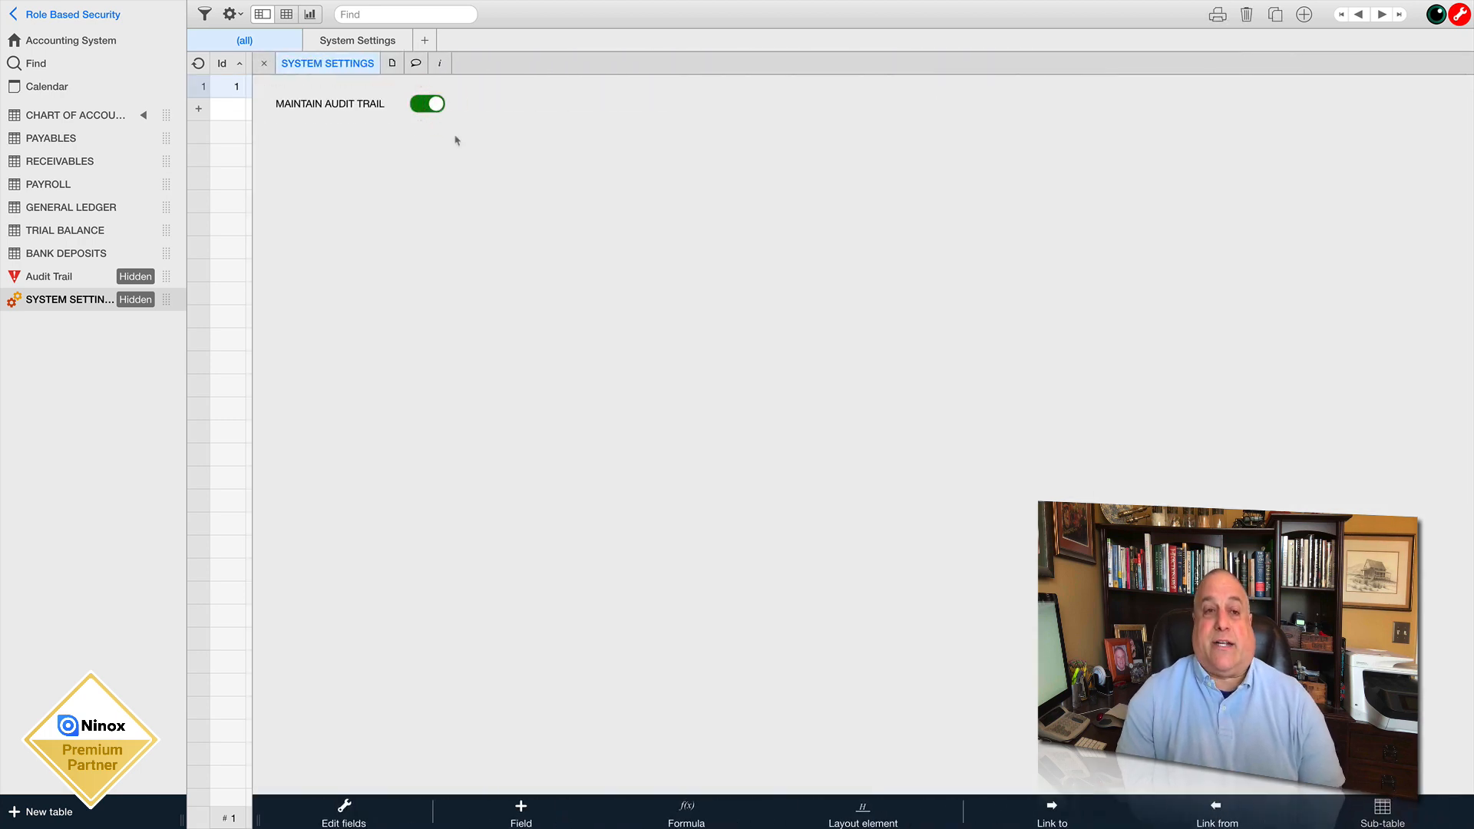
left_click(261, 63)
left_click(1290, 63)
left_click(1458, 14)
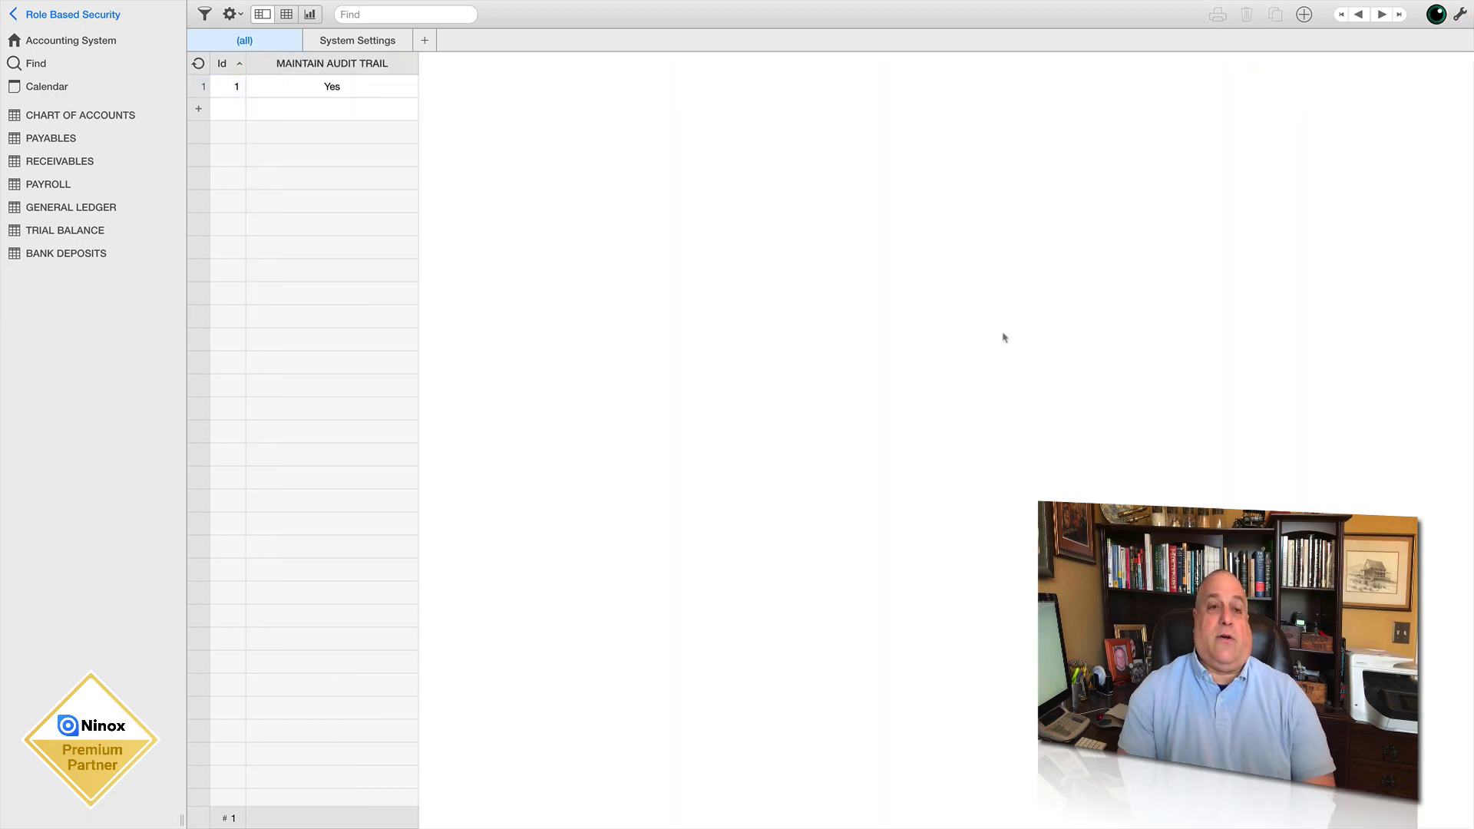
left_click(28, 282)
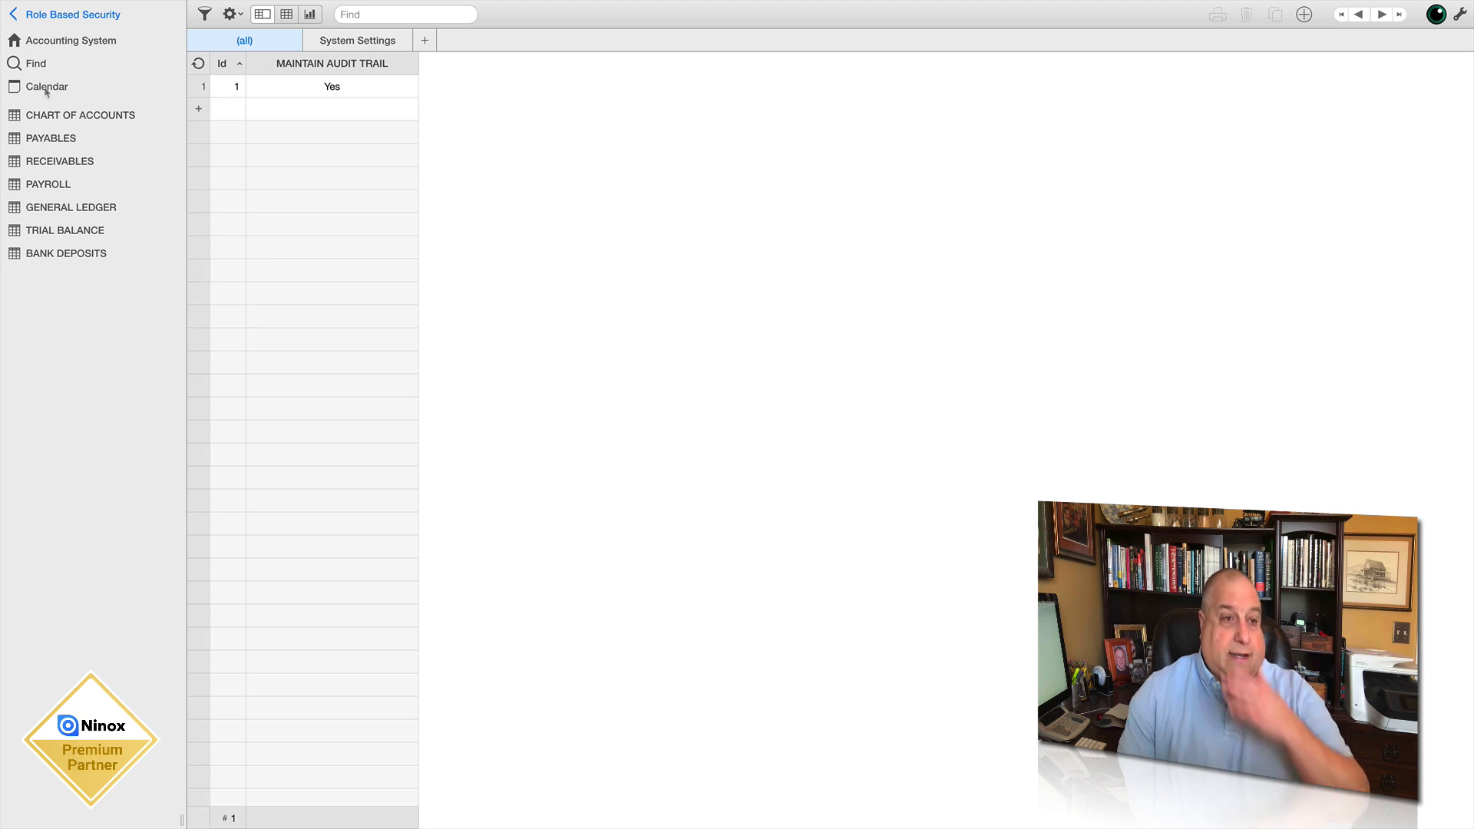
Add a second Receivables record with a new customer invoice number, a $500 payment received, date paid 03/15/2020 and status PAID
left_click(52, 42)
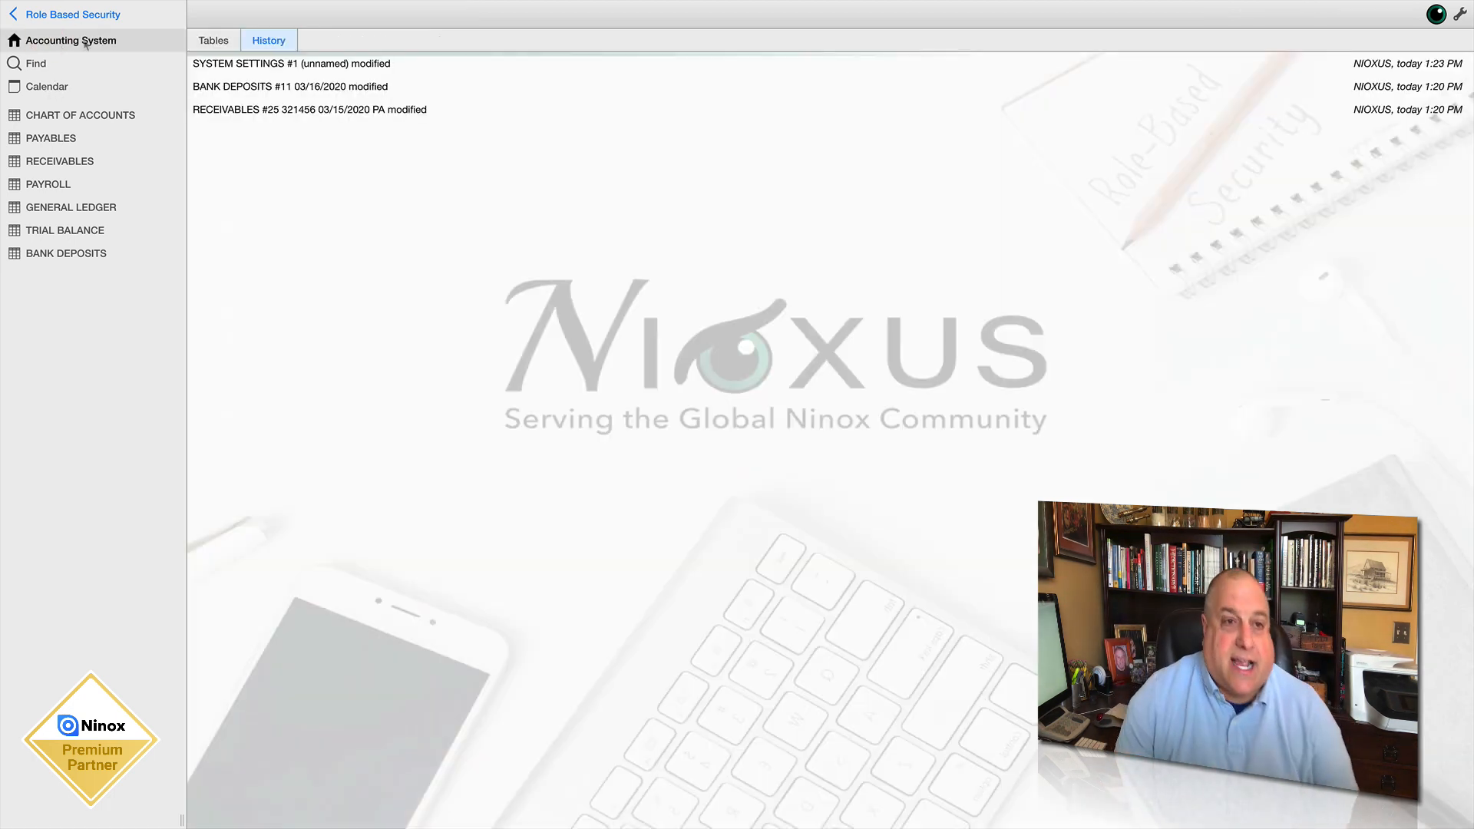
left_click(205, 43)
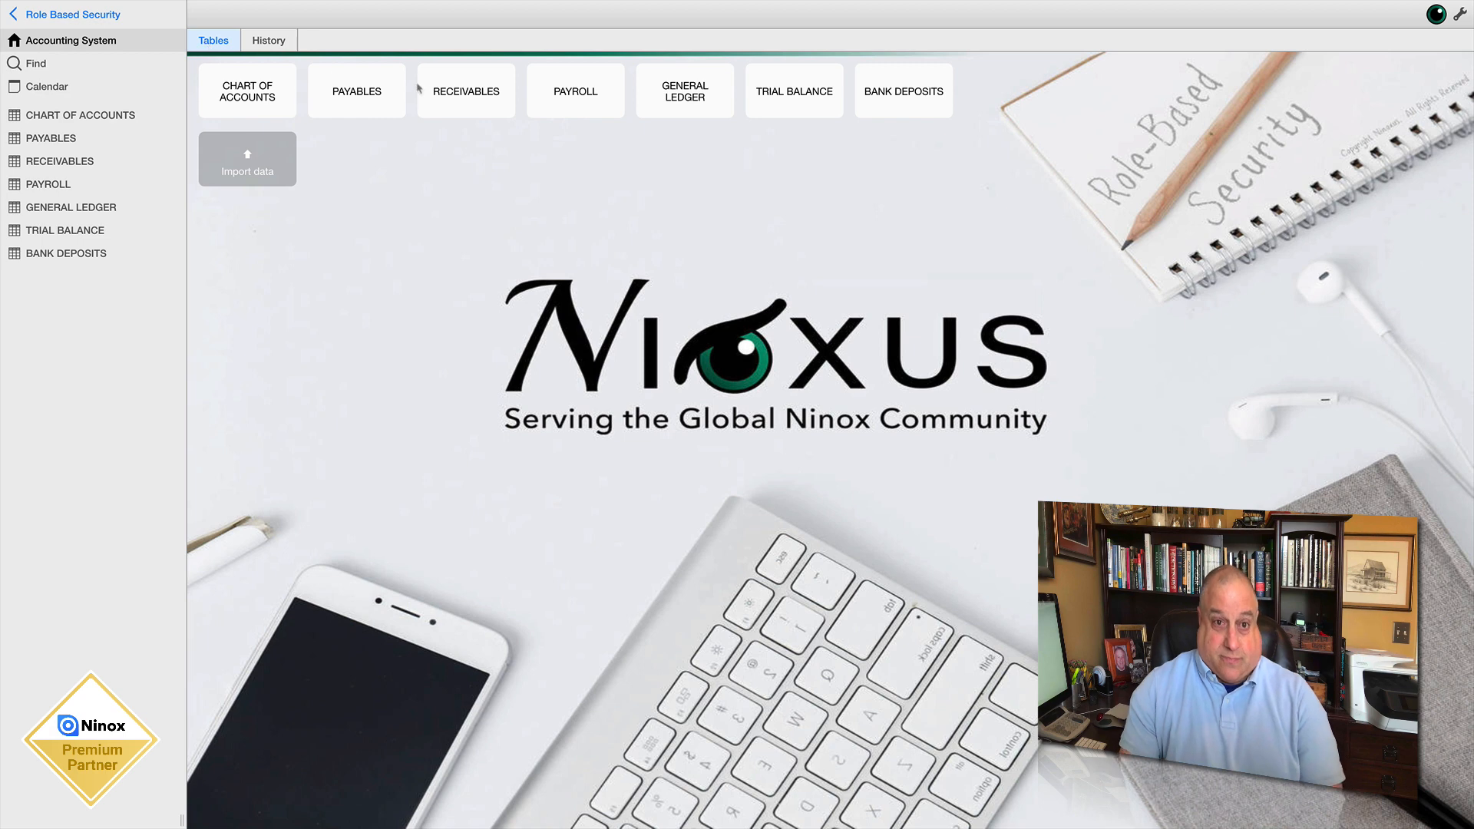
left_click(459, 107)
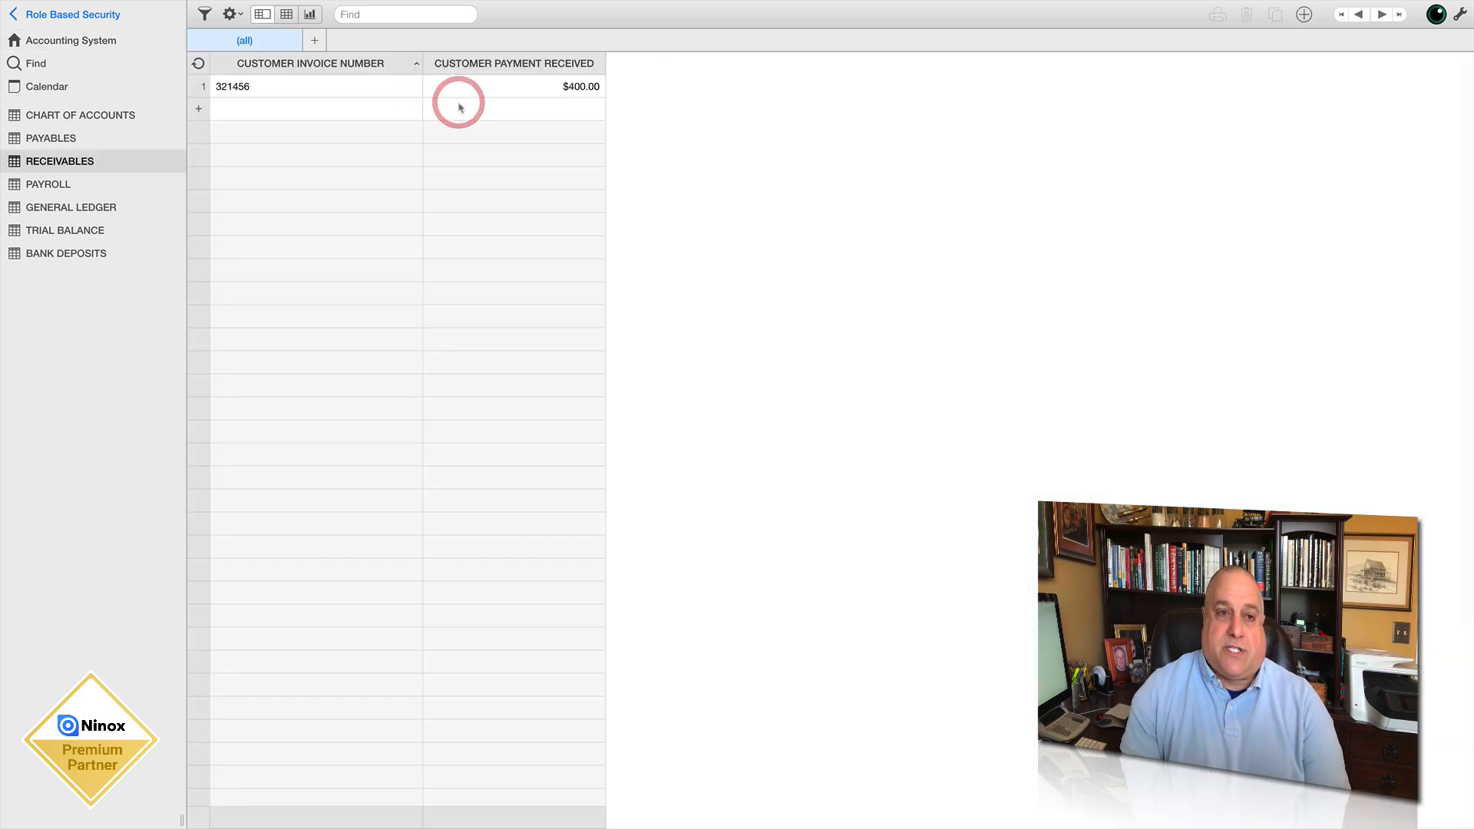
left_click(271, 115)
type("965135")
left_click(525, 119)
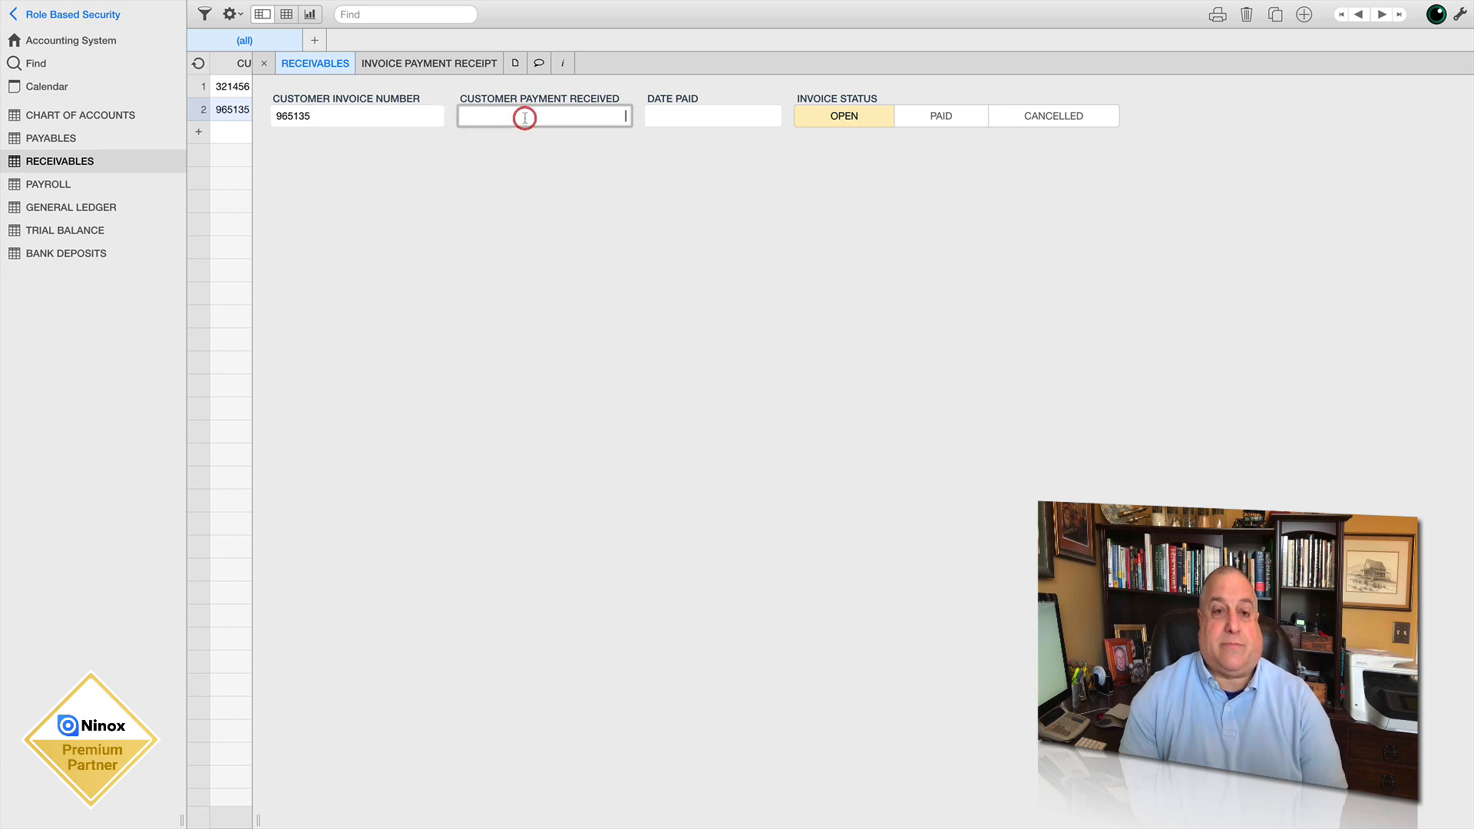
type("500")
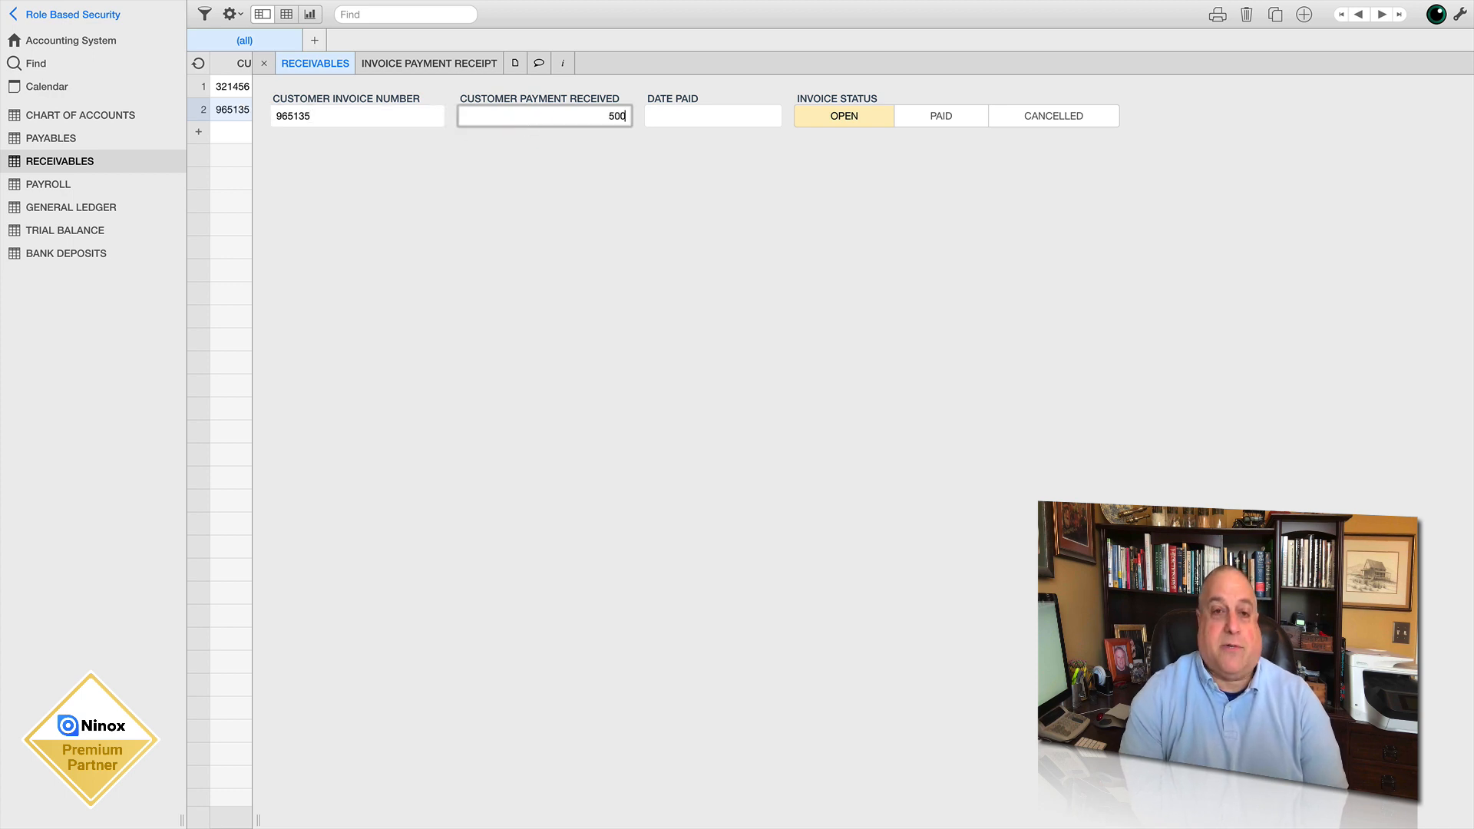
left_click(689, 123)
left_click(656, 231)
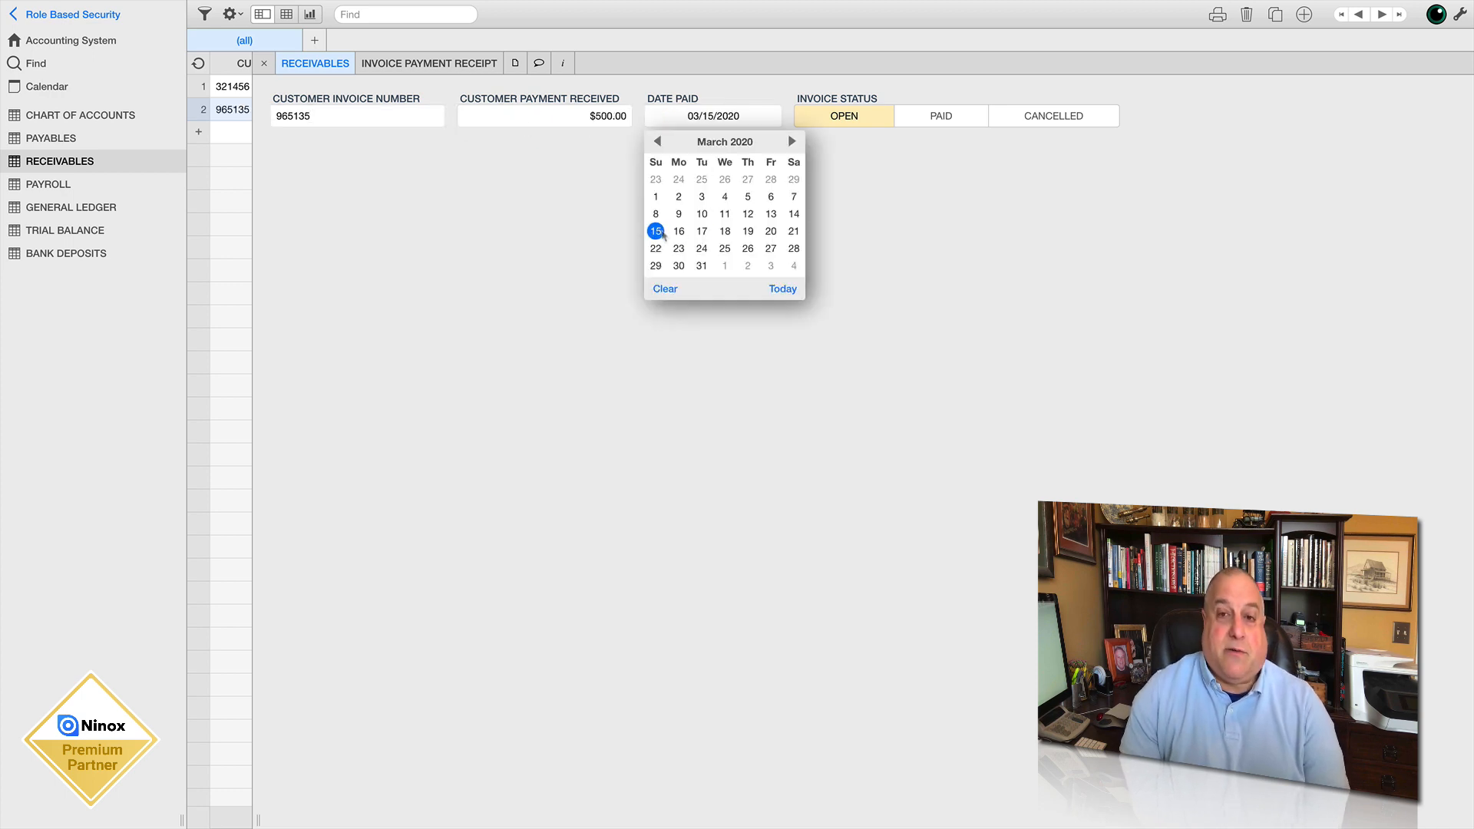
left_click(938, 118)
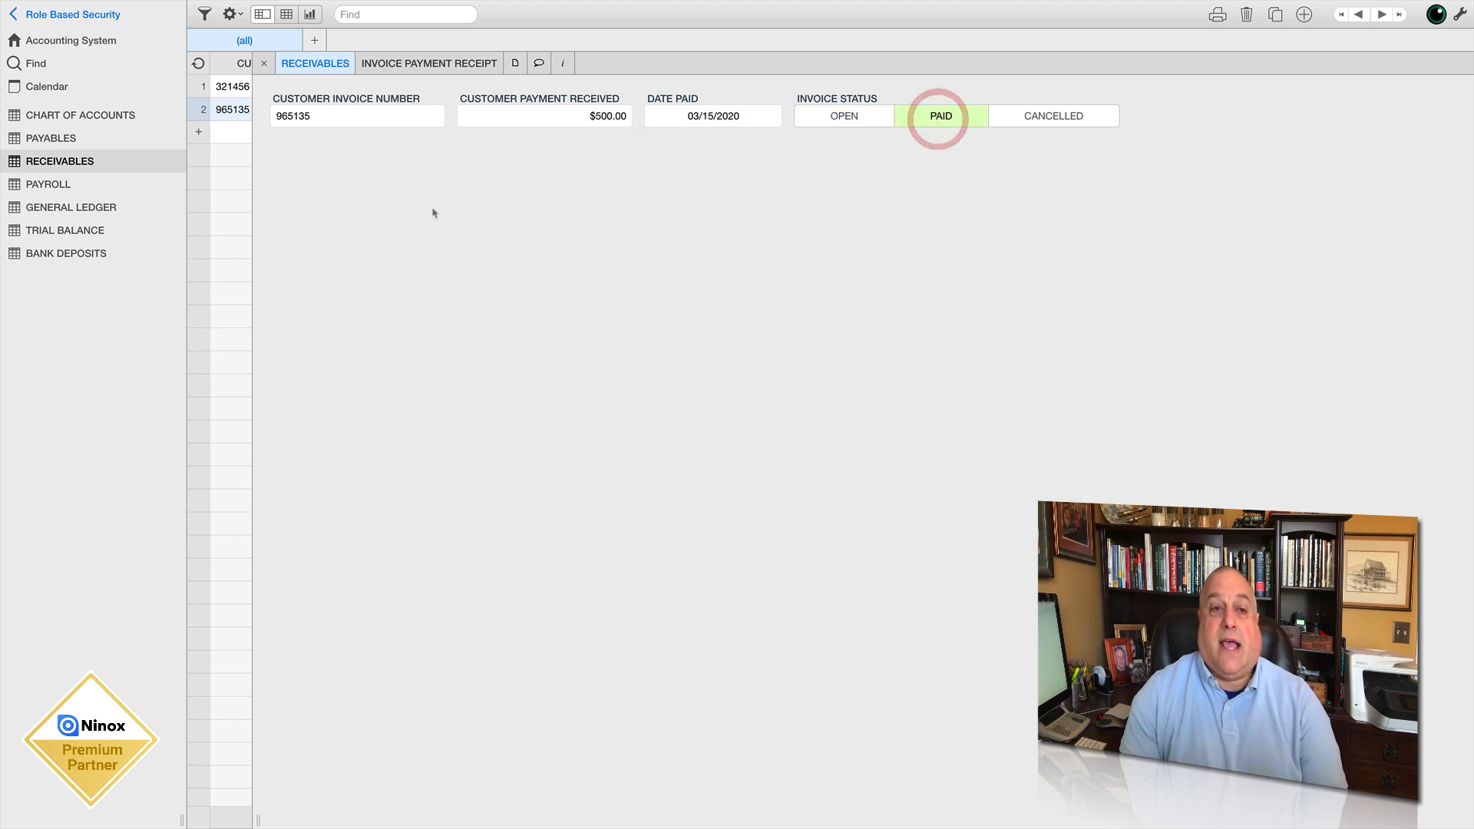
left_click(264, 63)
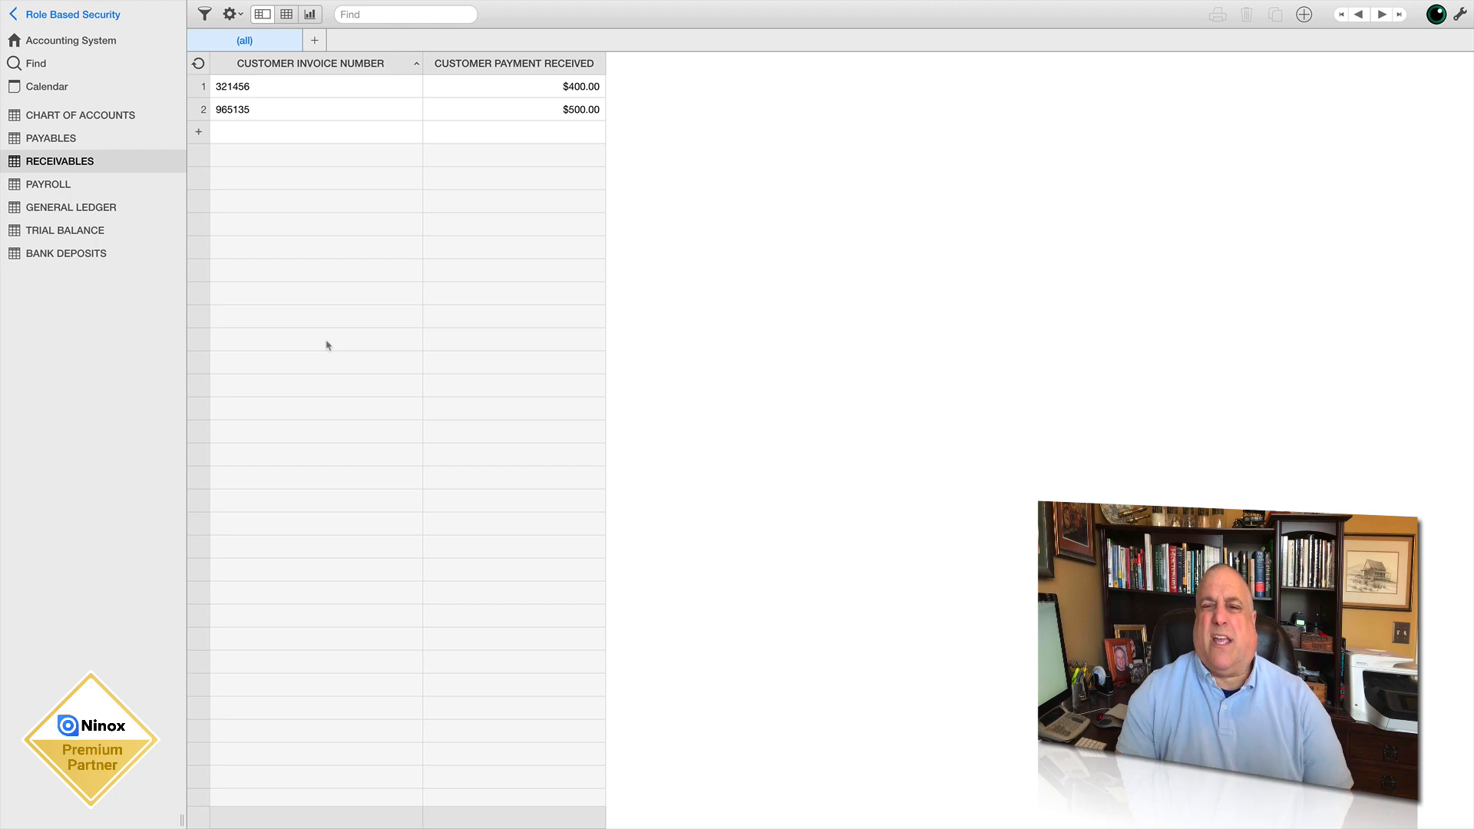
Set the customer payment received to $400 in the second Receivables record and close the record
left_click(261, 109)
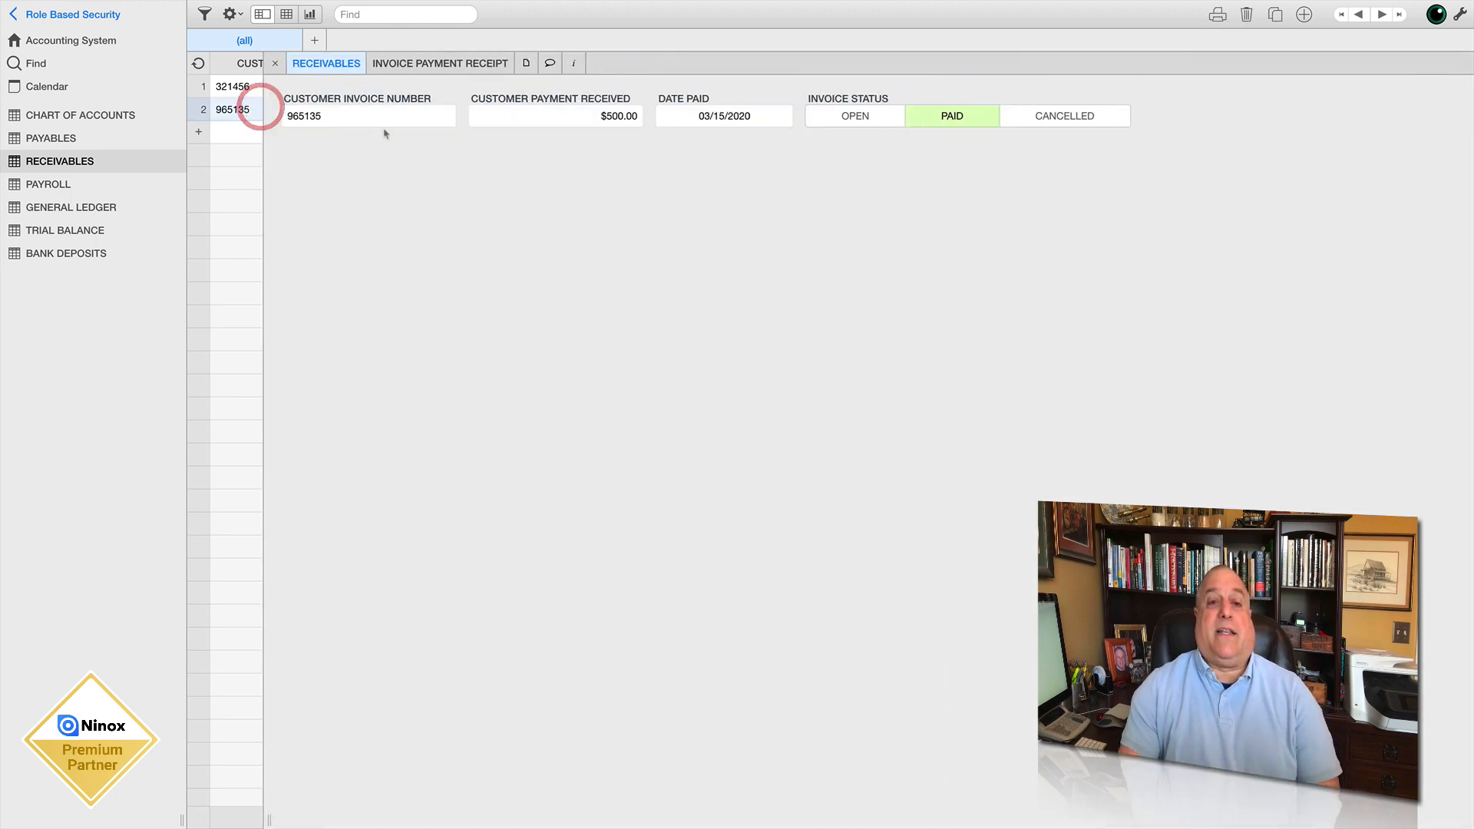
left_click(543, 118)
type("400")
key("Return")
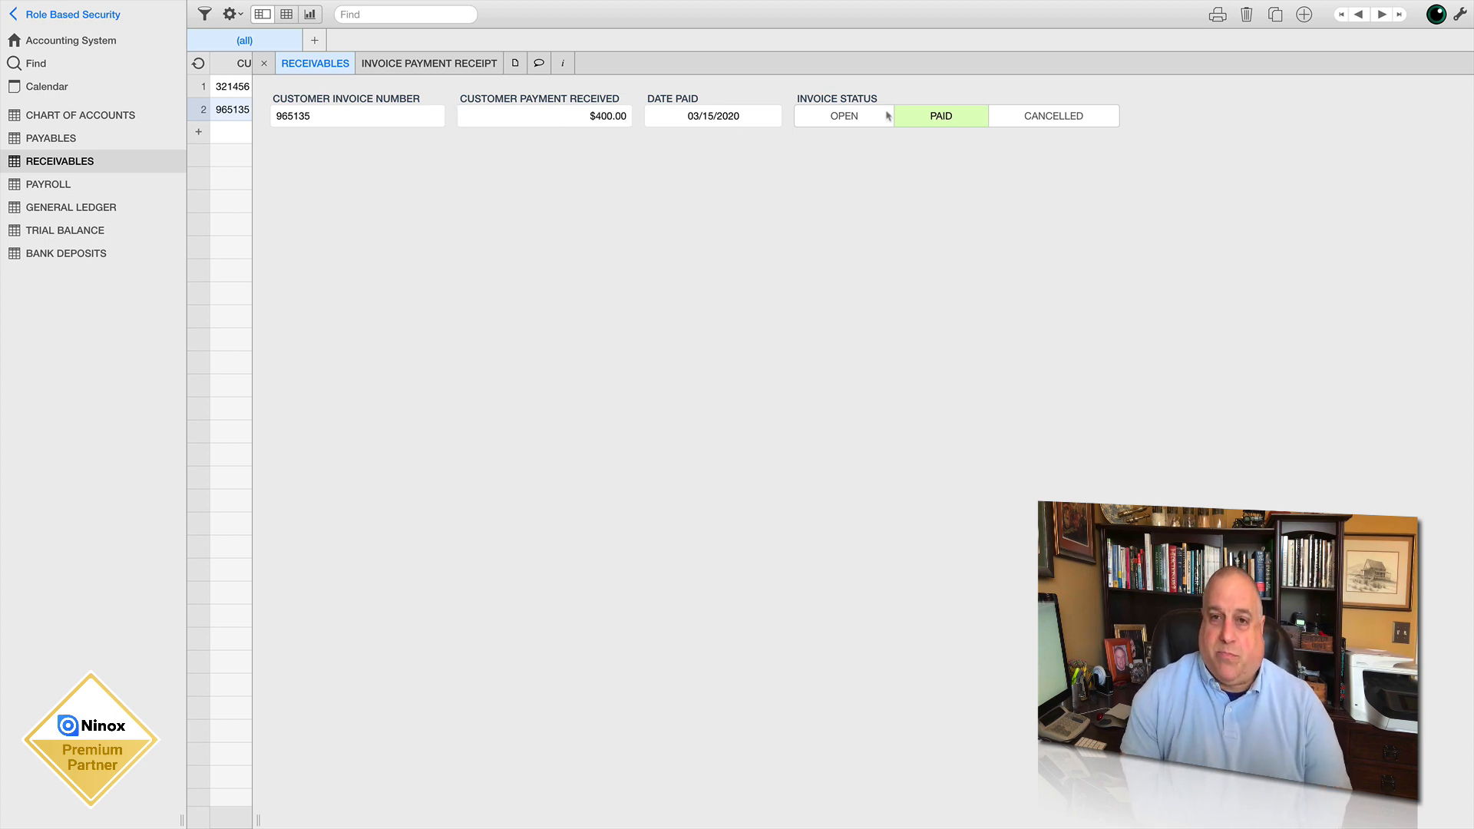
left_click(263, 64)
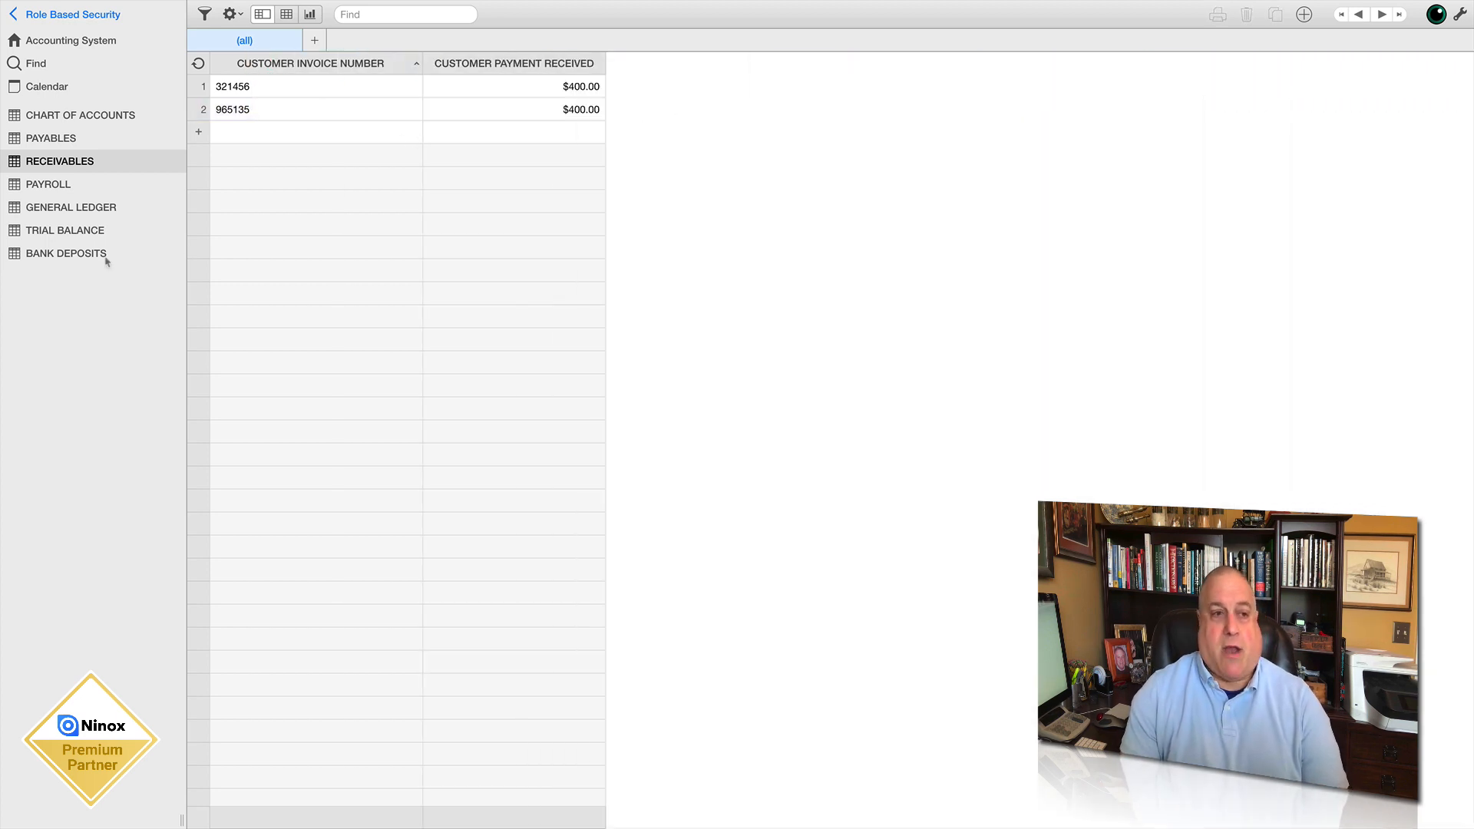
Add another Bank Deposits record with deposit date 03/16/2020 and deposit amount $400
left_click(74, 252)
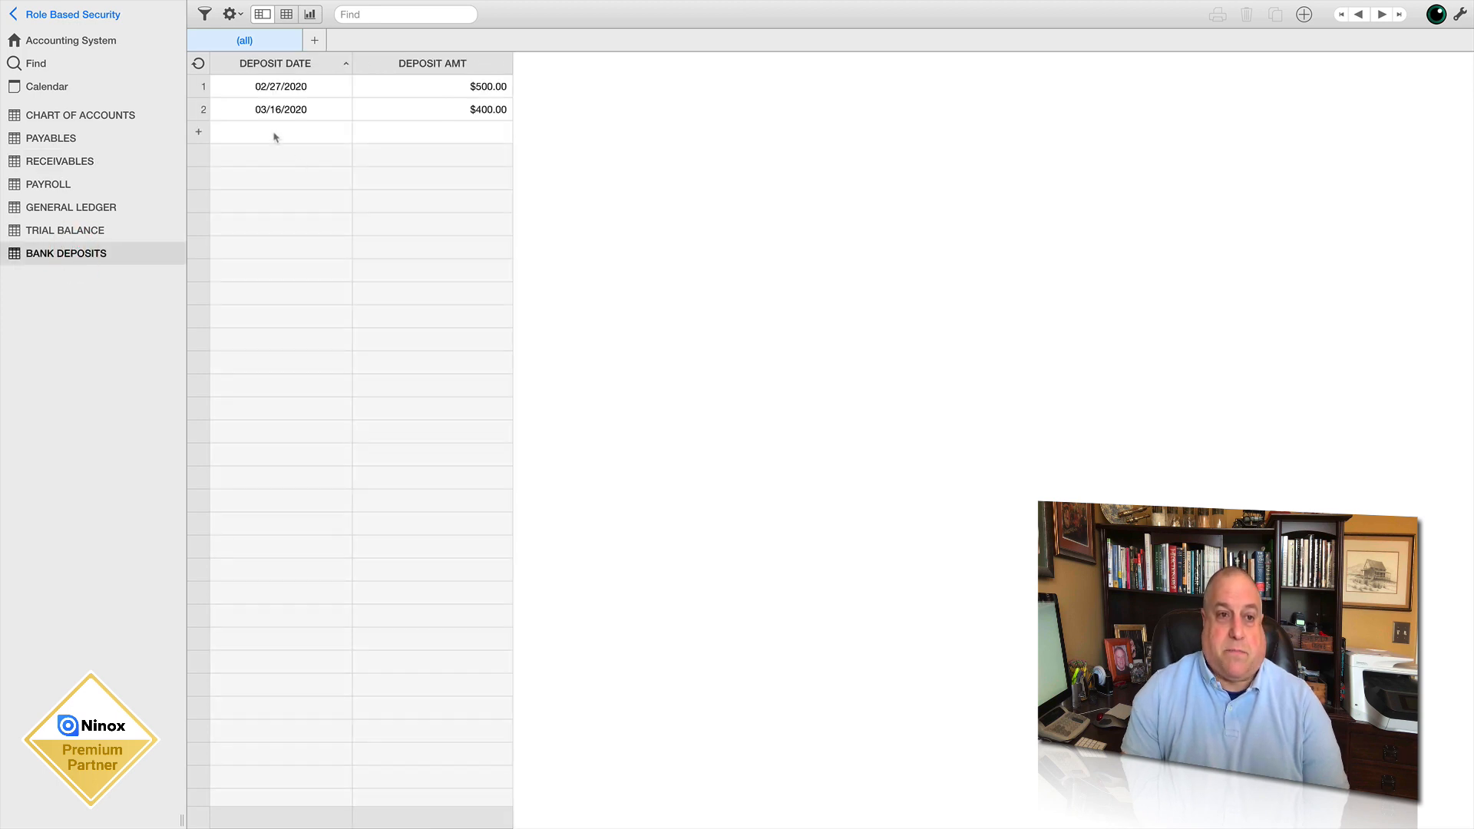
left_click(274, 132)
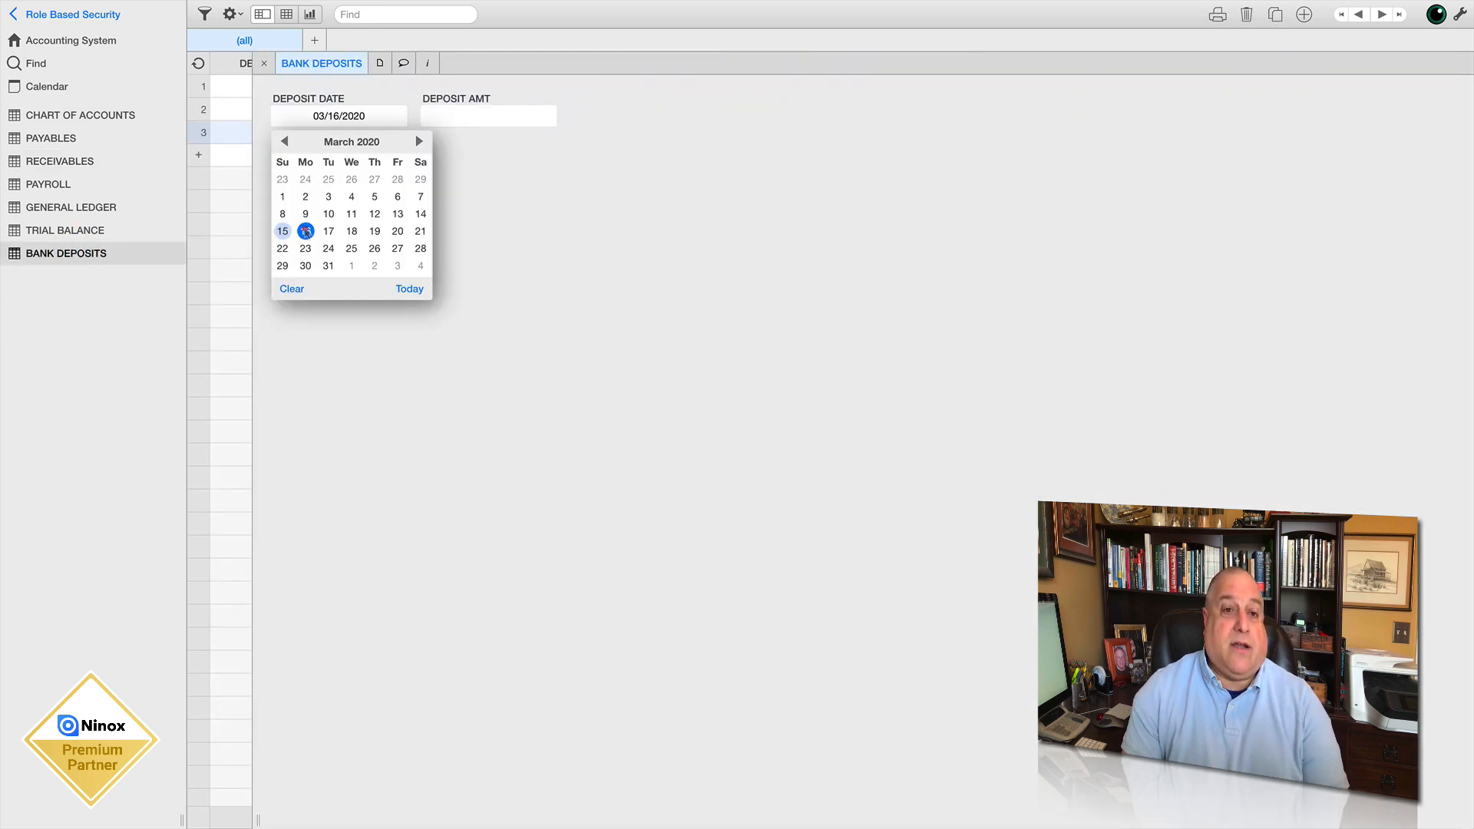
left_click(306, 231)
left_click(452, 116)
type("400")
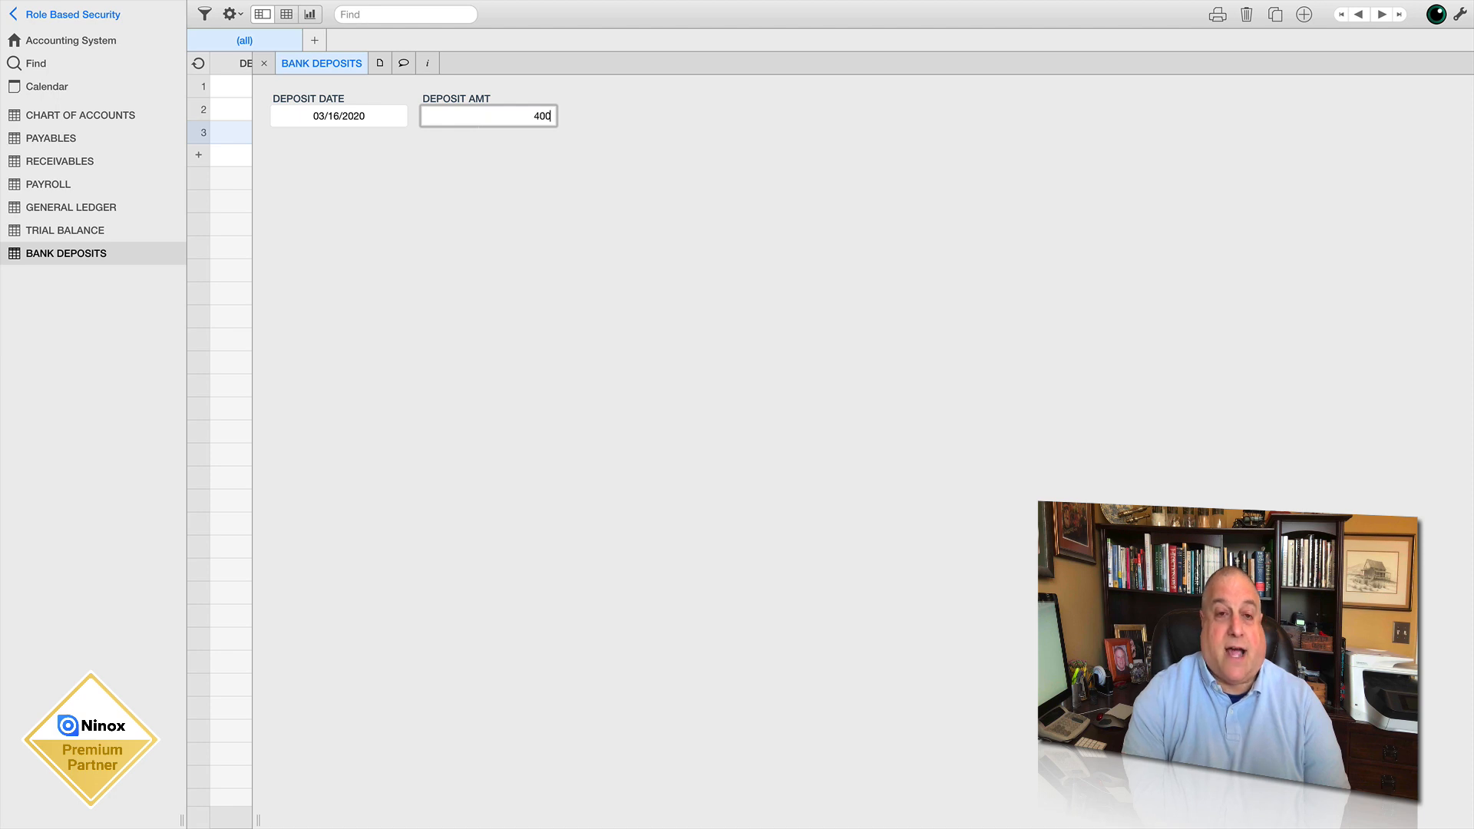
left_click(456, 226)
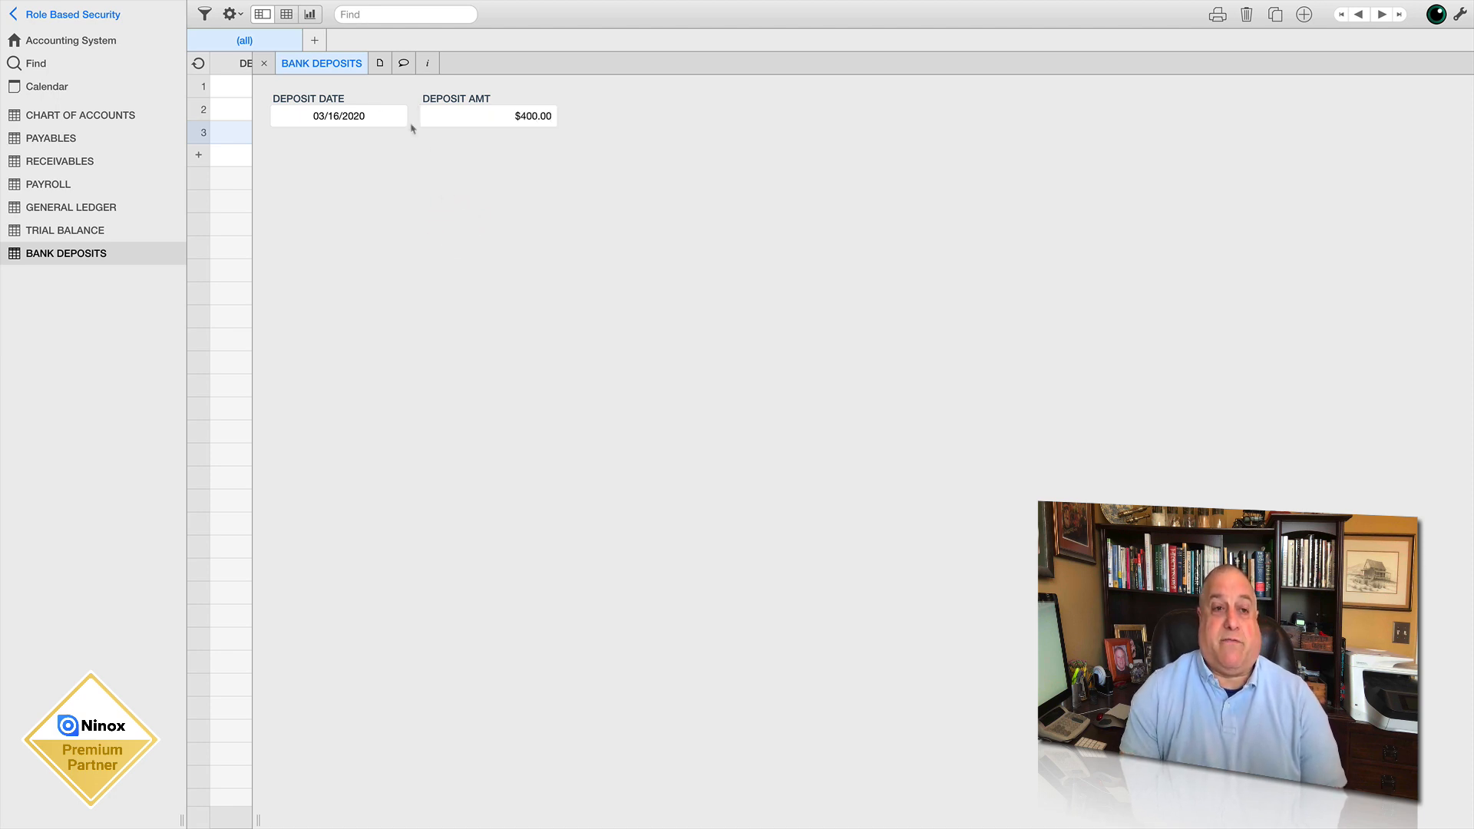
left_click(263, 64)
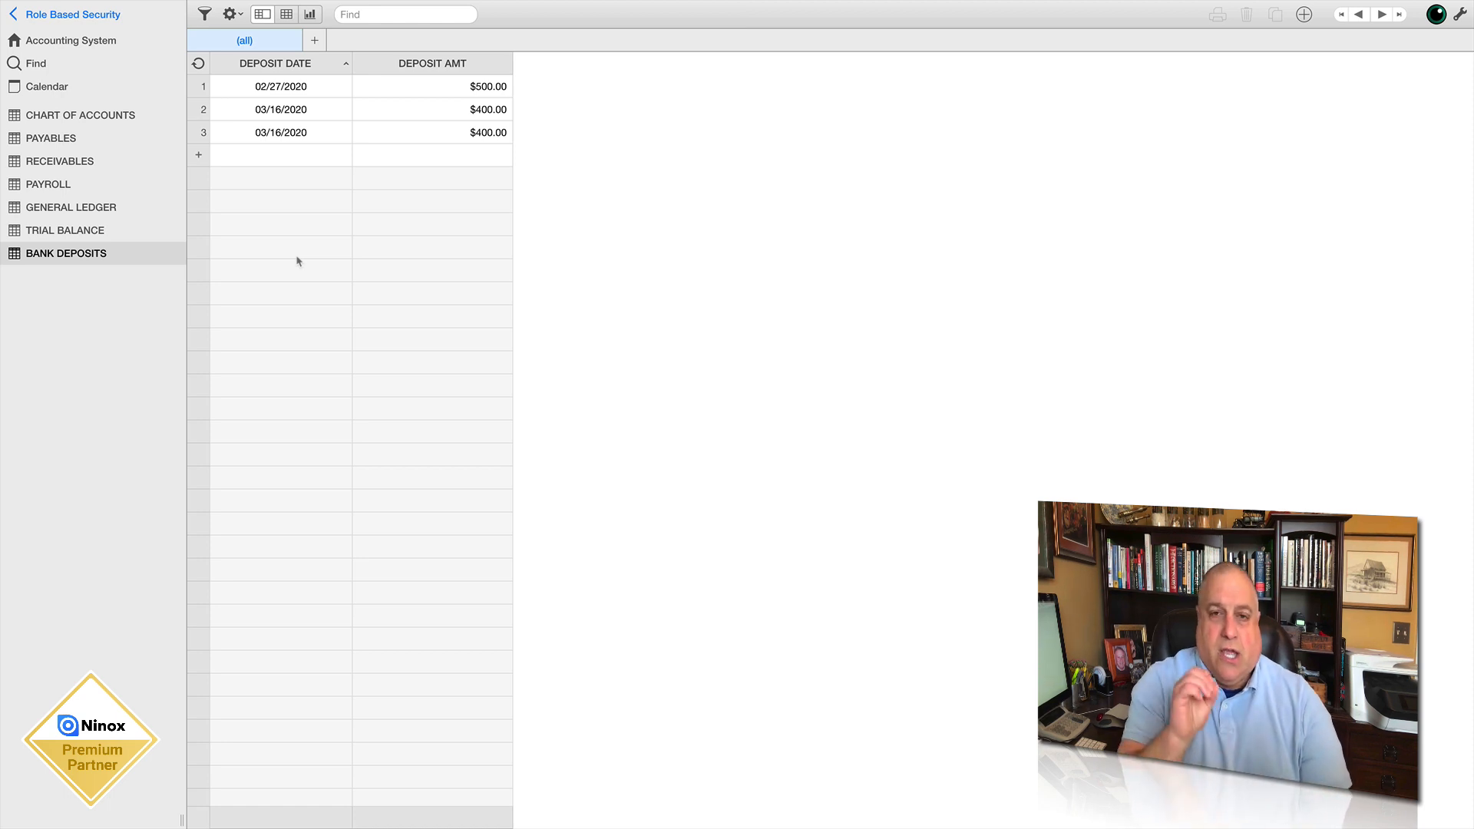
Check the Accounting System's change history and the Receivables records
left_click(68, 40)
left_click(264, 45)
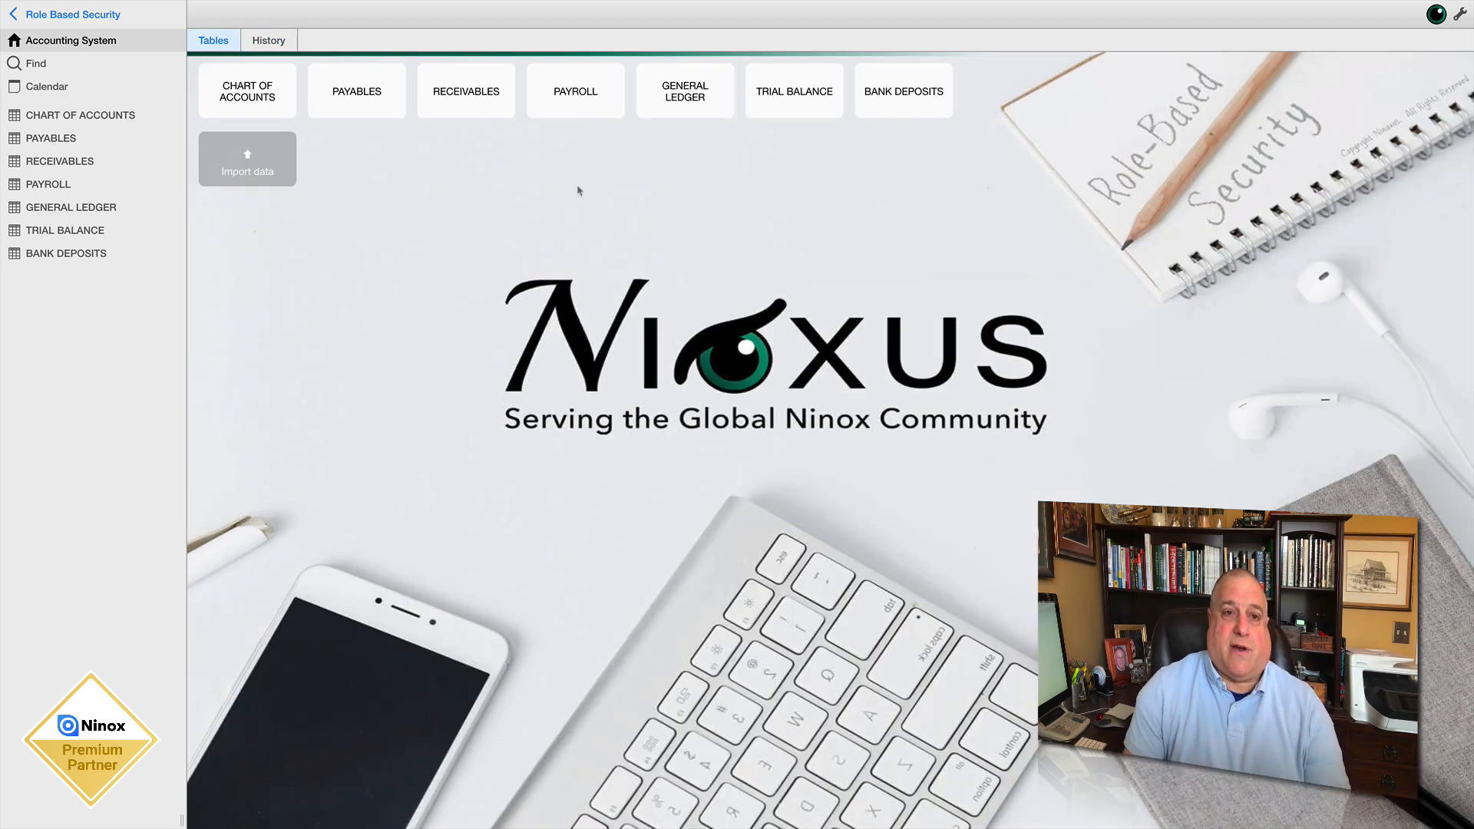
left_click(455, 103)
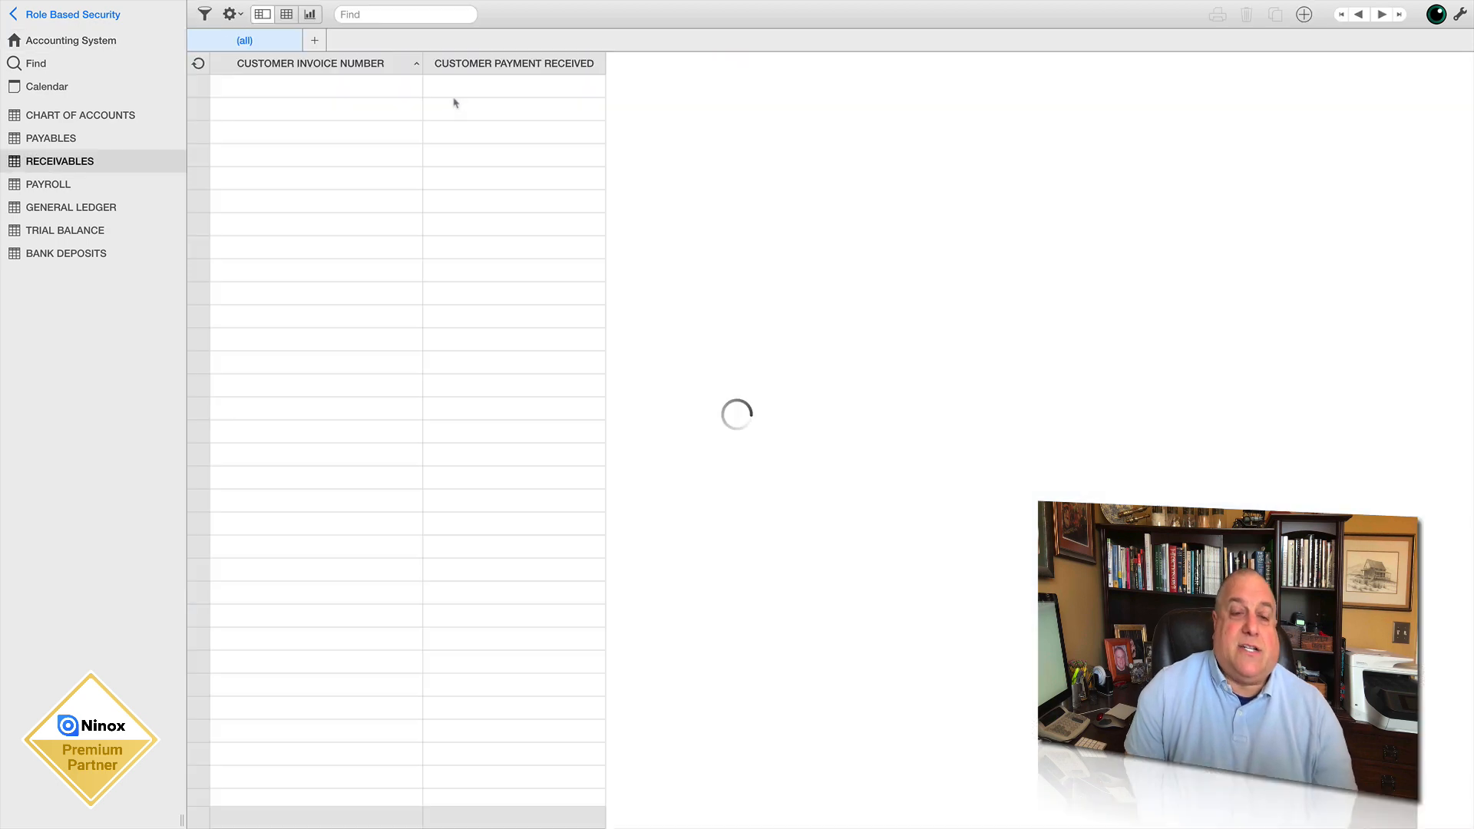
left_click(352, 115)
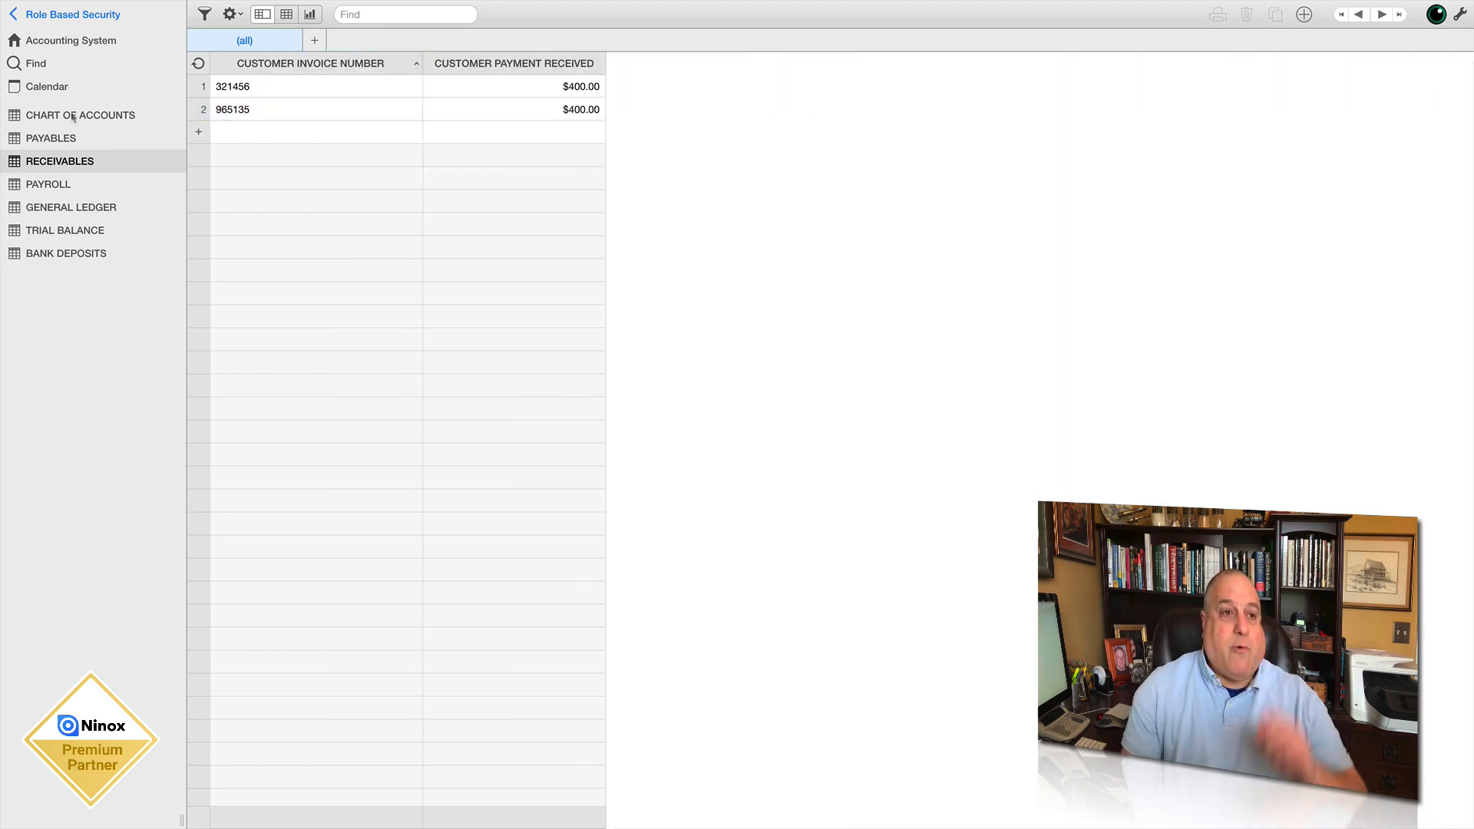
Turn on edit mode and examine the auditTrail function in the database's global script definitions, leaving it without saving
left_click(46, 41)
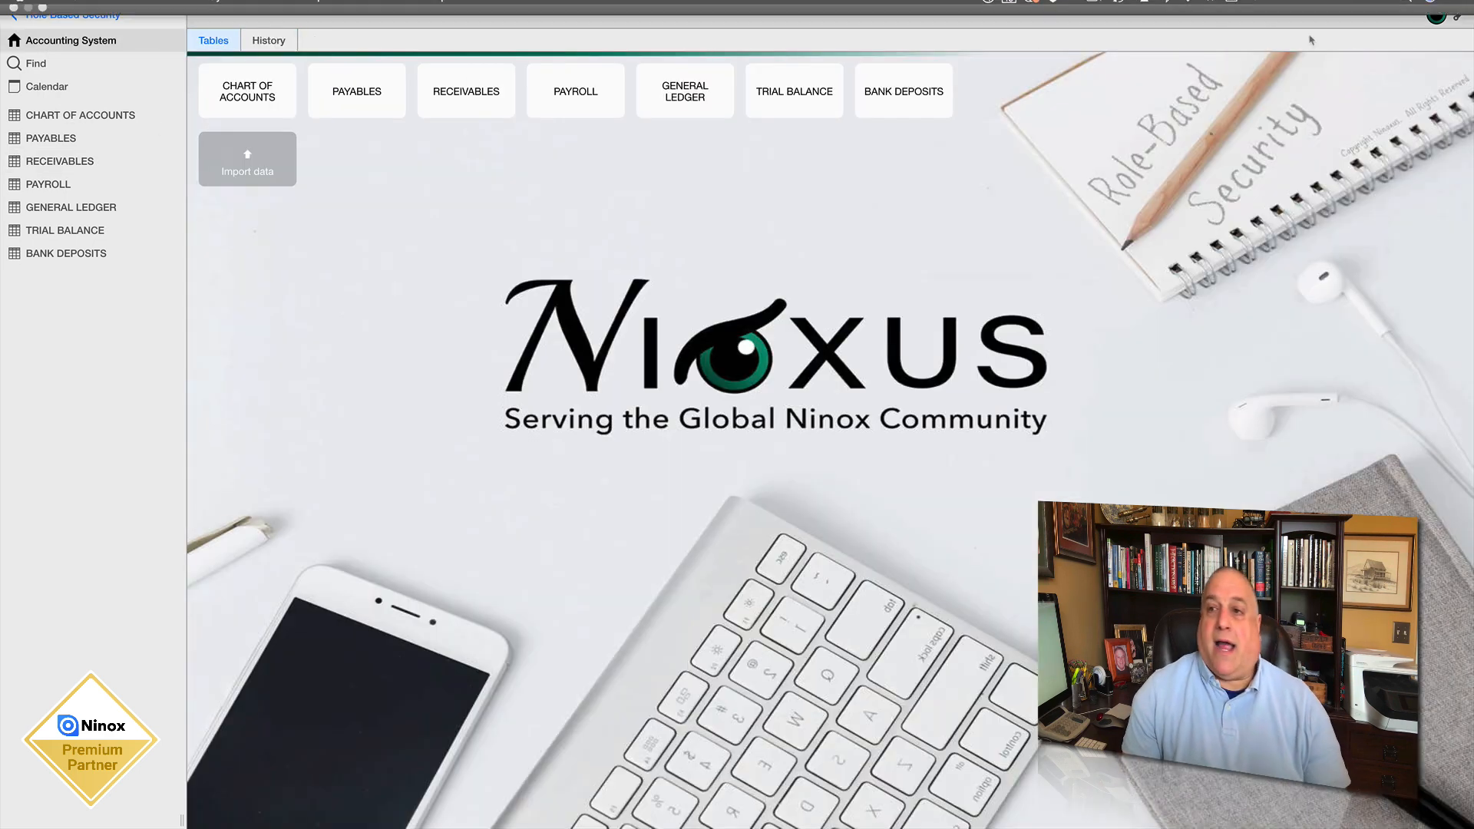
left_click(1459, 15)
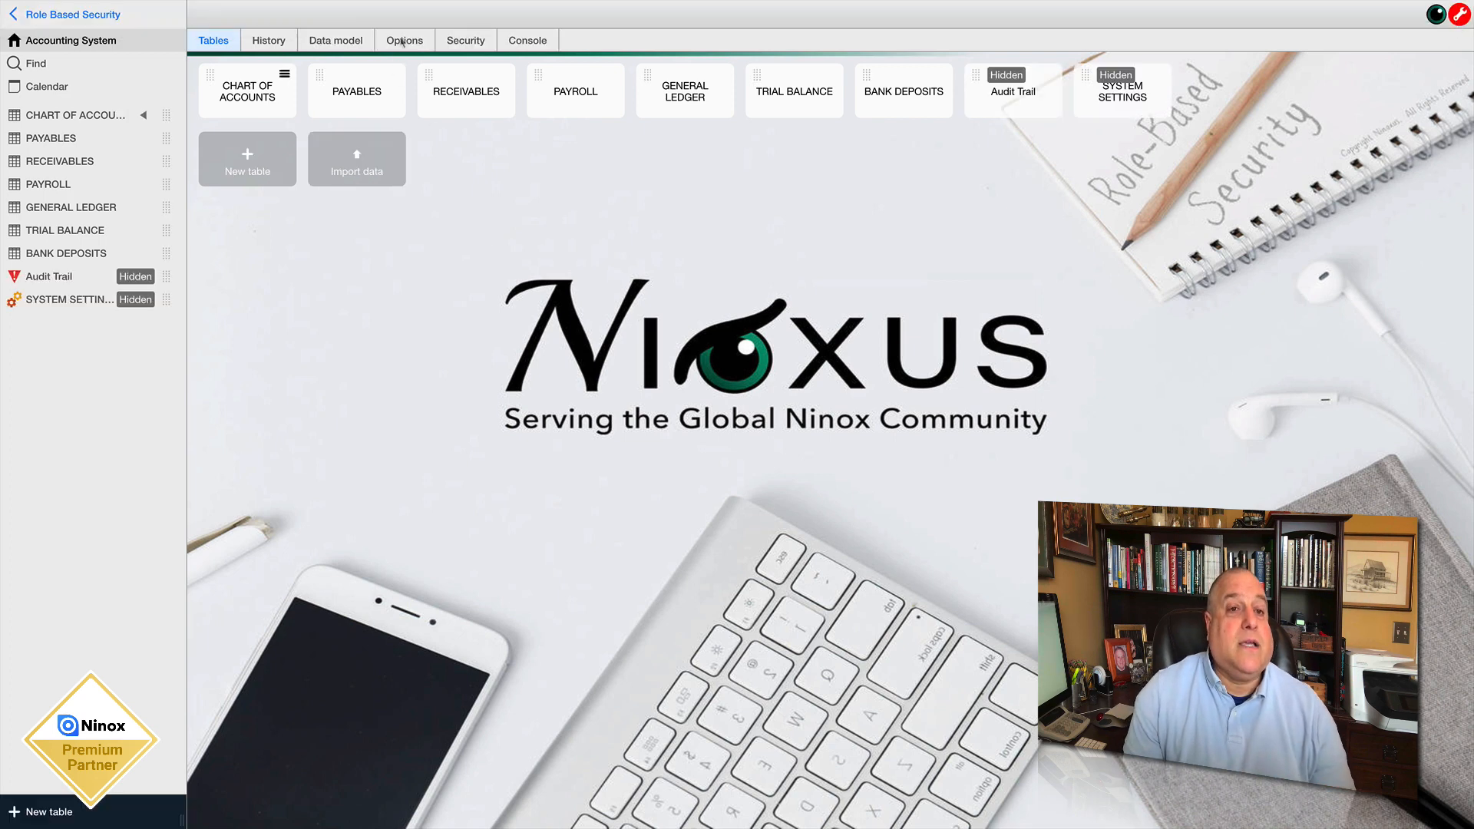
left_click(402, 42)
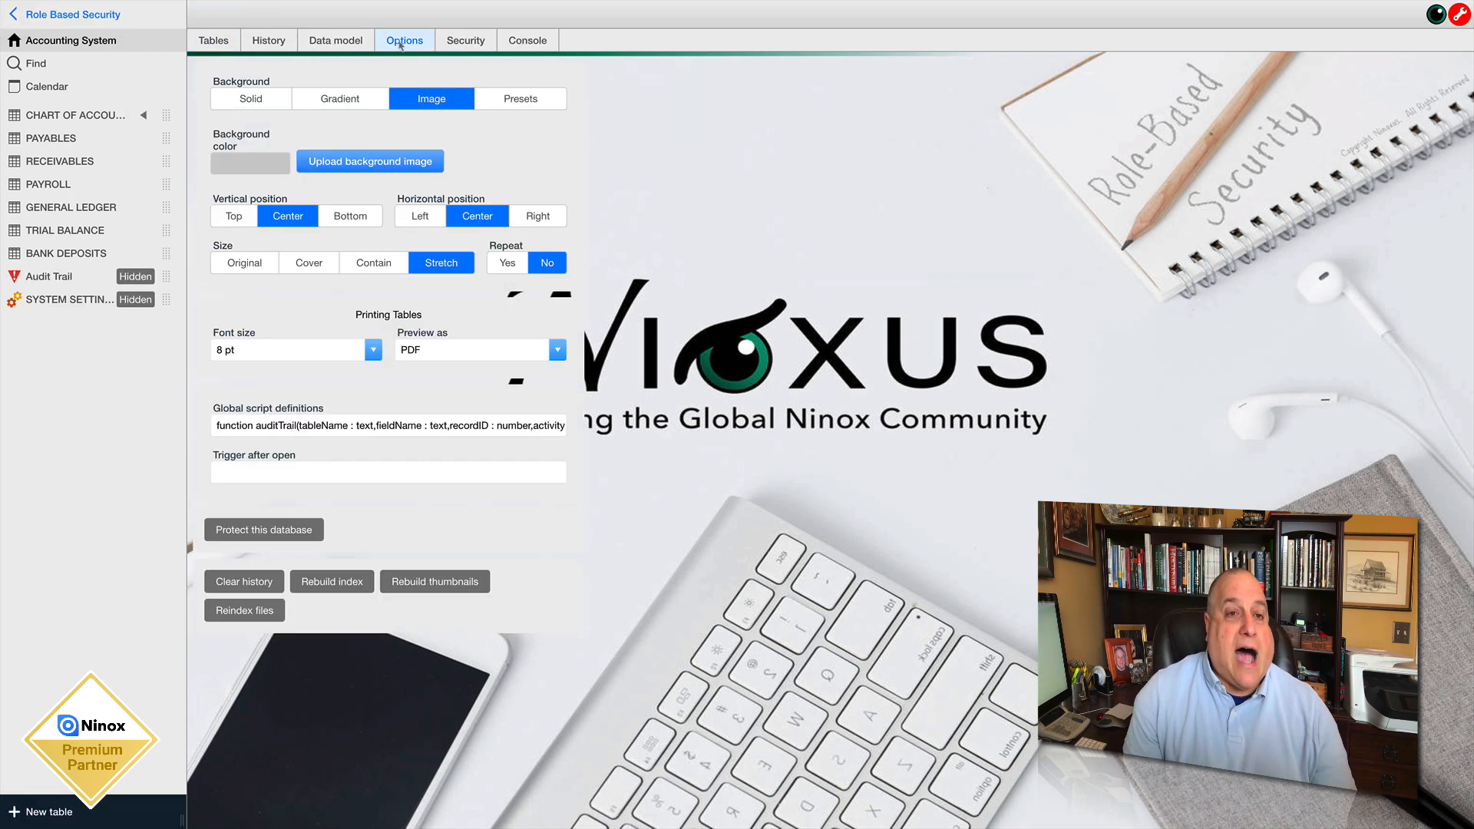
left_click(319, 429)
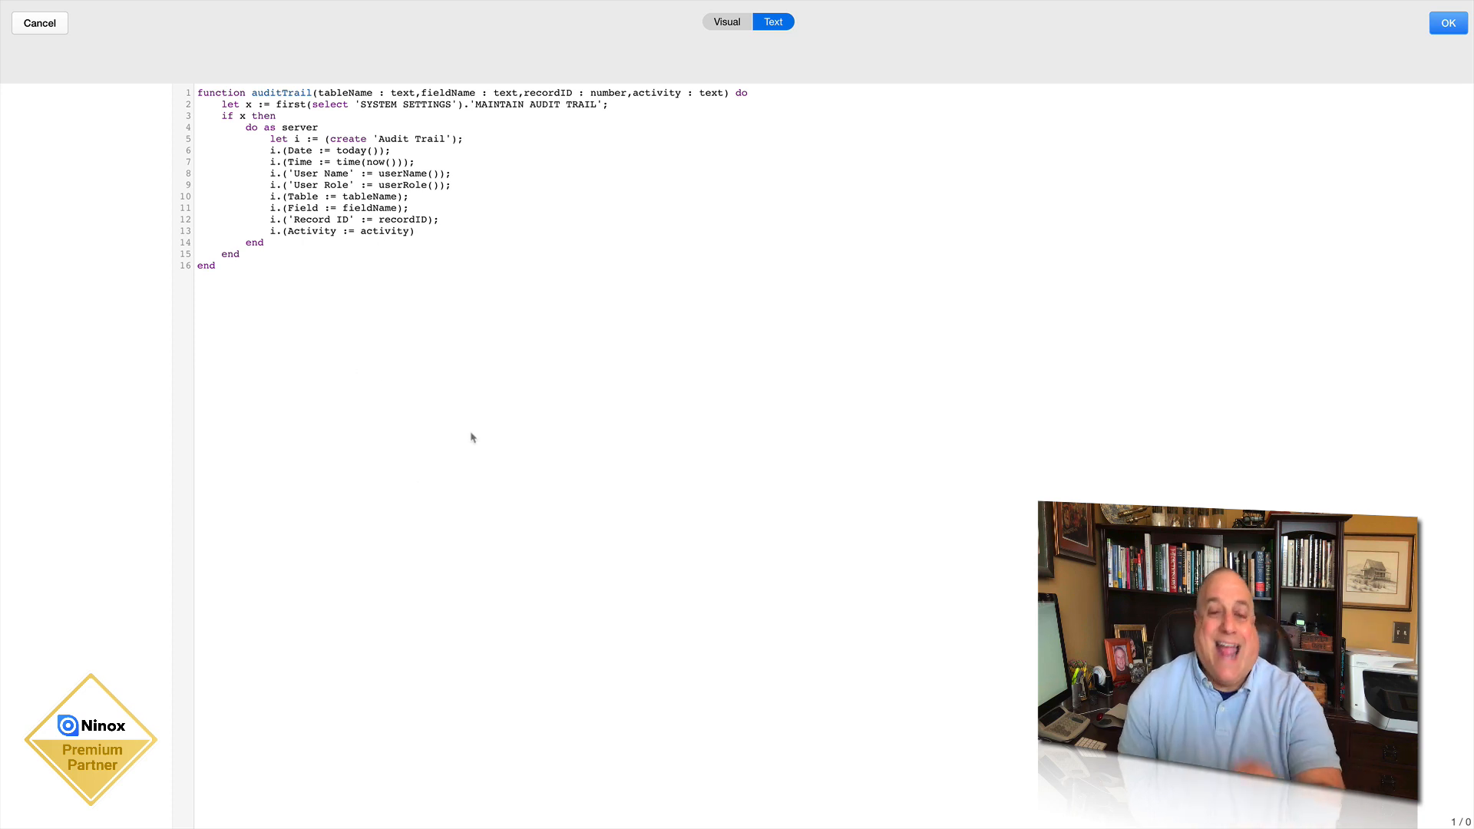
left_click(40, 24)
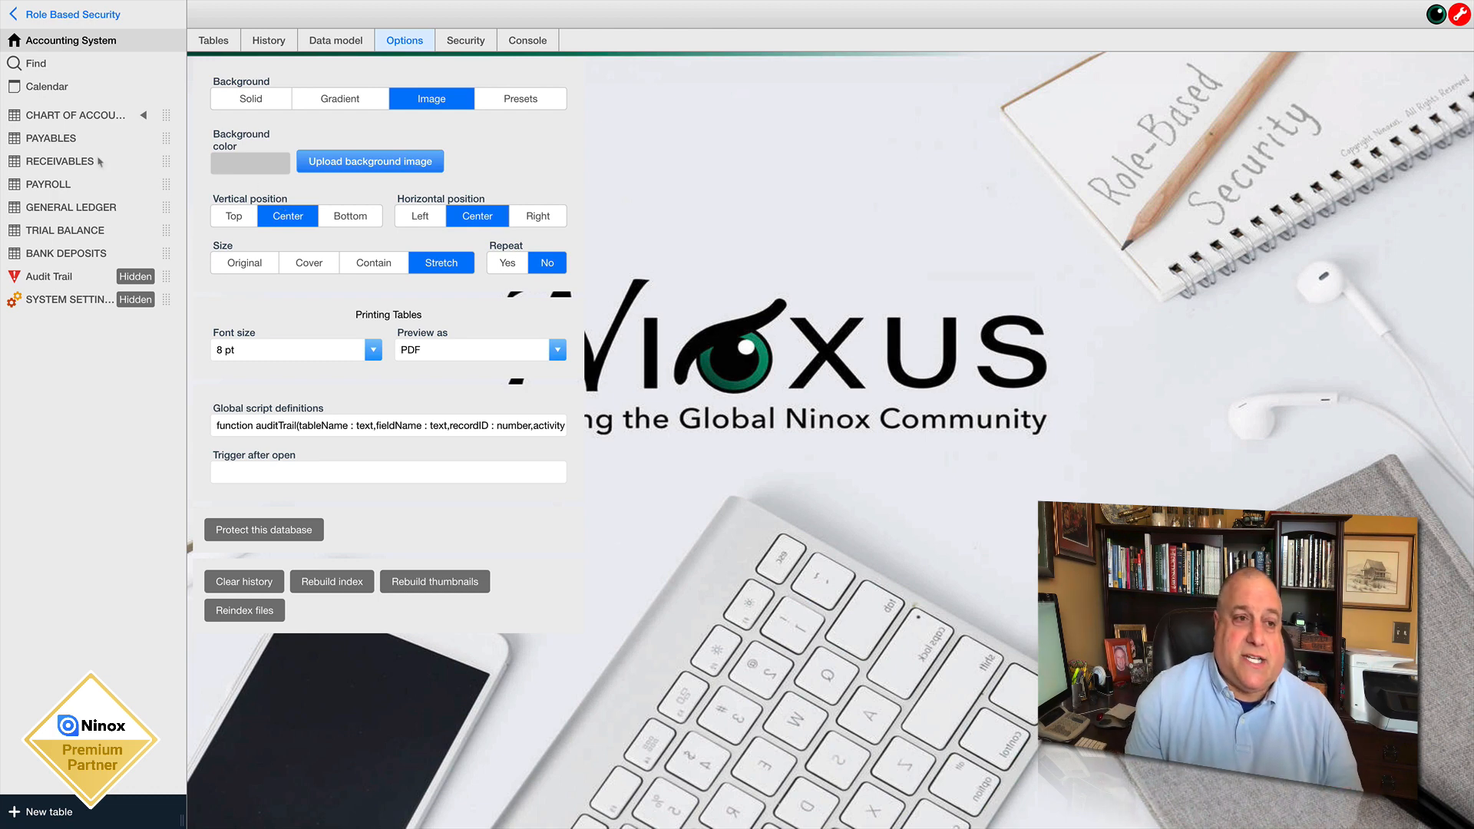
Examine the auditTrail call and its arguments in the Receivables table's Trigger on create script, and close the table settings
left_click(68, 163)
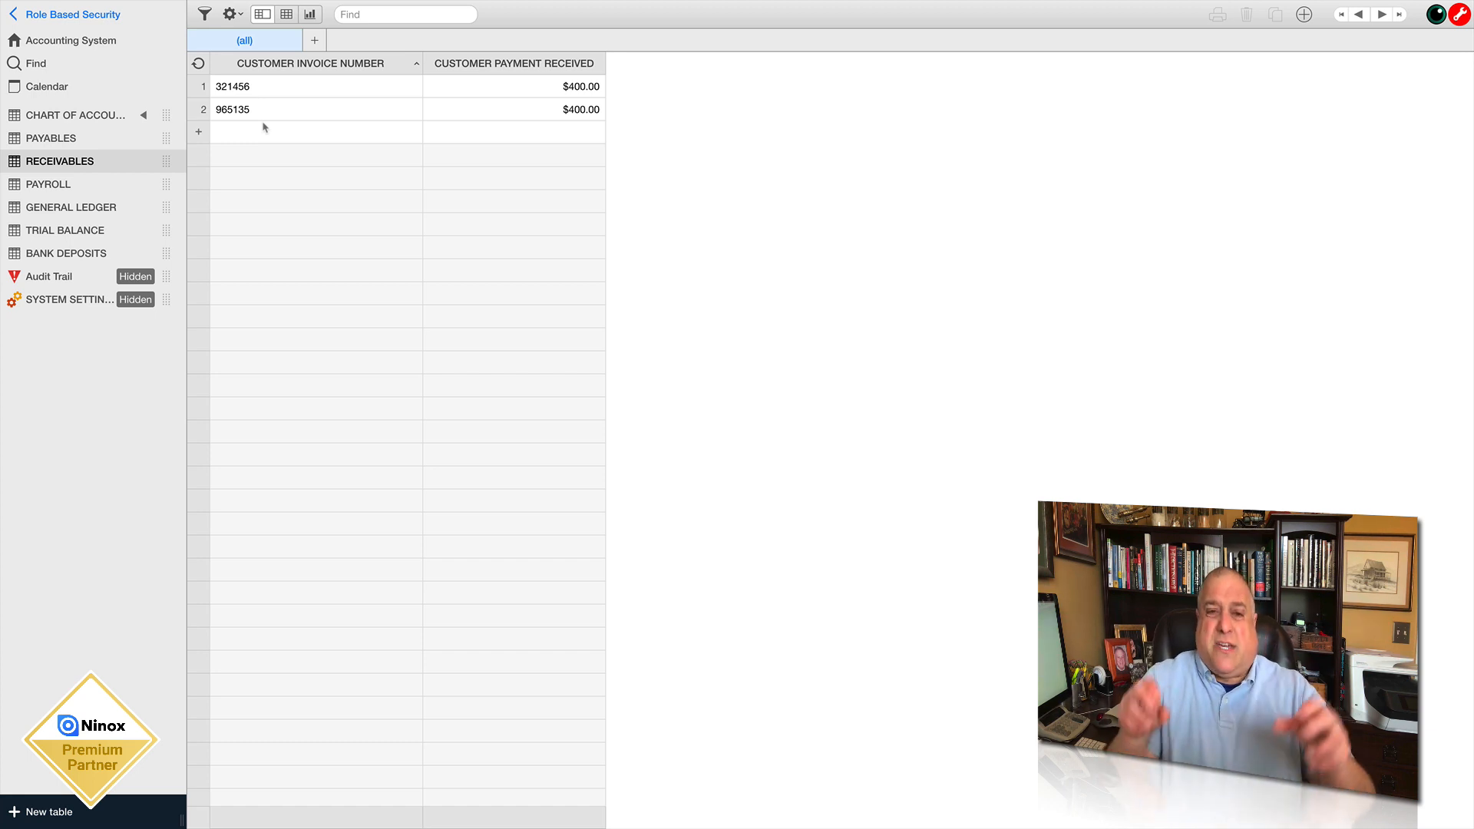
left_click(229, 14)
left_click(244, 39)
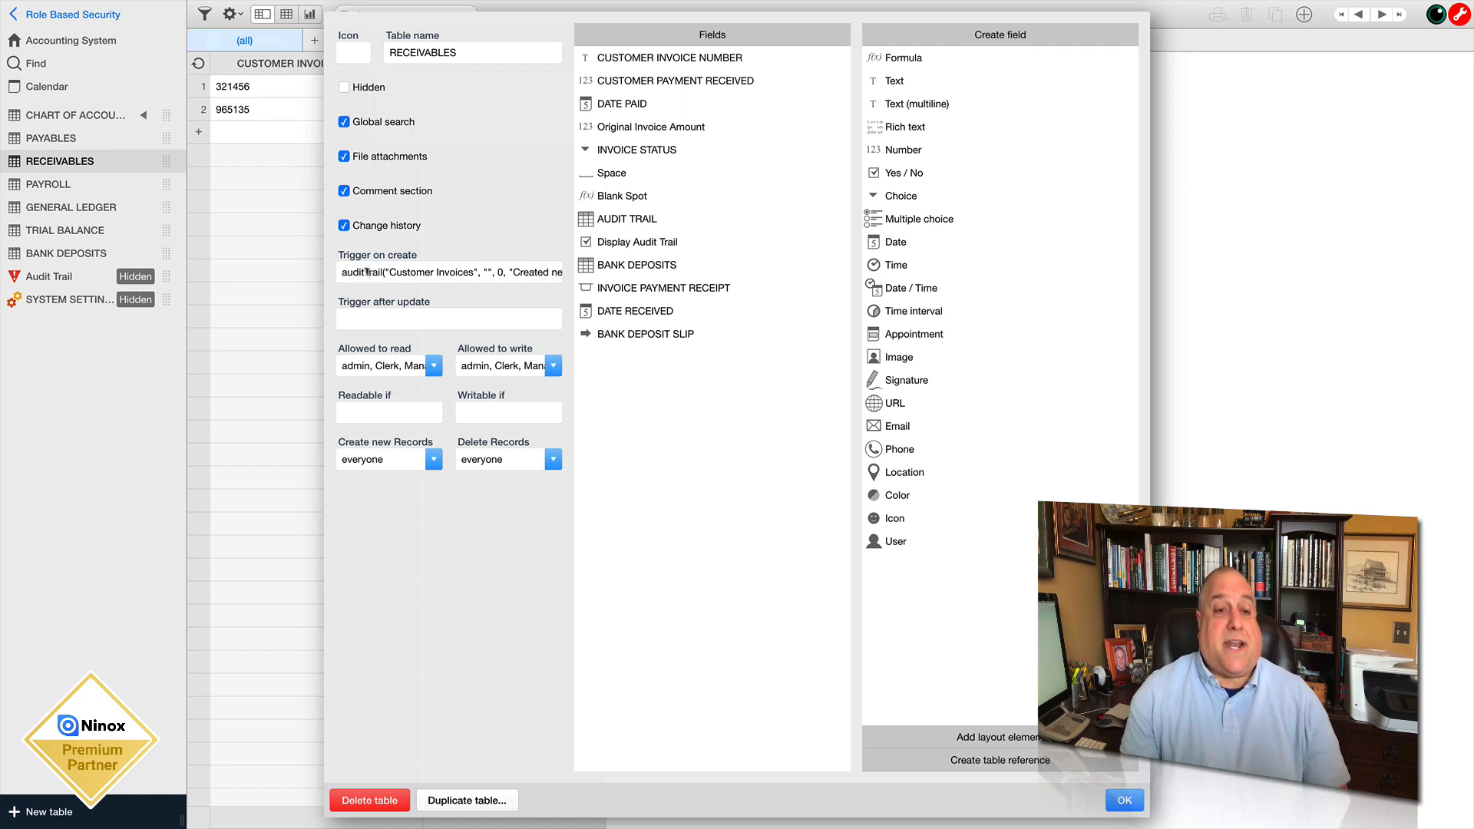
left_click(367, 272)
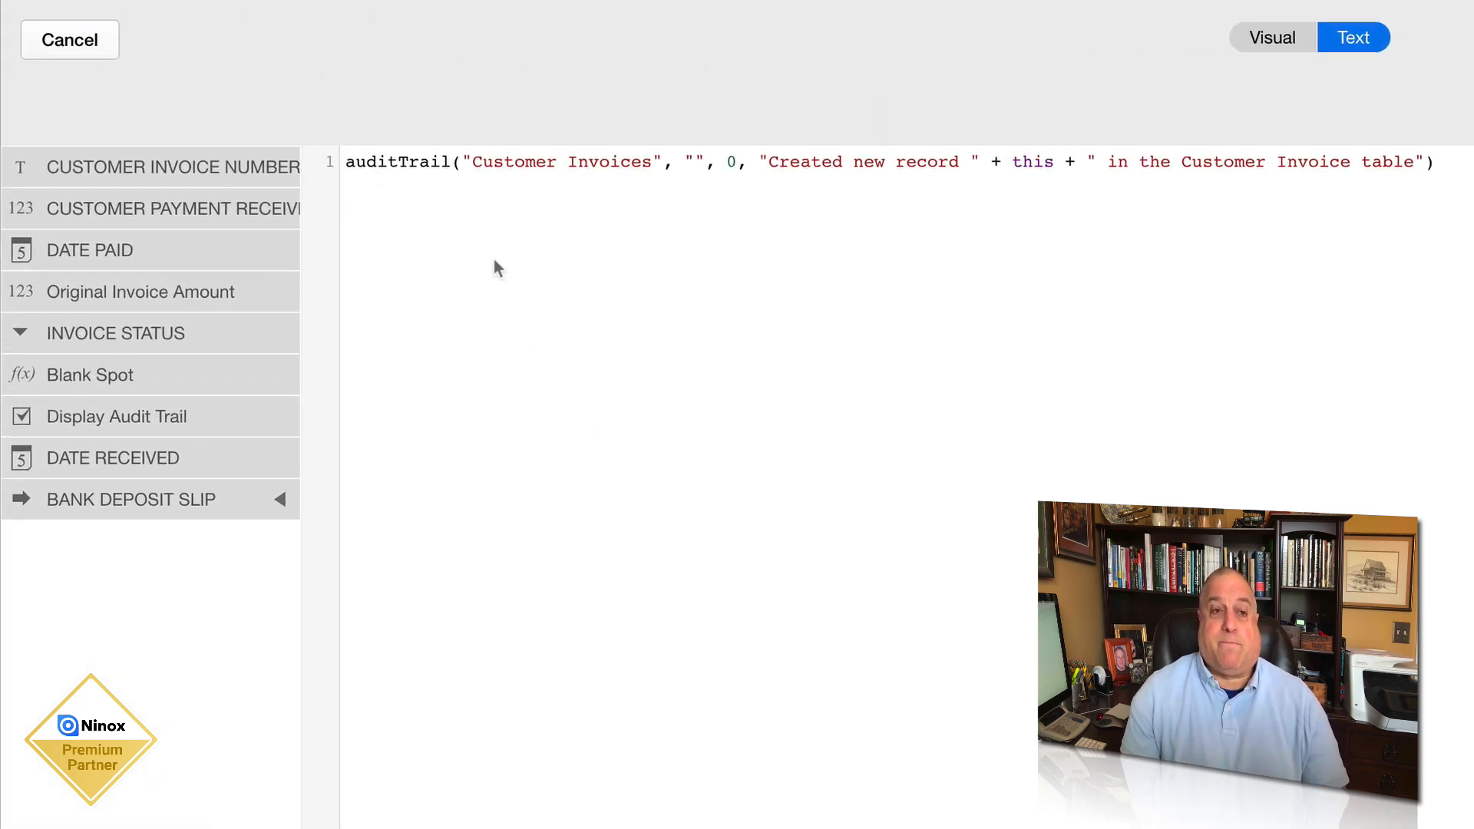
left_click_drag(345, 163, 450, 170)
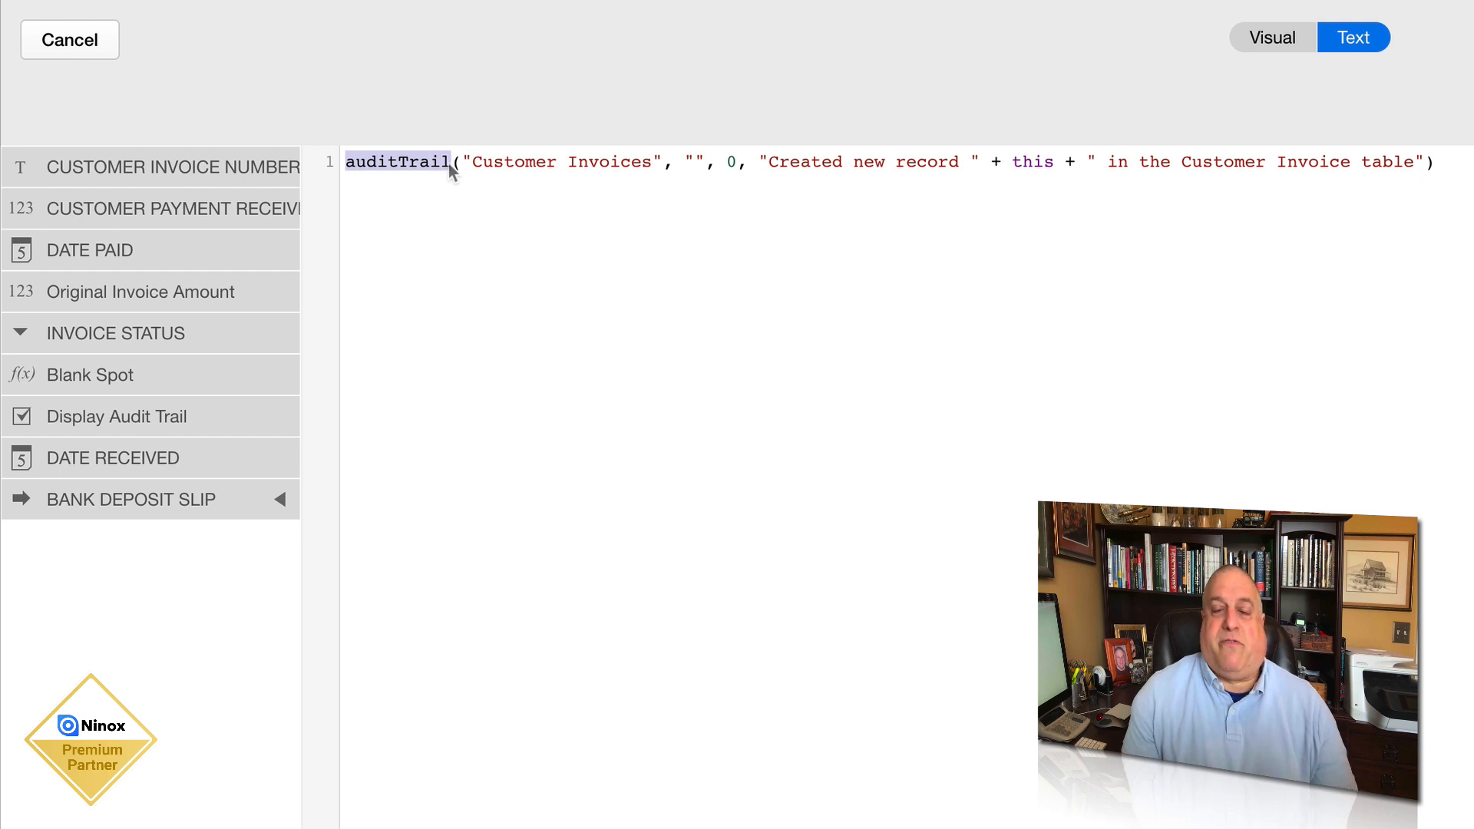
left_click_drag(462, 163, 657, 166)
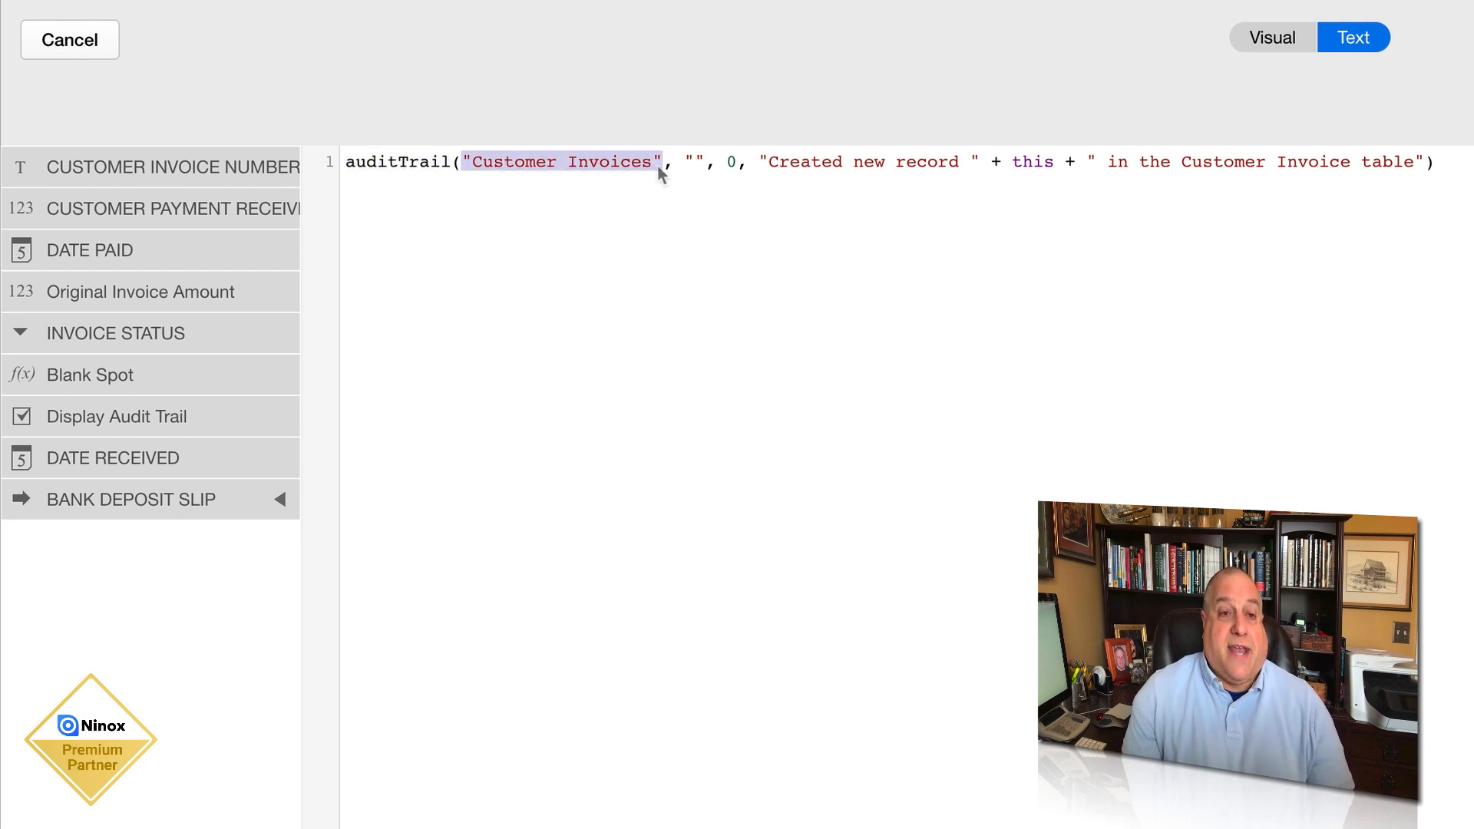
left_click_drag(762, 163, 1053, 163)
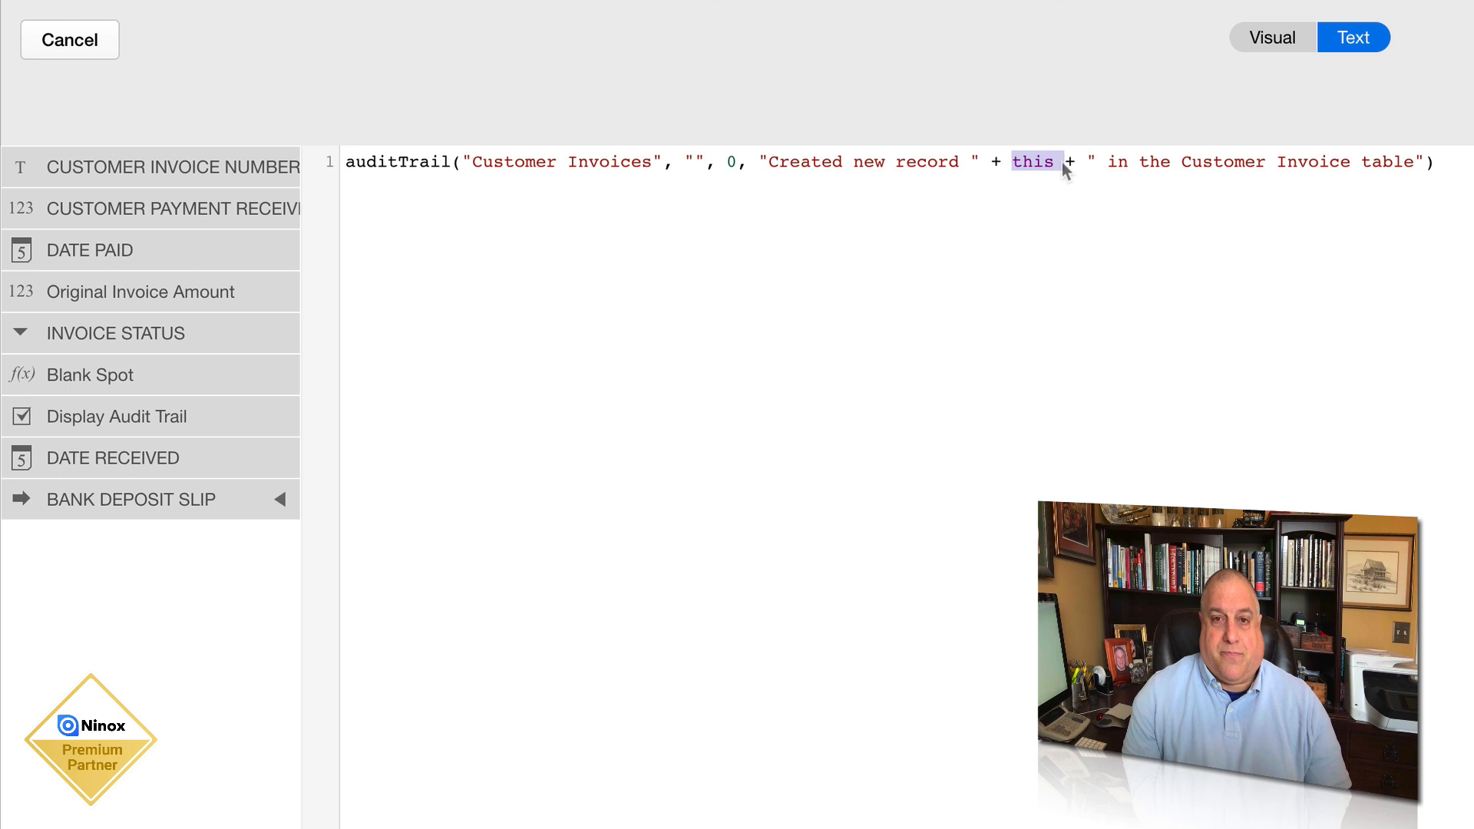
left_click_drag(759, 164, 1426, 161)
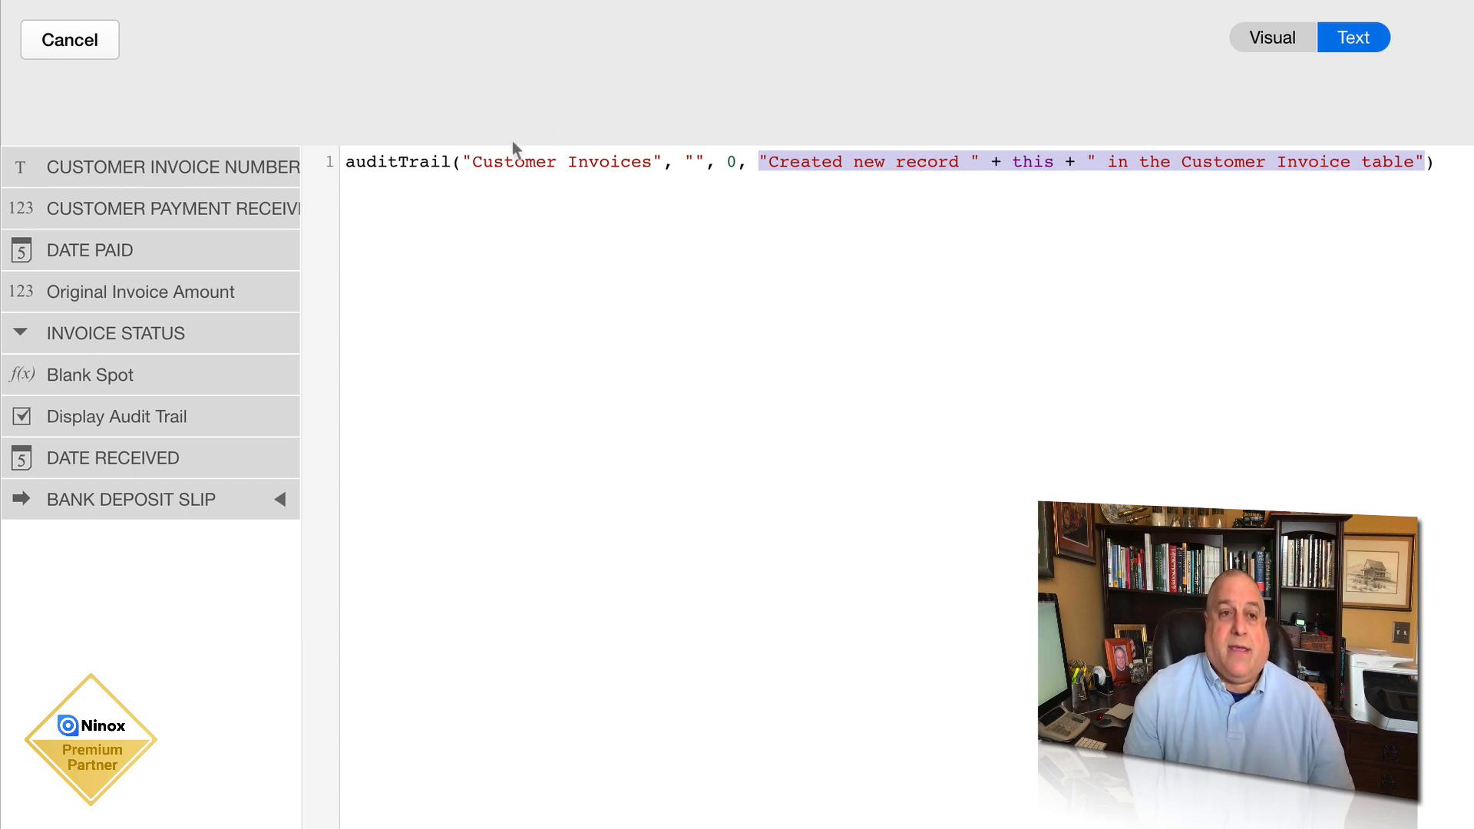
left_click_drag(470, 161, 652, 161)
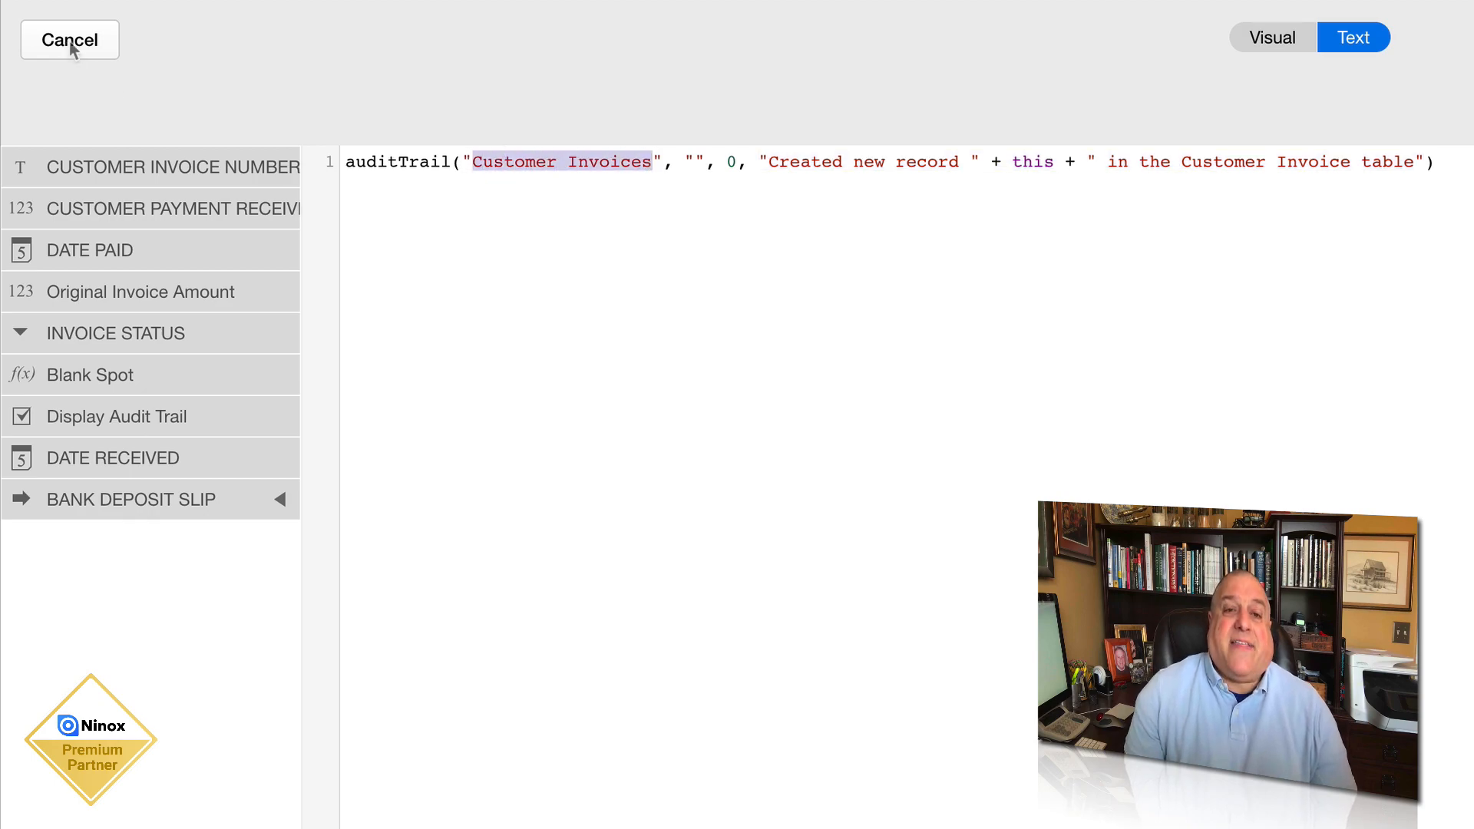
left_click(67, 43)
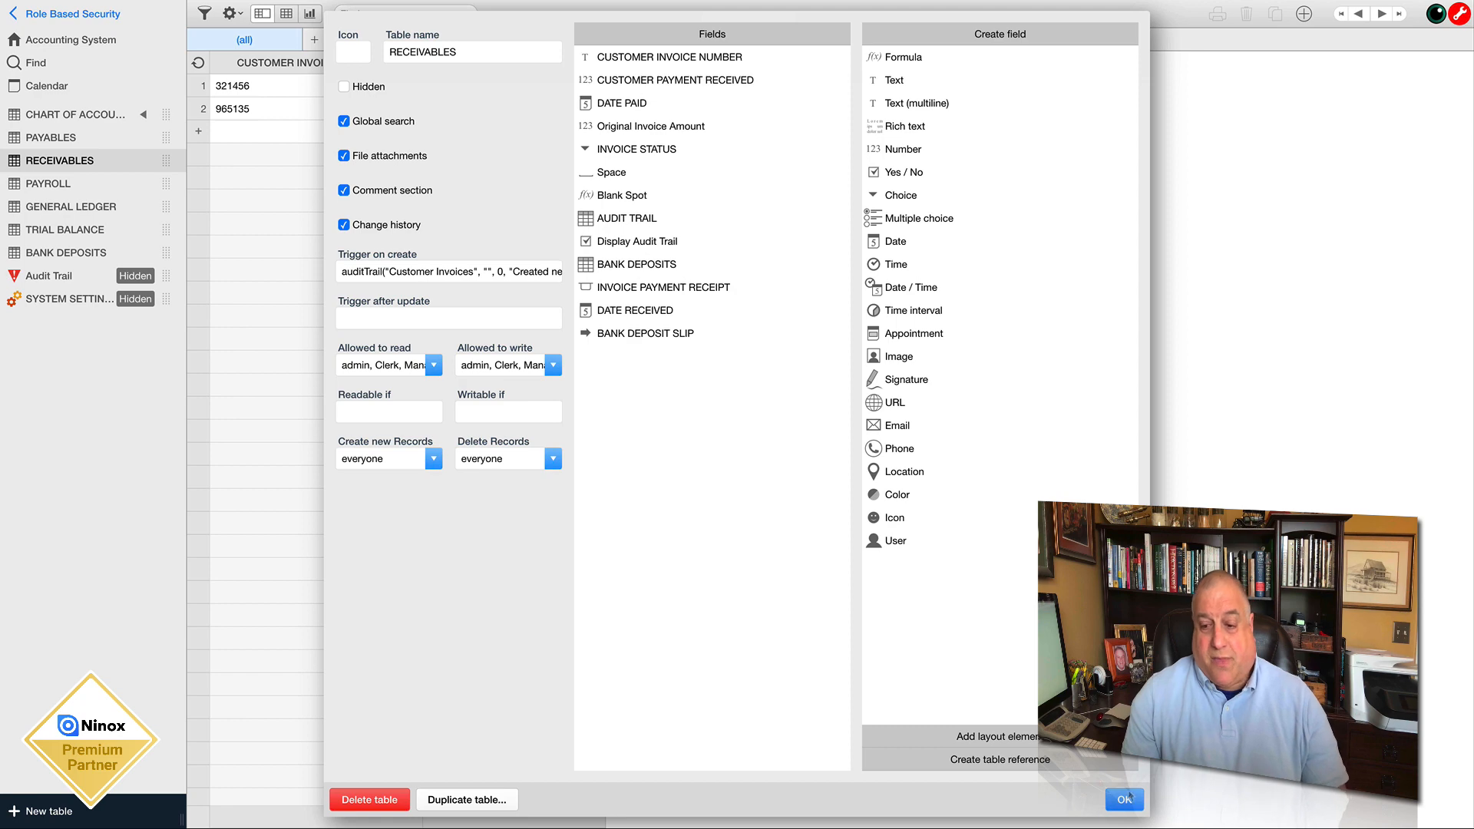
left_click(1127, 796)
Open the Trigger after update script of the CUSTOMER PAYMENT RECEIVED field and examine its original and new amount assignments
left_click(322, 113)
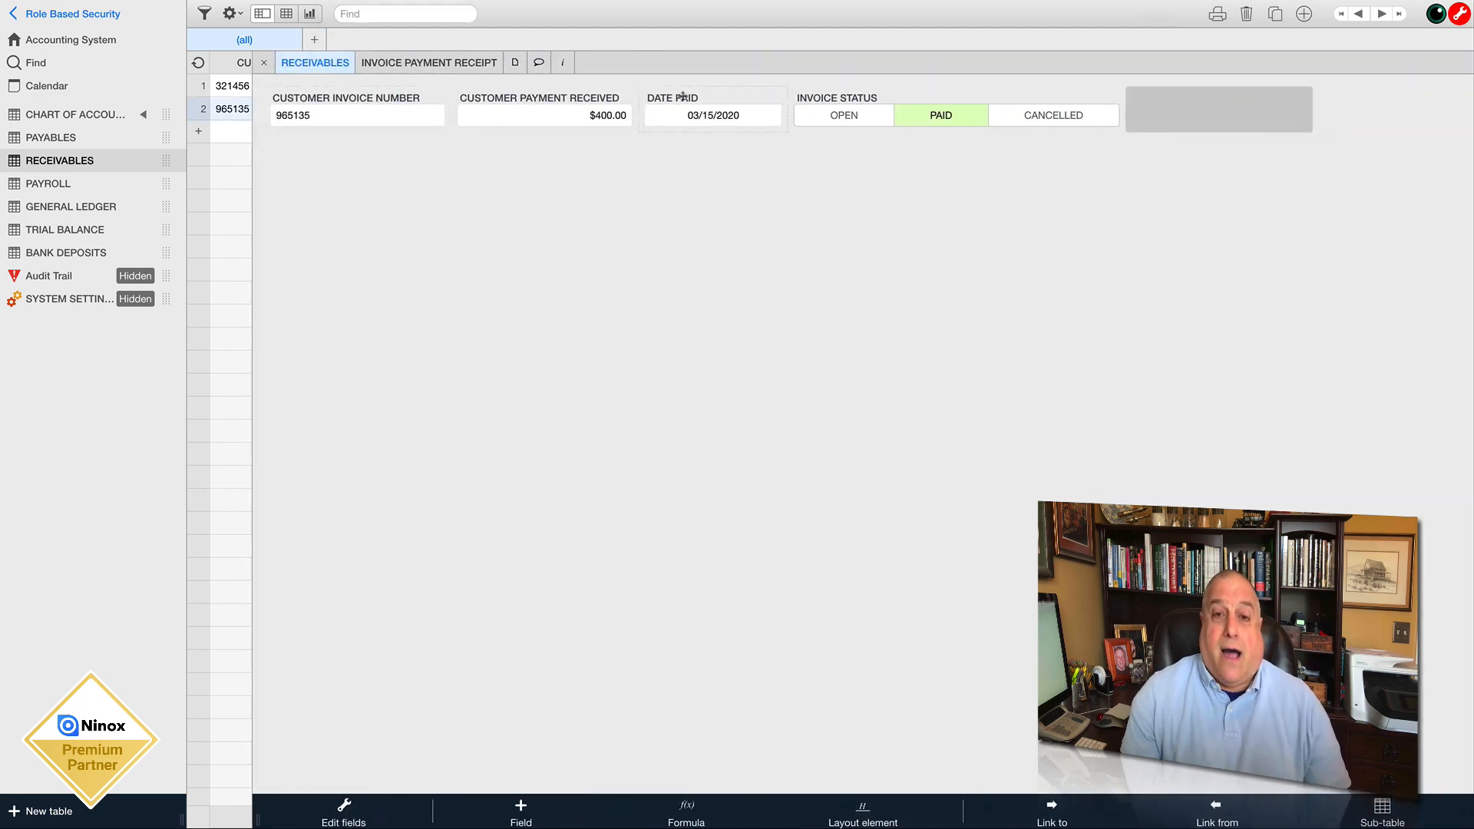
left_click(580, 96)
double_click(550, 117)
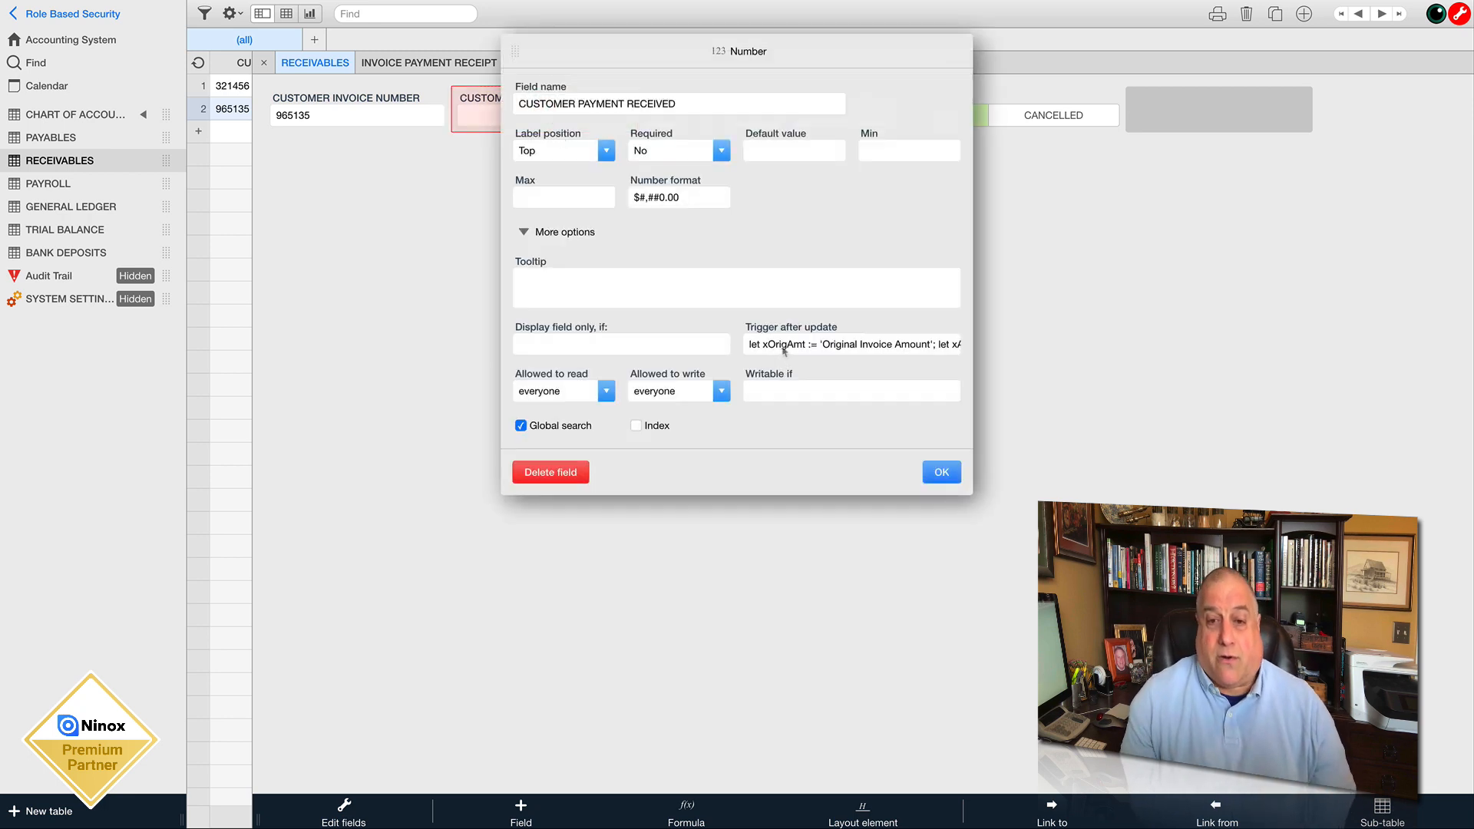
left_click(783, 346)
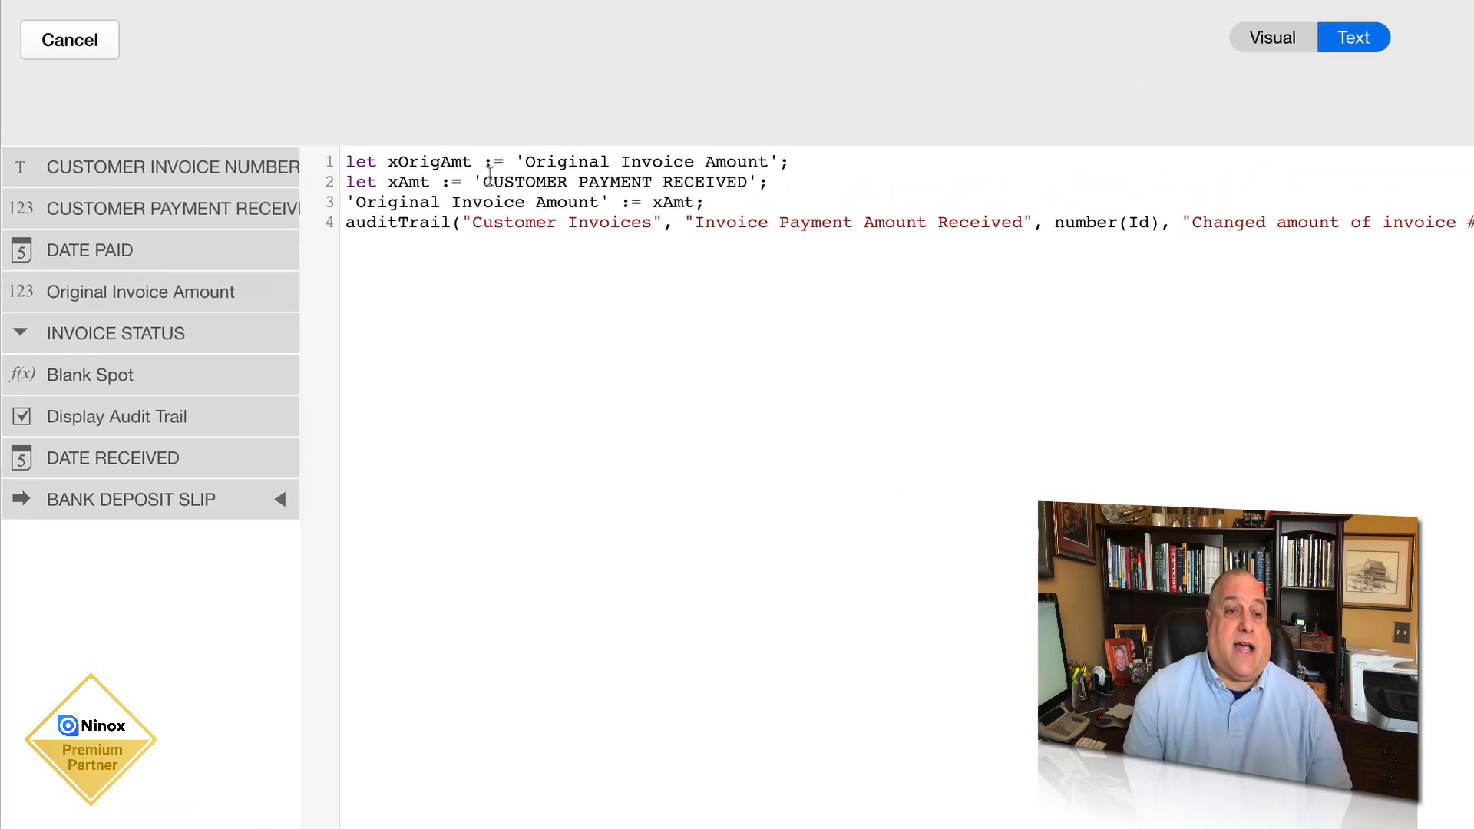
left_click_drag(389, 161, 799, 162)
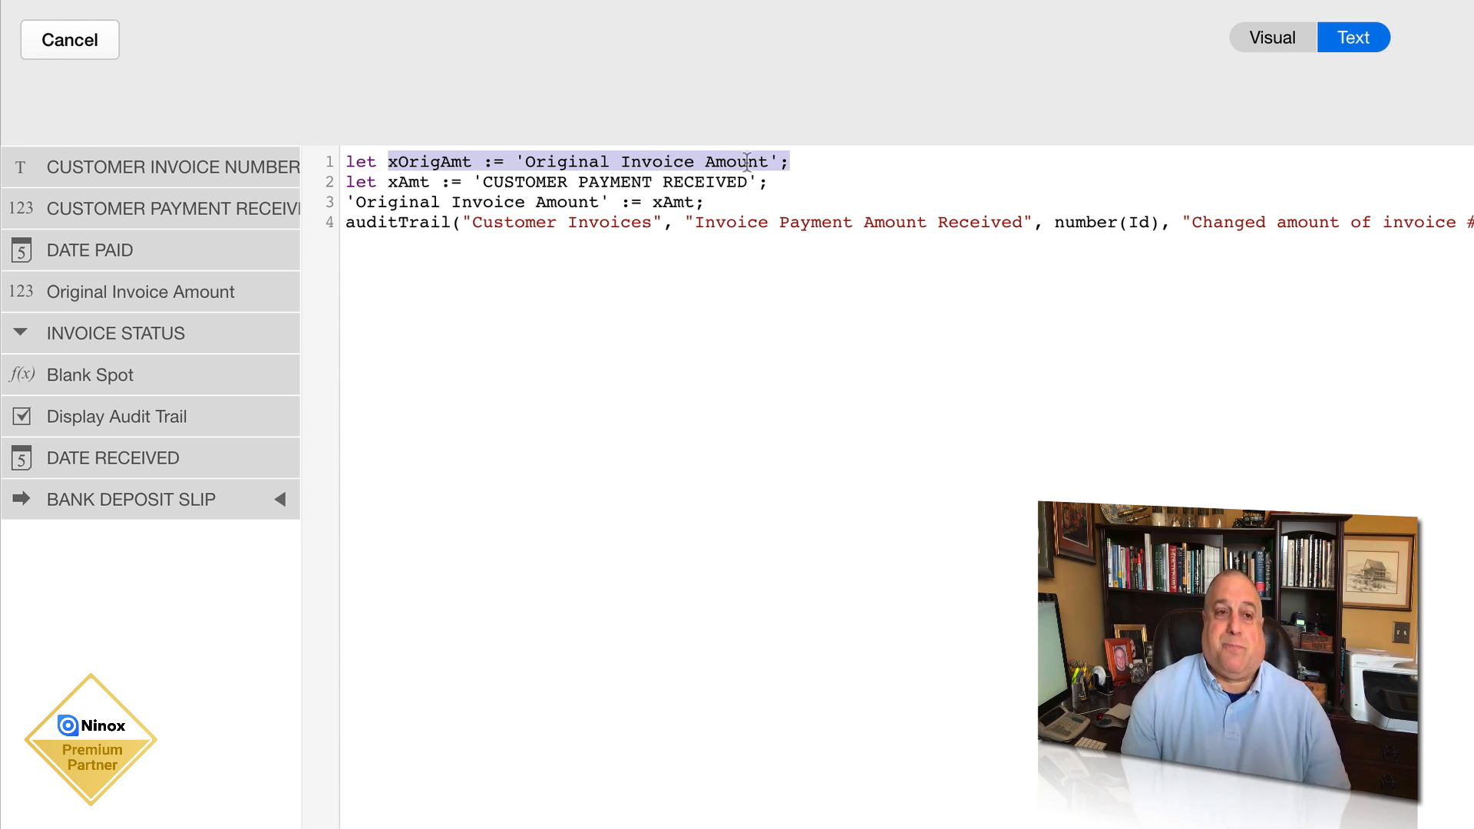
left_click_drag(383, 184, 776, 176)
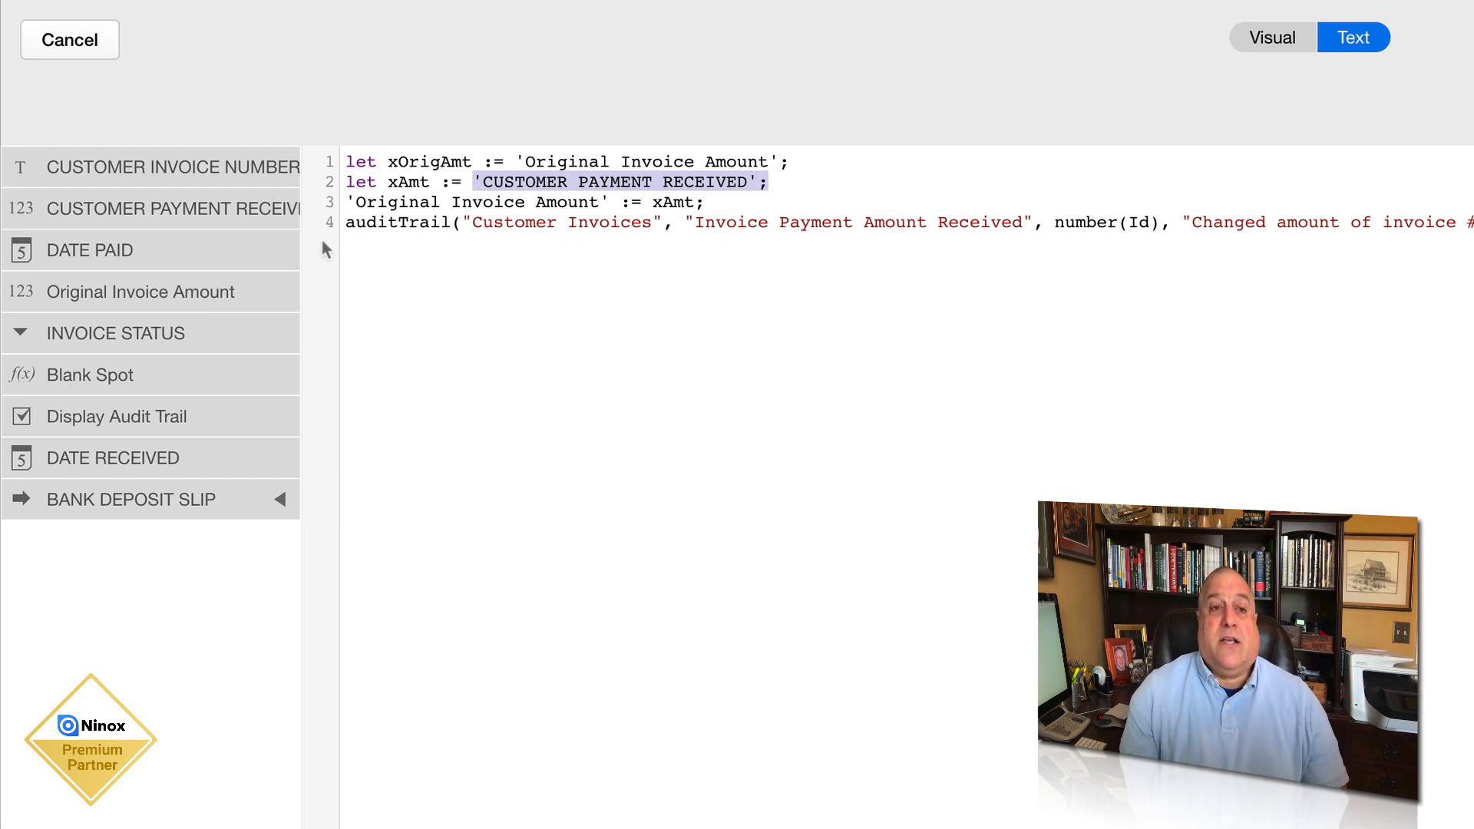
left_click(347, 202)
left_click_drag(347, 202, 600, 202)
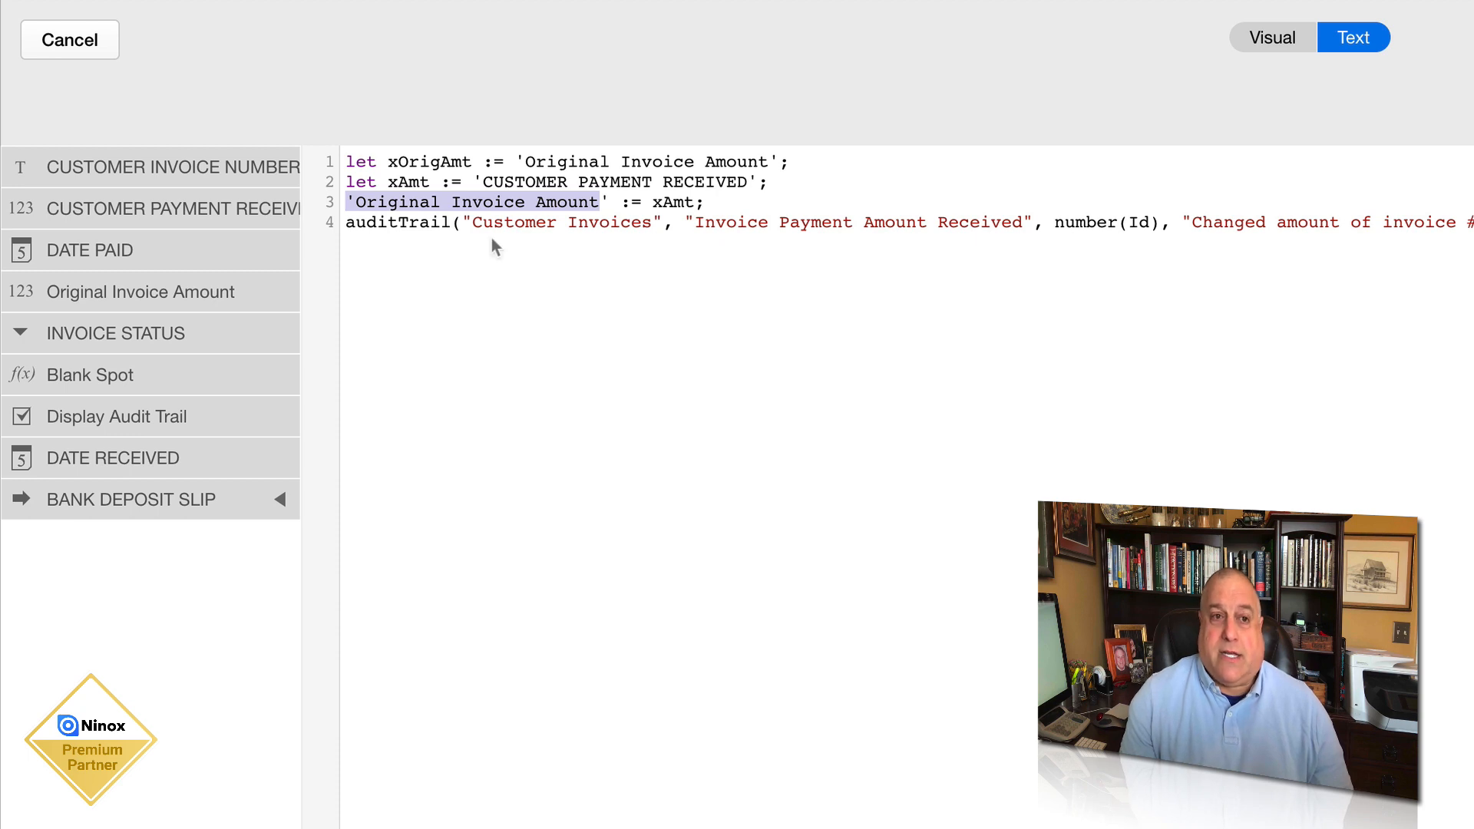
Examine the auditTrail call's arguments in the CUSTOMER PAYMENT RECEIVED update trigger, then cancel the script editor and close the field settings
left_click_drag(427, 225, 338, 227)
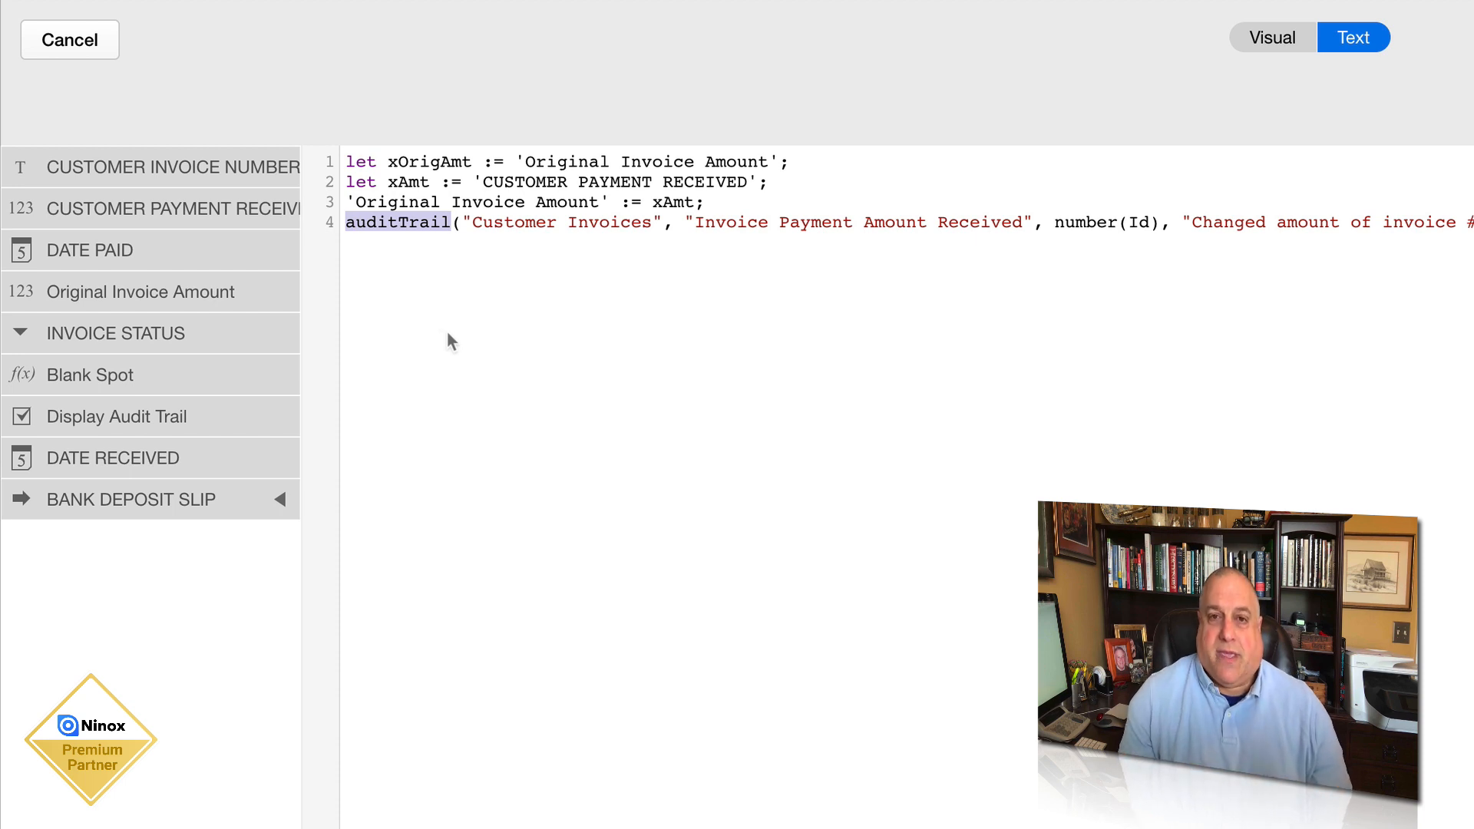
left_click_drag(462, 225, 1393, 250)
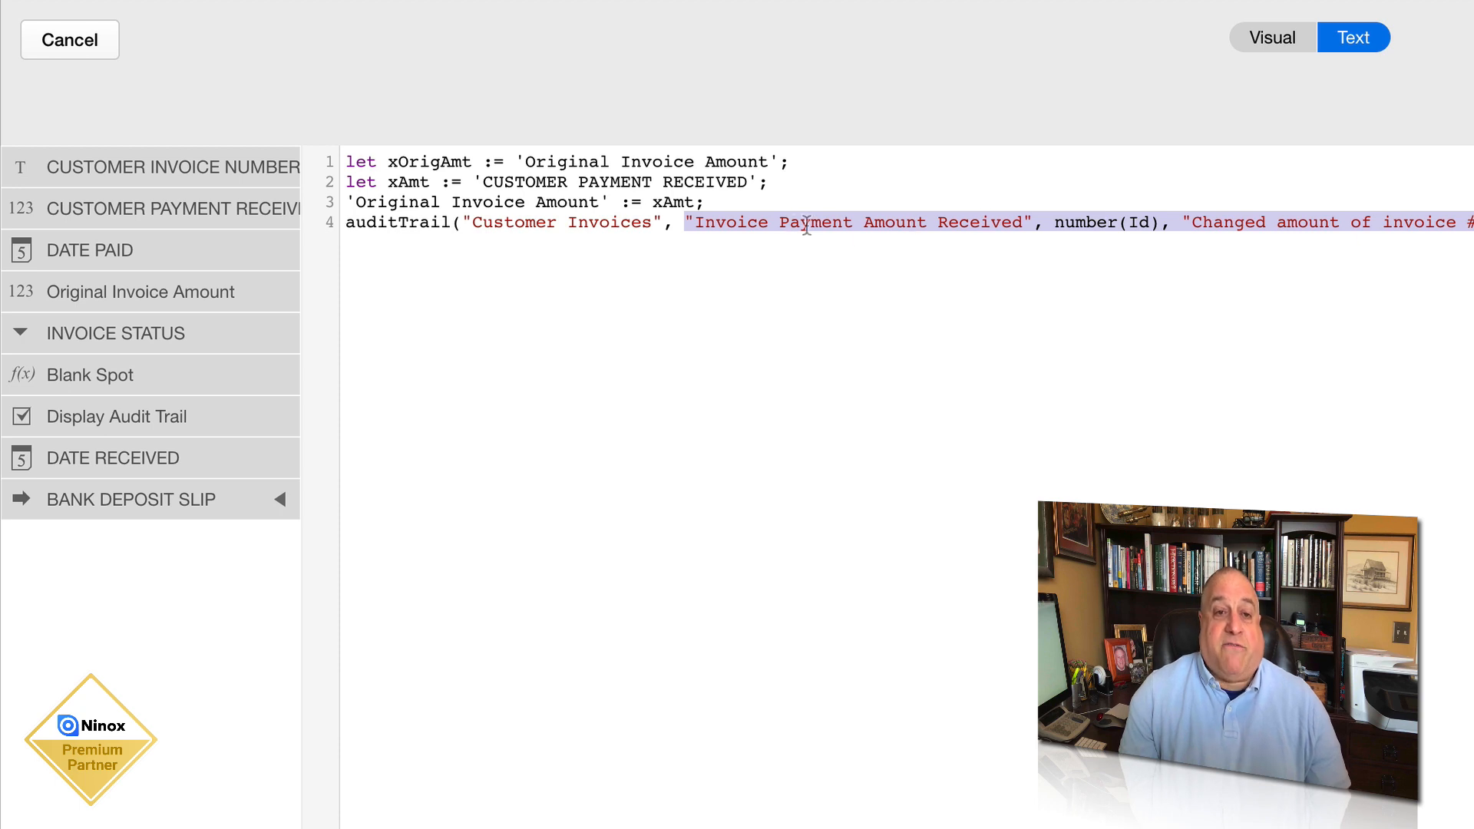
left_click(1062, 224)
left_click_drag(1054, 225, 1160, 224)
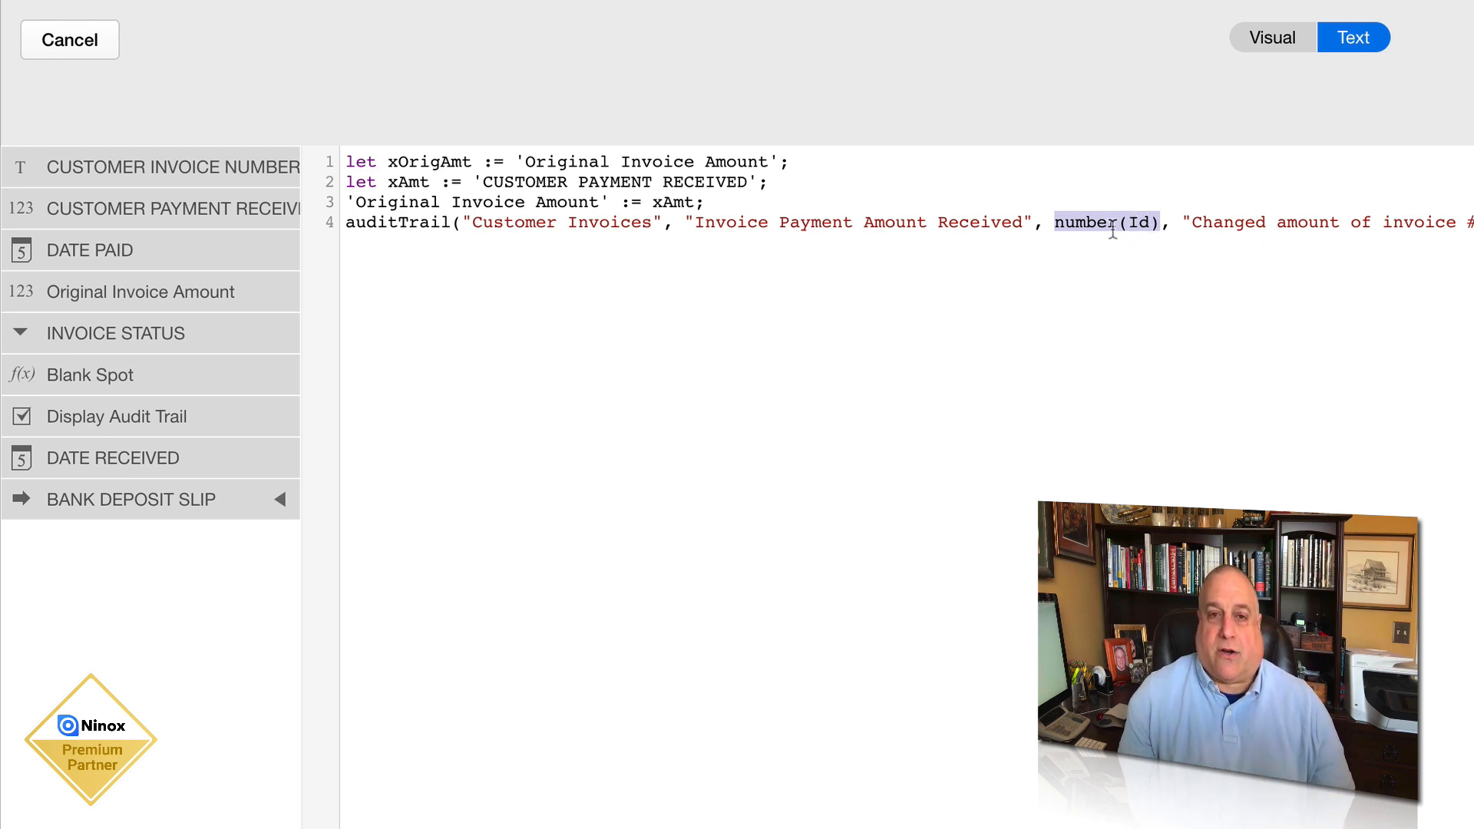
left_click(1192, 224)
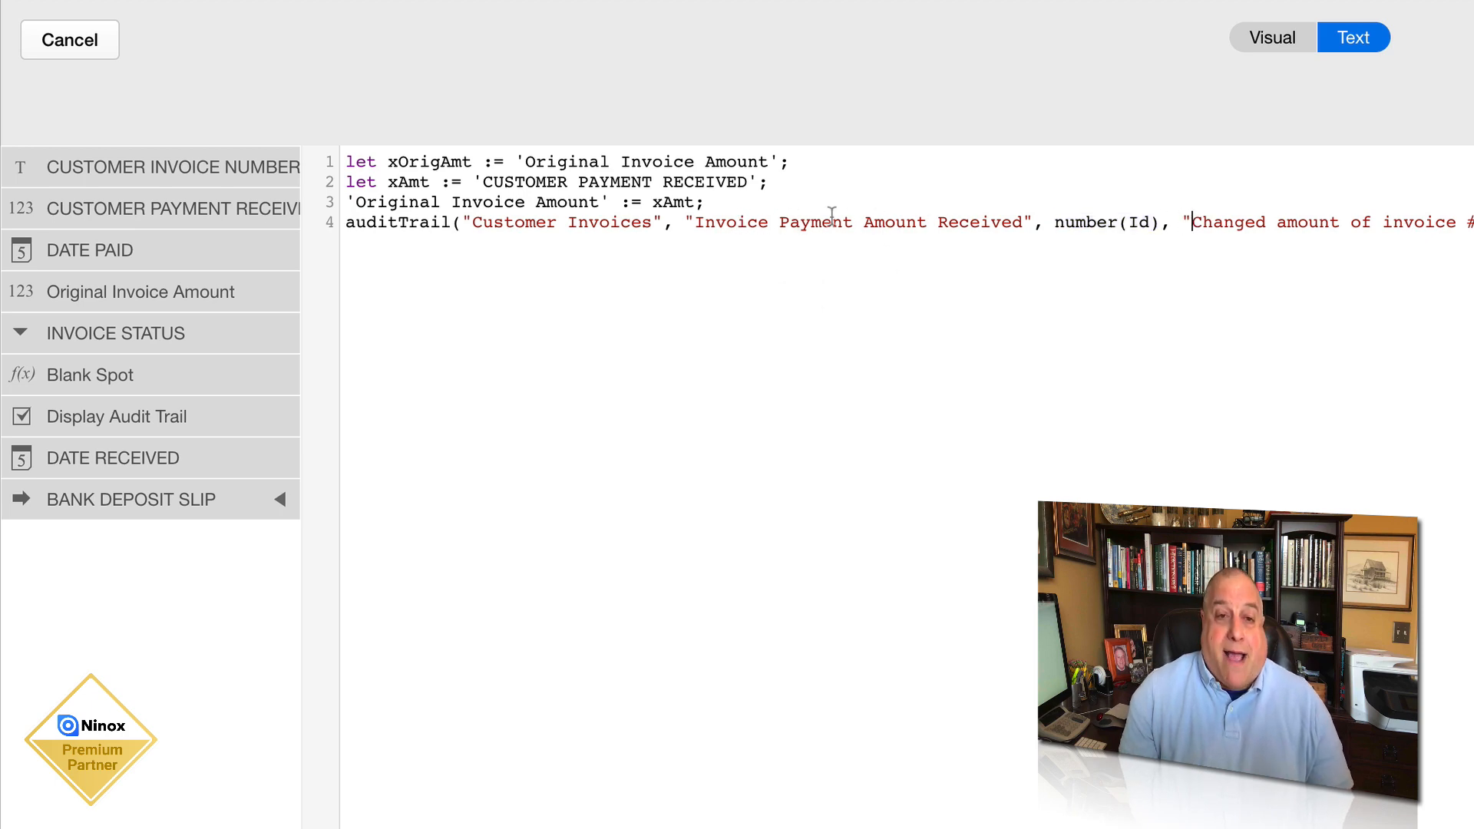
left_click_drag(1218, 222, 1473, 223)
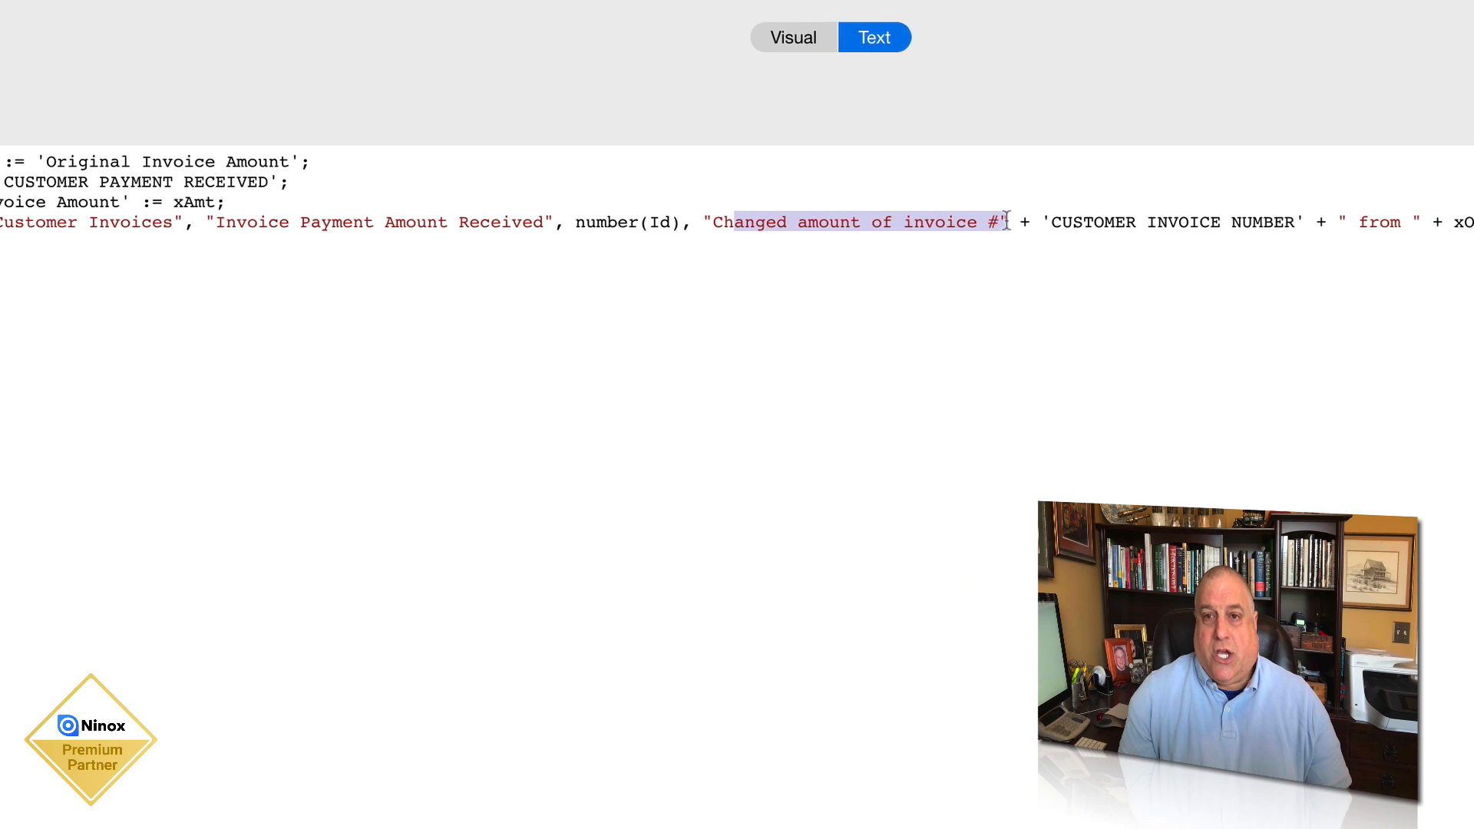
left_click_drag(1051, 223, 1290, 214)
left_click_drag(942, 222, 1038, 222)
left_click_drag(1151, 222, 1446, 215)
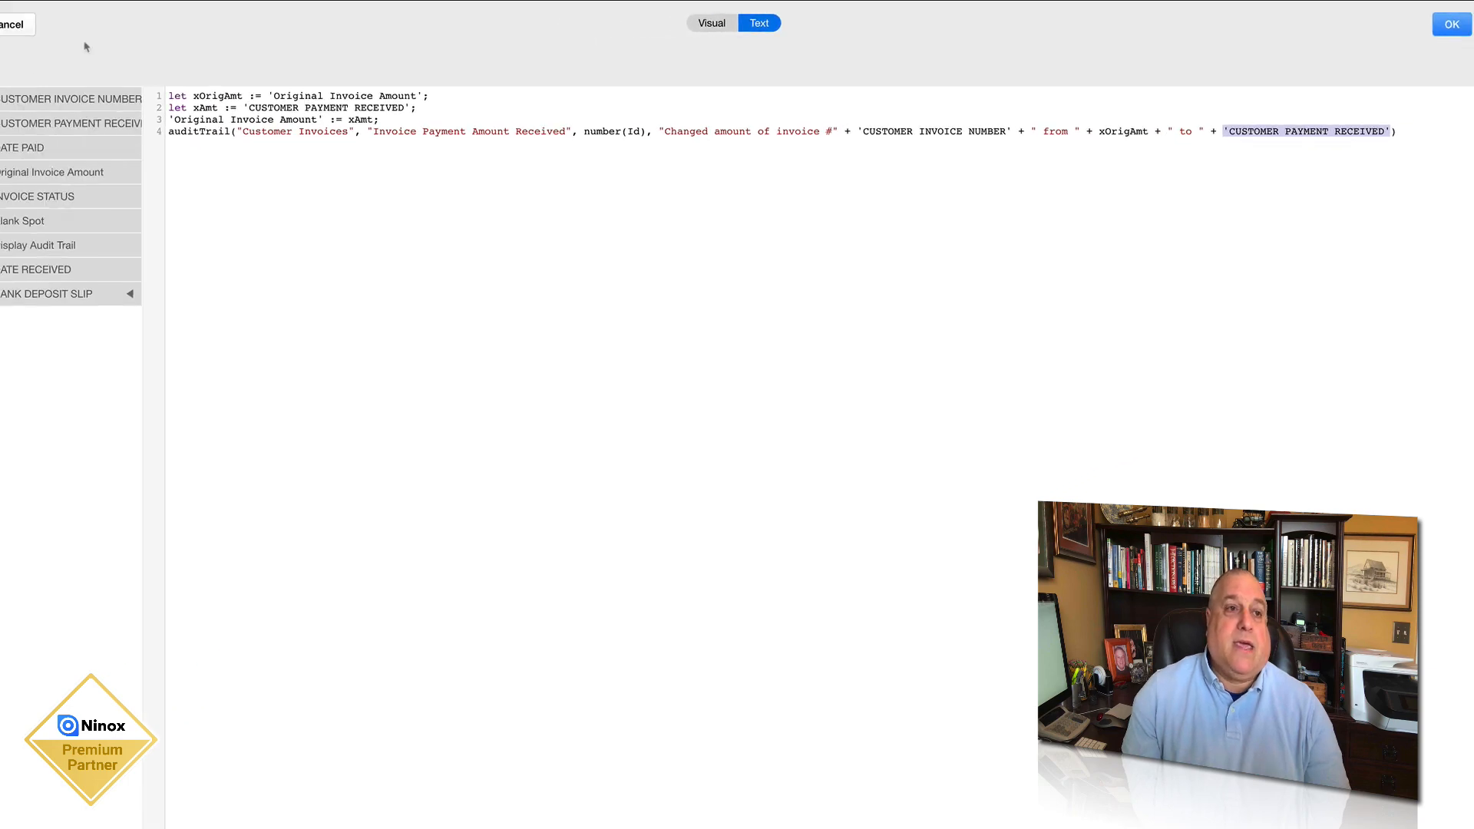
left_click(41, 26)
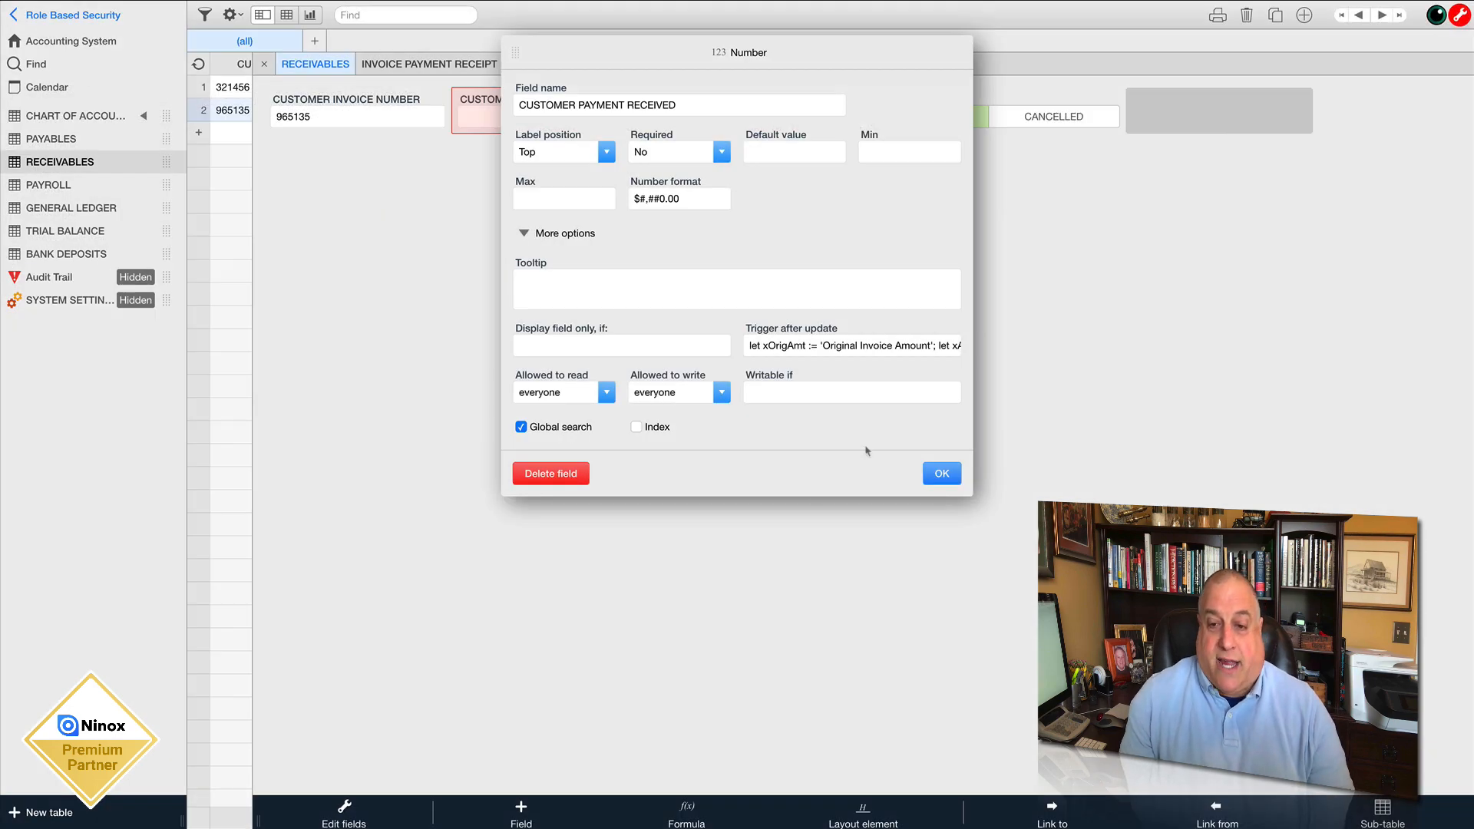
left_click(941, 475)
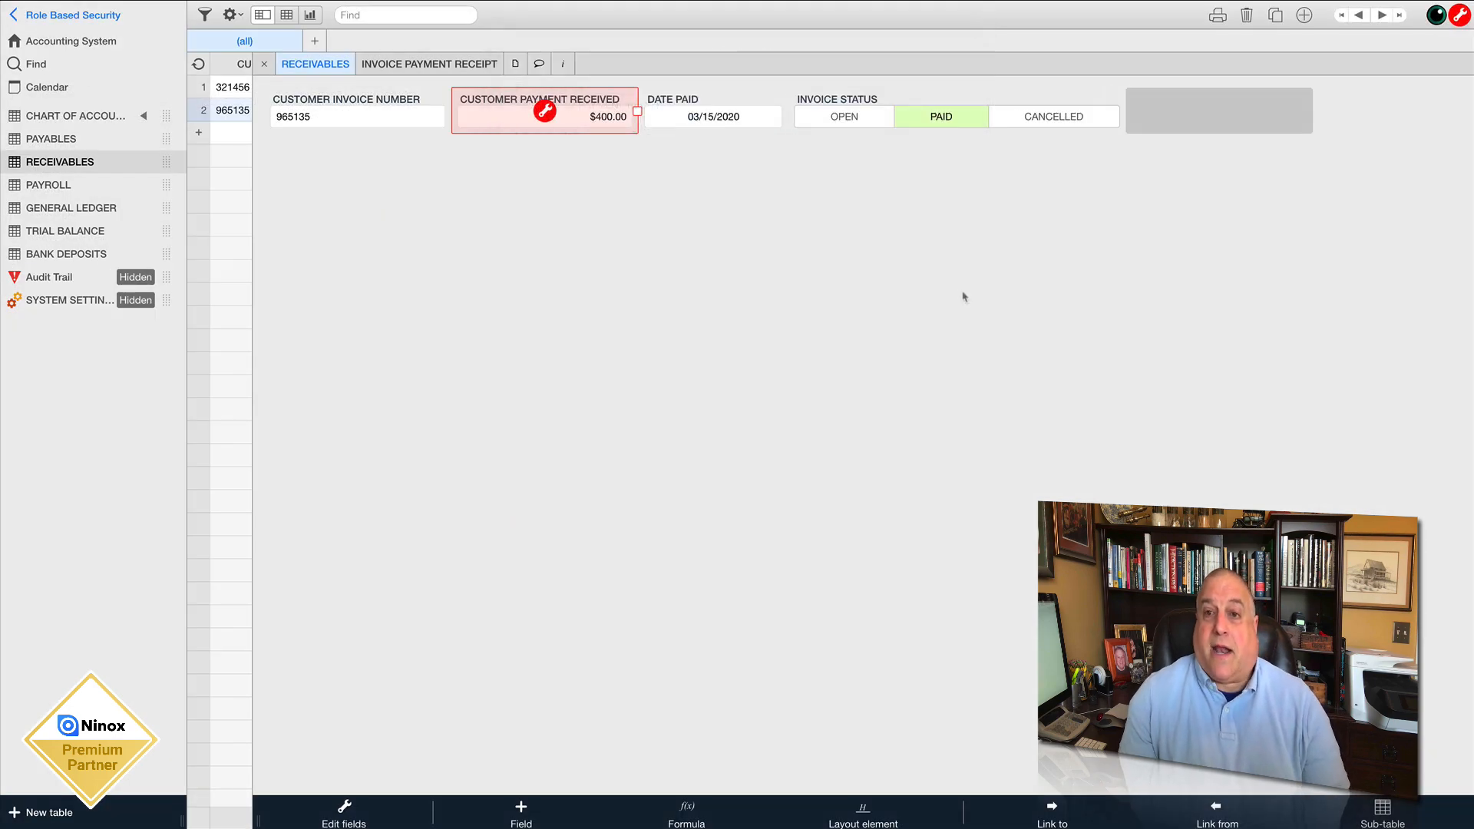
Examine the auditTrail call in the INVOICE STATUS field's Trigger after update script, and close the field settings
left_click(946, 96)
left_click(955, 112)
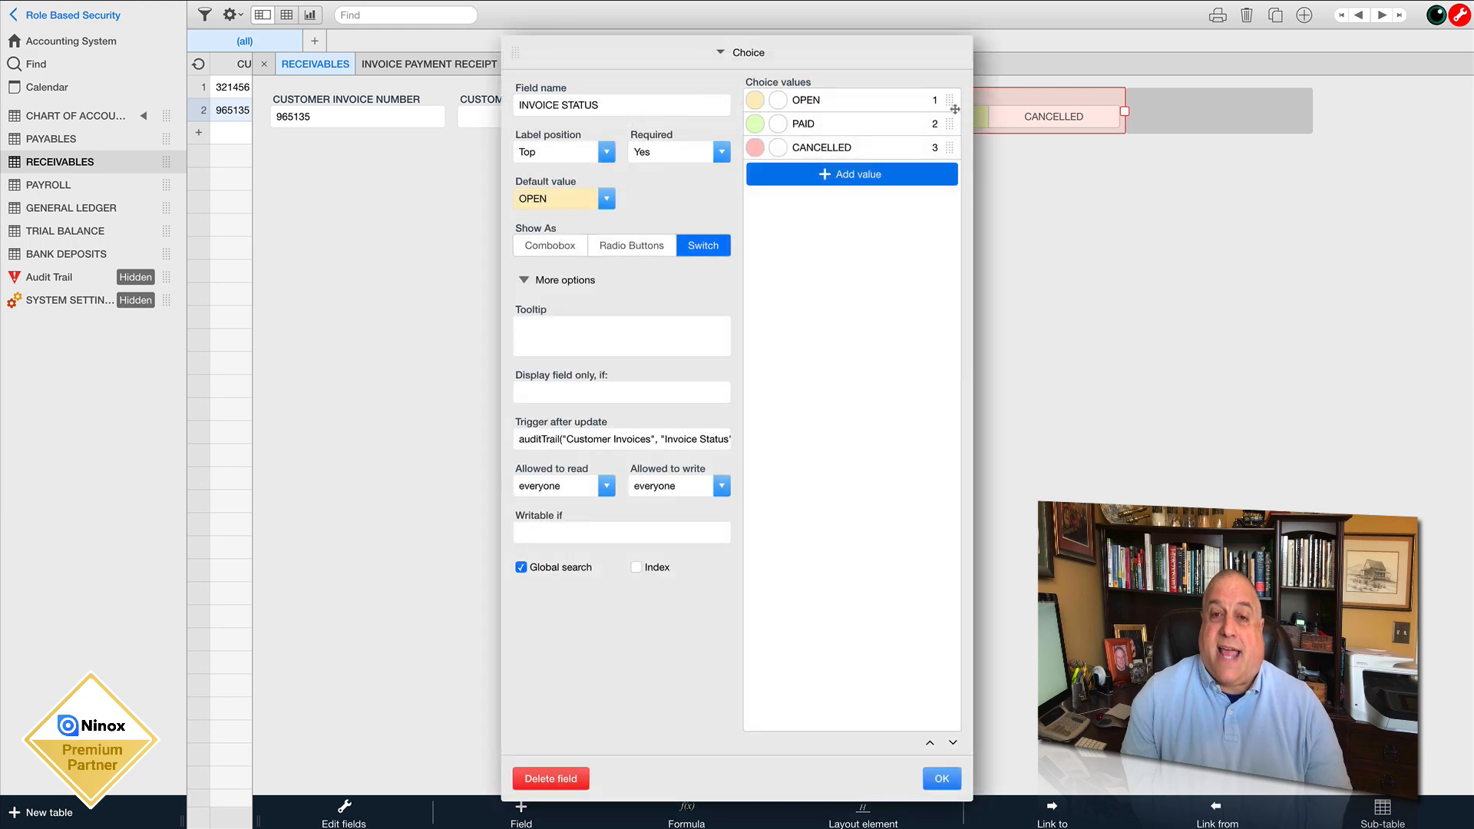
left_click(576, 441)
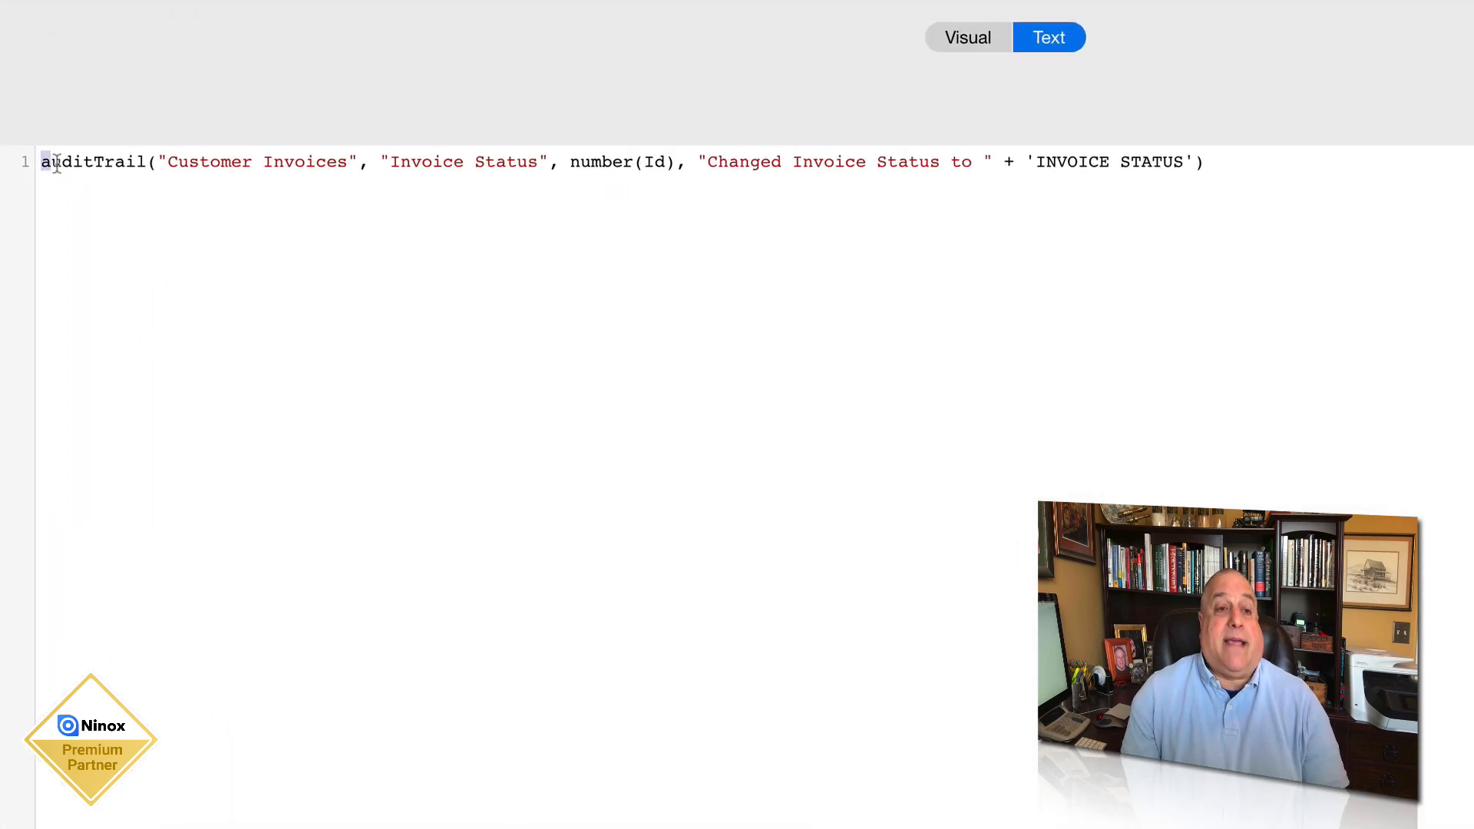
left_click_drag(56, 163, 148, 164)
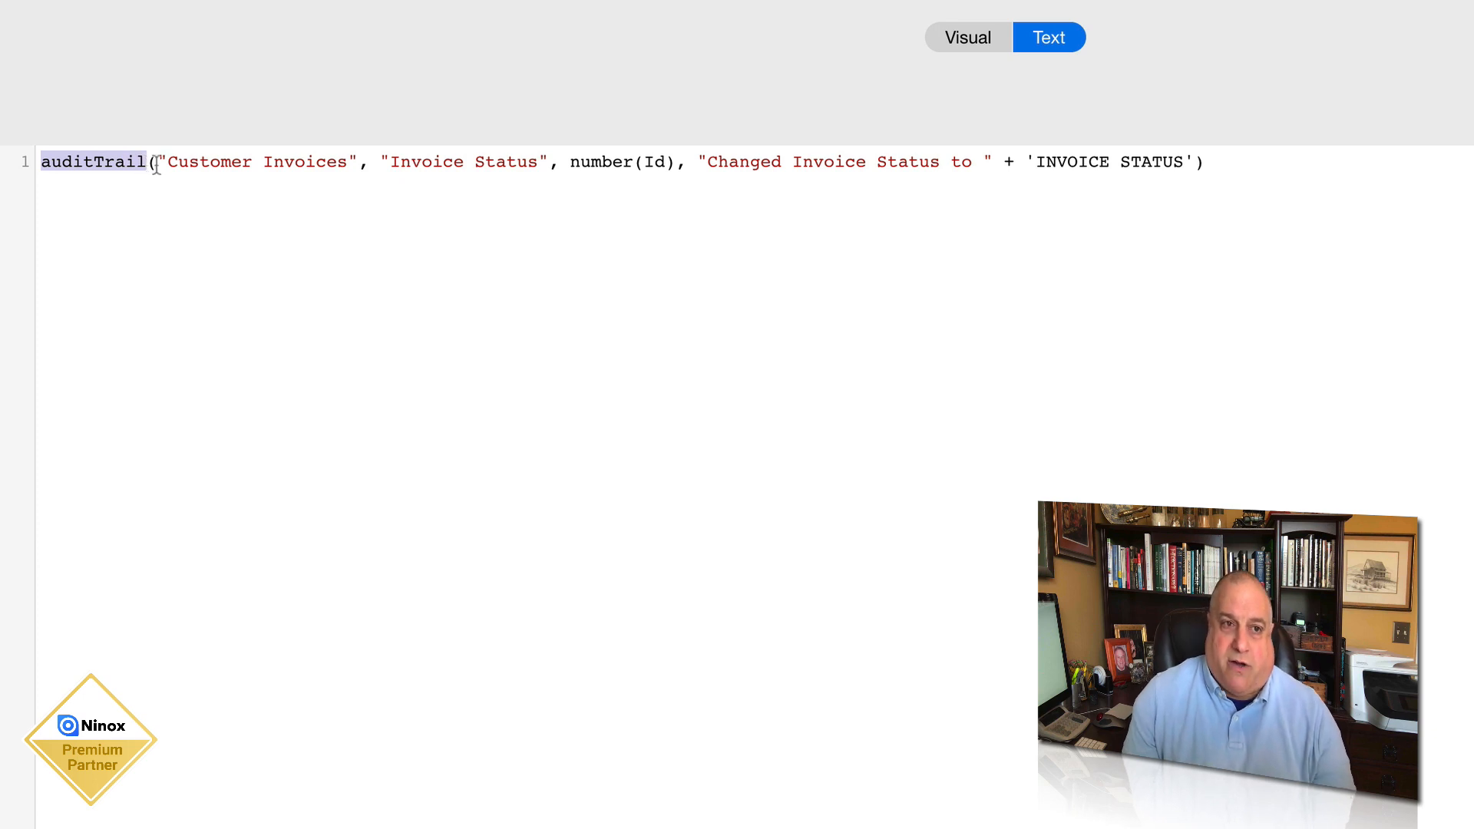
left_click_drag(391, 161, 675, 161)
left_click_drag(167, 162, 346, 159)
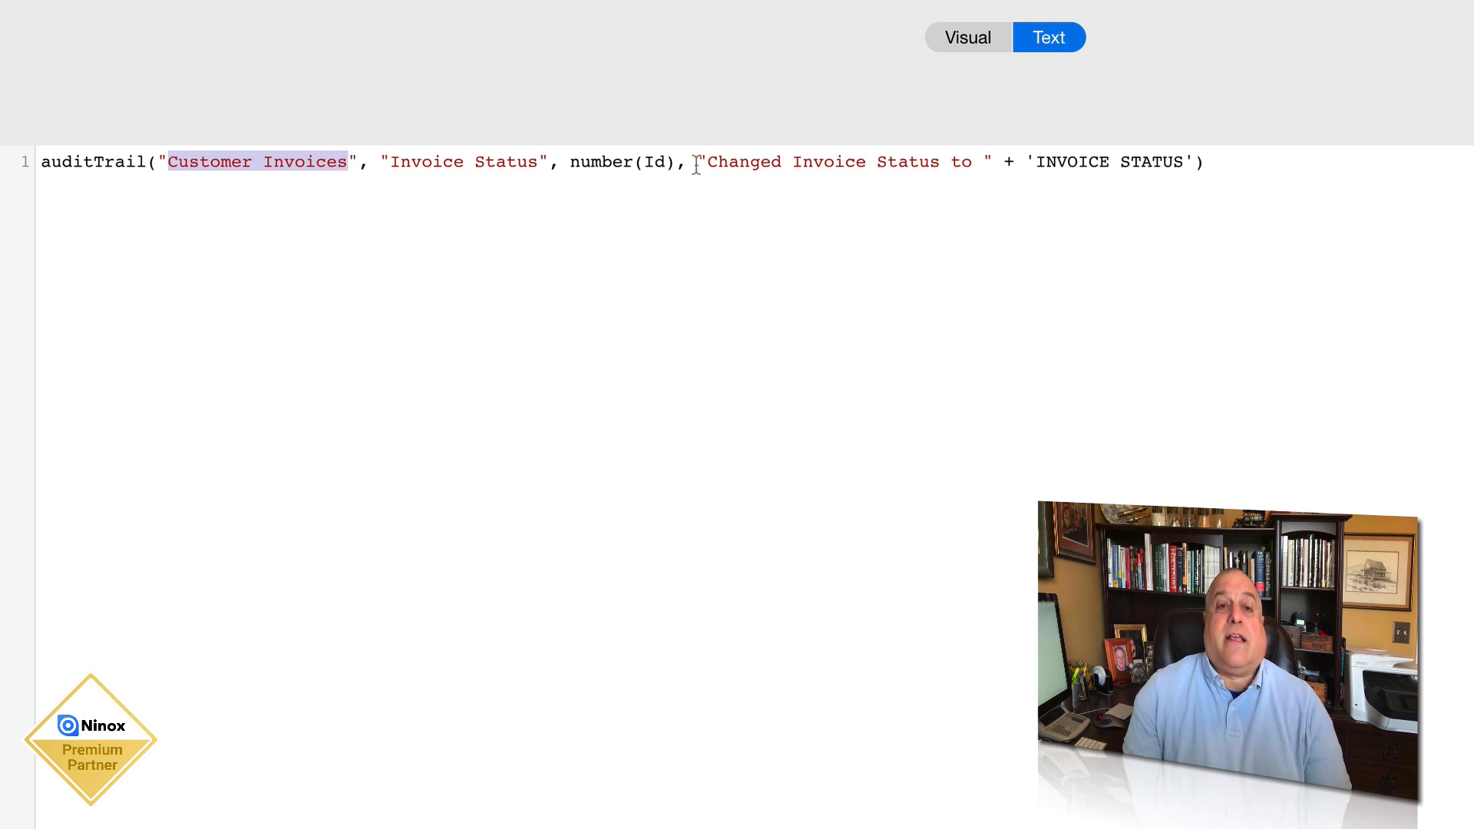
left_click_drag(697, 161, 1194, 165)
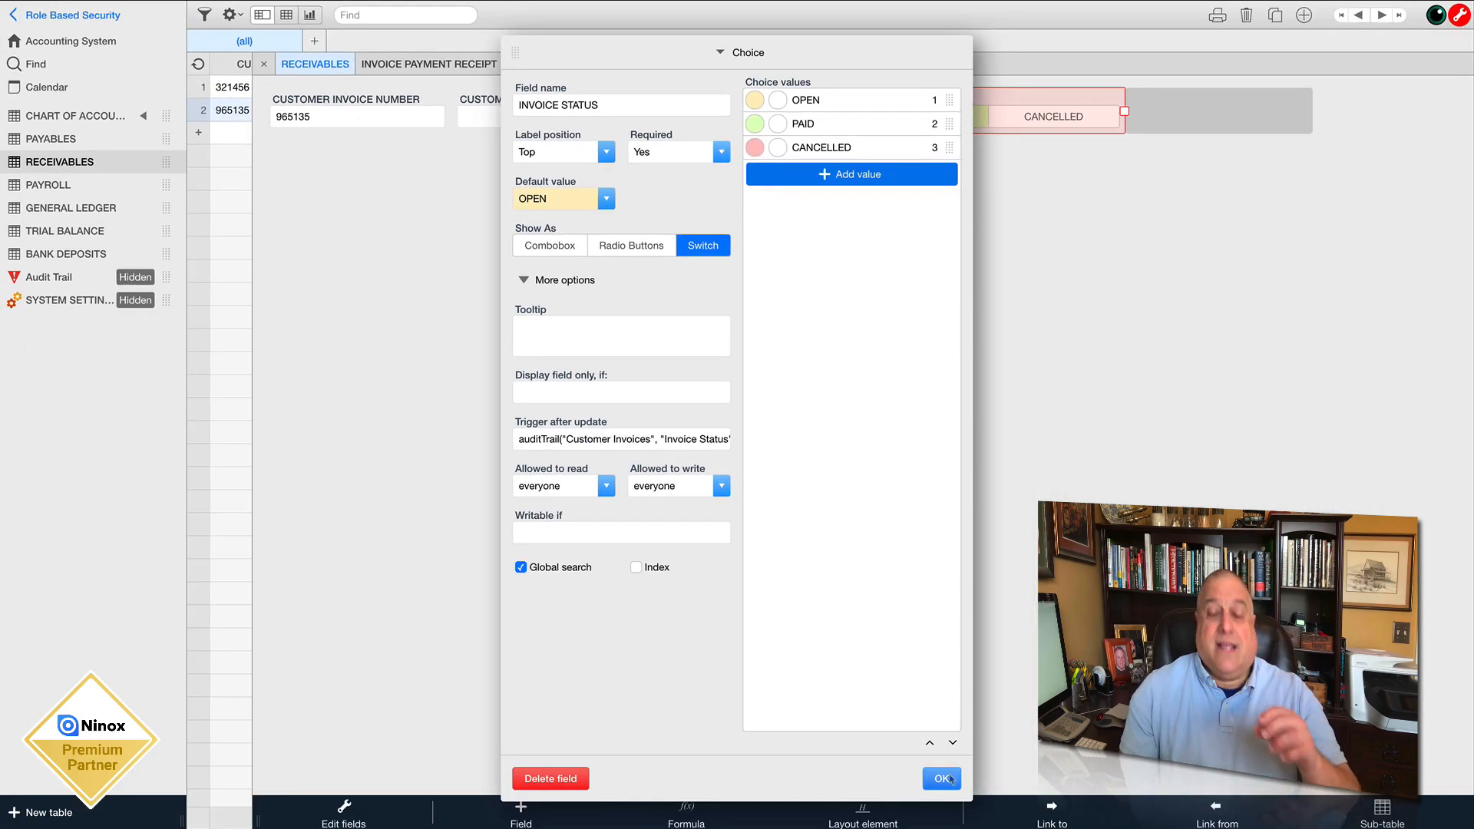
left_click(942, 779)
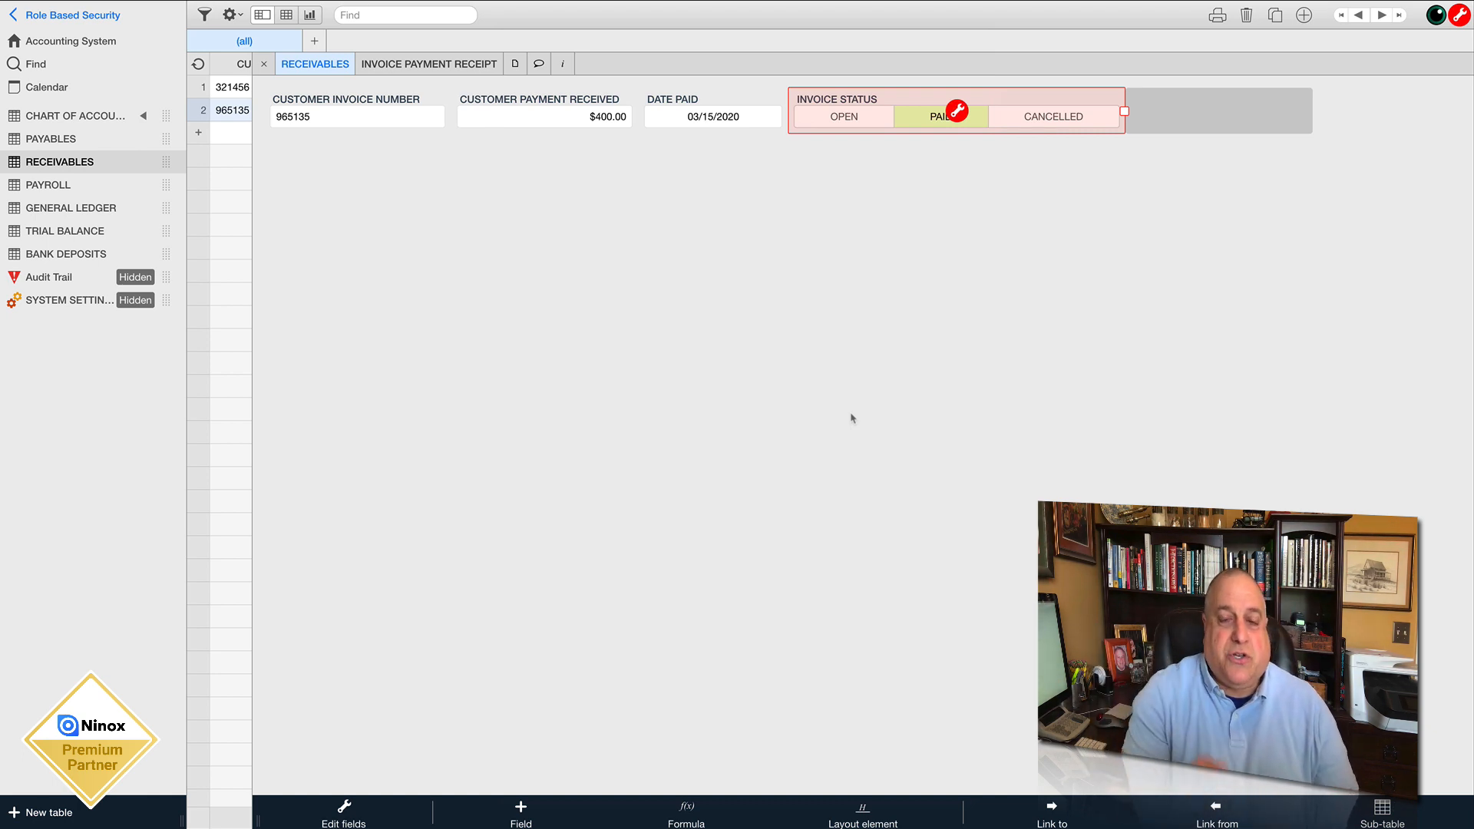
Open the Audit Trail table and review the 03/14/2020 6:23 PM entries for the invoice number and its initial payment amount
left_click(48, 279)
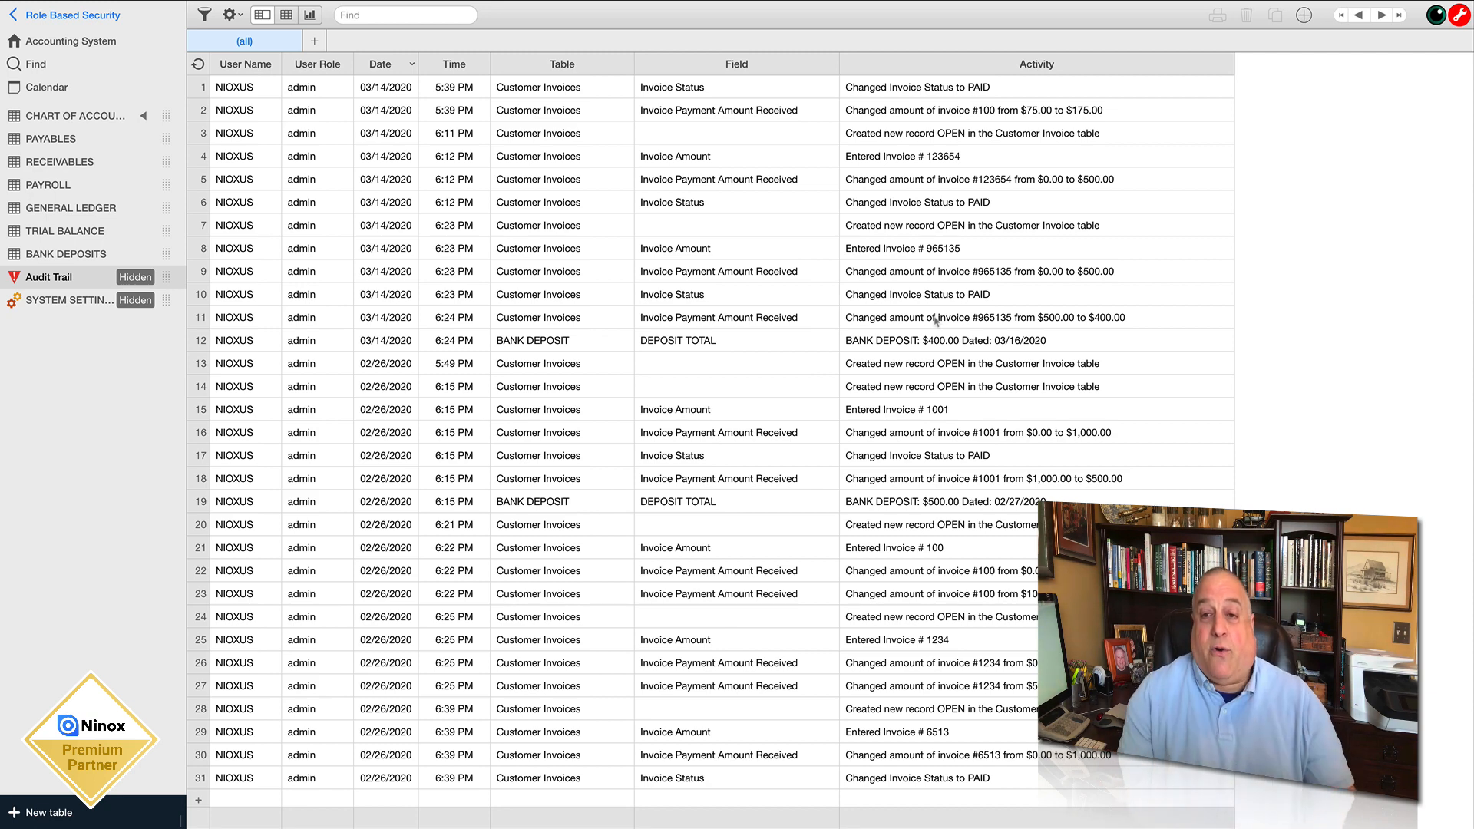
left_click(857, 252)
left_click_drag(411, 213, 273, 212)
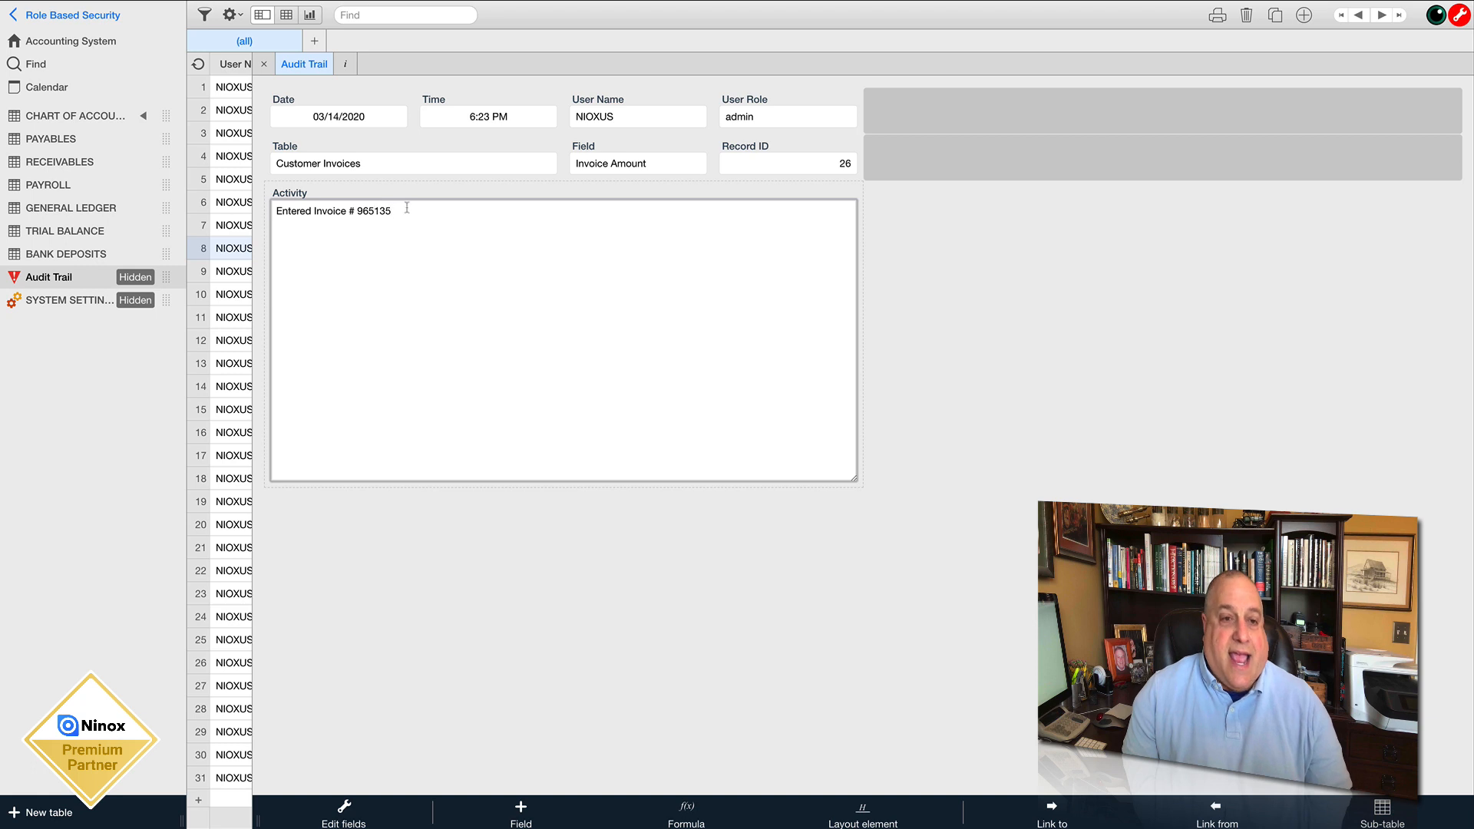
left_click_drag(407, 210, 273, 212)
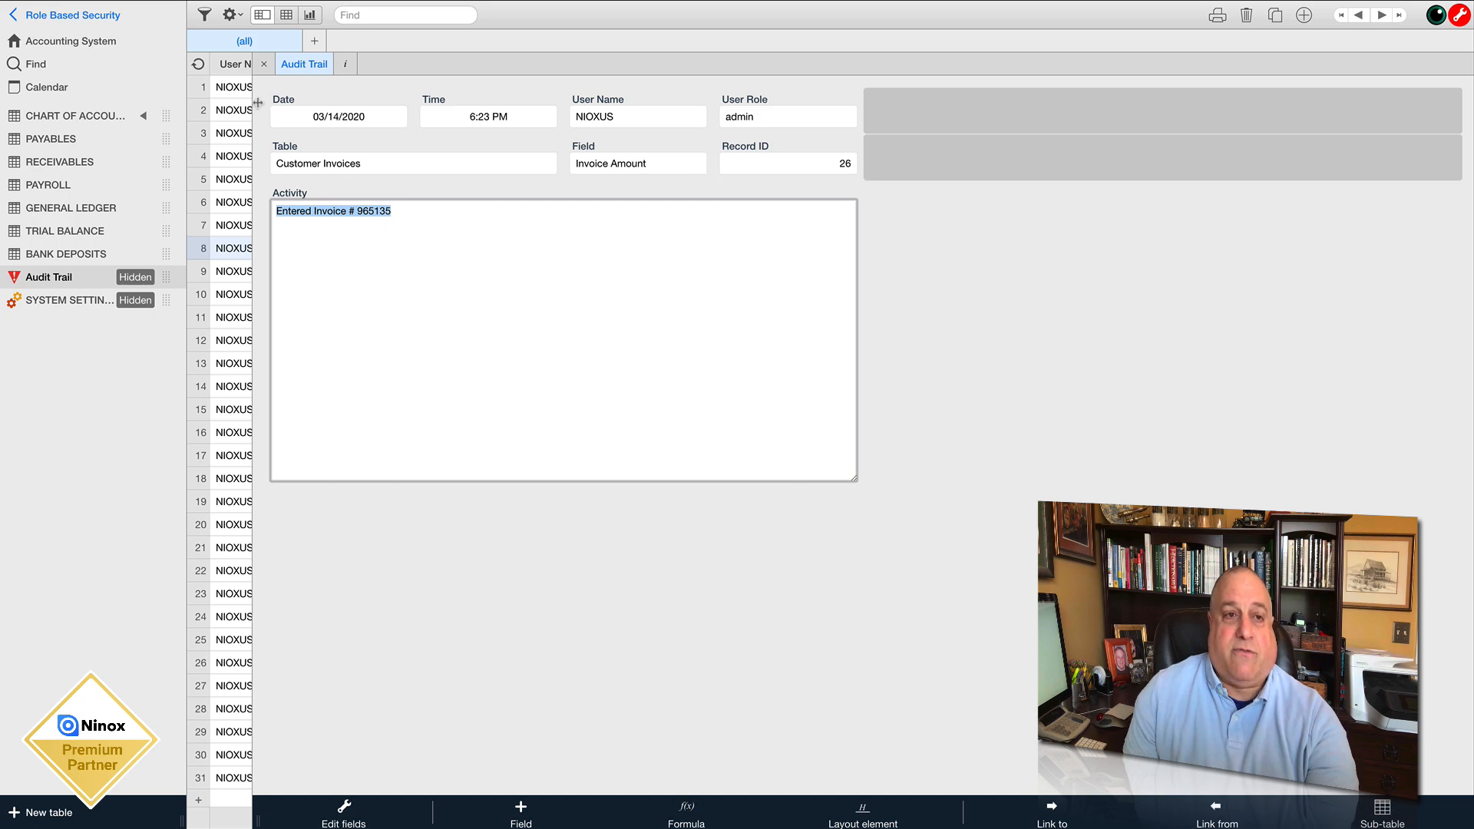
left_click(264, 65)
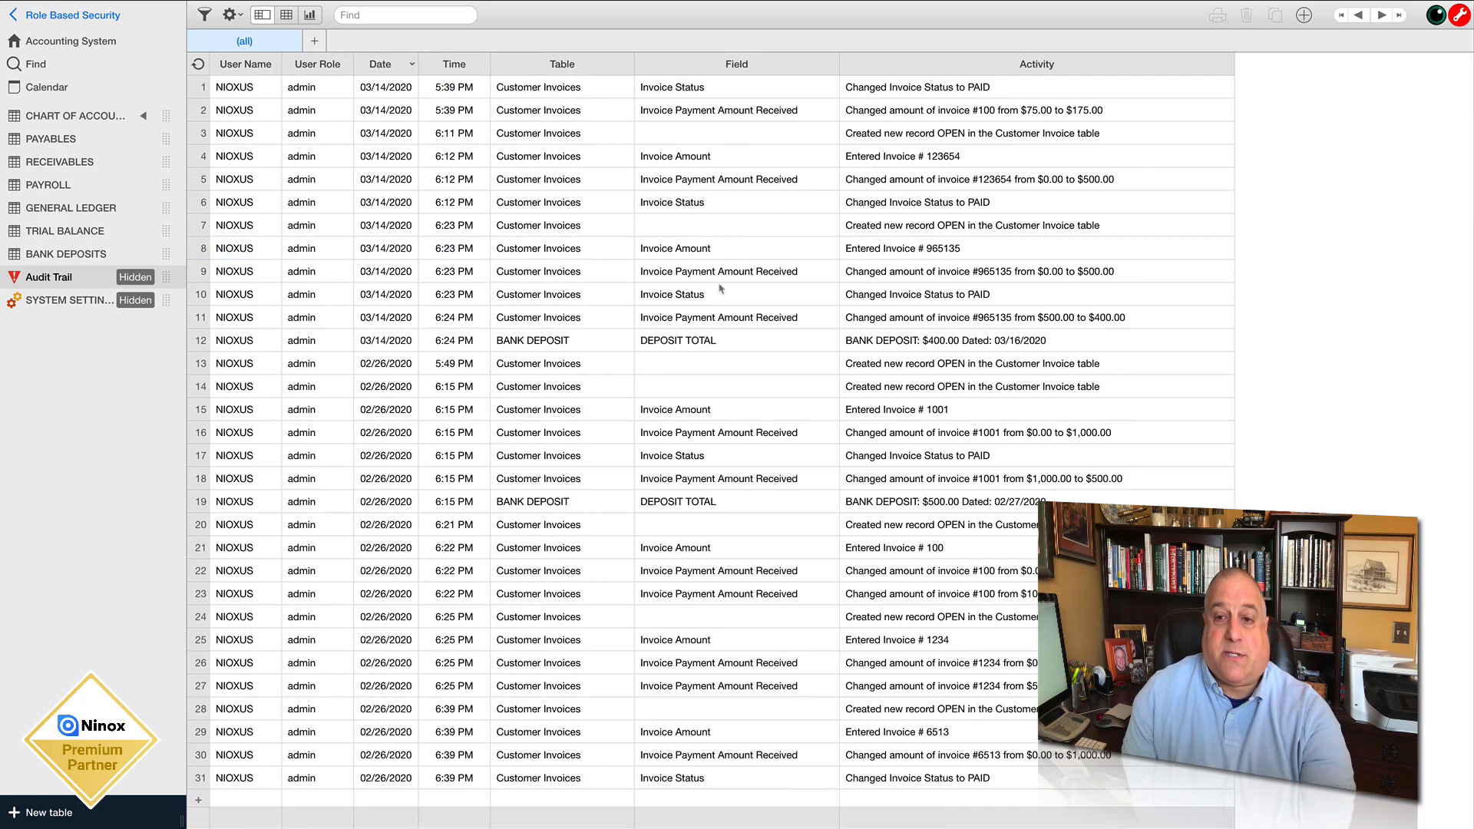
left_click(946, 277)
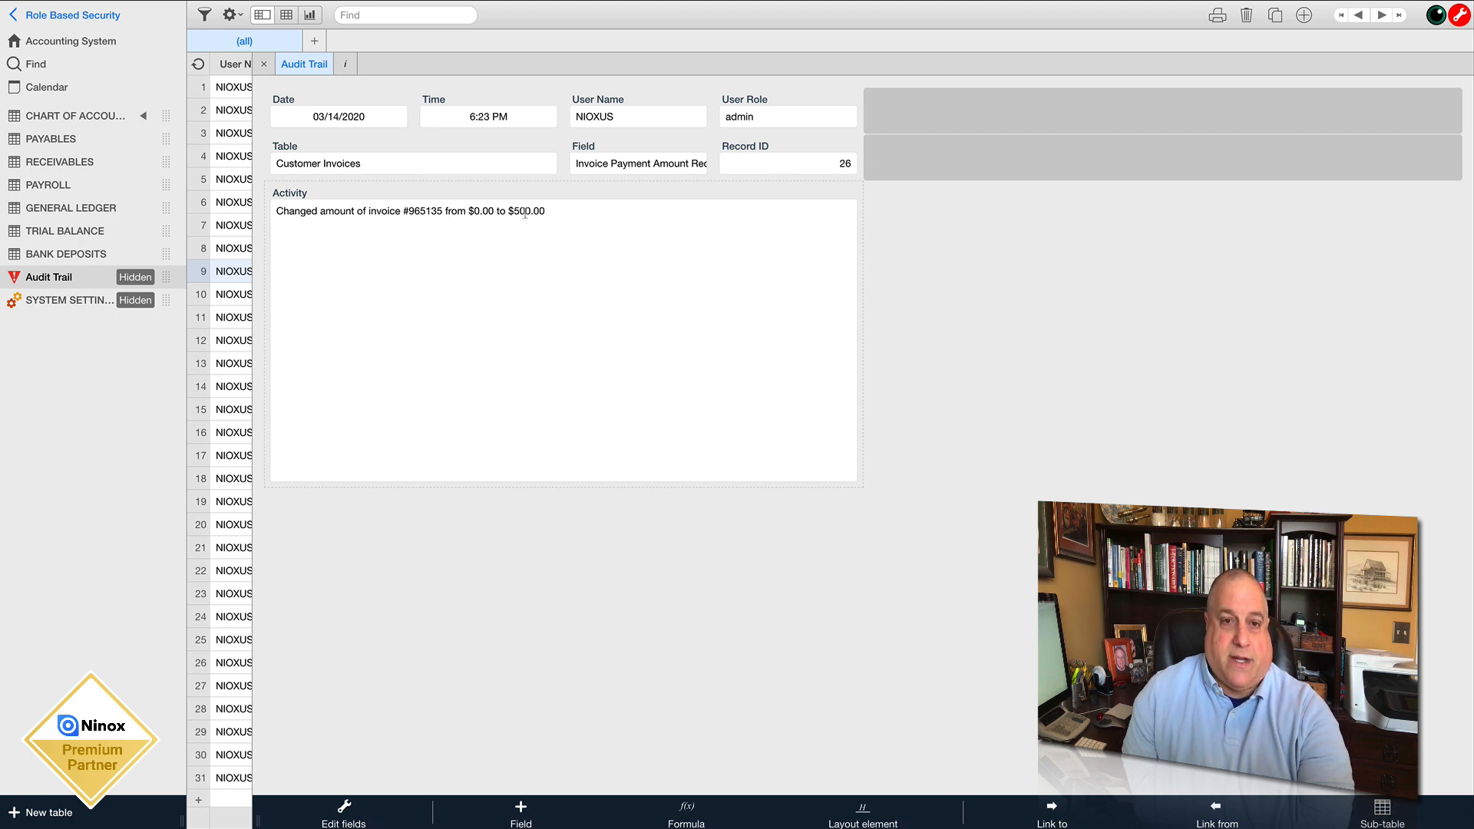
mouse_move(552, 216)
left_mouse_down()
mouse_move(462, 212)
mouse_move(548, 212)
left_mouse_up()
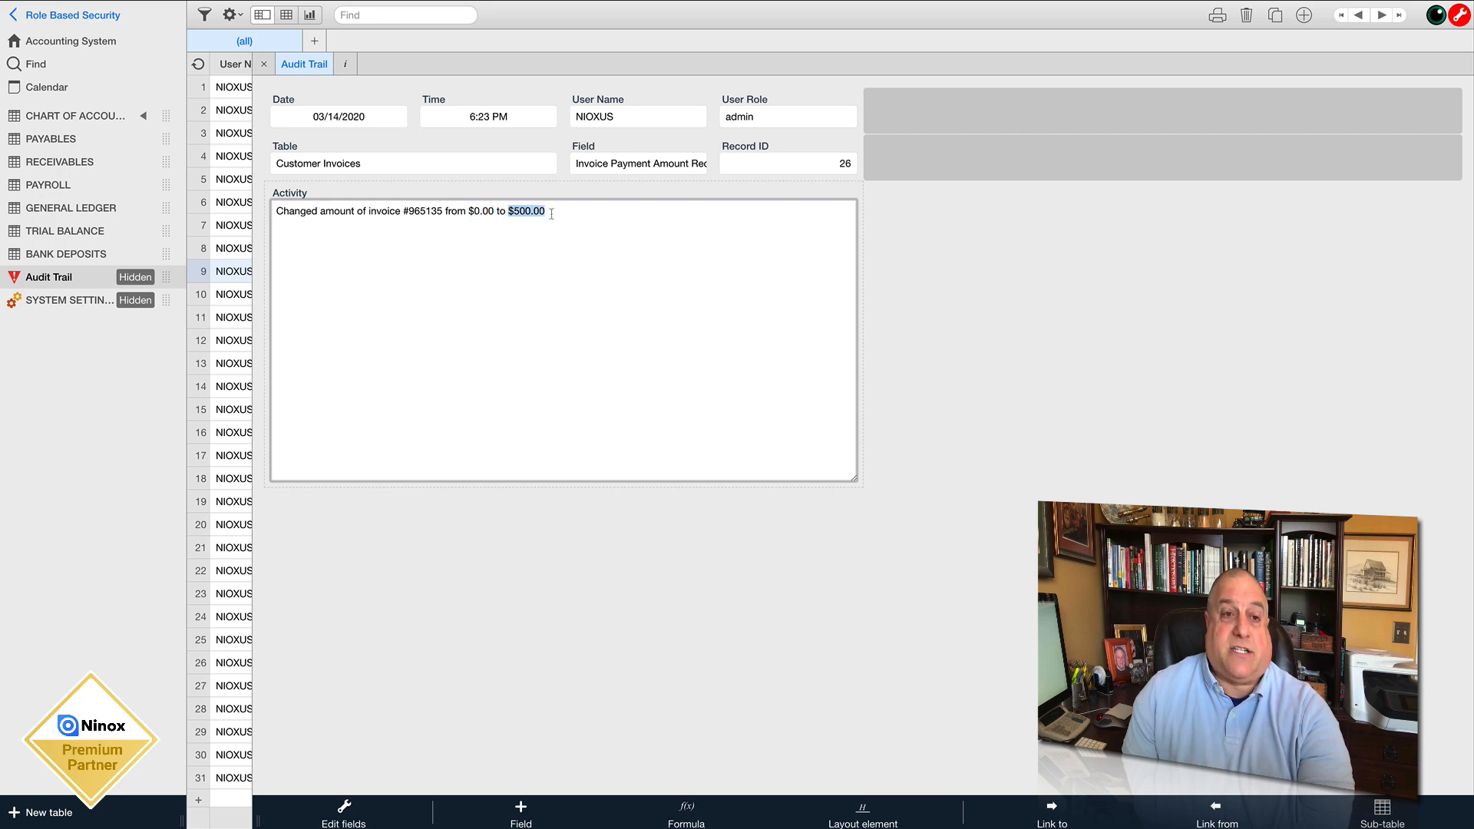
left_click(263, 65)
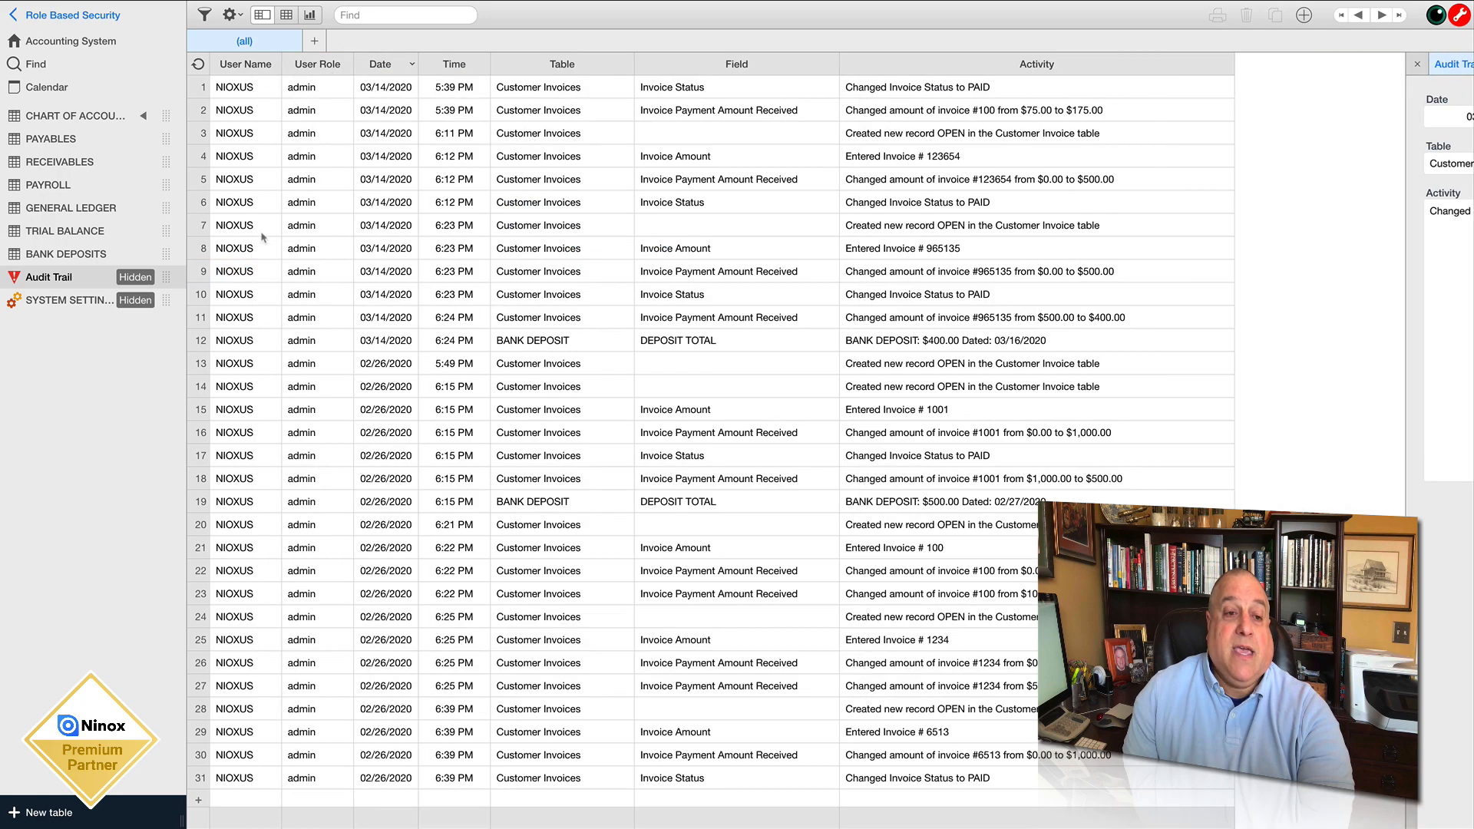
Review the audit entries for the invoice's status change and its 6:24 PM payment amount change, and close the record
left_click(869, 297)
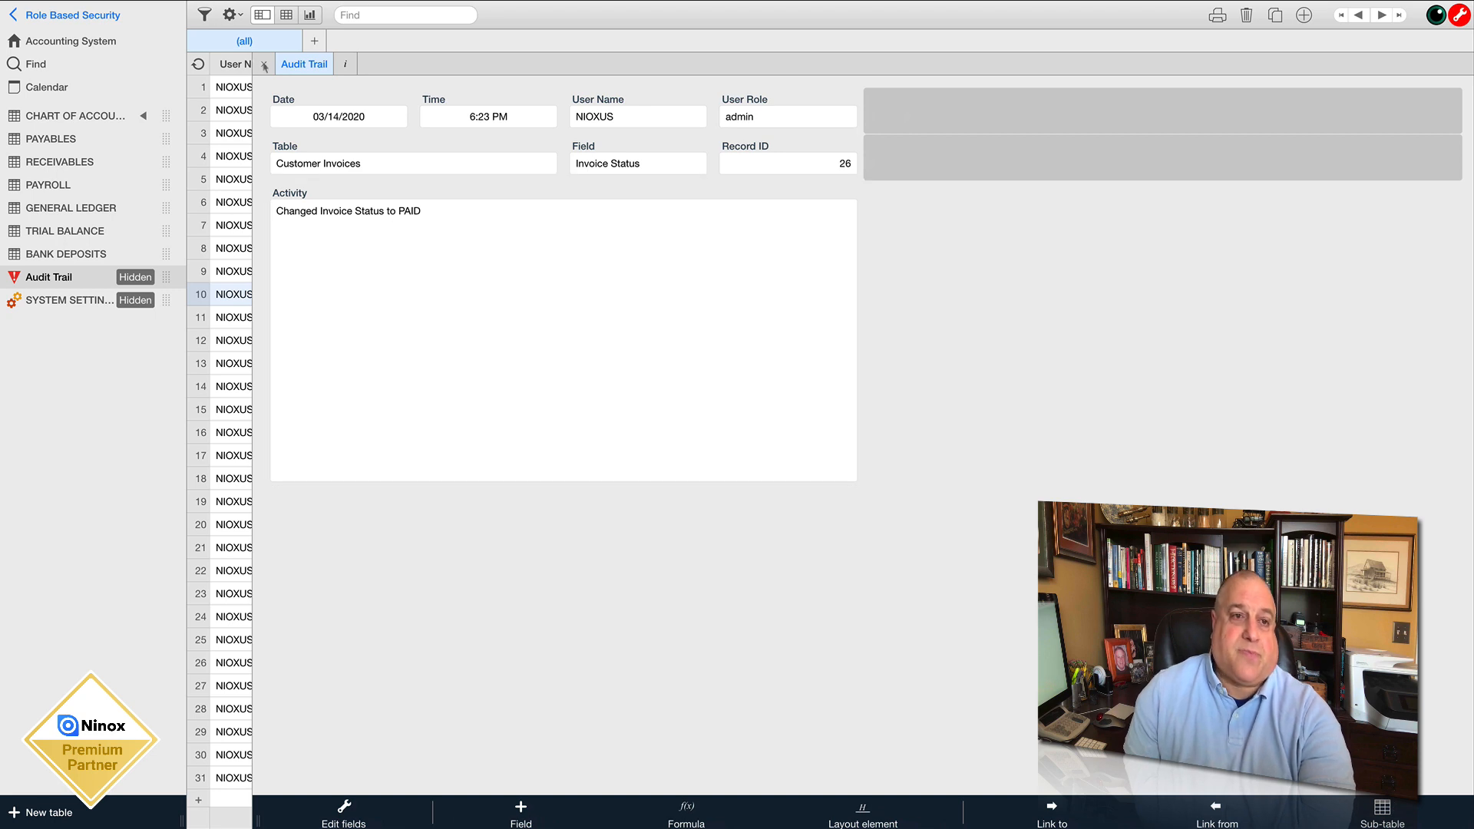
key("Down")
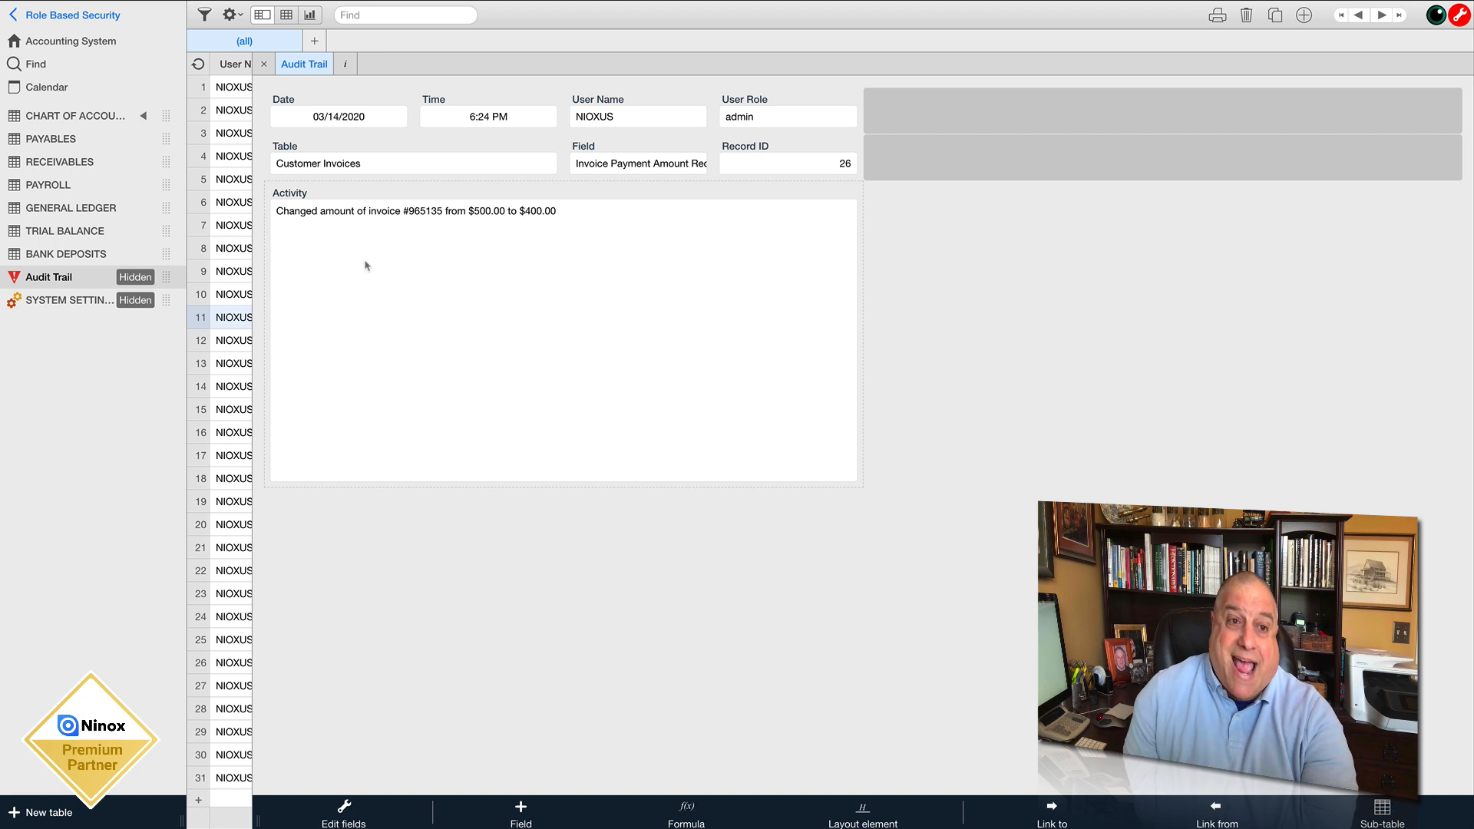
left_click_drag(276, 211, 576, 211)
left_click(533, 215)
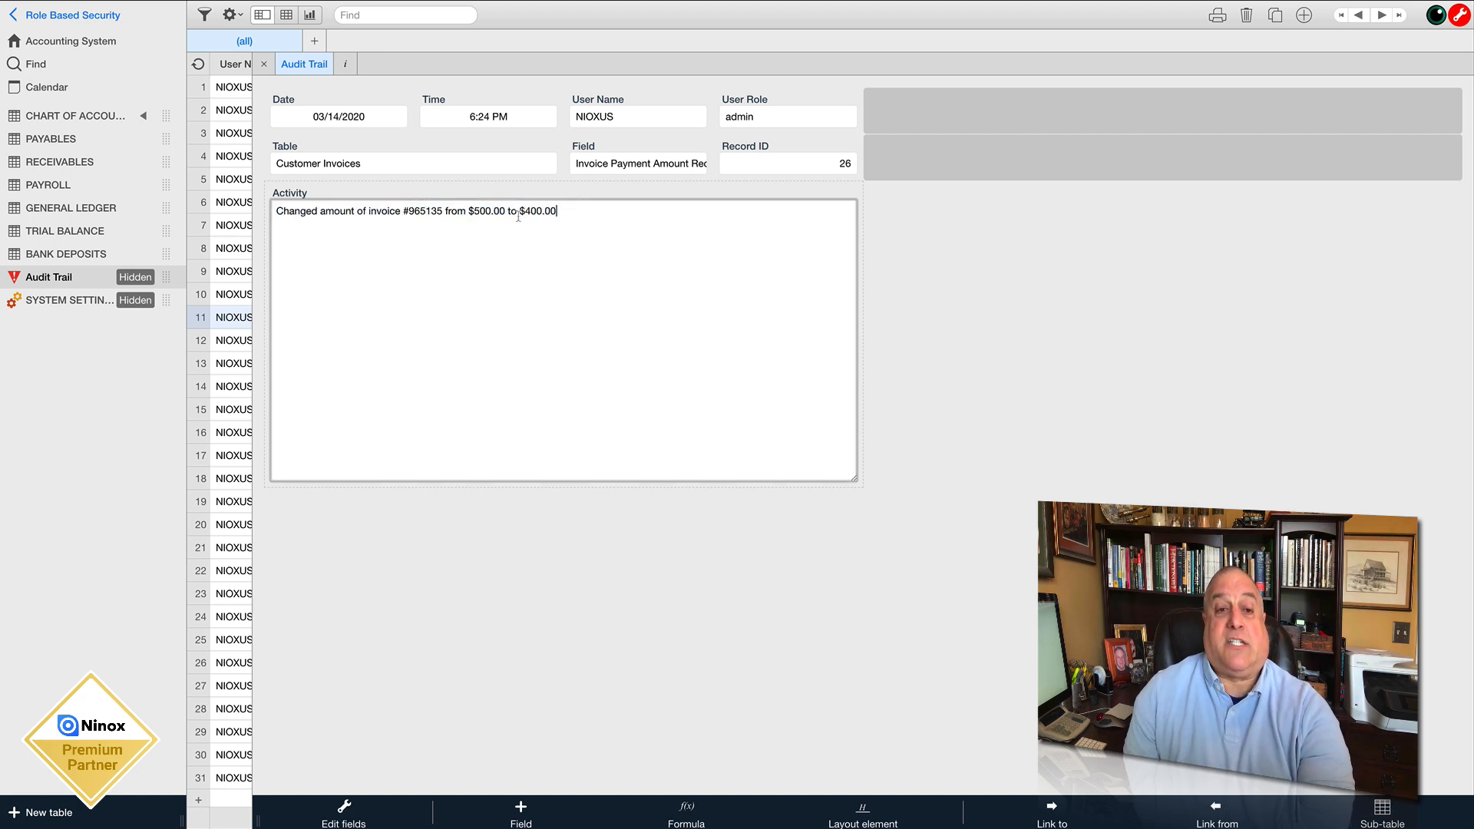
left_click_drag(468, 212, 557, 210)
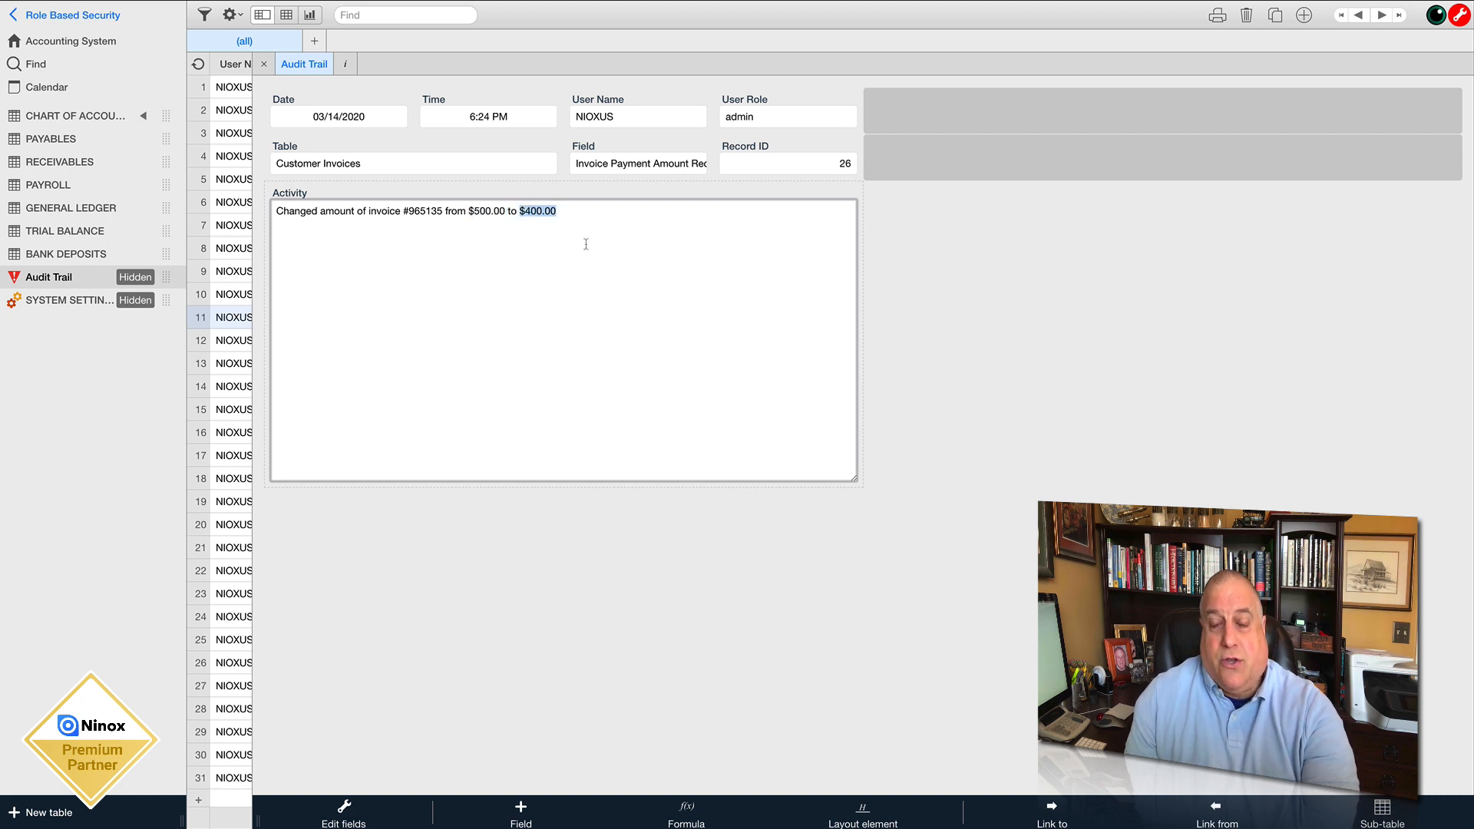
left_click(263, 64)
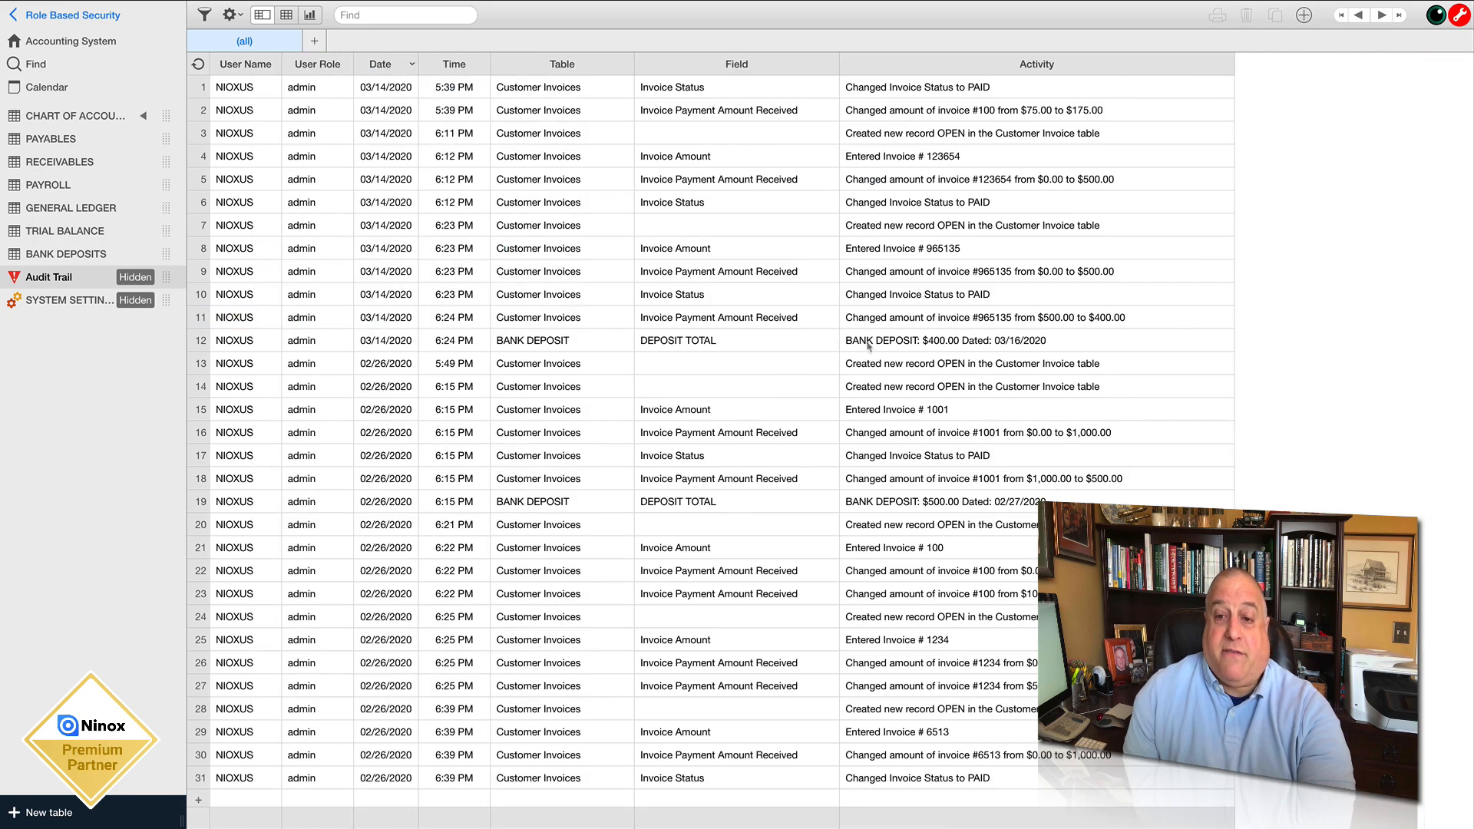
Review the BANK DEPOSIT audit entry of 03/14/2020 and its activity text, and return to the Audit Trail list
left_click(868, 346)
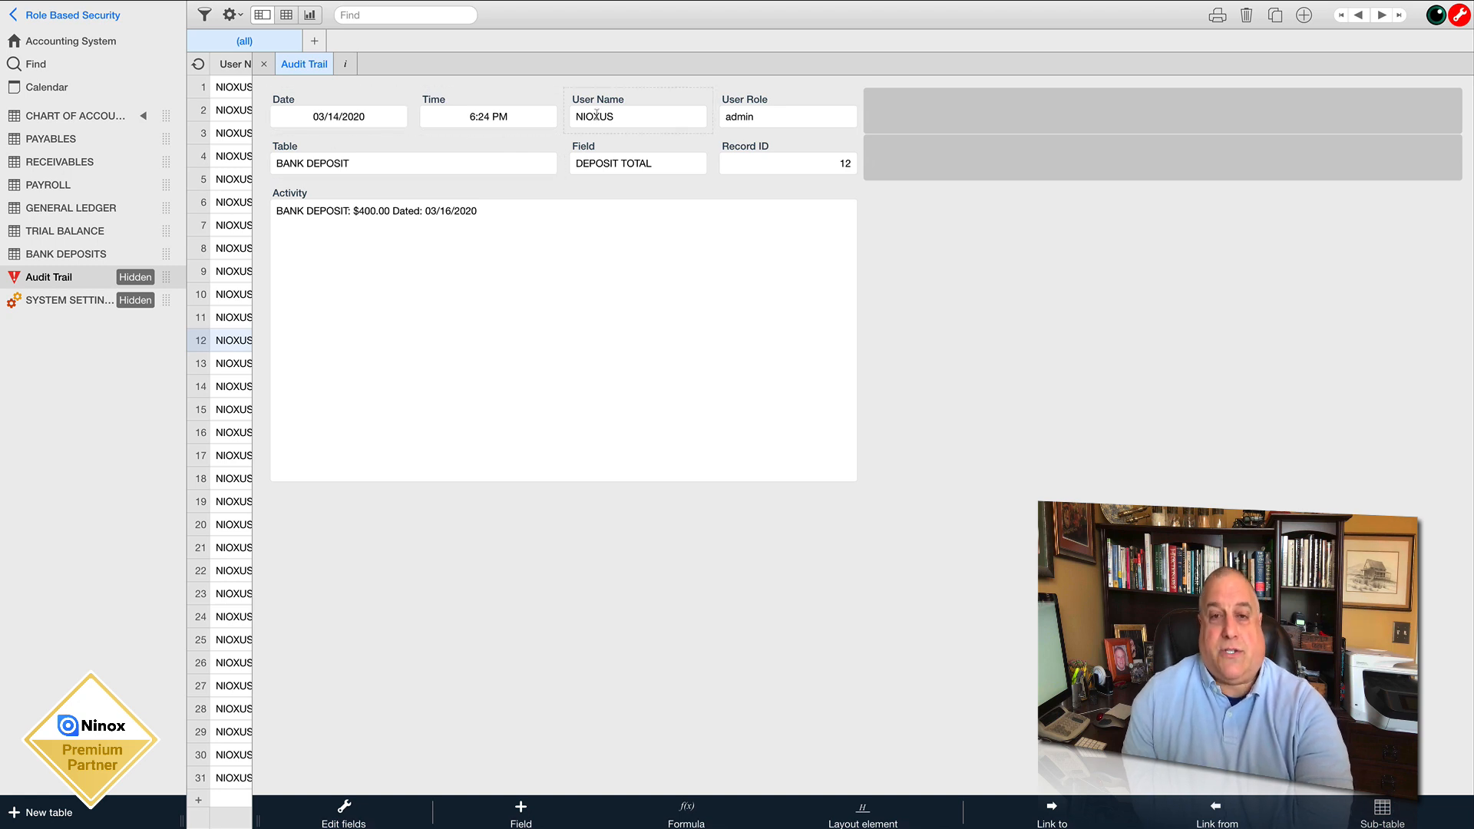
left_click_drag(509, 214, 235, 231)
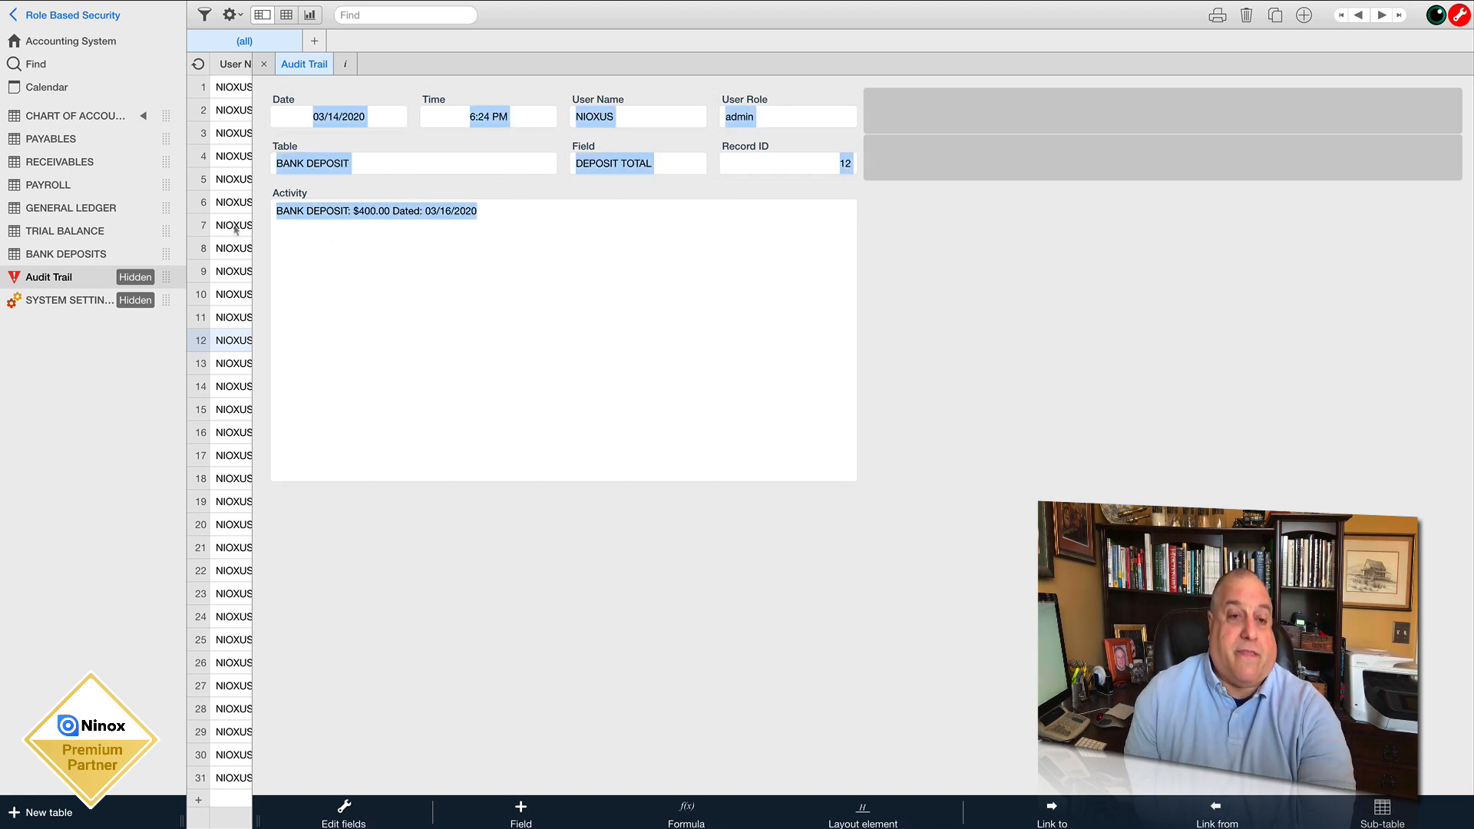
left_click(465, 280)
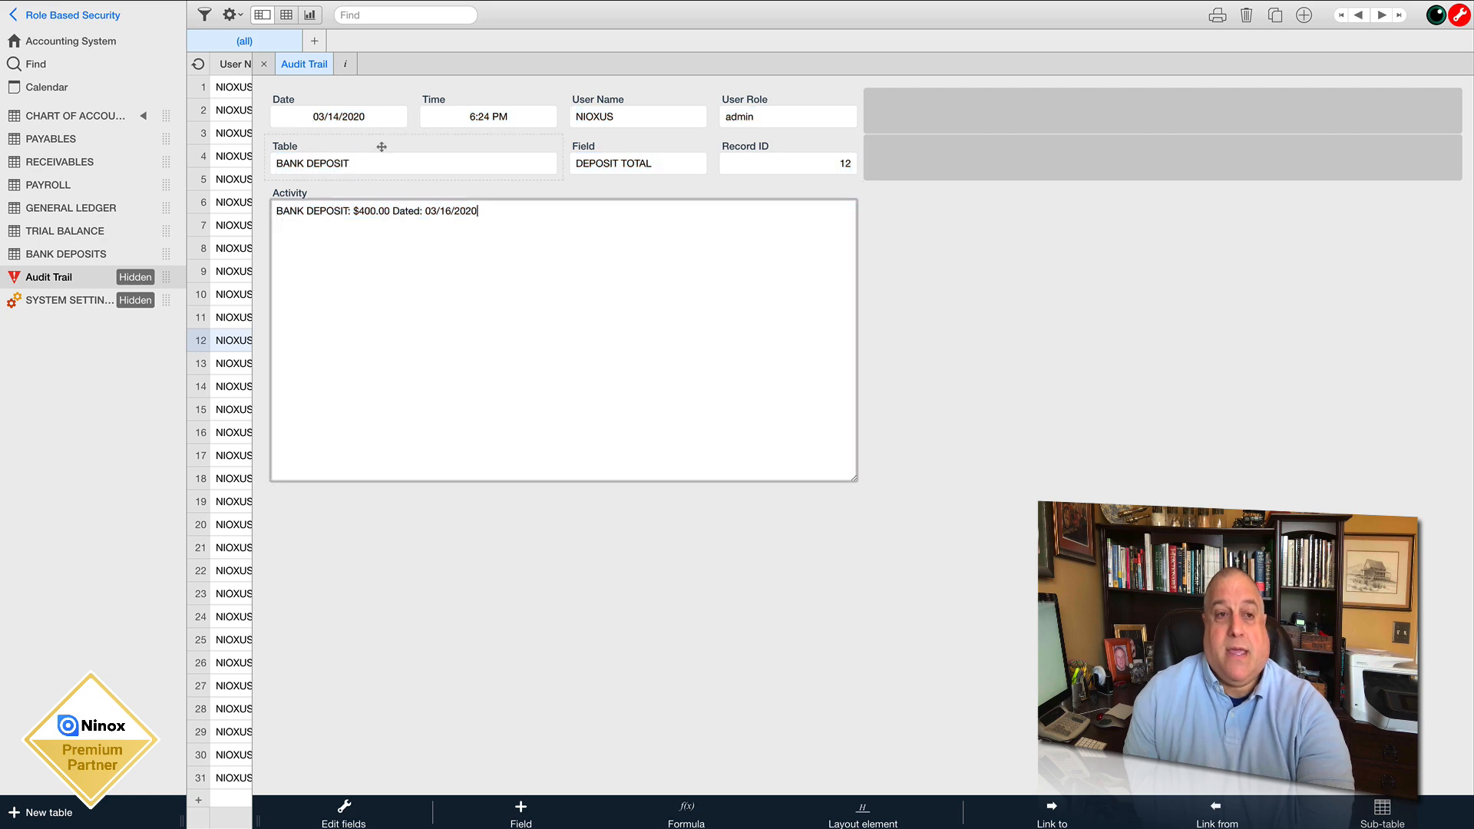
left_click(263, 64)
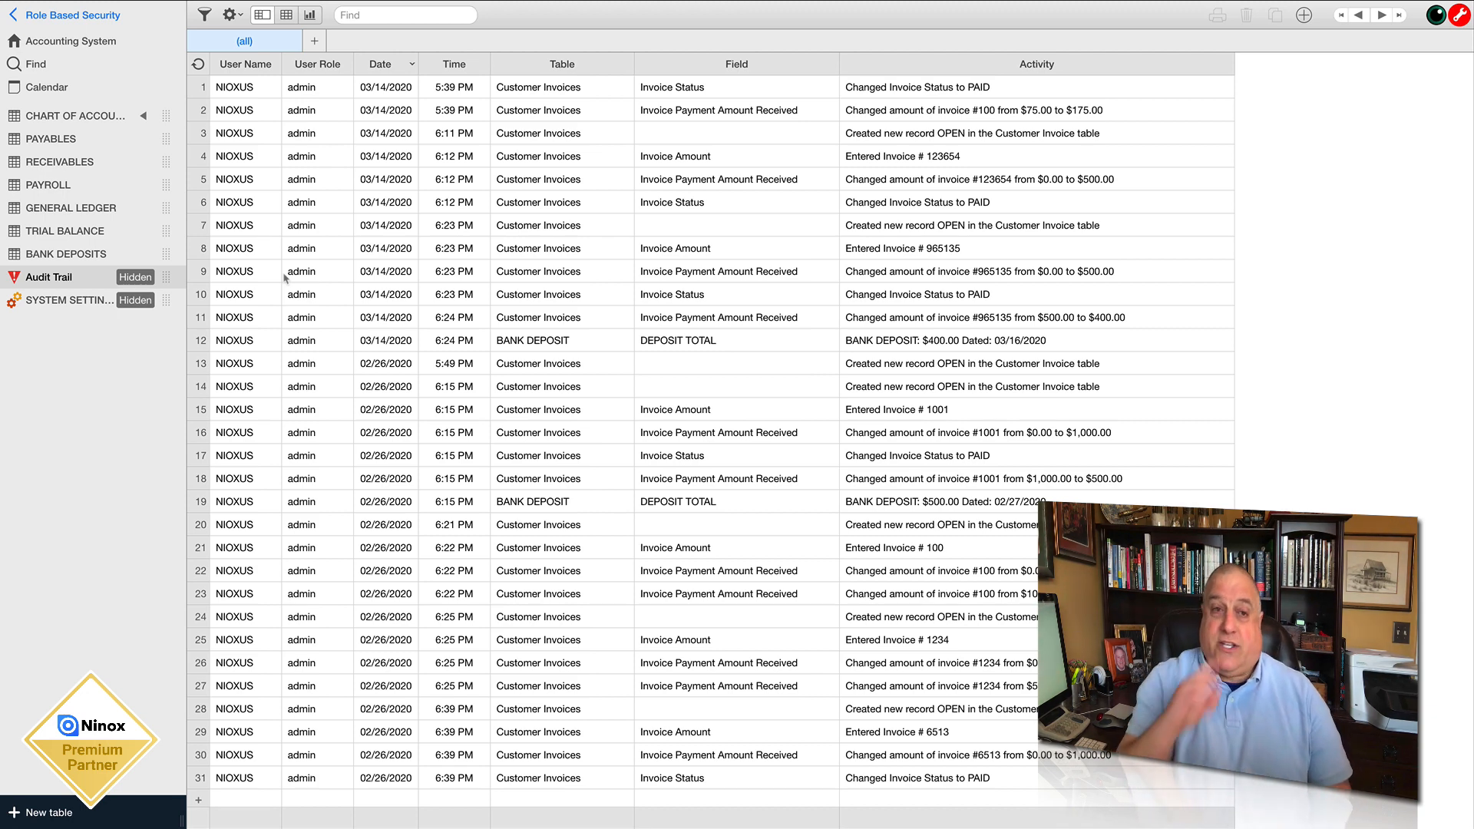
Open the Accounting System database's global script definitions and examine the auditTrail function's name
left_click(106, 46)
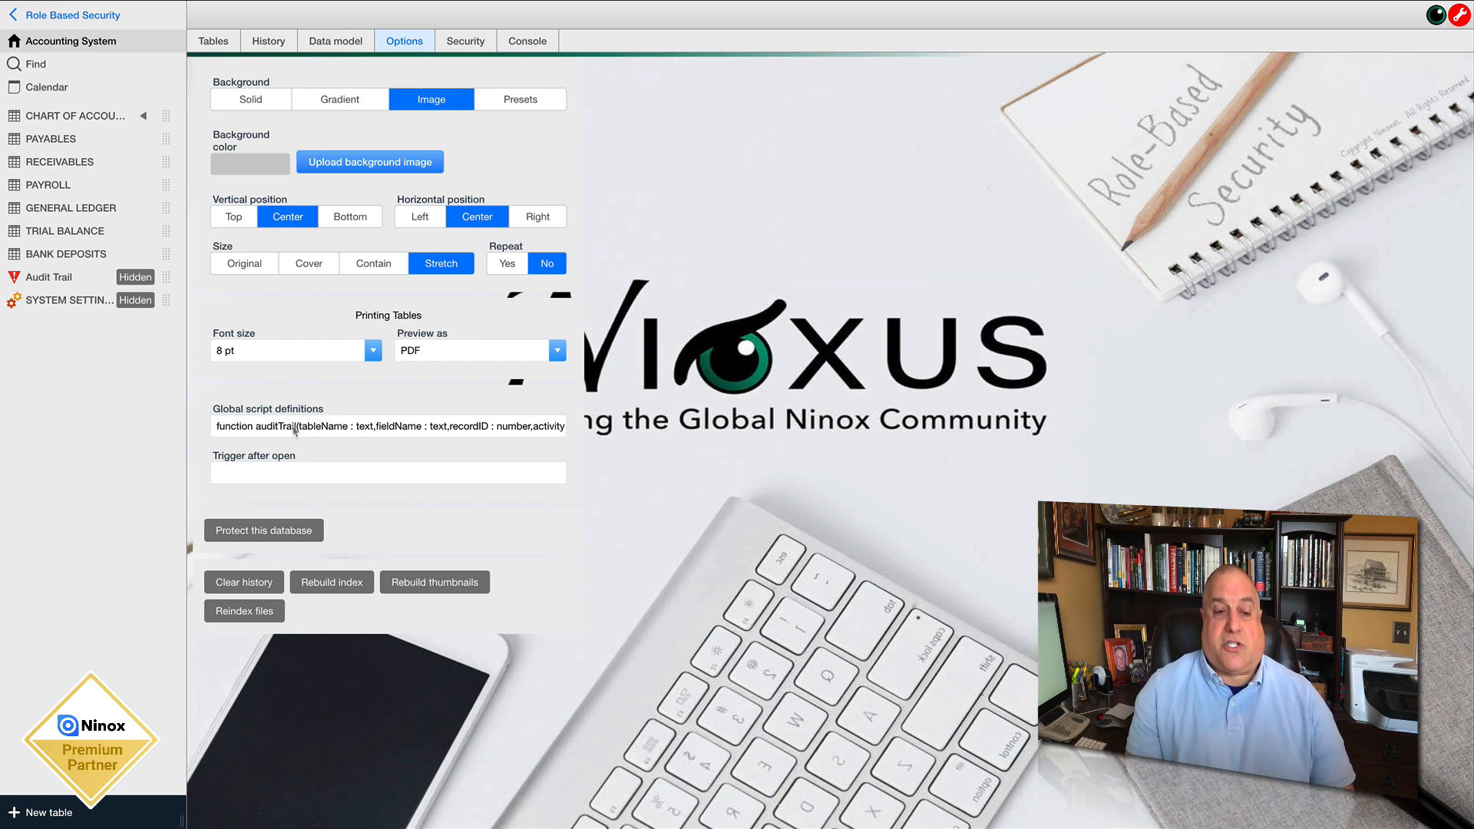
left_click(294, 431)
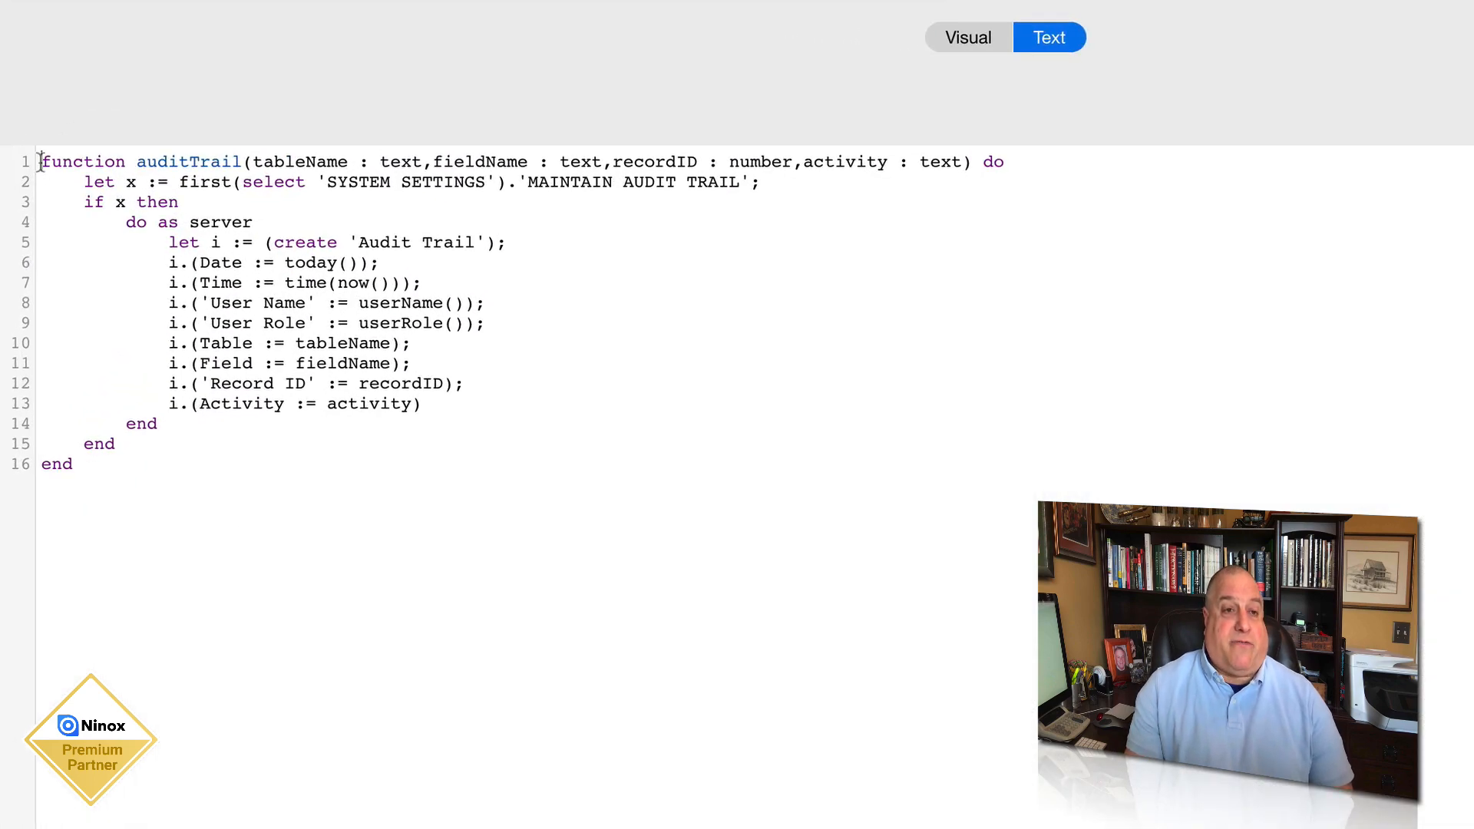
left_click_drag(136, 163, 236, 161)
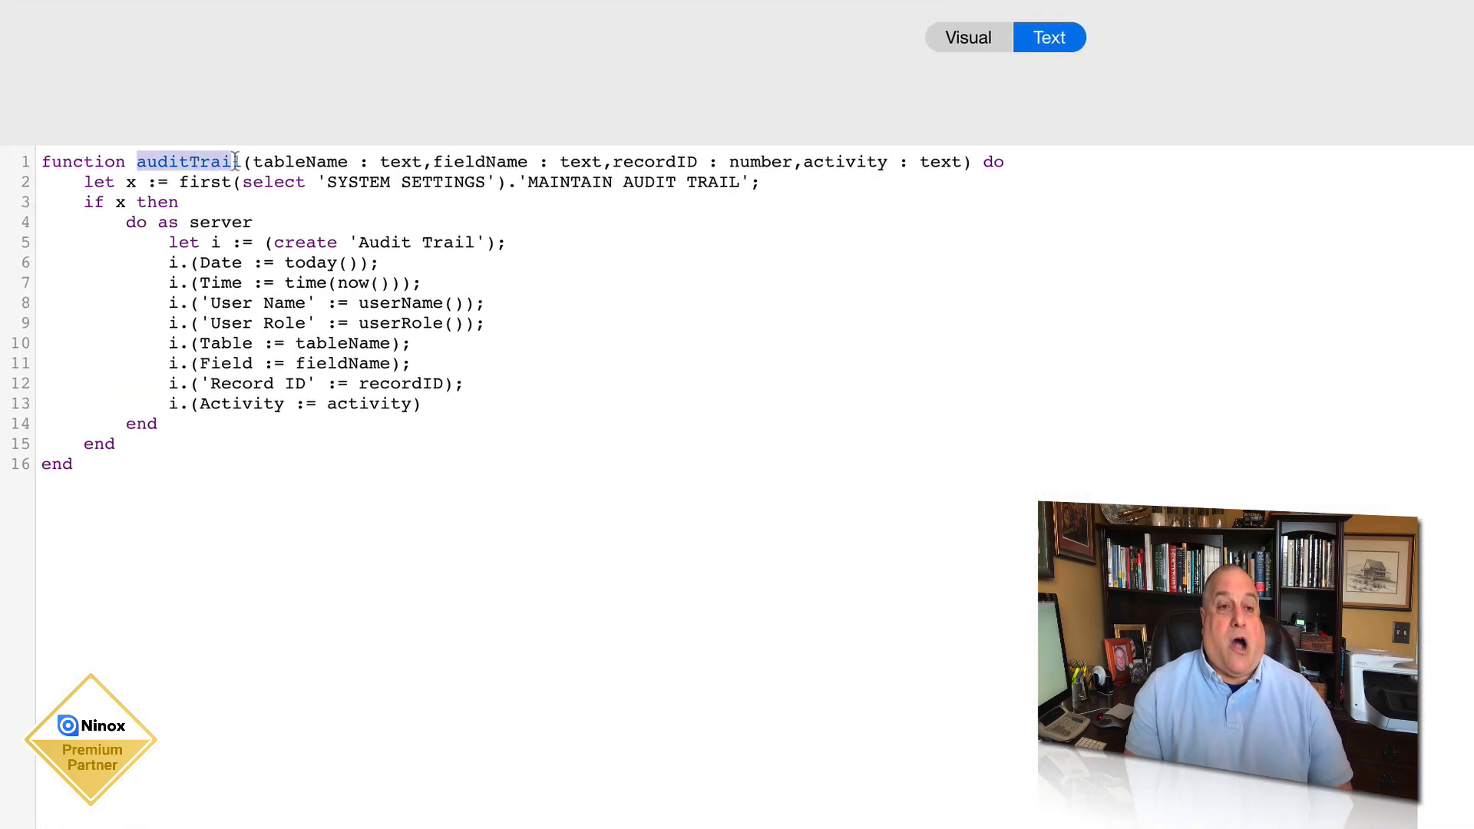
left_click(191, 161)
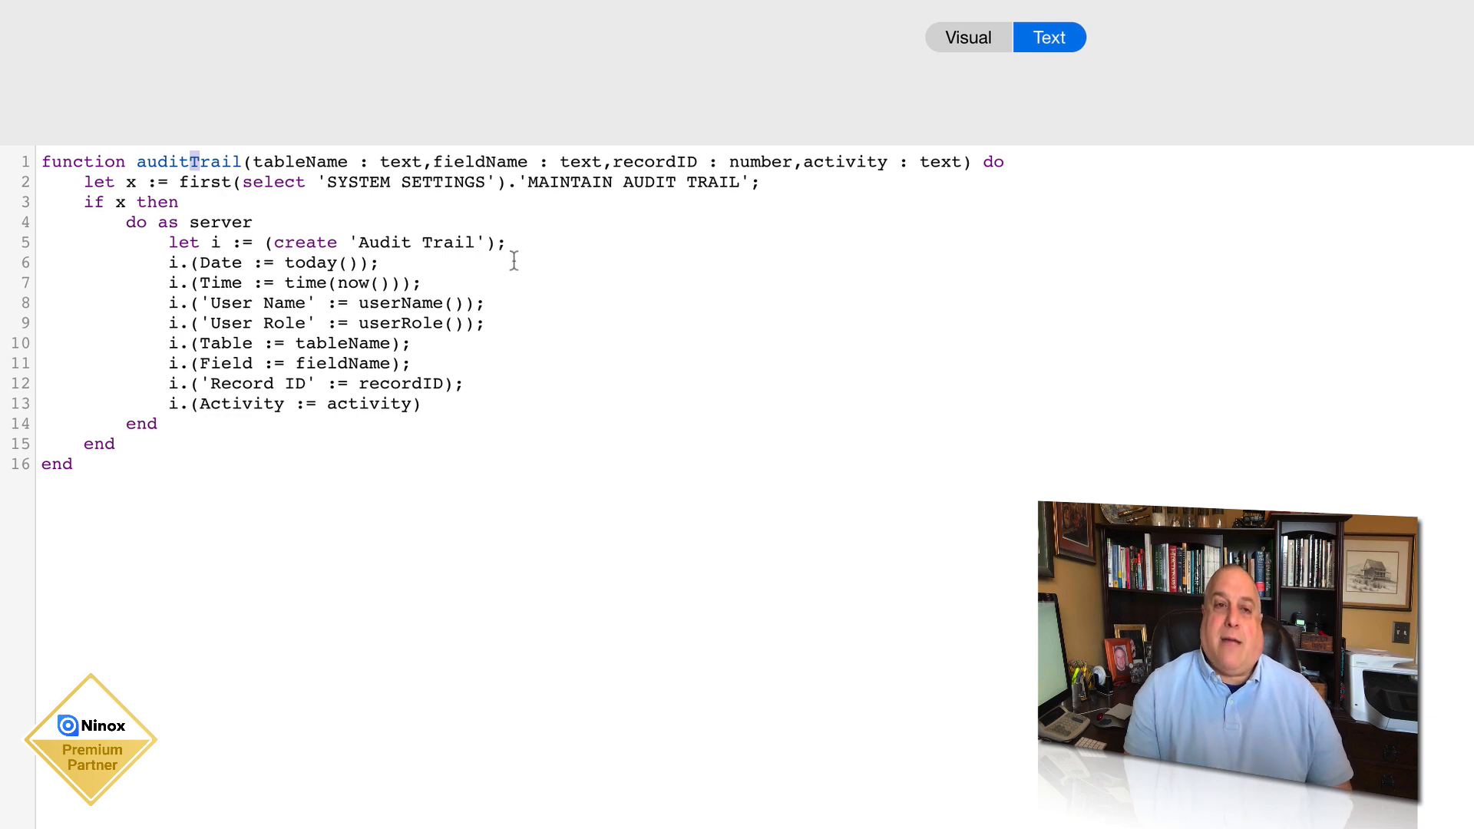
Examine the auditTrail function's four parameters: tableName, fieldName, recordID and activity
left_click_drag(252, 162, 424, 162)
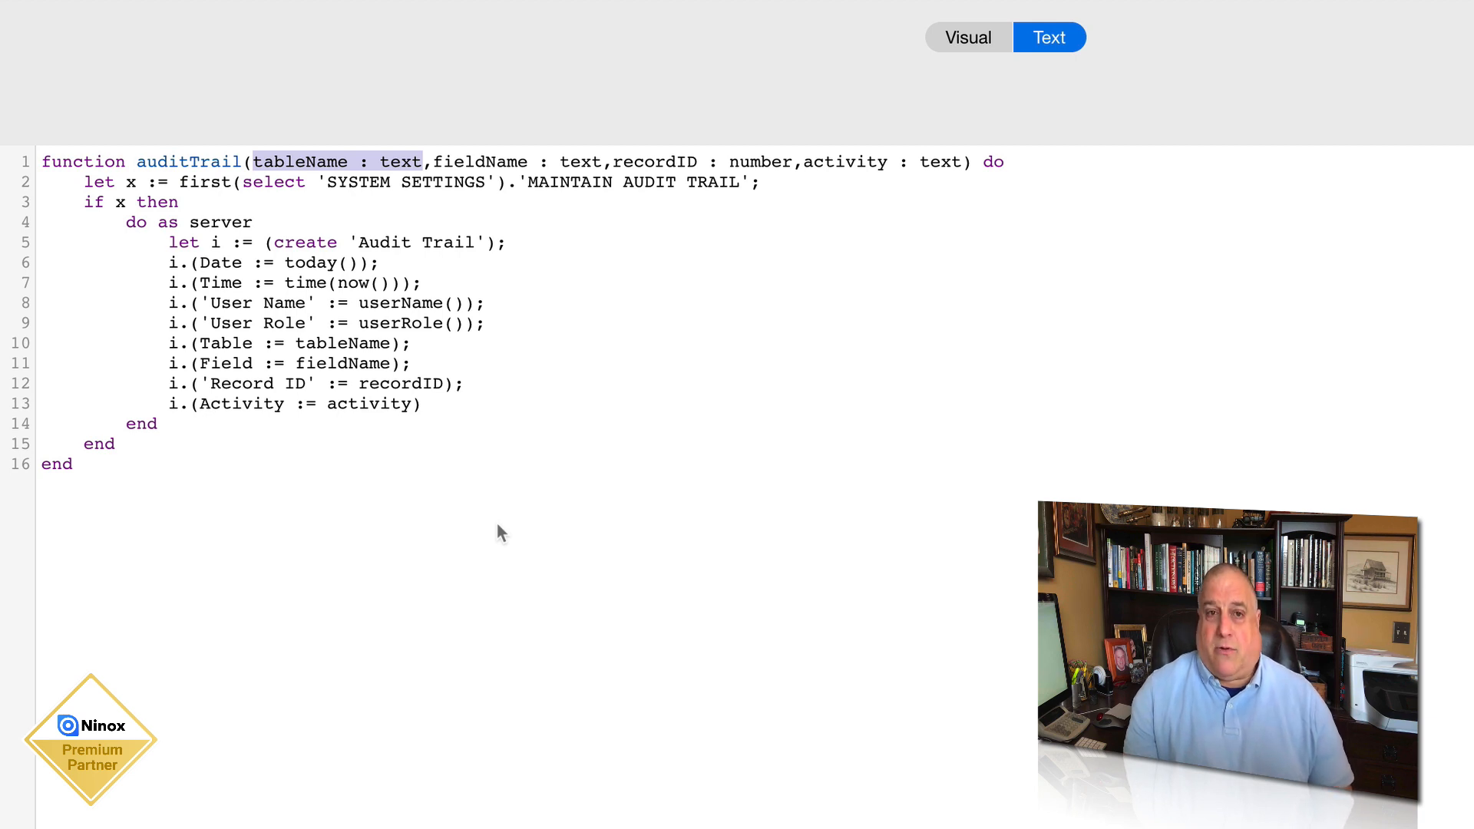
left_click_drag(433, 162, 602, 162)
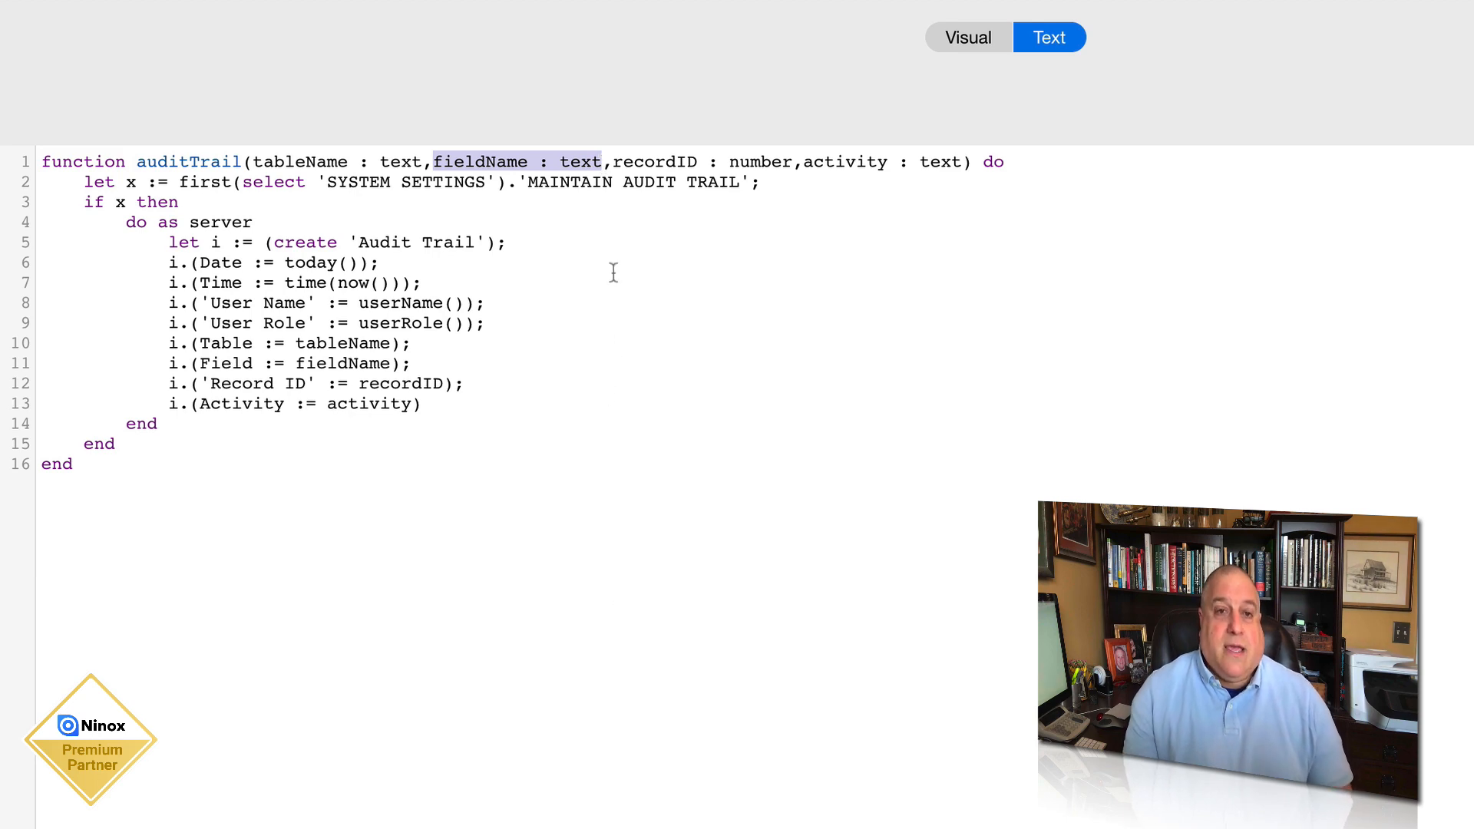
left_click_drag(613, 162, 793, 162)
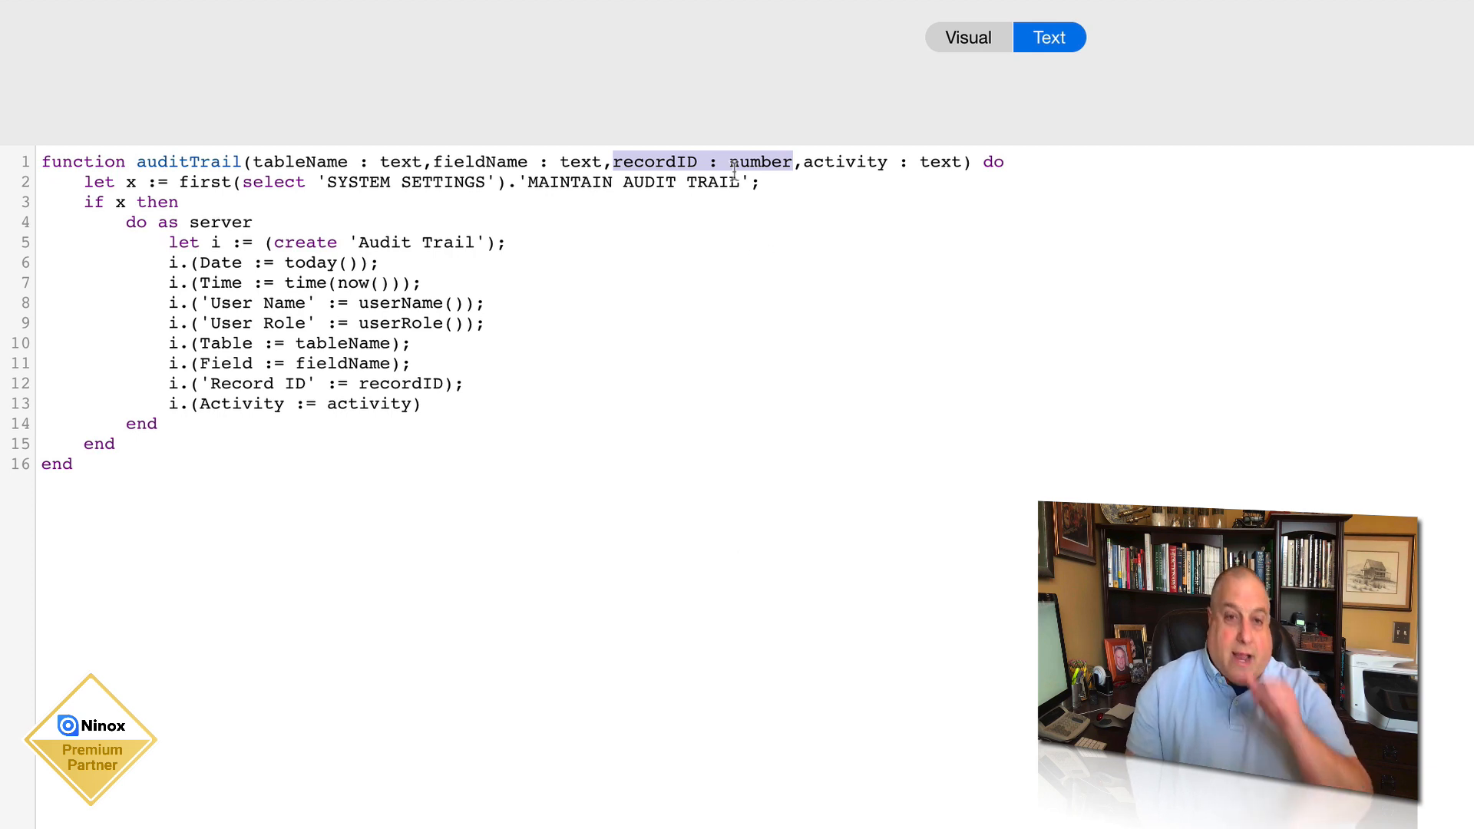
left_click_drag(802, 162, 964, 163)
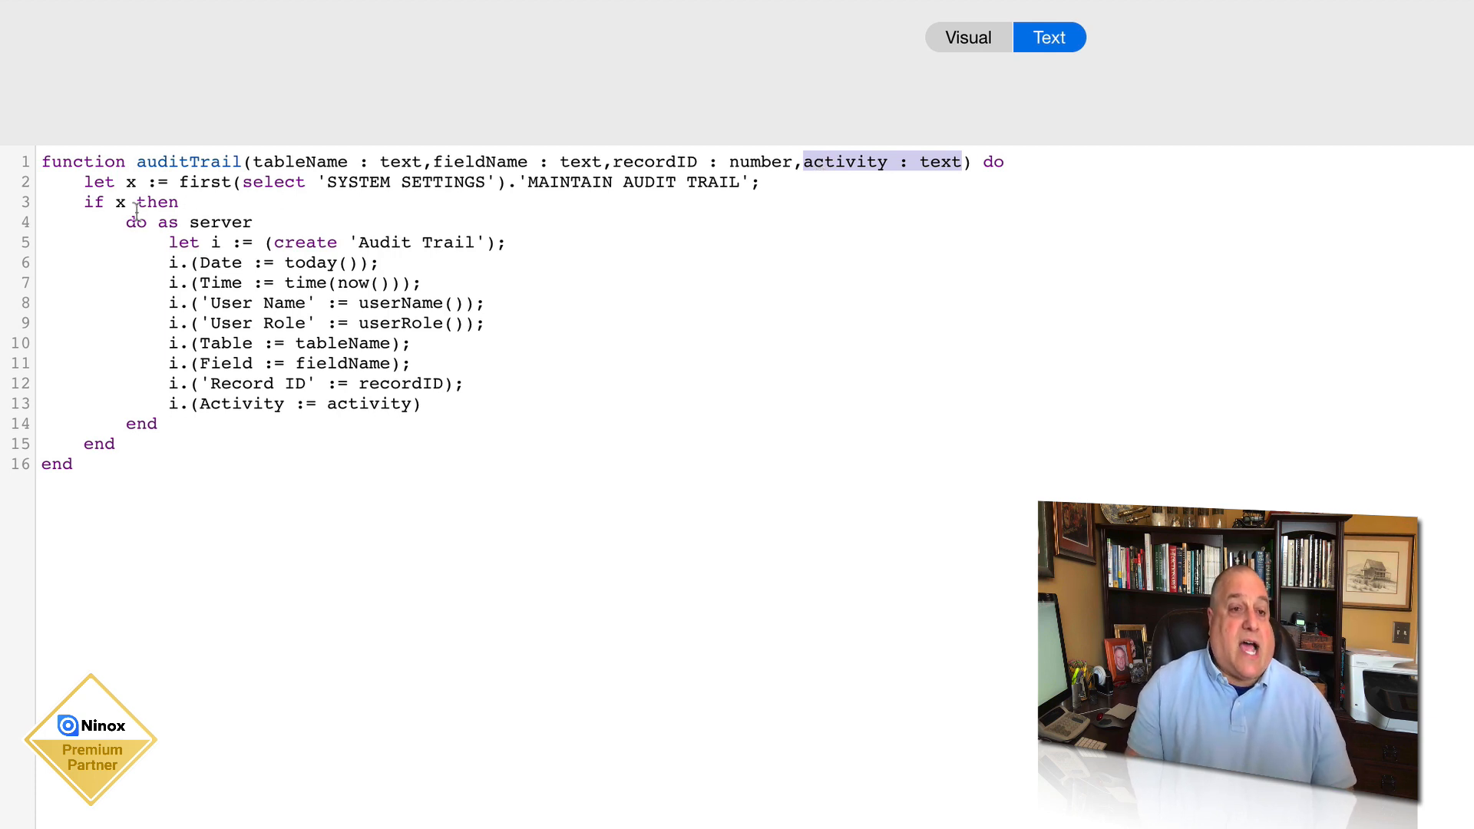
Examine the lines that create an Audit Trail record and fill in its date, time, user name and user role
left_click_drag(168, 243, 496, 244)
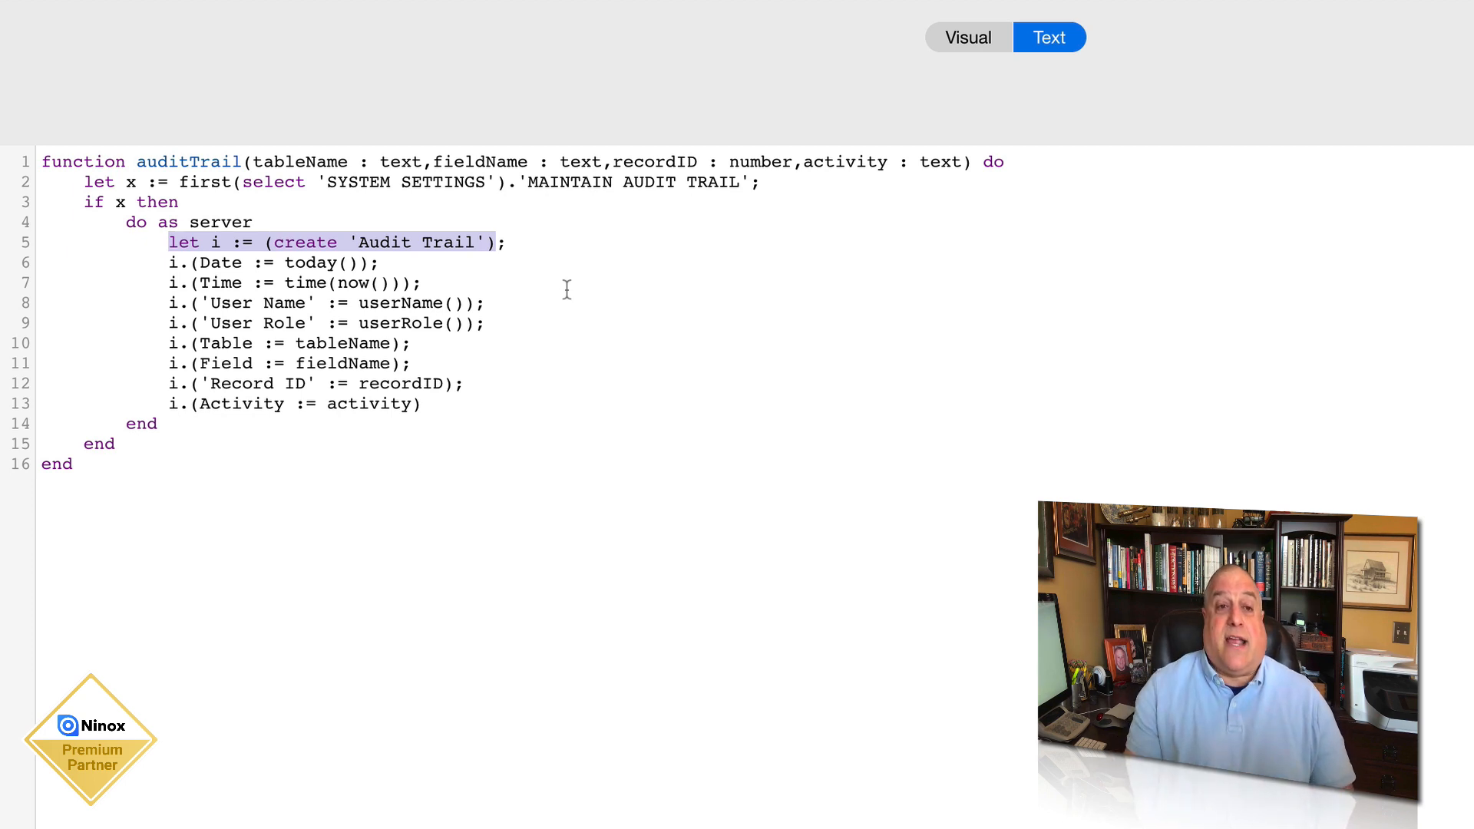
left_click_drag(158, 262, 424, 282)
left_click_drag(159, 305, 493, 303)
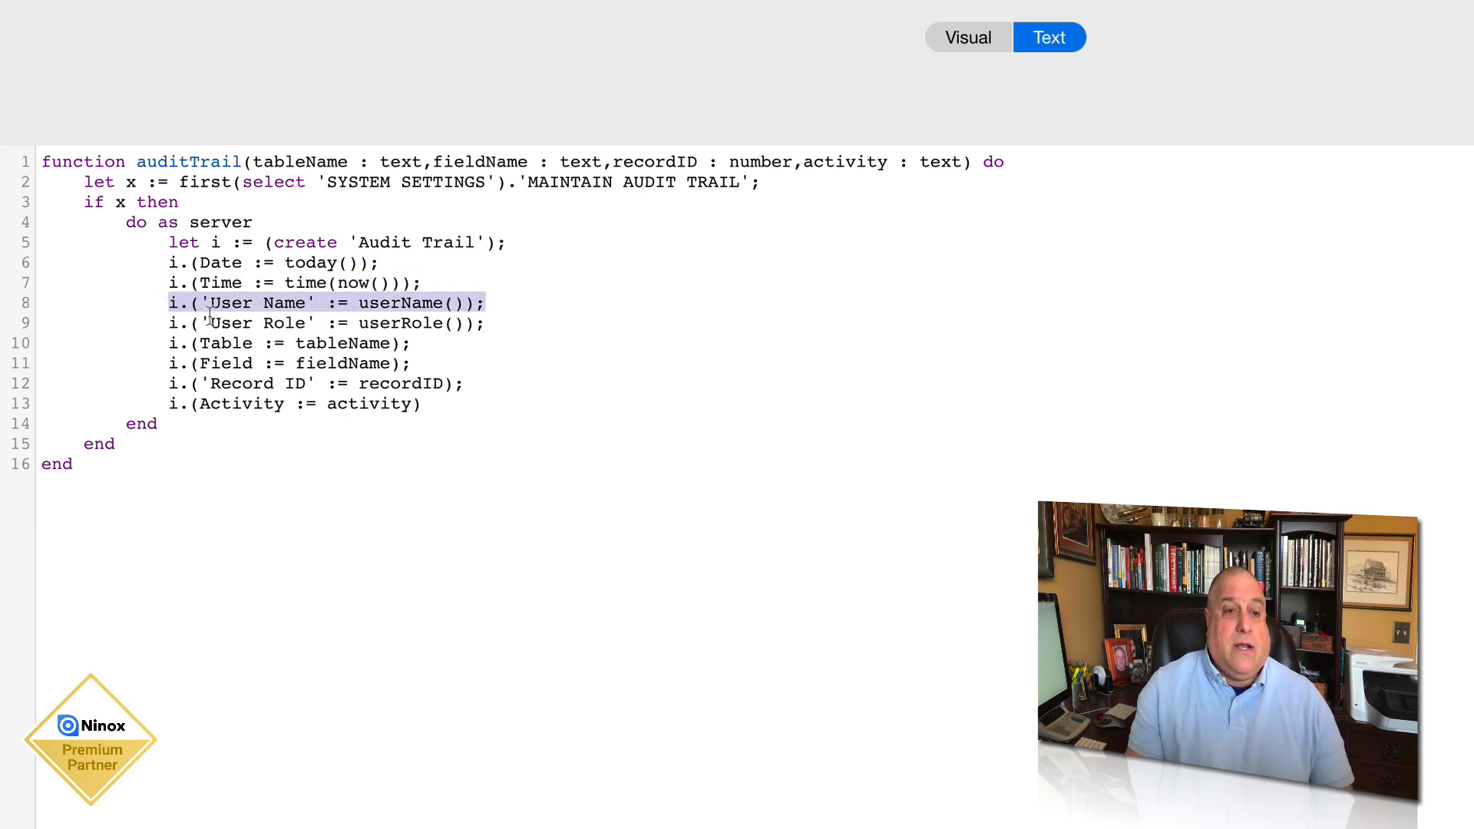
left_click_drag(167, 322, 503, 324)
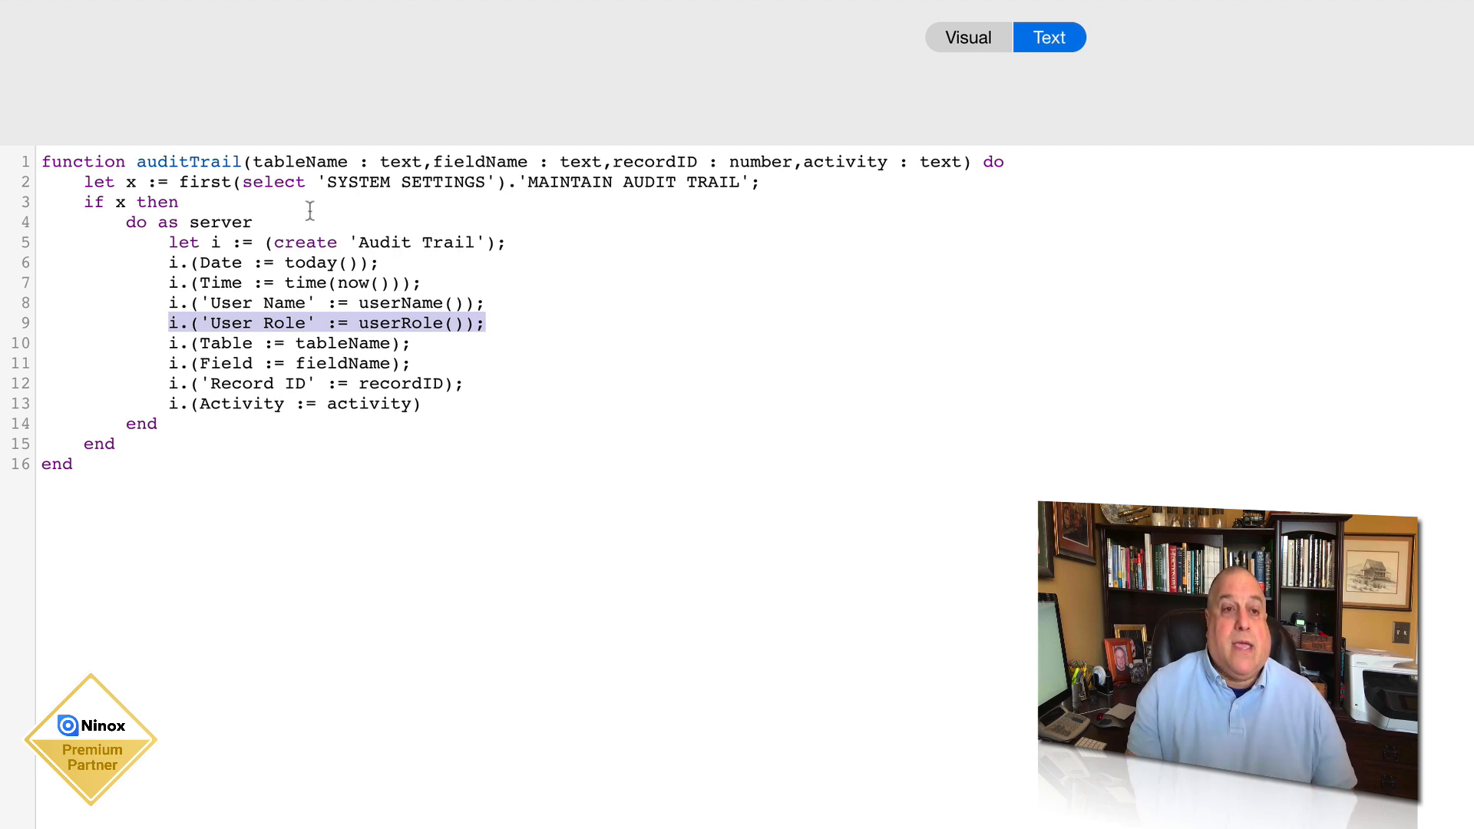
Compare the tableName, fieldName and activity parameters with the record creation and Activity assignment in the auditTrail function body
left_click_drag(252, 161, 422, 154)
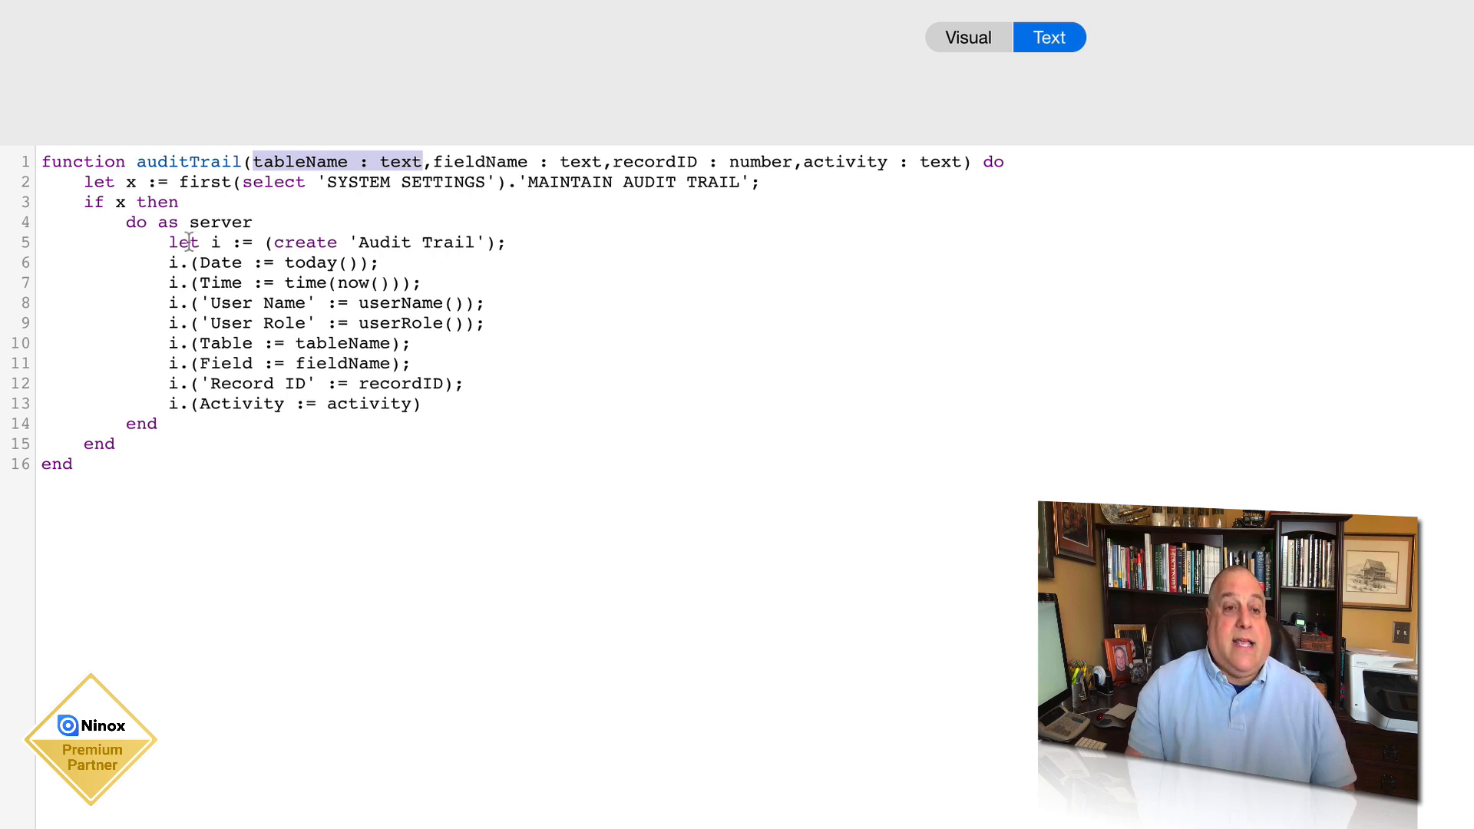
left_click_drag(169, 242, 531, 240)
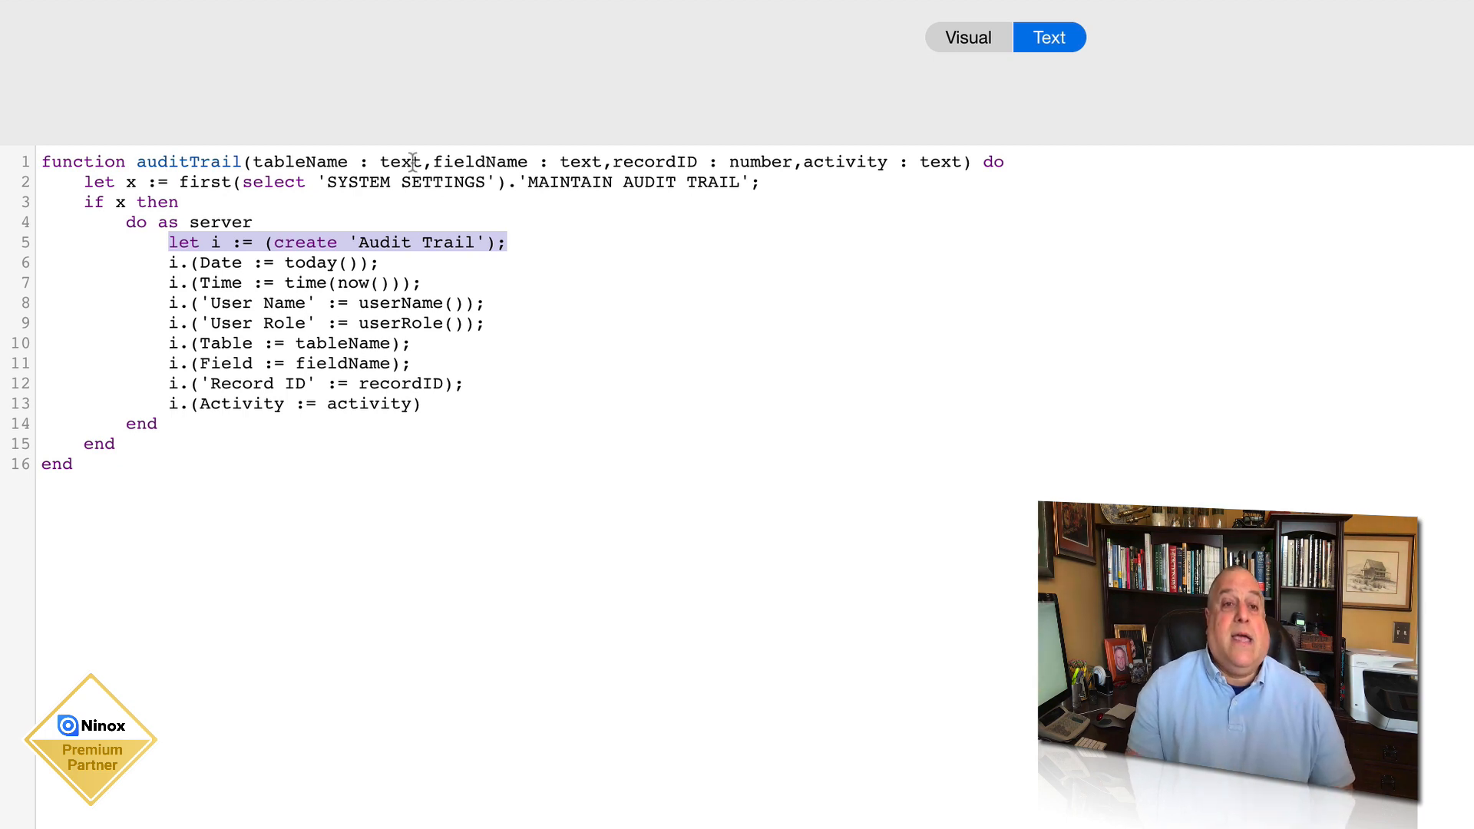
left_click_drag(434, 162, 604, 168)
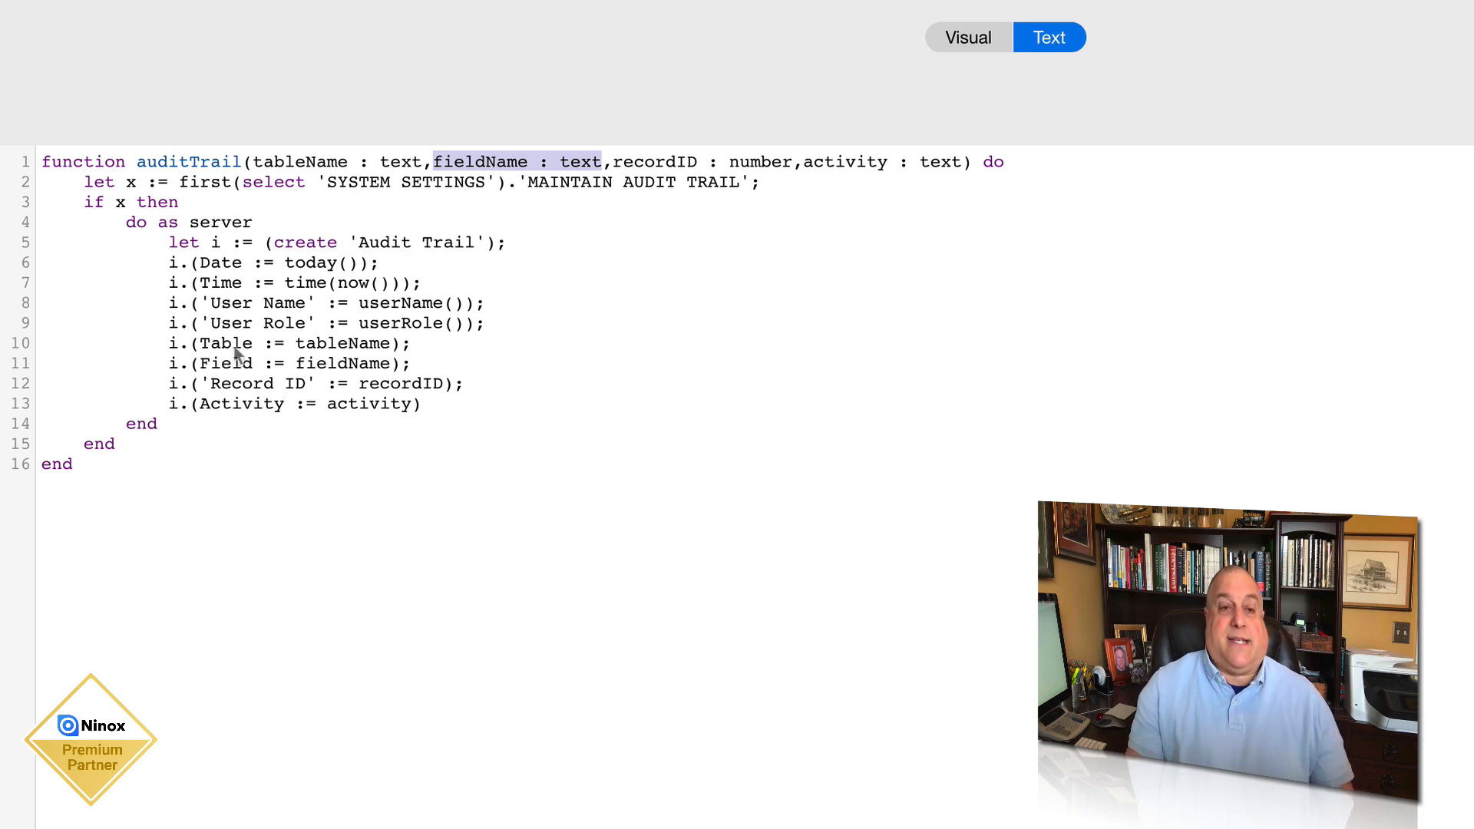
left_click_drag(199, 405, 412, 413)
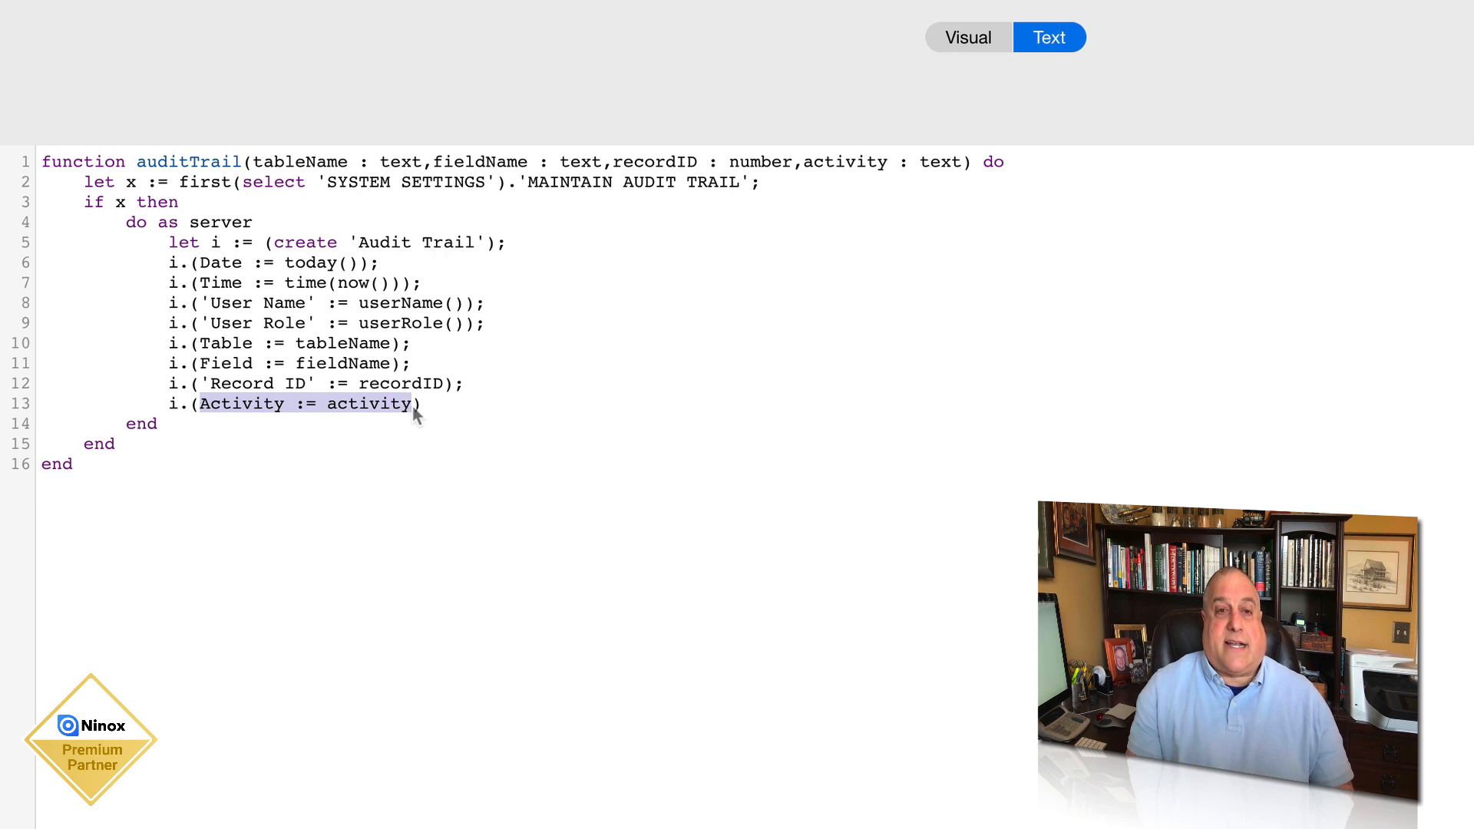
left_click_drag(803, 164, 959, 175)
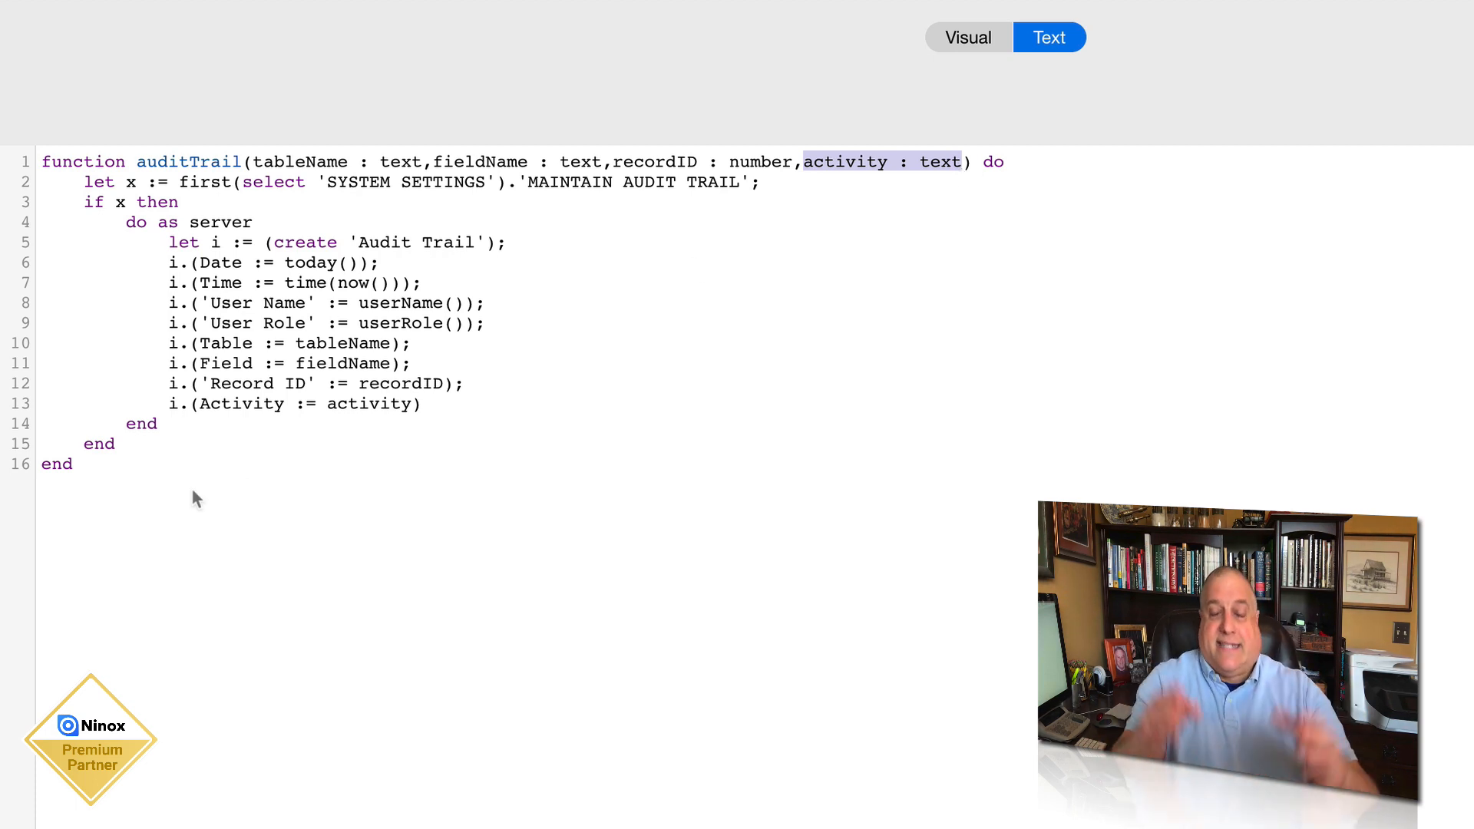
Copy the entire auditTrail function from the global script definitions
left_click_drag(77, 471, 35, 153)
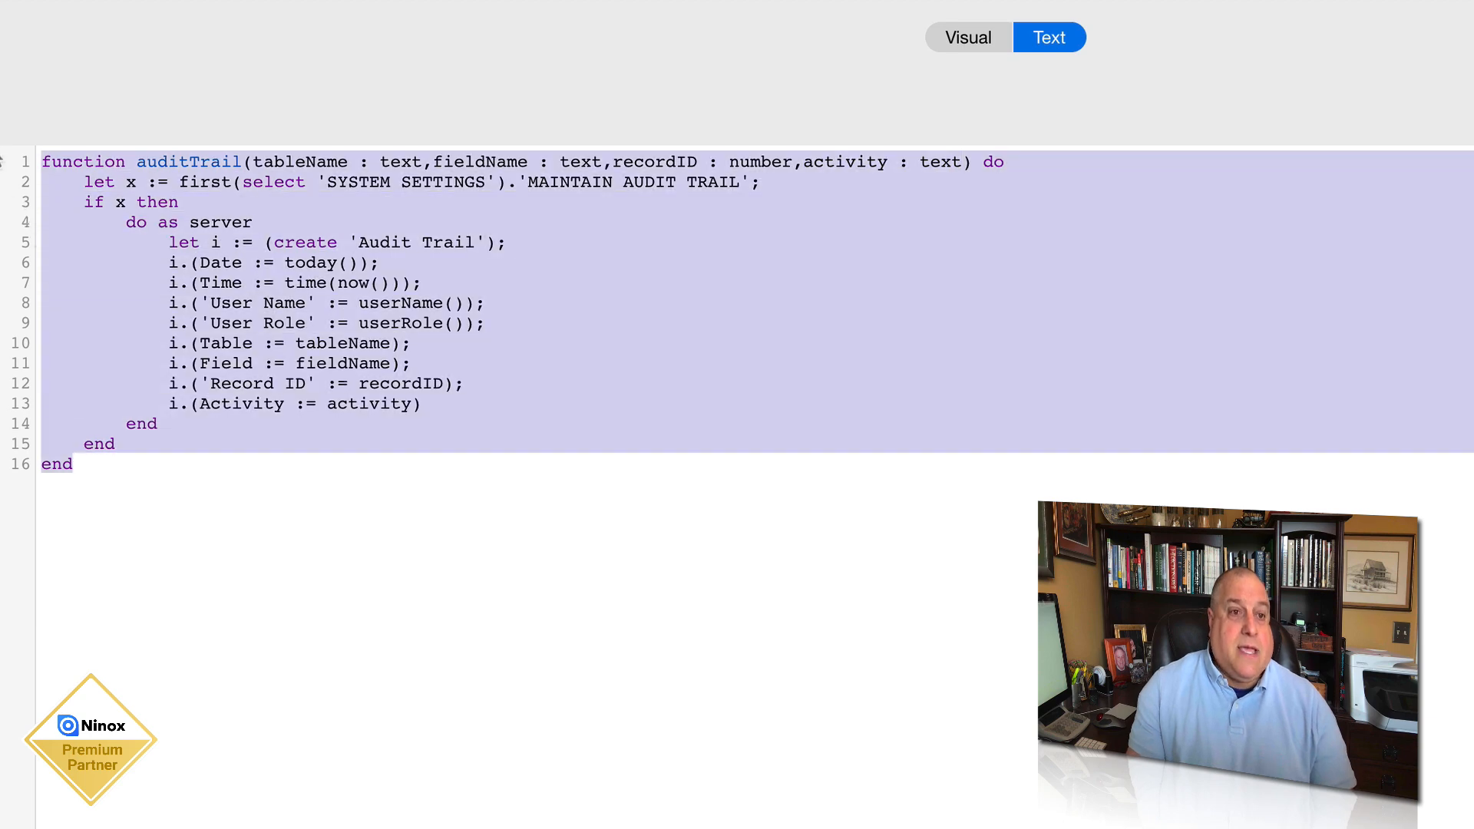
right_click(259, 284)
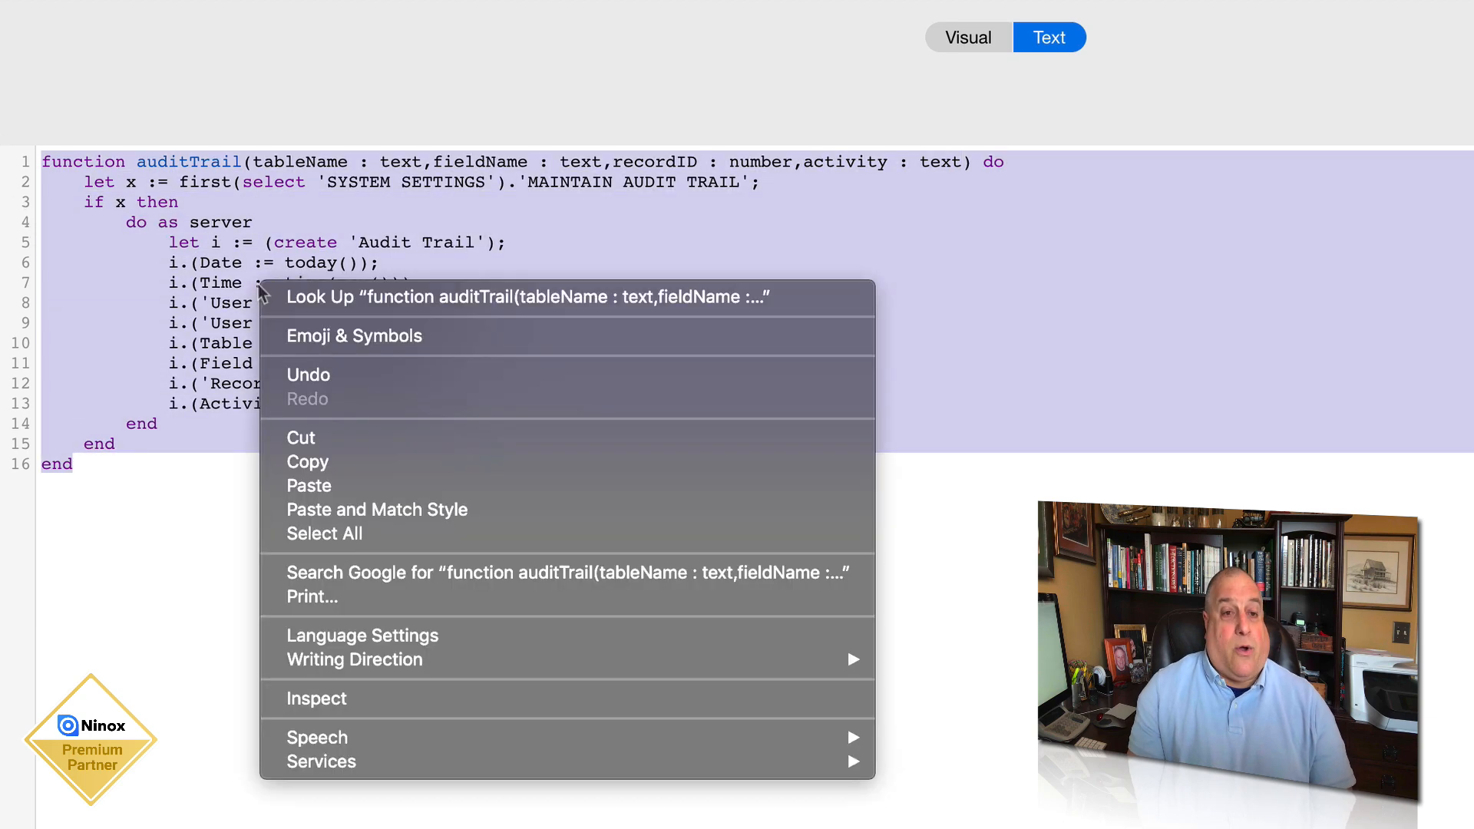
left_click(307, 463)
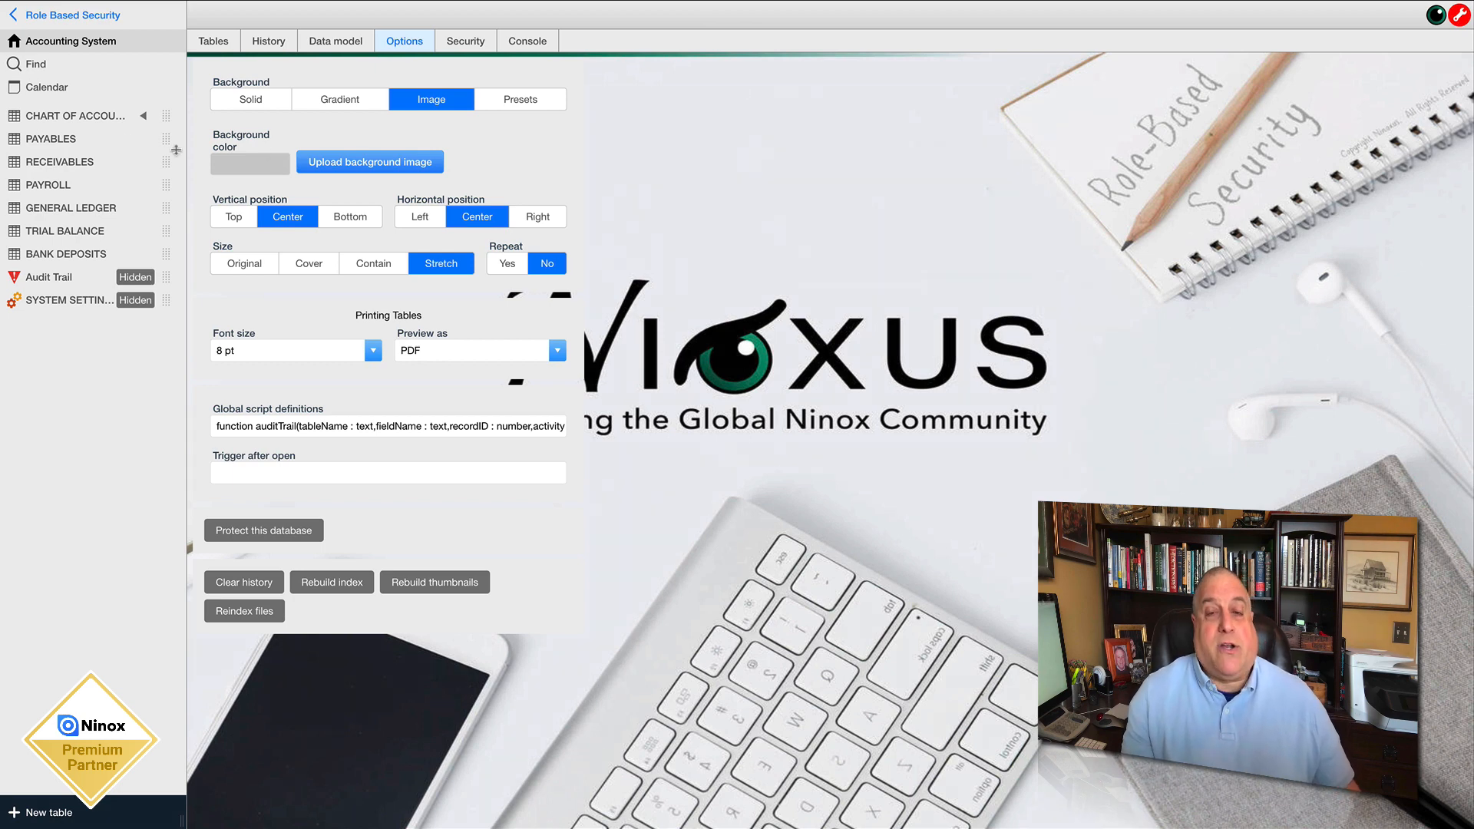
Open the RECEIVABLES table's Trigger on create script and examine its auditTrail function call
left_click(61, 164)
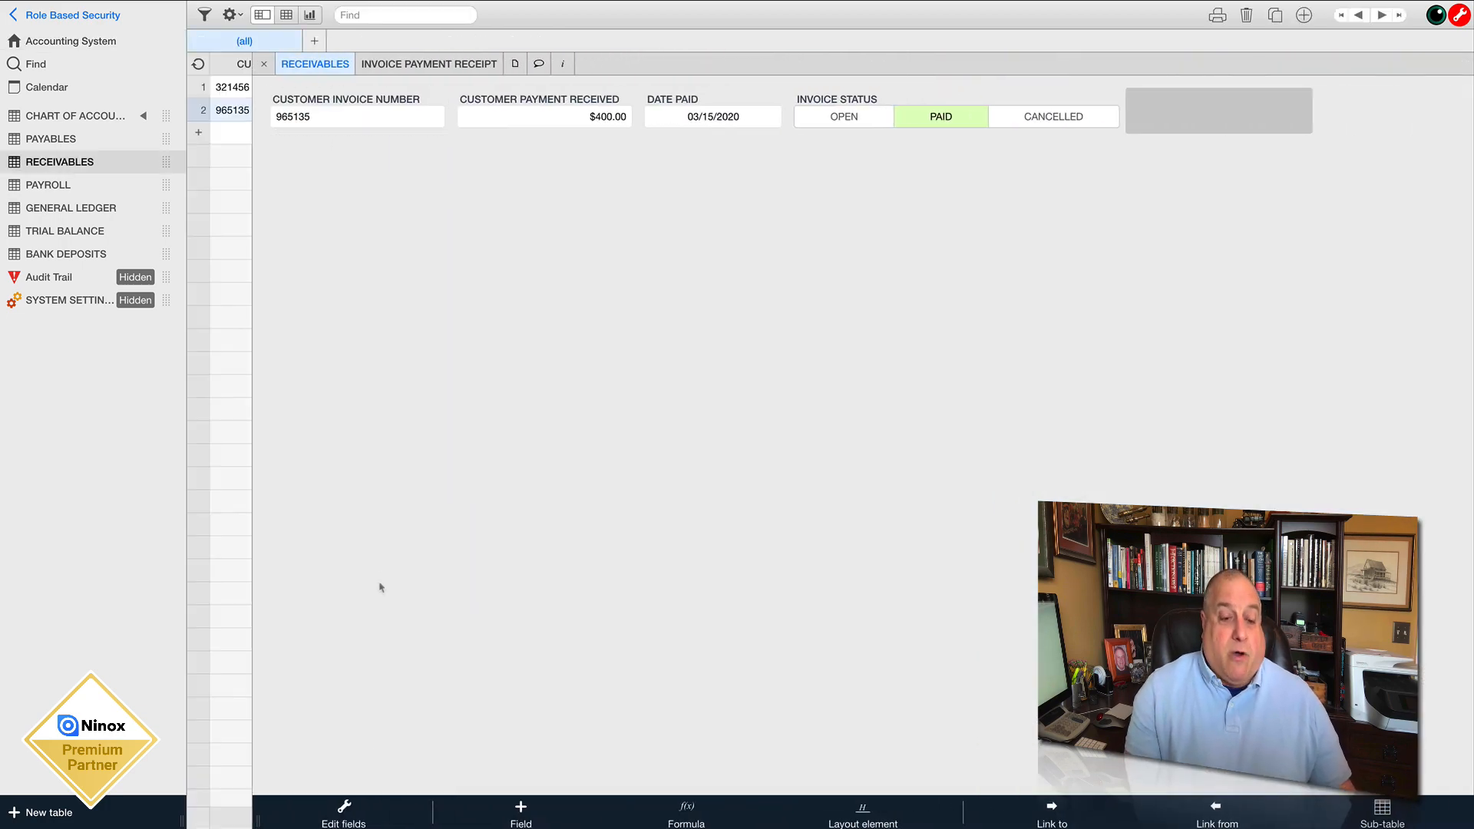
left_click(338, 818)
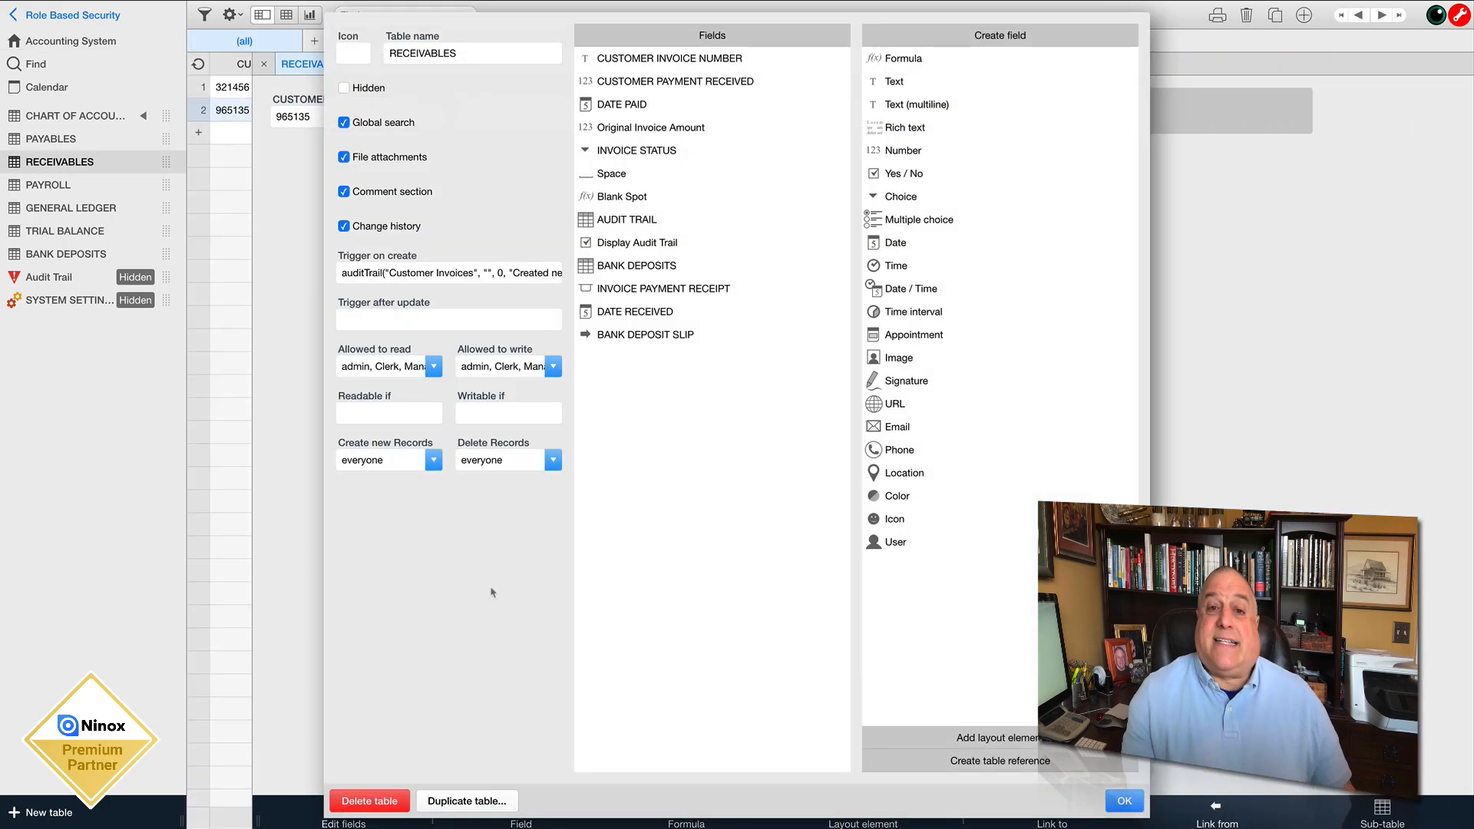
left_click(402, 278)
left_click_drag(228, 106, 277, 108)
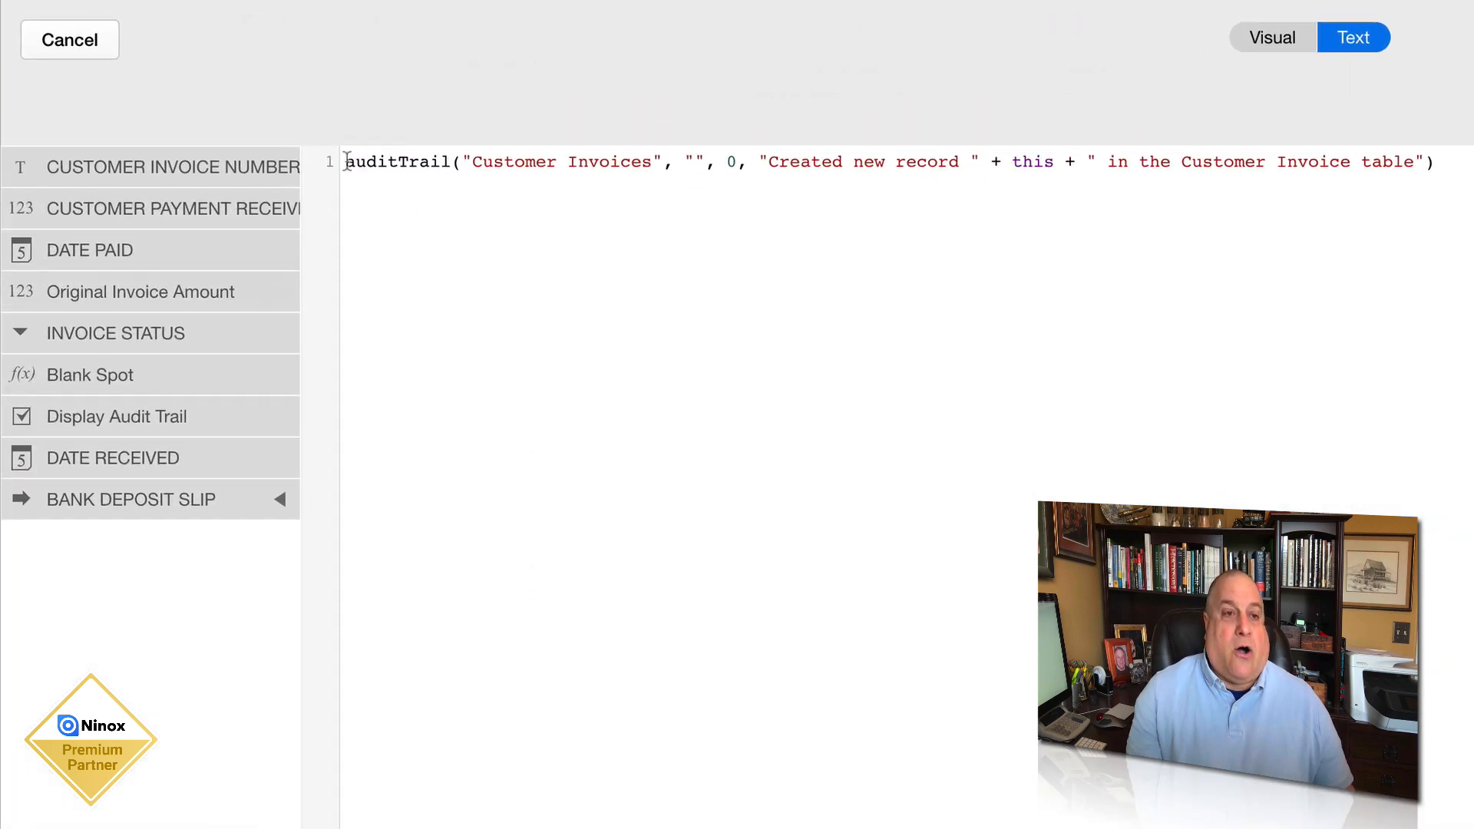
left_click_drag(419, 164, 450, 163)
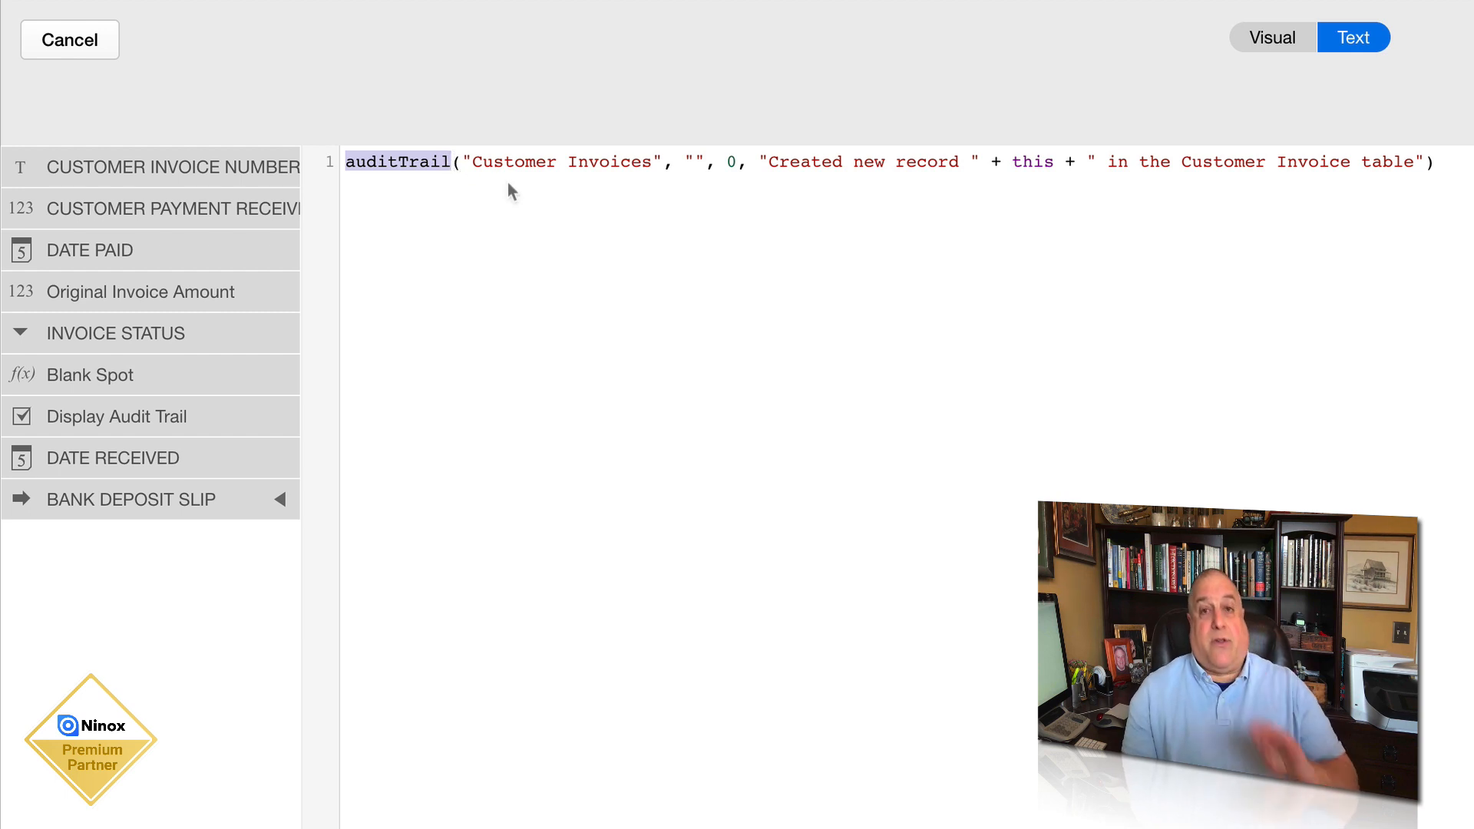
Examine the trigger call's first three arguments: the "Customer Invoices" table name, the empty field name and the record ID 0
left_click_drag(464, 163, 663, 164)
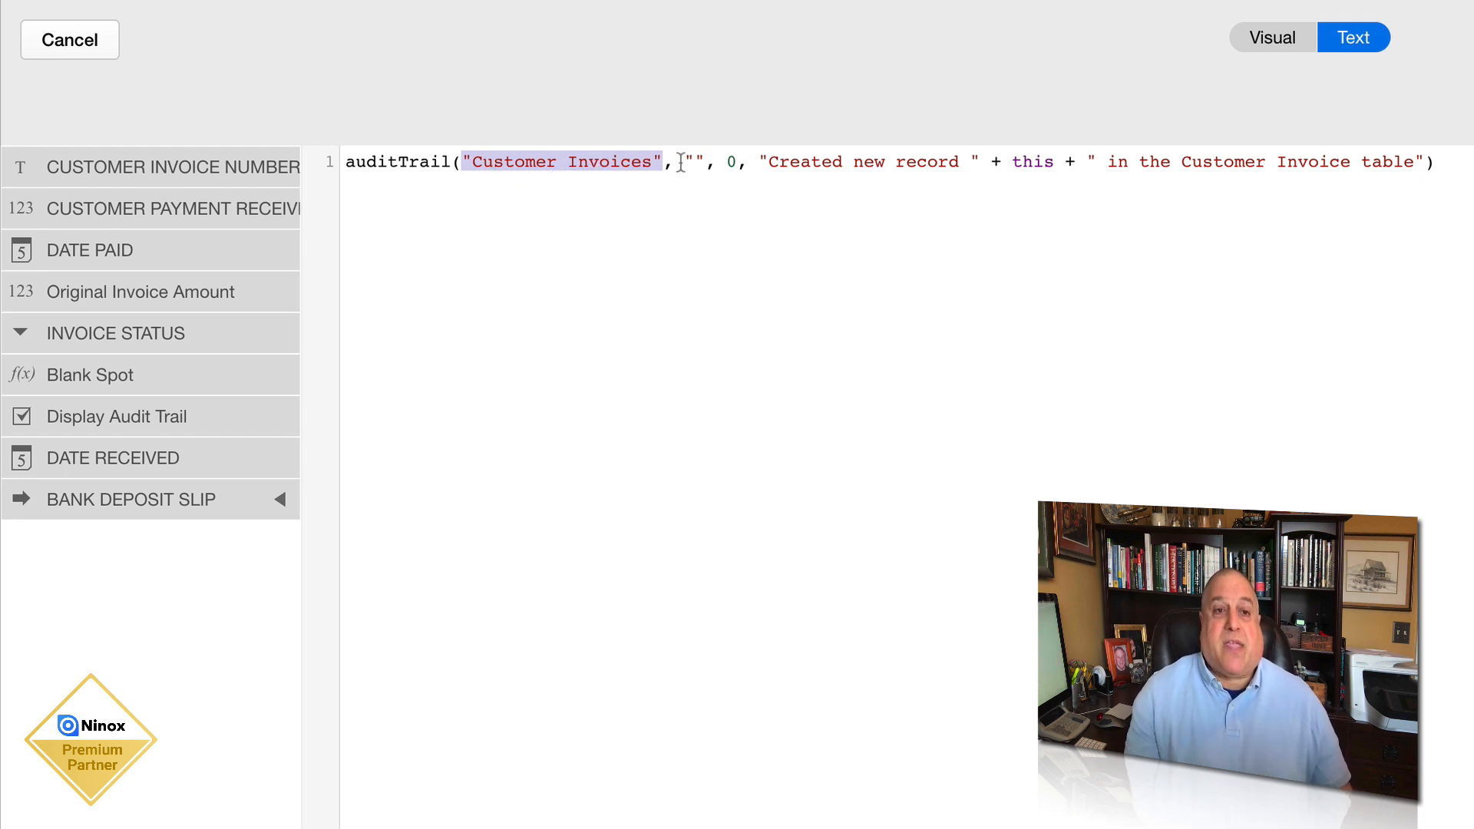
left_click_drag(684, 163, 706, 162)
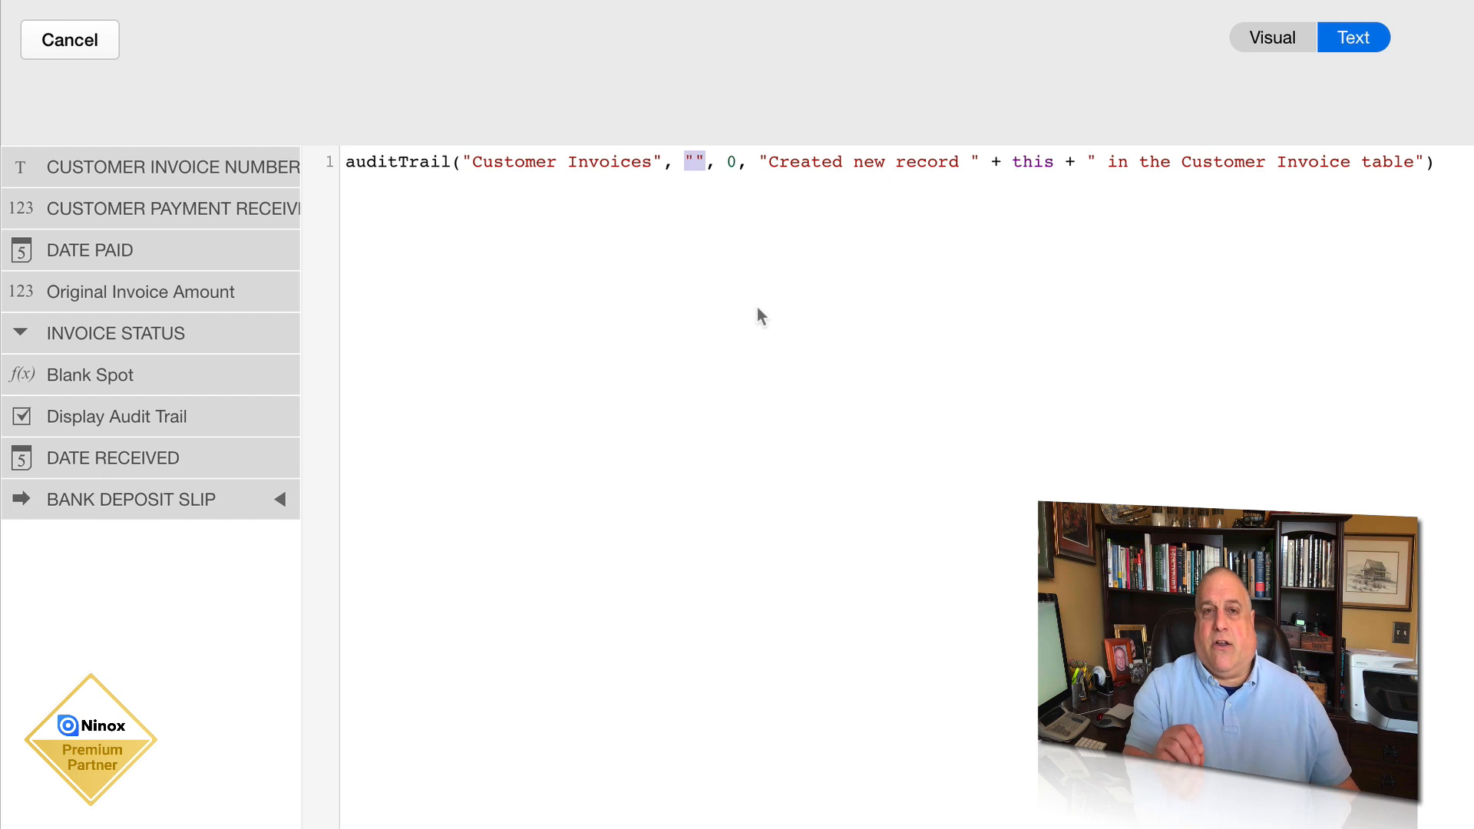
left_click(684, 163)
left_click_drag(683, 163, 701, 162)
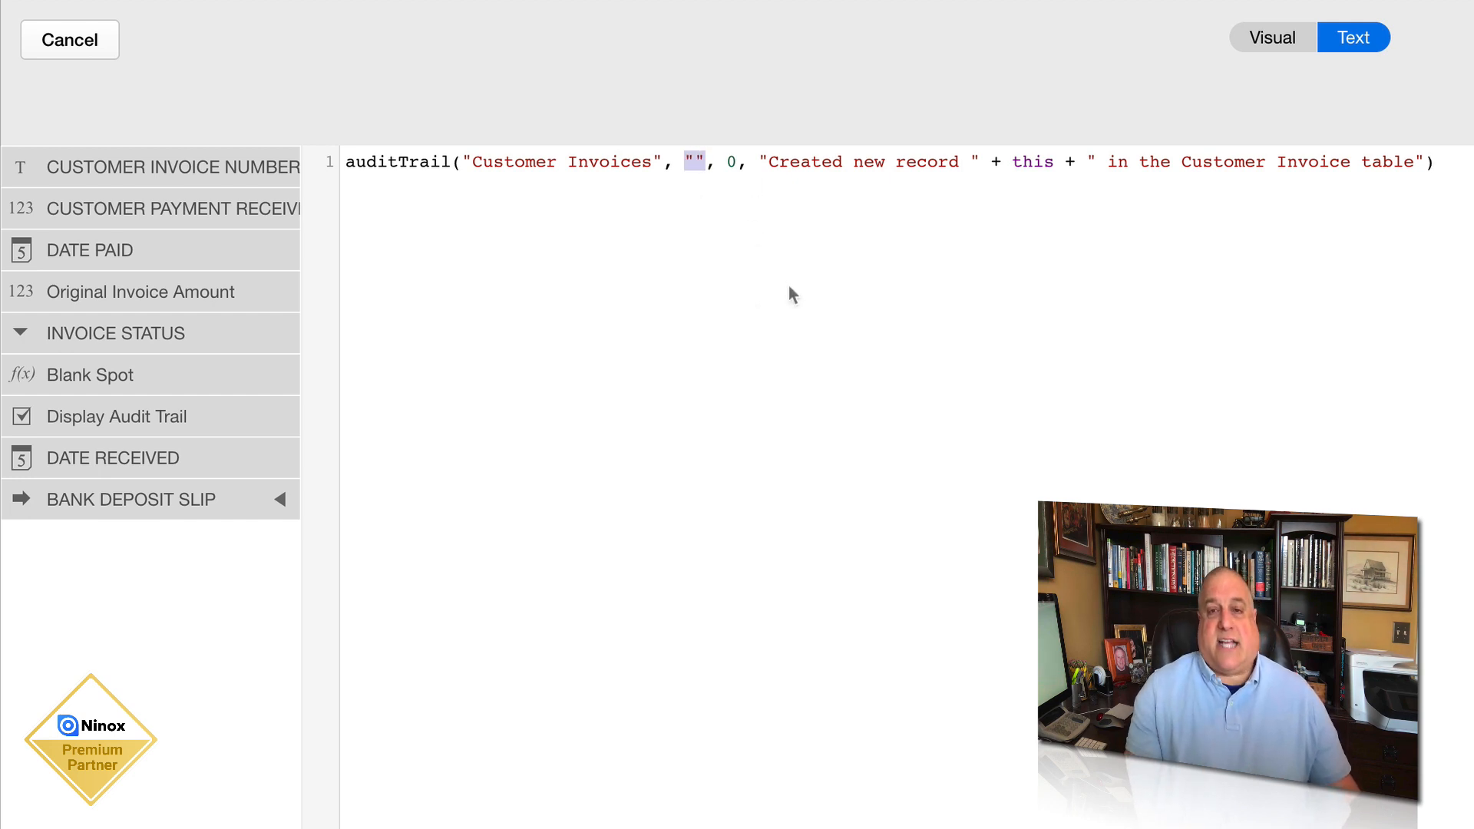
double_click(728, 162)
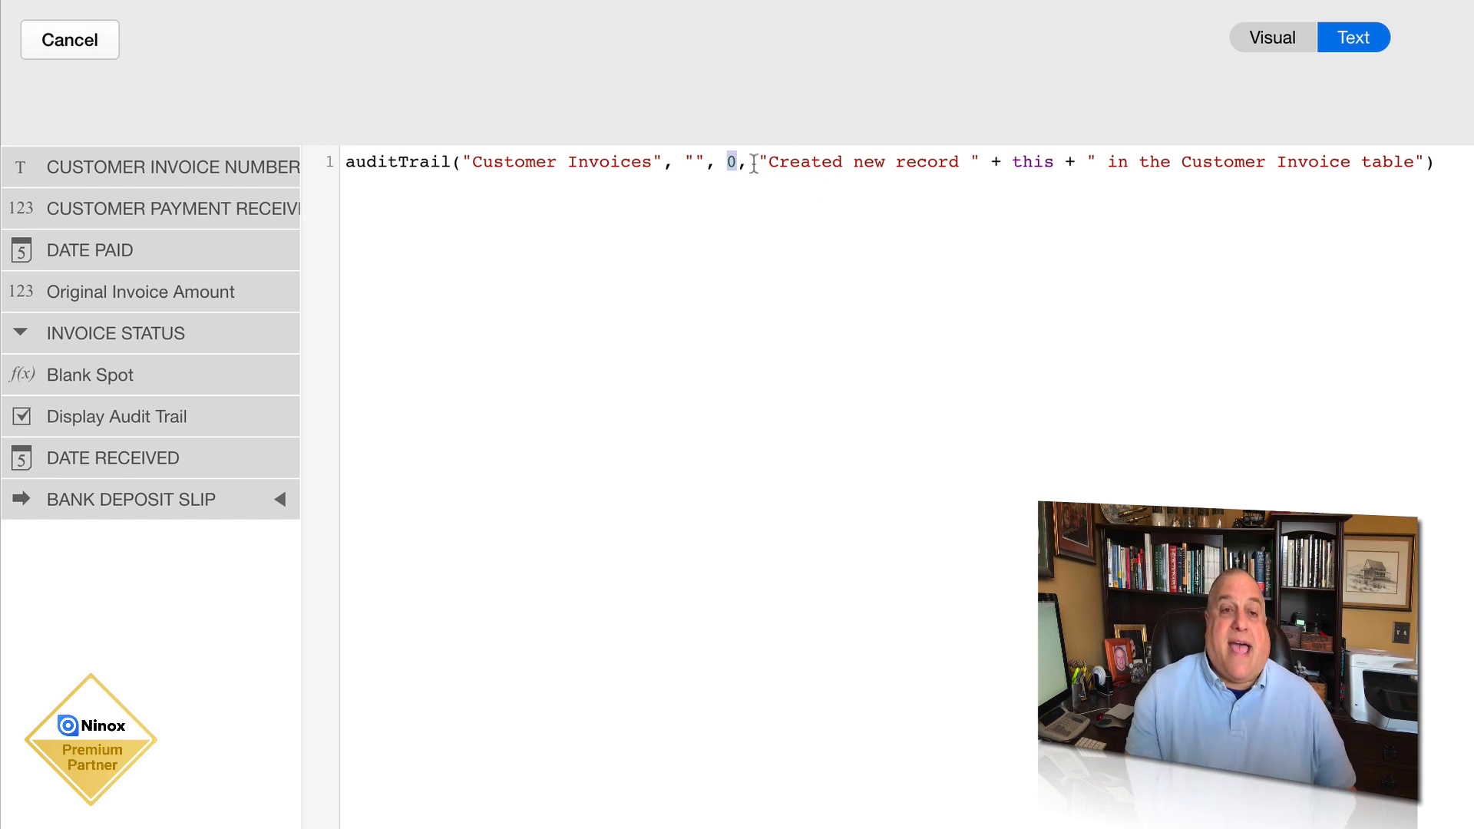
Examine the trigger's activity argument, including the "Created new record" text, the this reference and the closing table text
left_click_drag(757, 164, 1428, 153)
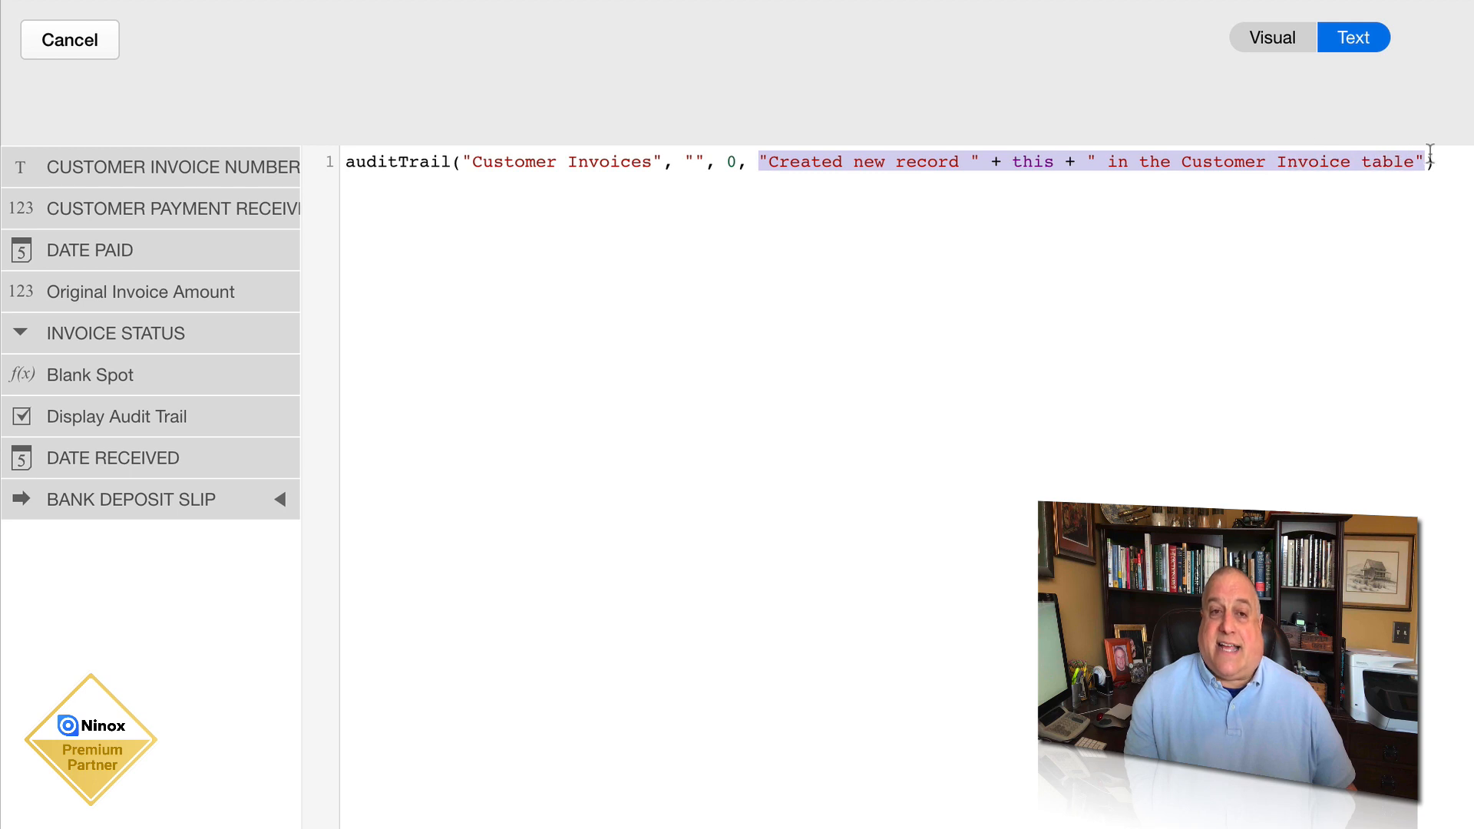
left_click(884, 189)
left_click_drag(759, 162, 980, 163)
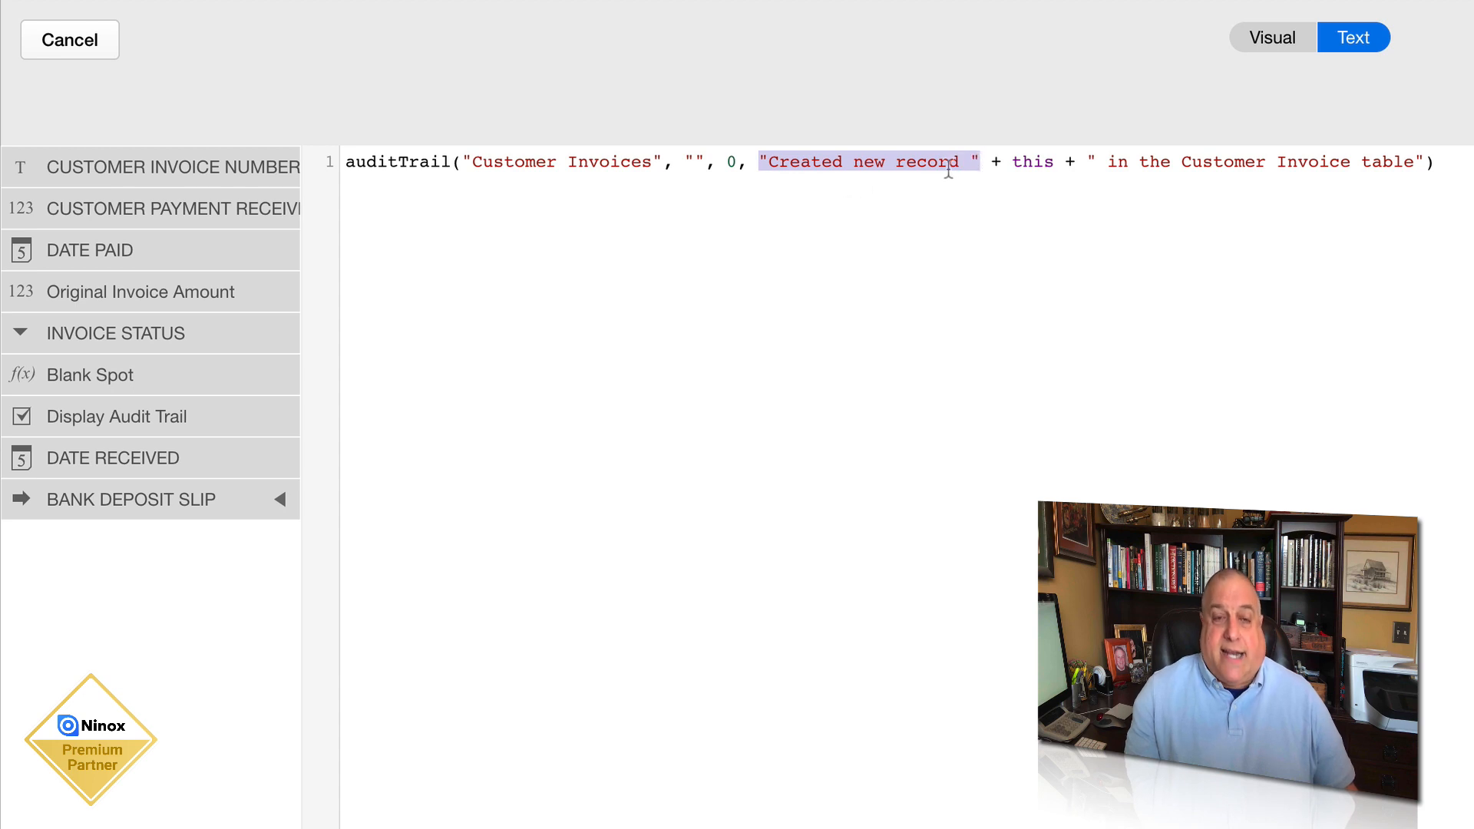
left_click_drag(1012, 162, 1051, 162)
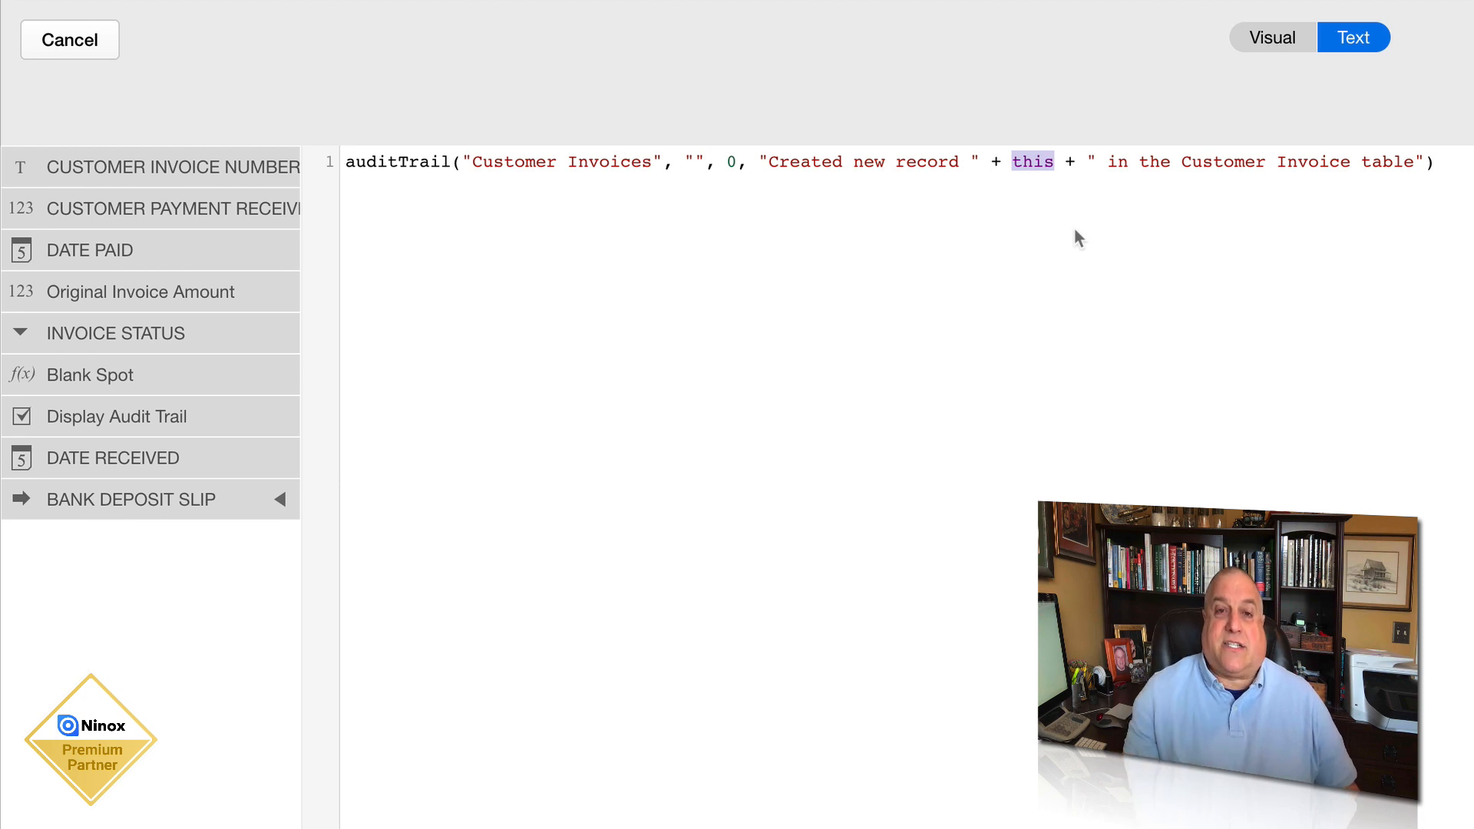
left_click_drag(1086, 162, 1424, 162)
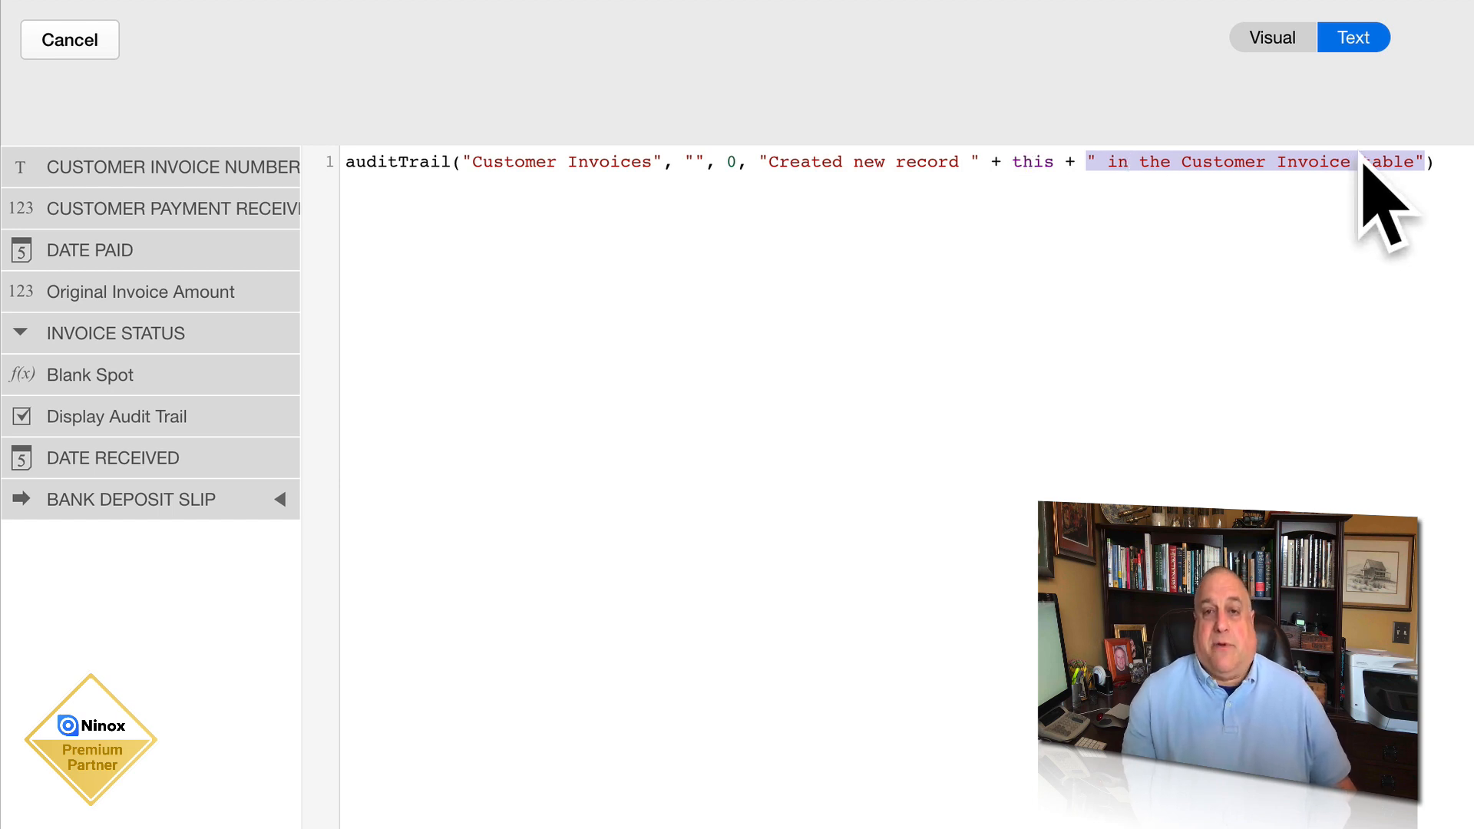
Review the complete auditTrail call, leave the trigger script without changes, and close the RECEIVABLES table settings
left_click_drag(1446, 165, 298, 150)
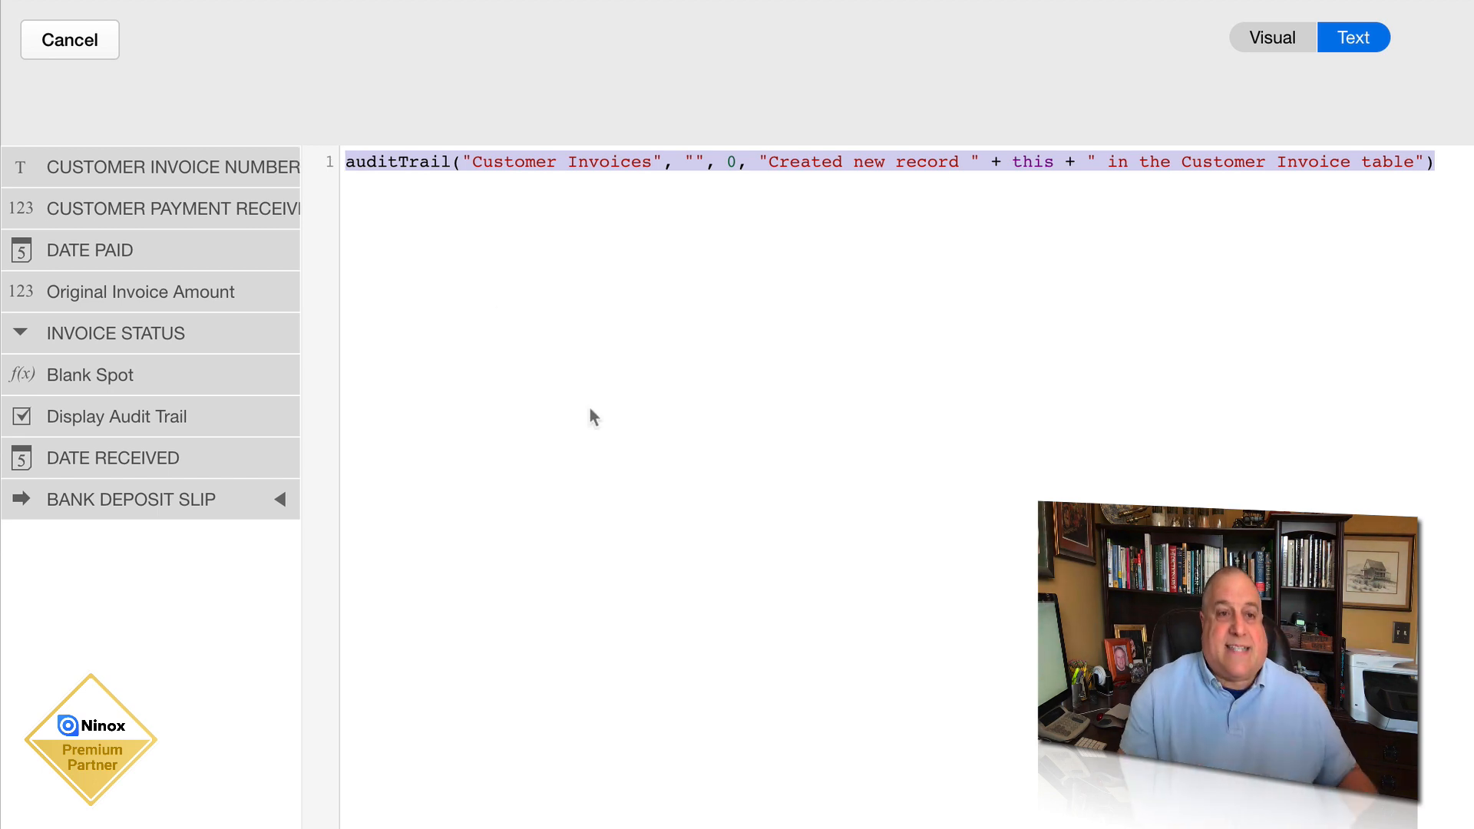
left_click(621, 375)
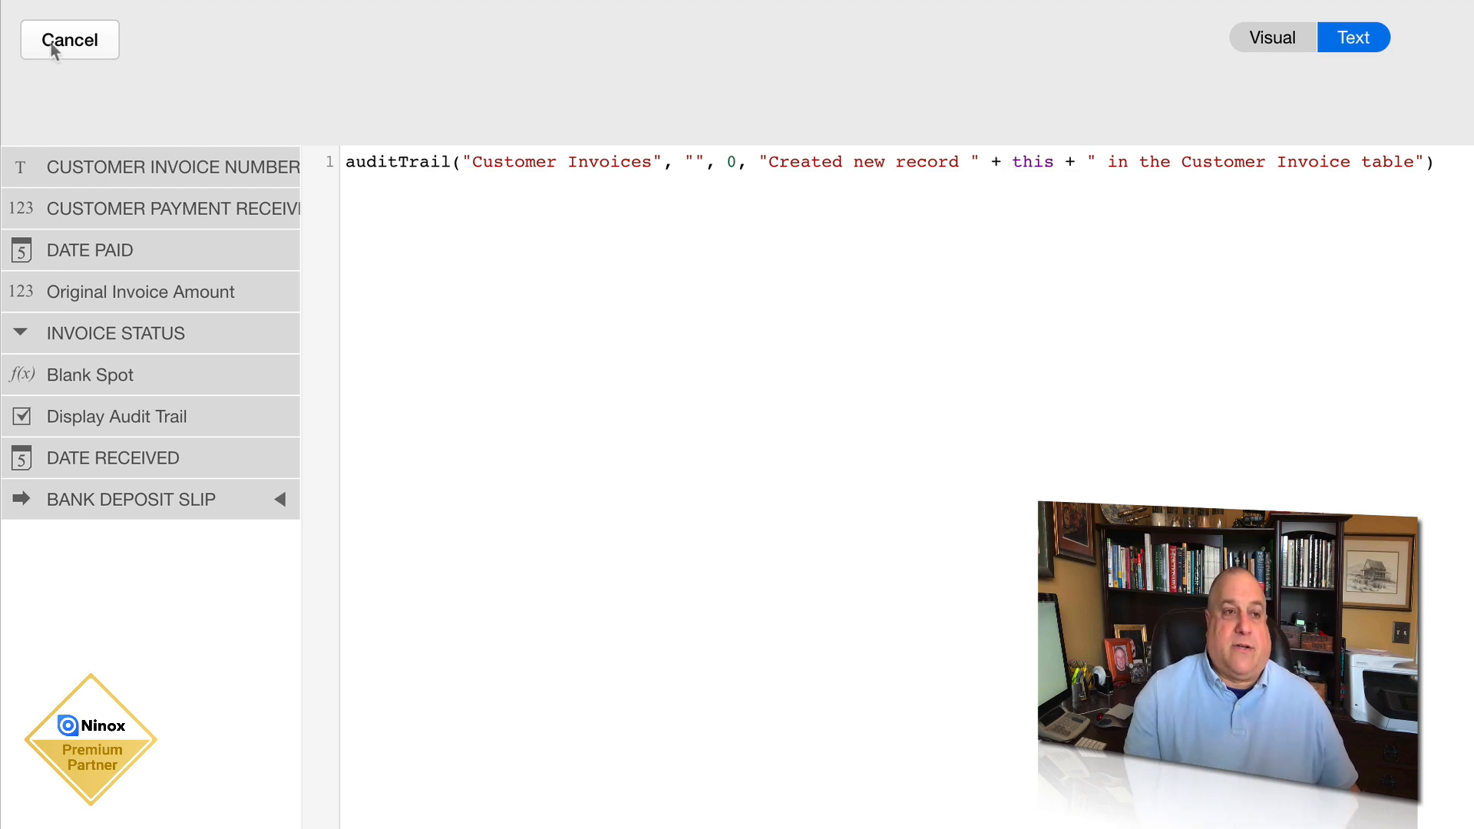
left_click(86, 47)
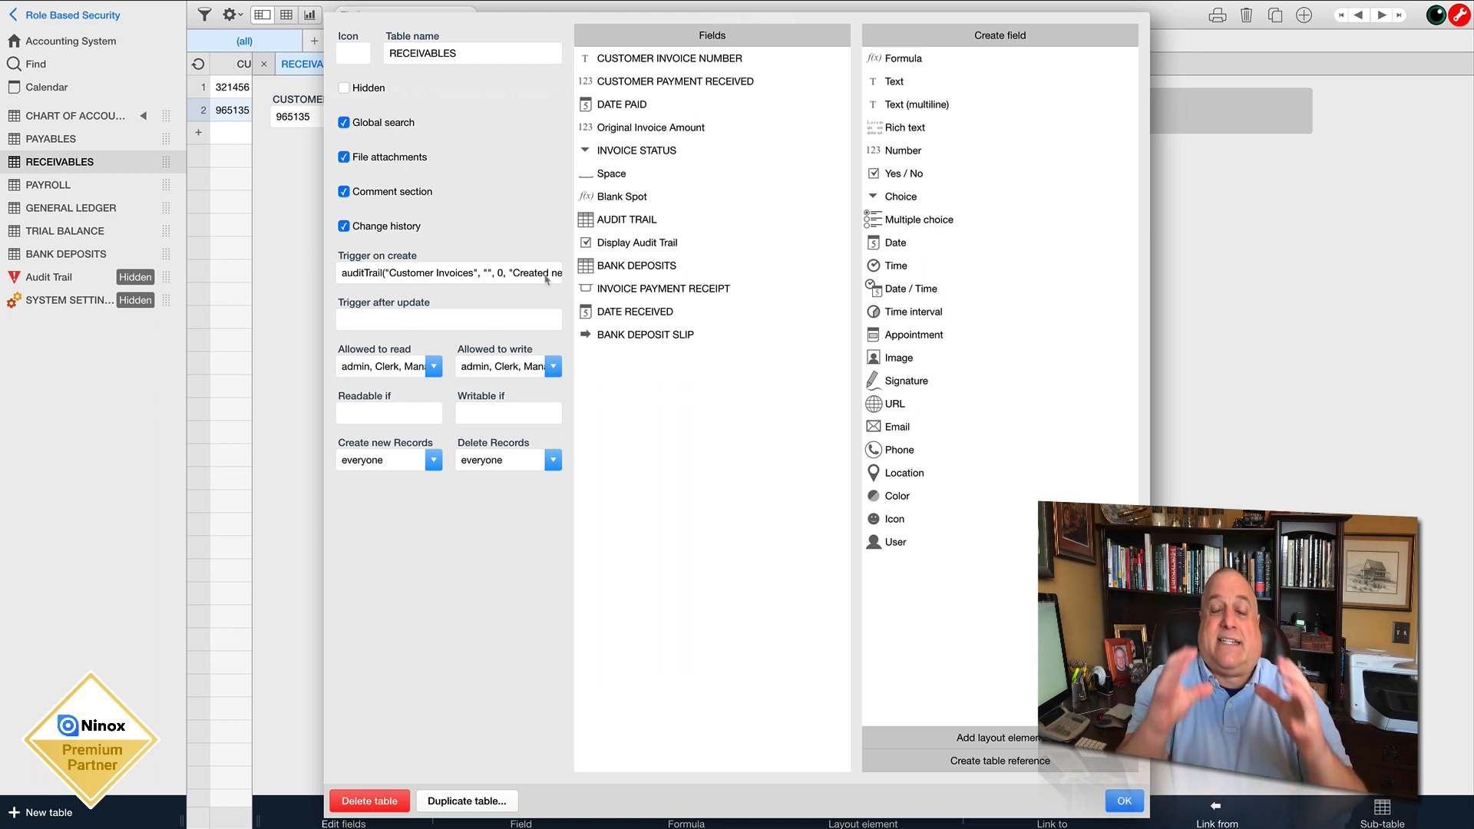
left_click(1121, 802)
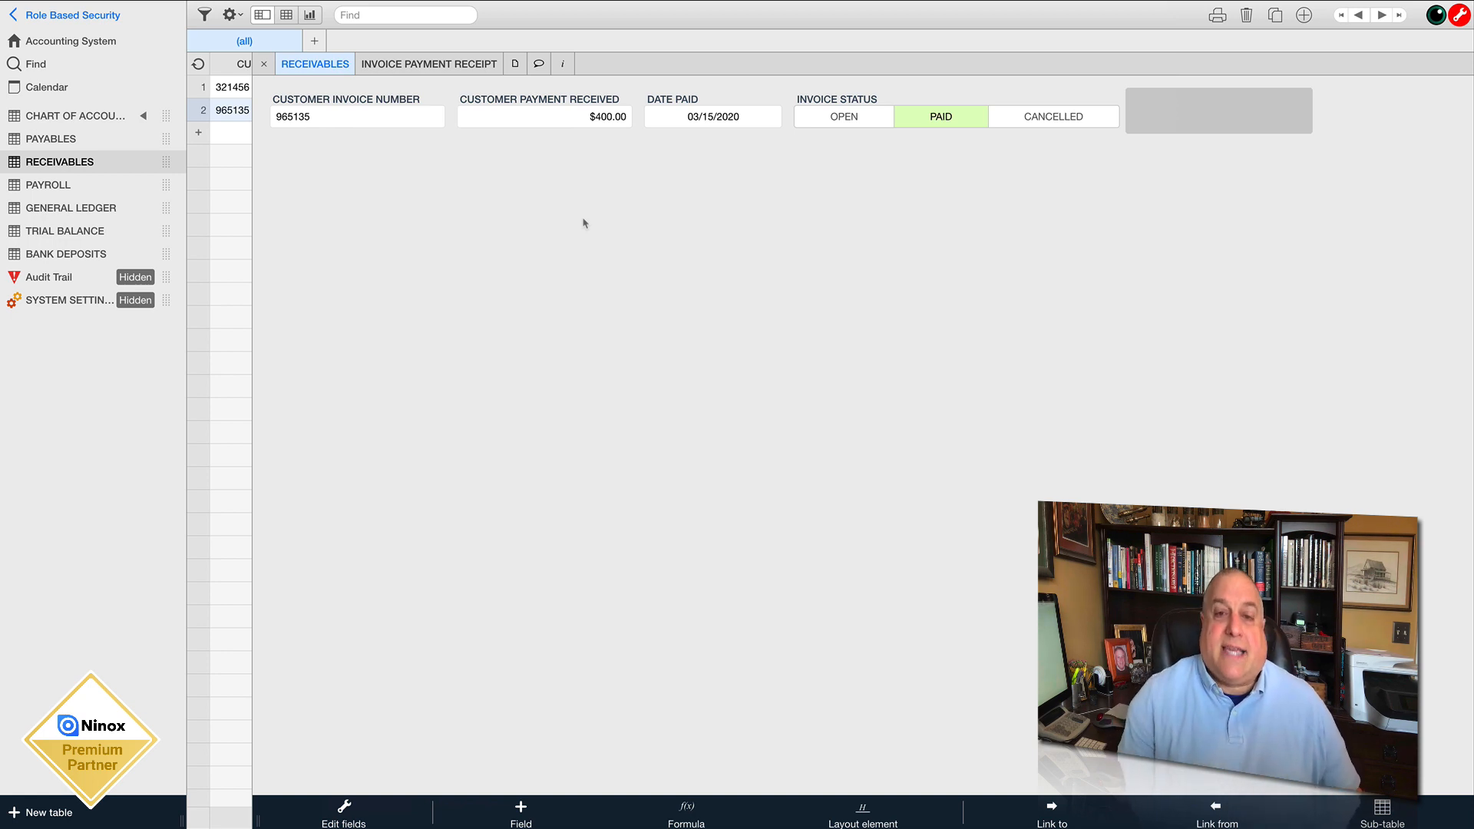
Open the INVOICE STATUS field's Trigger after update script and examine the auditTrail function name
left_click(912, 95)
left_click(952, 109)
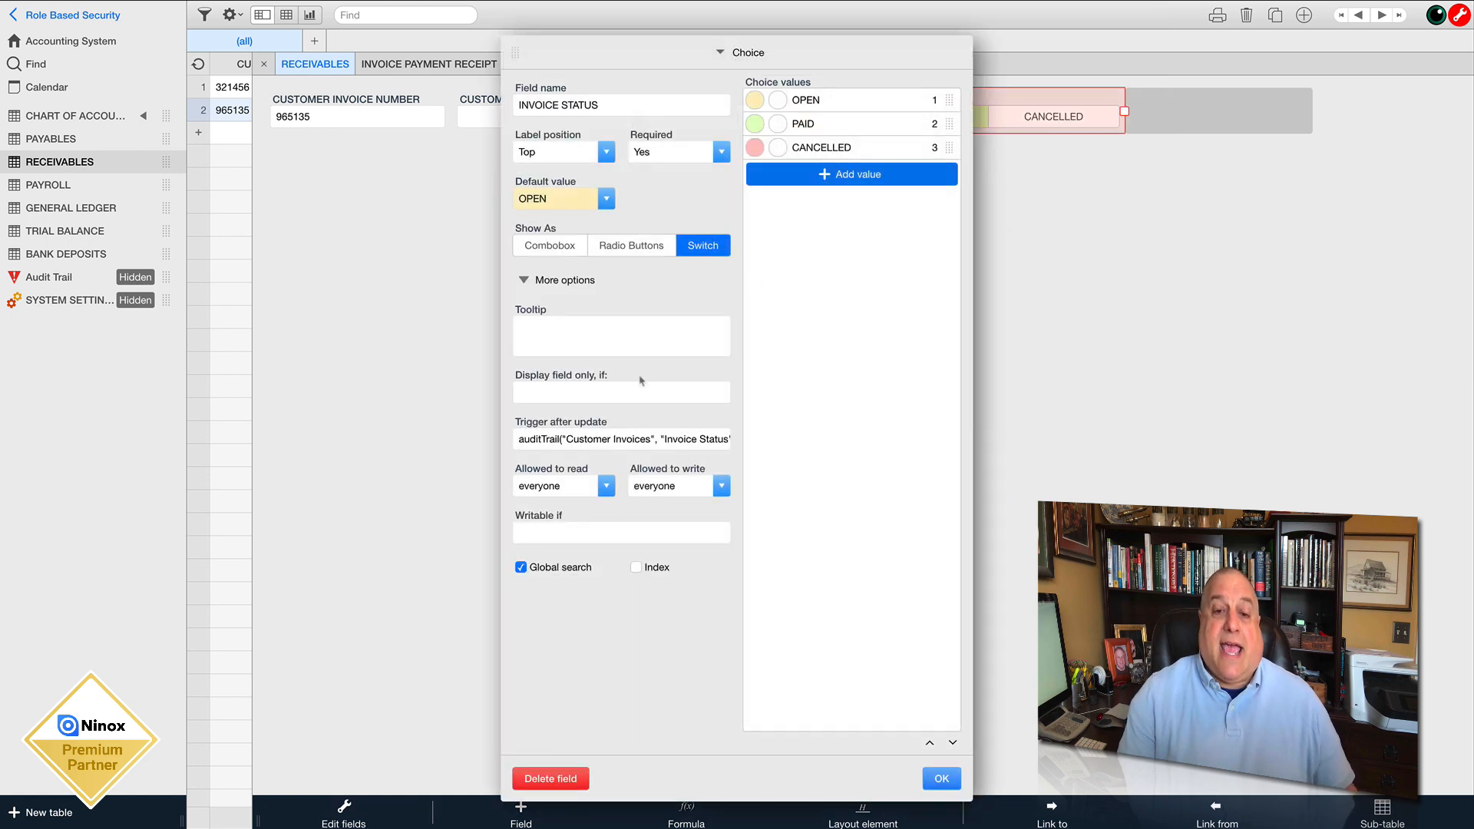
left_click(579, 444)
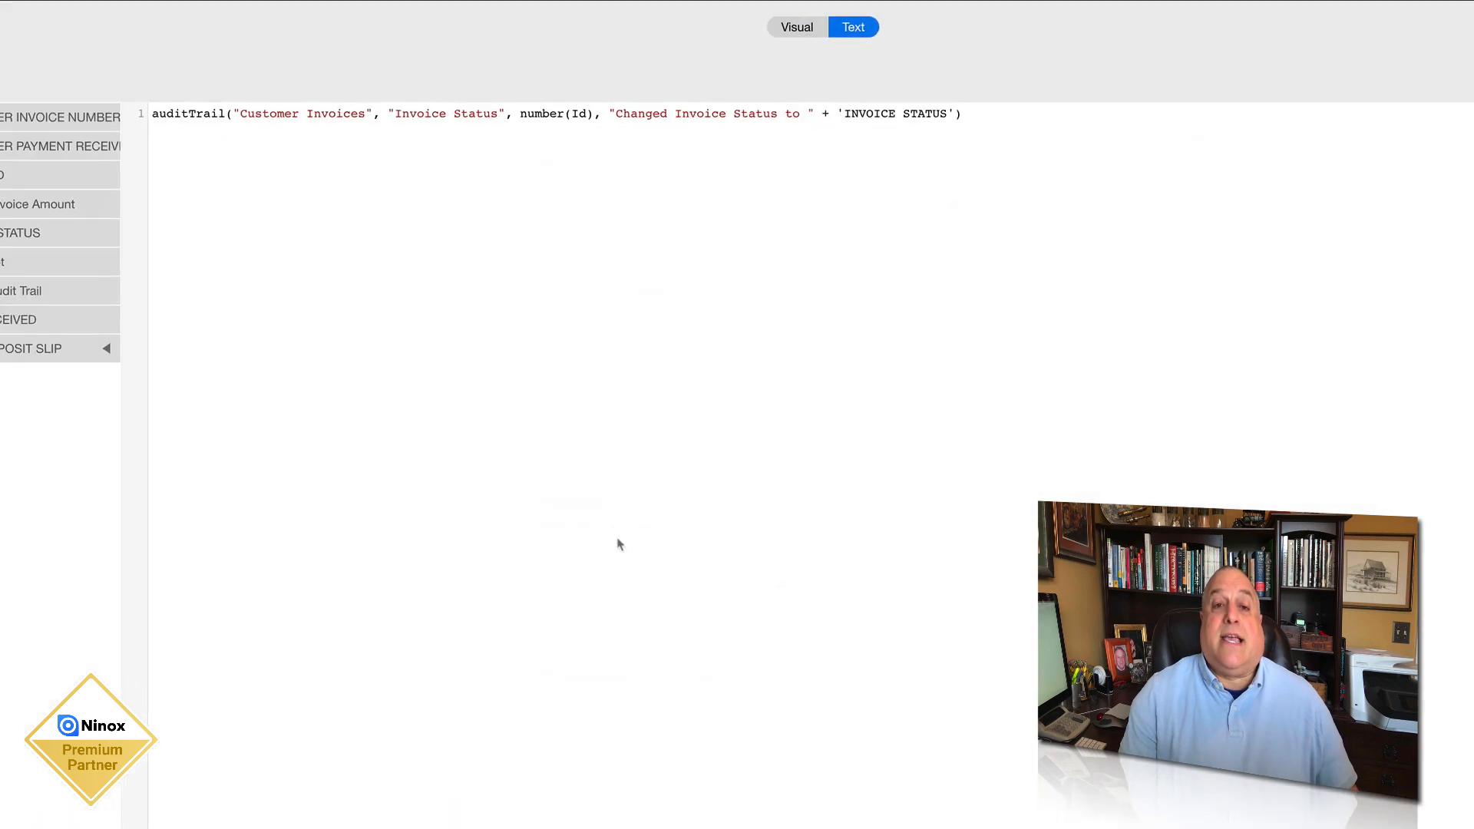
left_click_drag(146, 162, 49, 161)
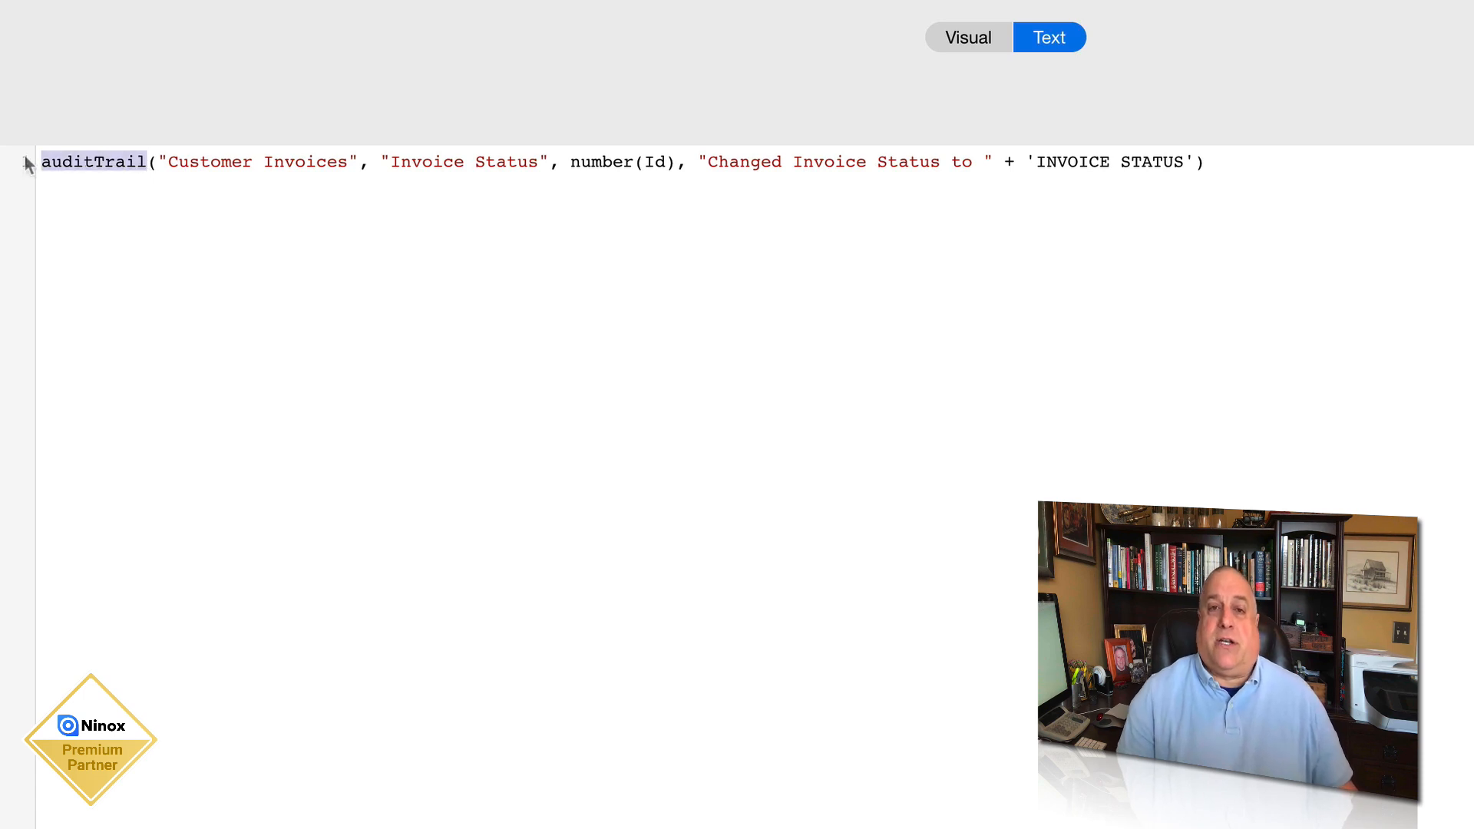
Examine the trigger call's first three arguments: the "Customer Invoices" table name, the "Invoice Status" field name and number(Id)
left_click_drag(158, 161, 358, 162)
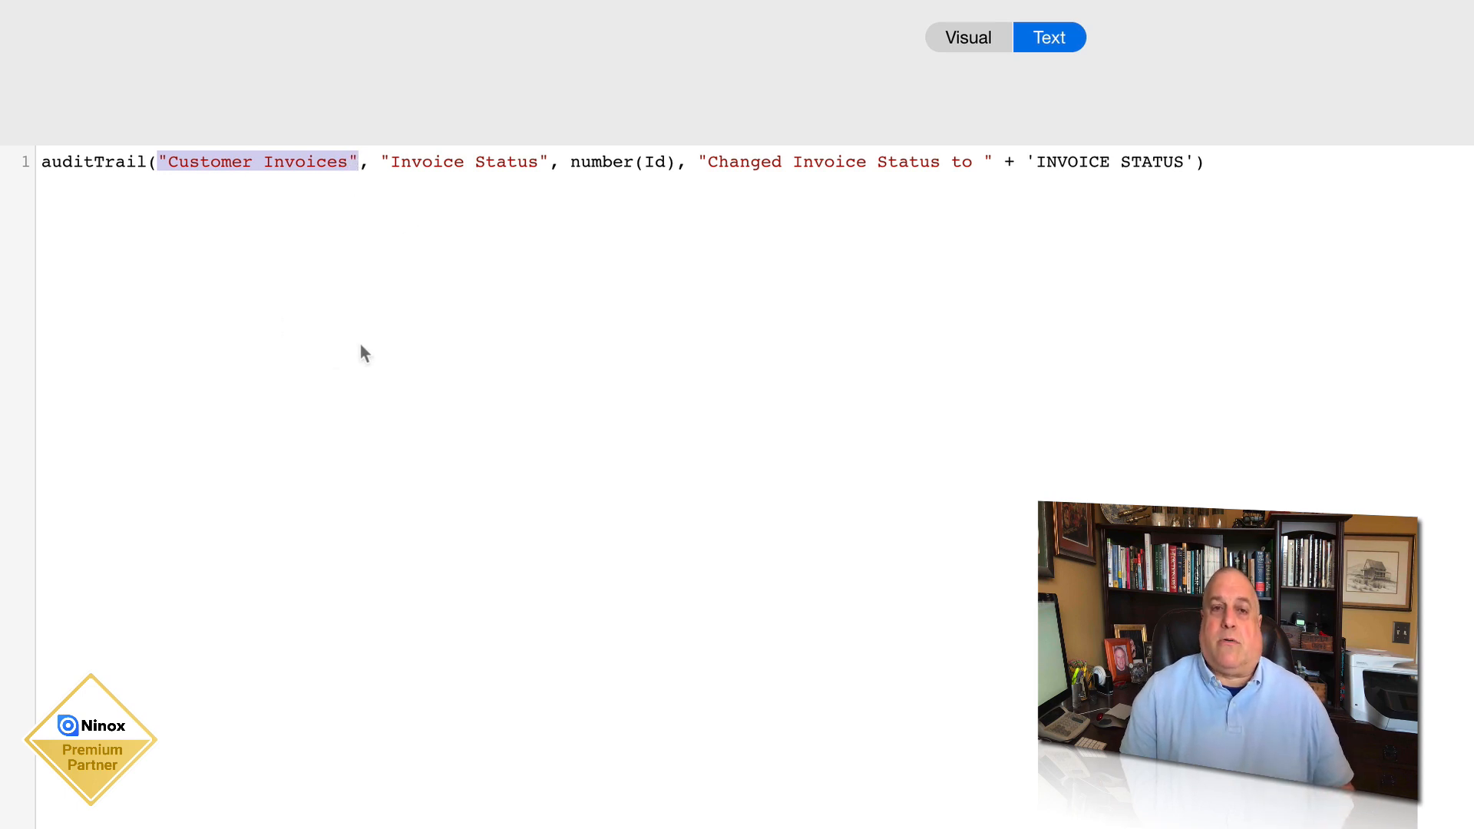
left_click_drag(380, 161, 550, 153)
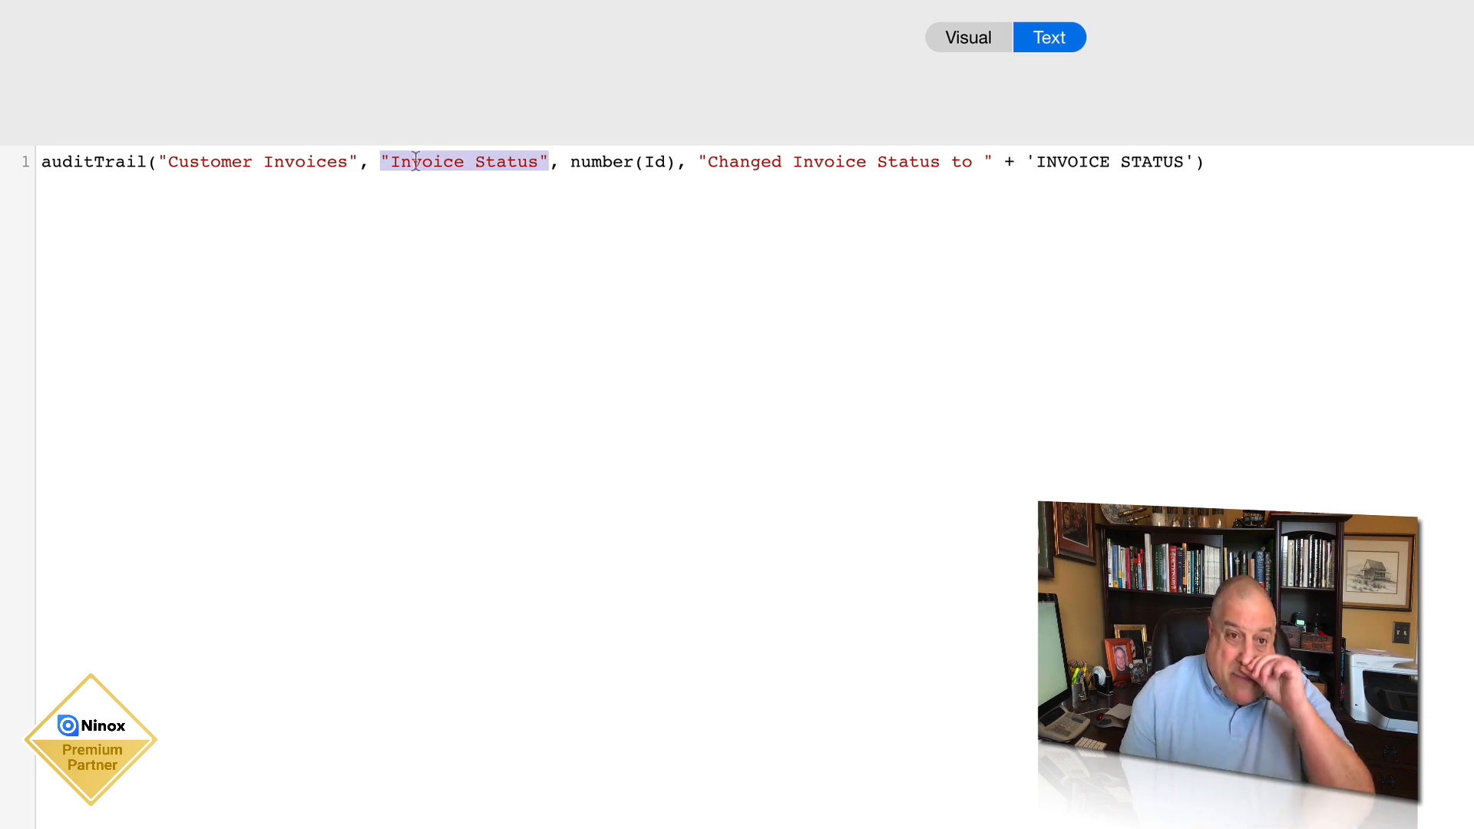
left_click(385, 194)
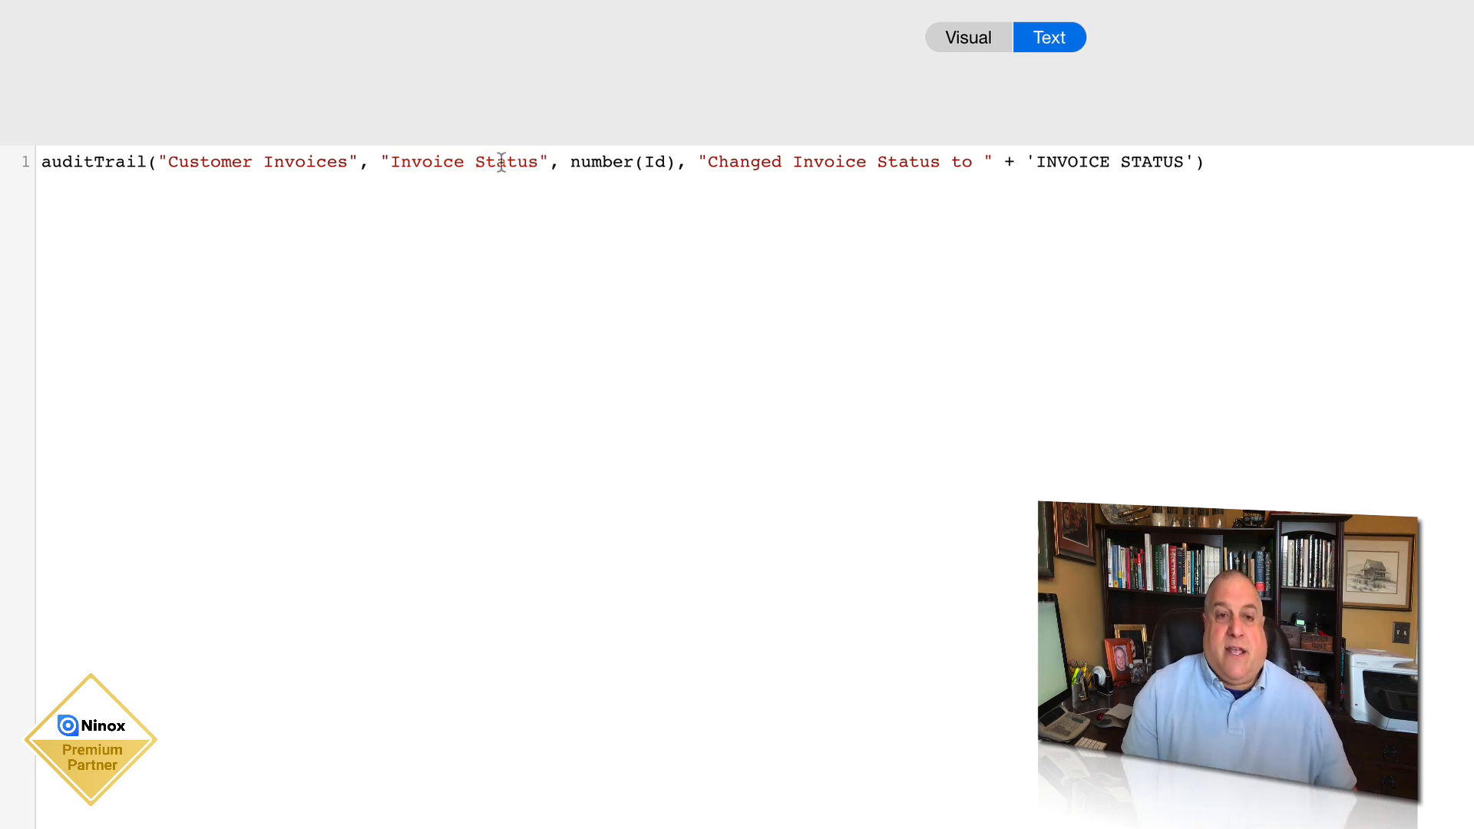
left_click_drag(551, 156, 379, 154)
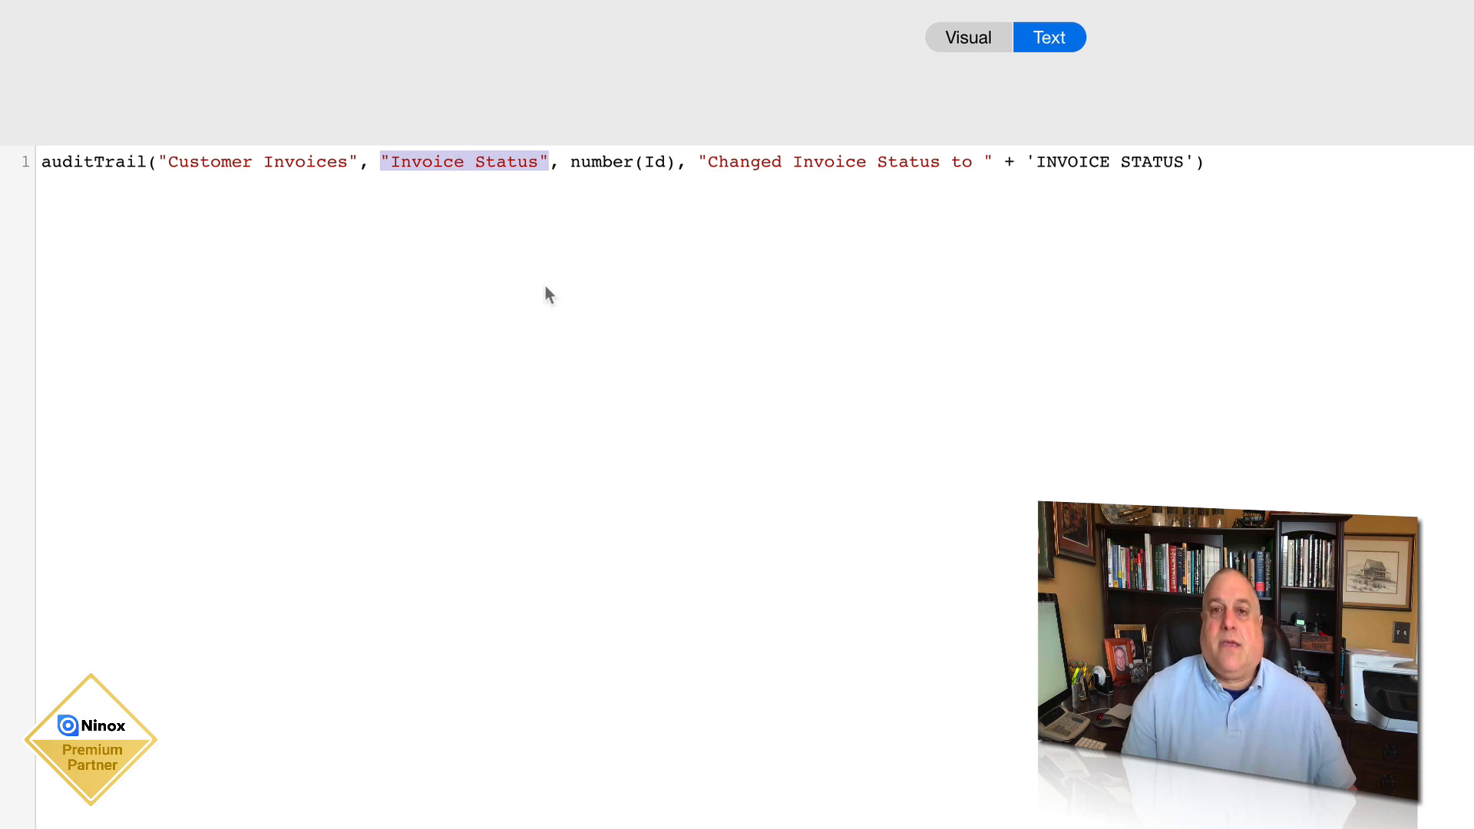
left_click_drag(571, 162, 675, 161)
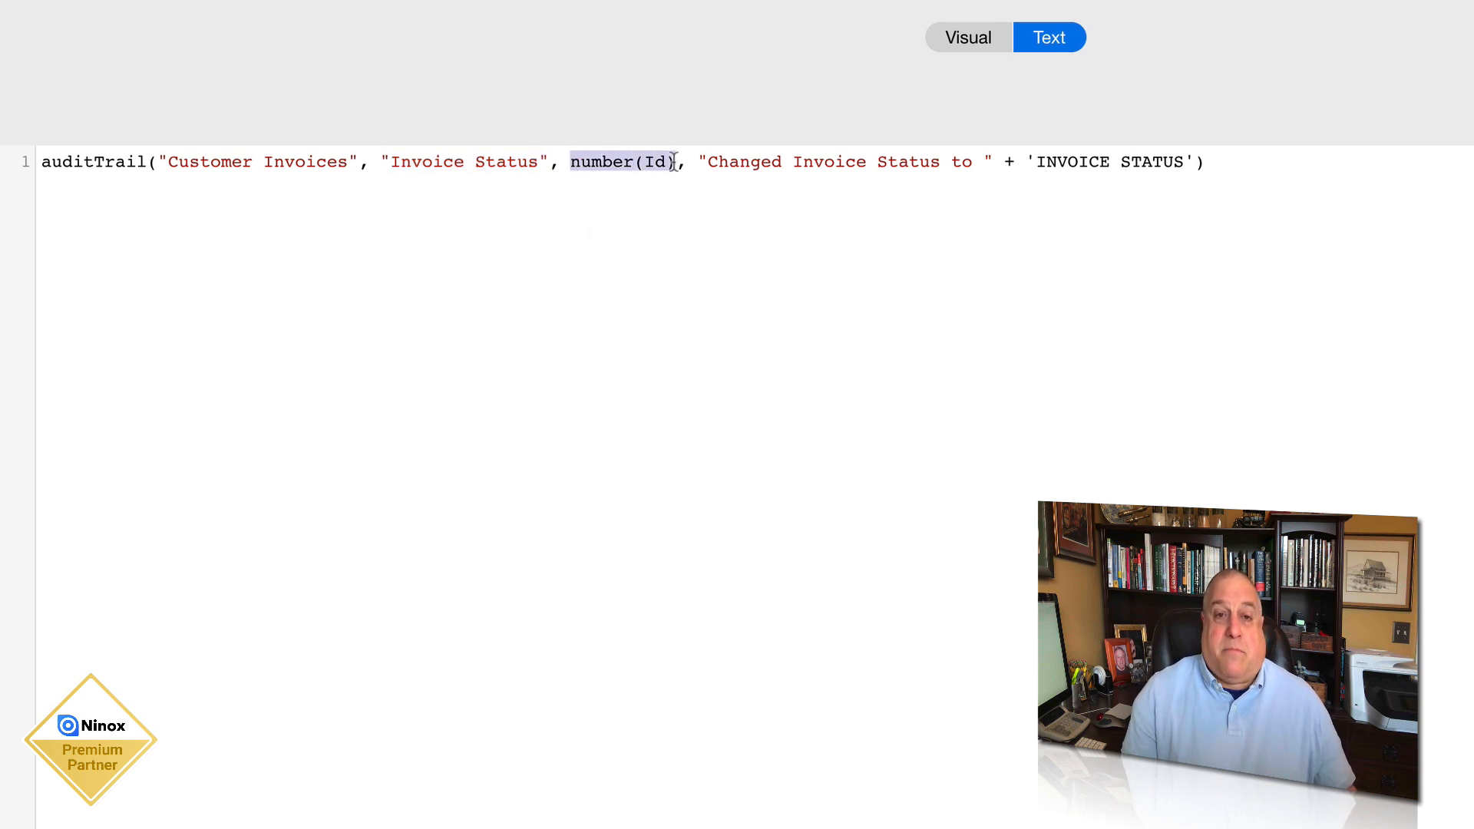
left_click(666, 232)
left_click_drag(570, 162, 633, 161)
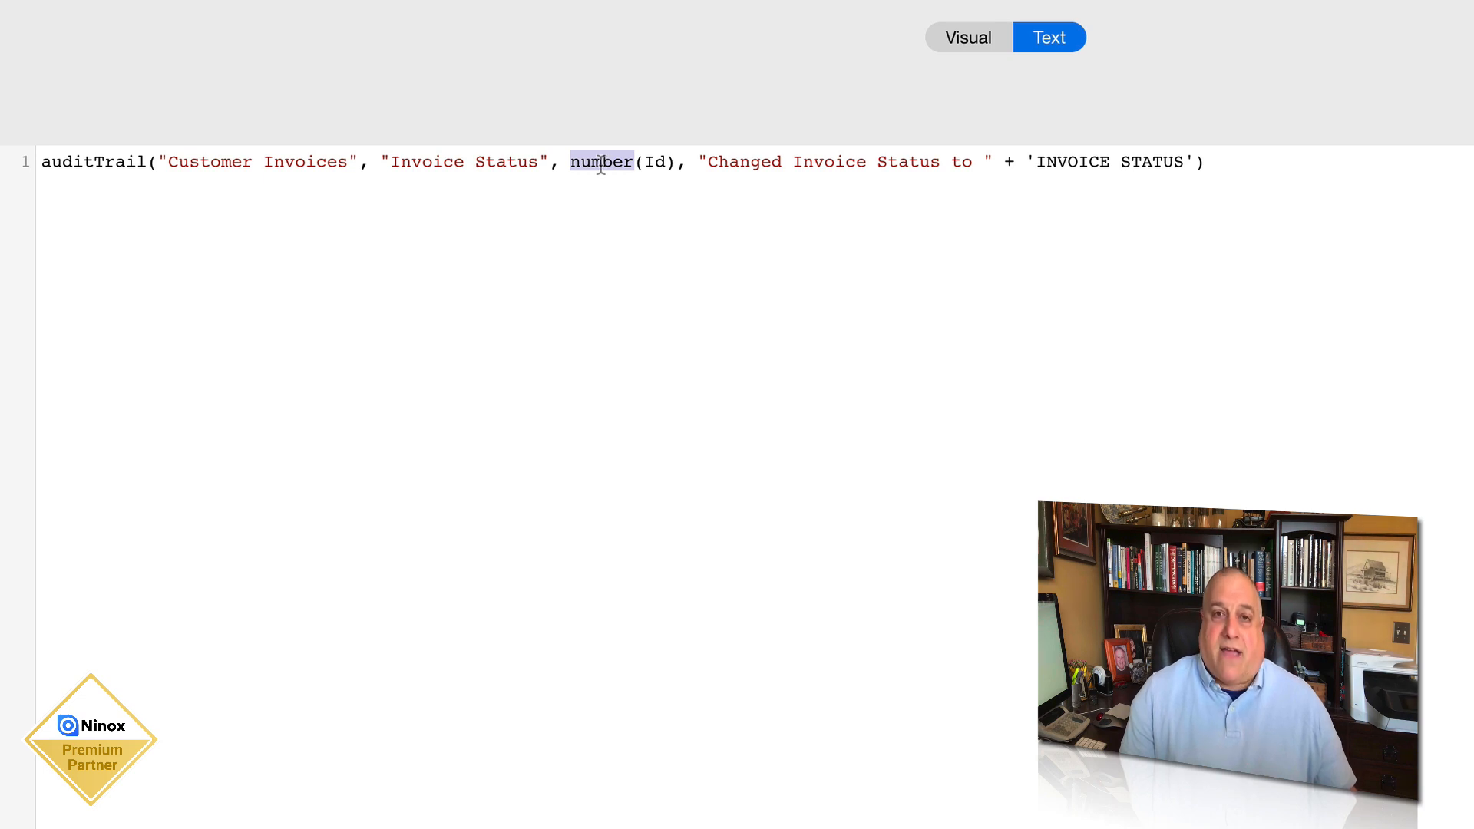
Examine the activity argument that joins the "Changed Invoice Status to " text with the 'INVOICE STATUS' field value
left_click(693, 161)
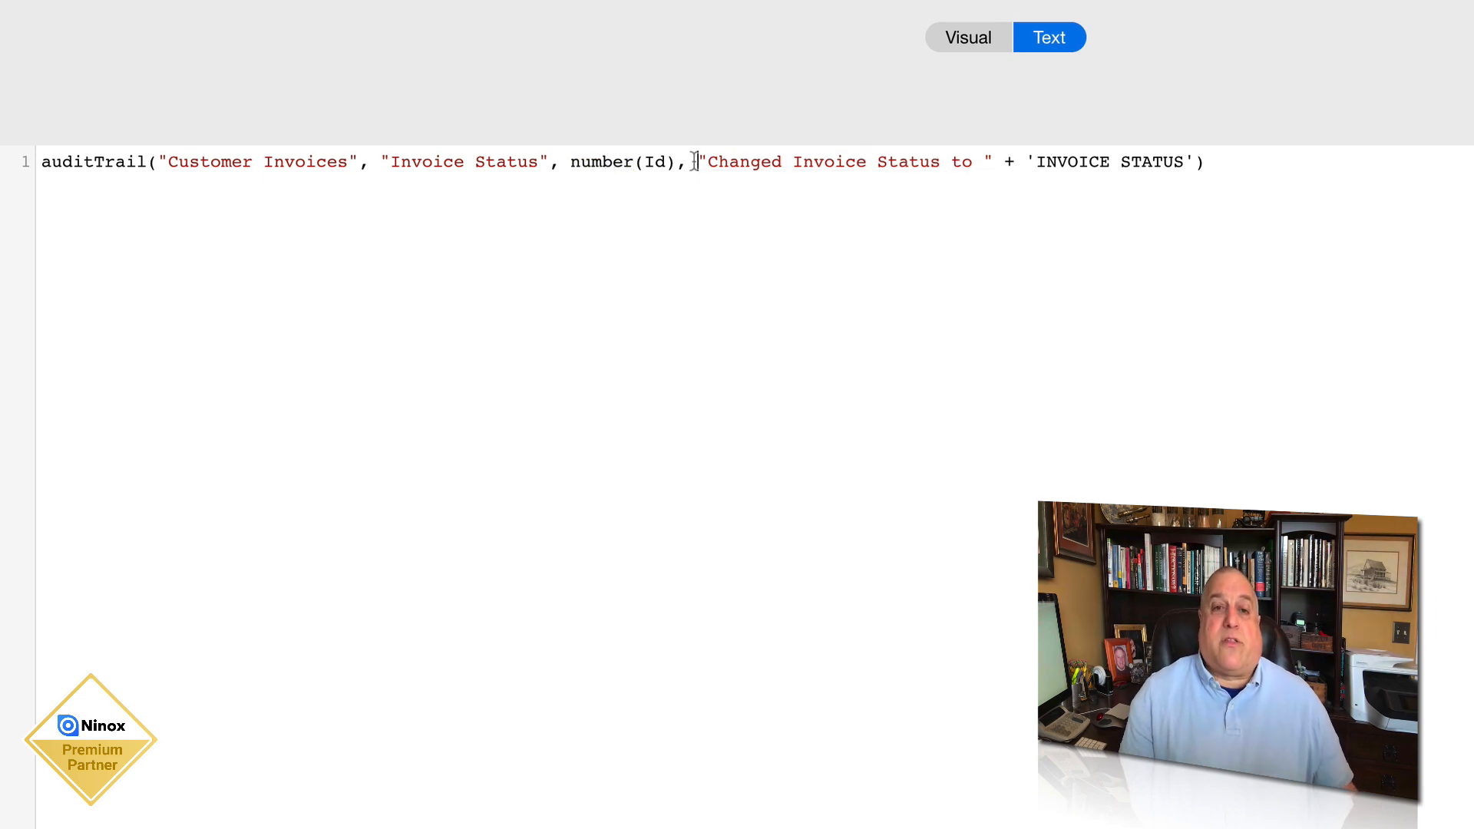
left_click_drag(694, 161, 996, 157)
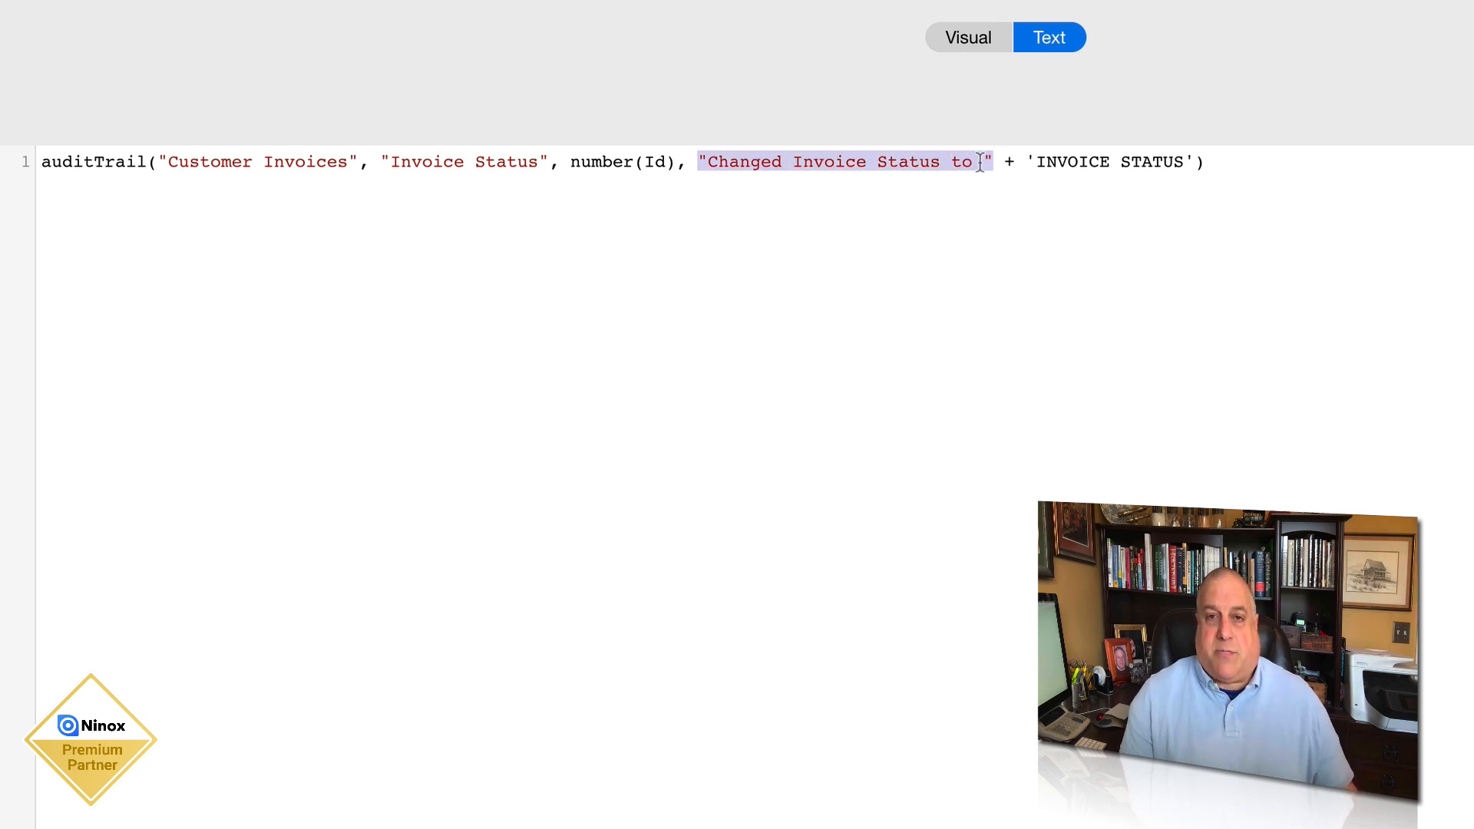
left_click_drag(1025, 162, 1197, 160)
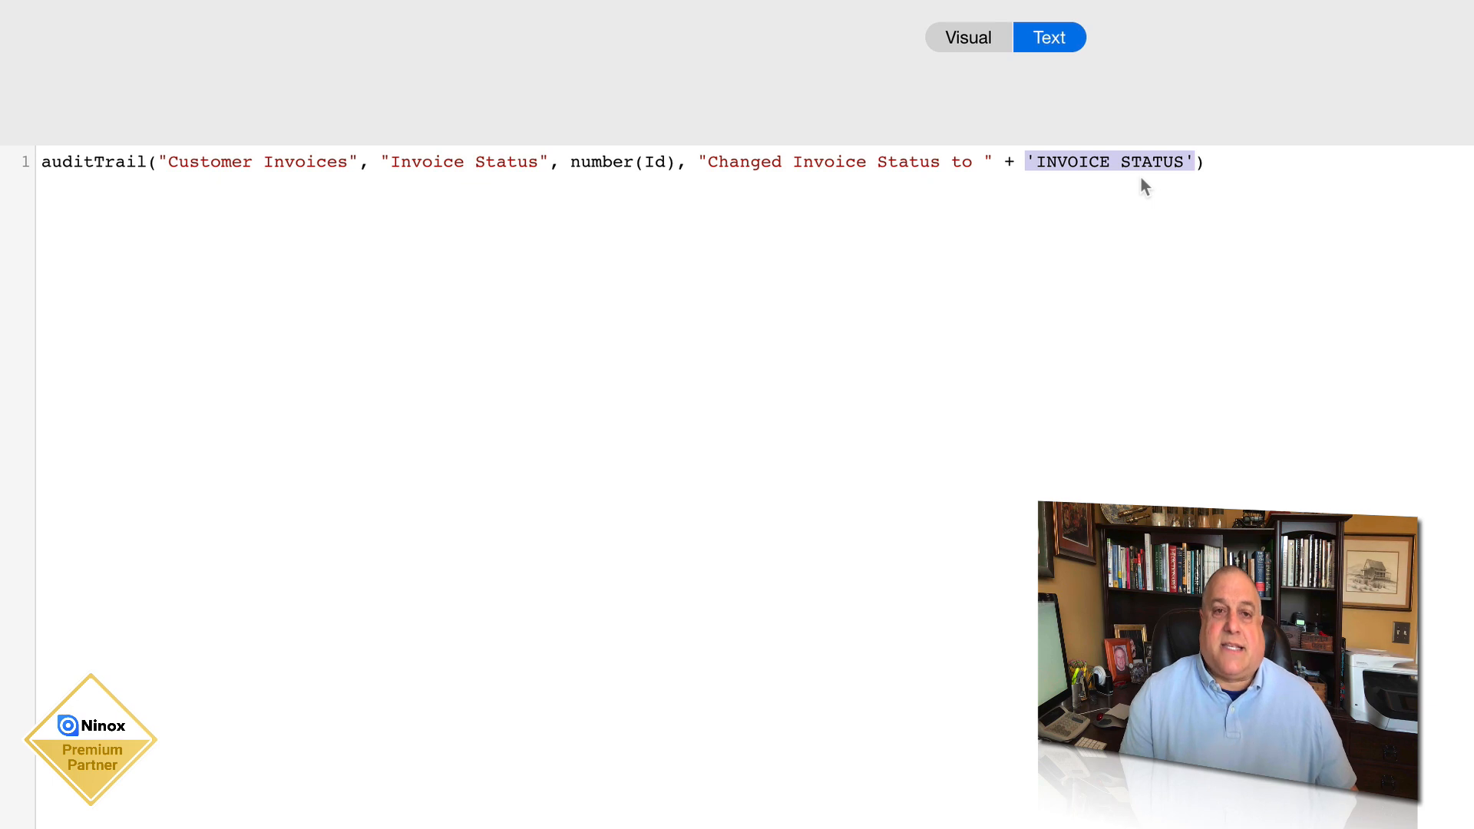
Review the comma separators, function name and full argument list of the auditTrail call, and close the INVOICE STATUS field settings without changes
left_click_drag(357, 161, 370, 161)
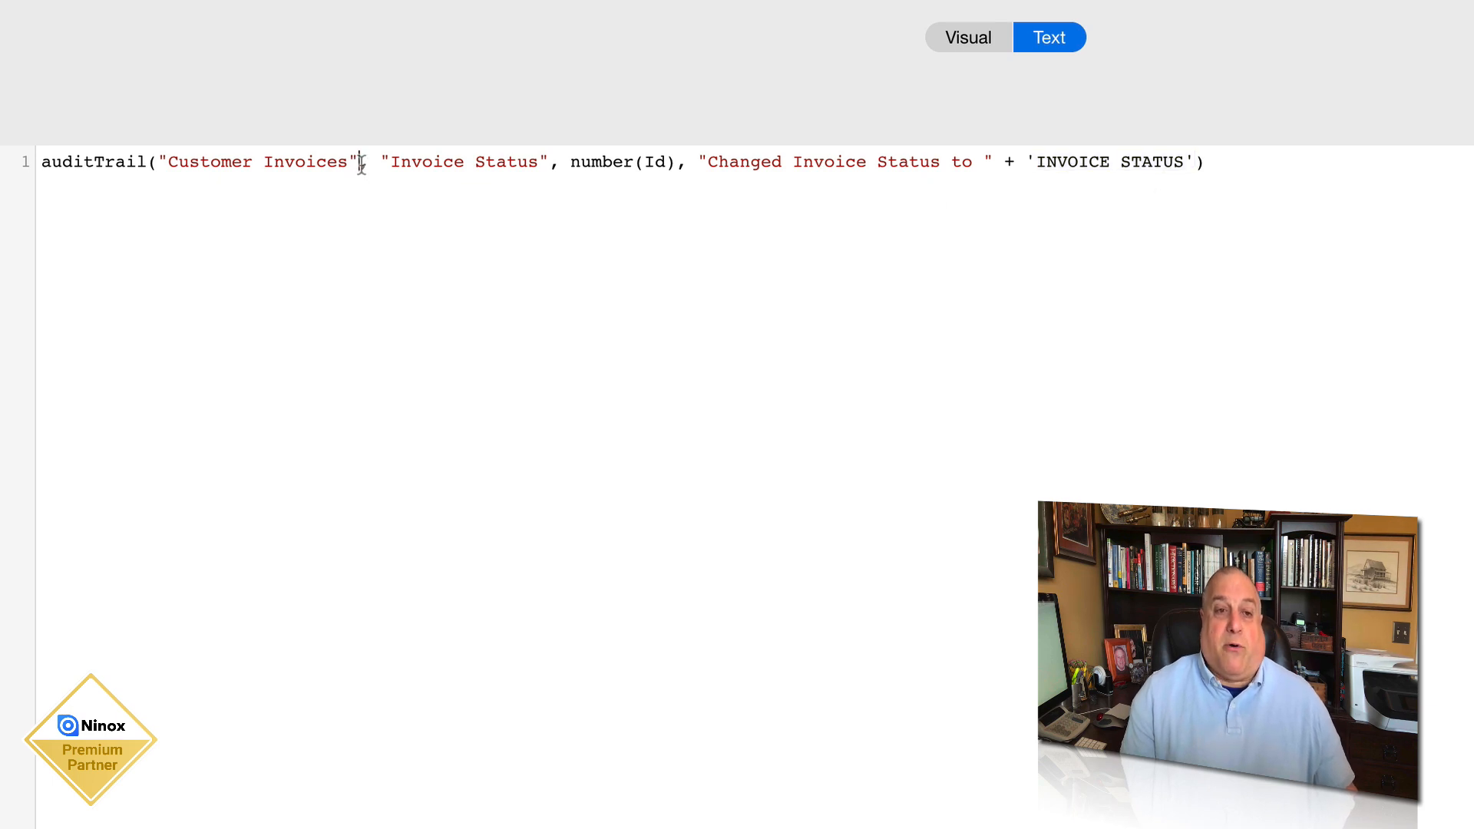
left_click_drag(548, 161, 561, 161)
left_click_drag(676, 161, 687, 161)
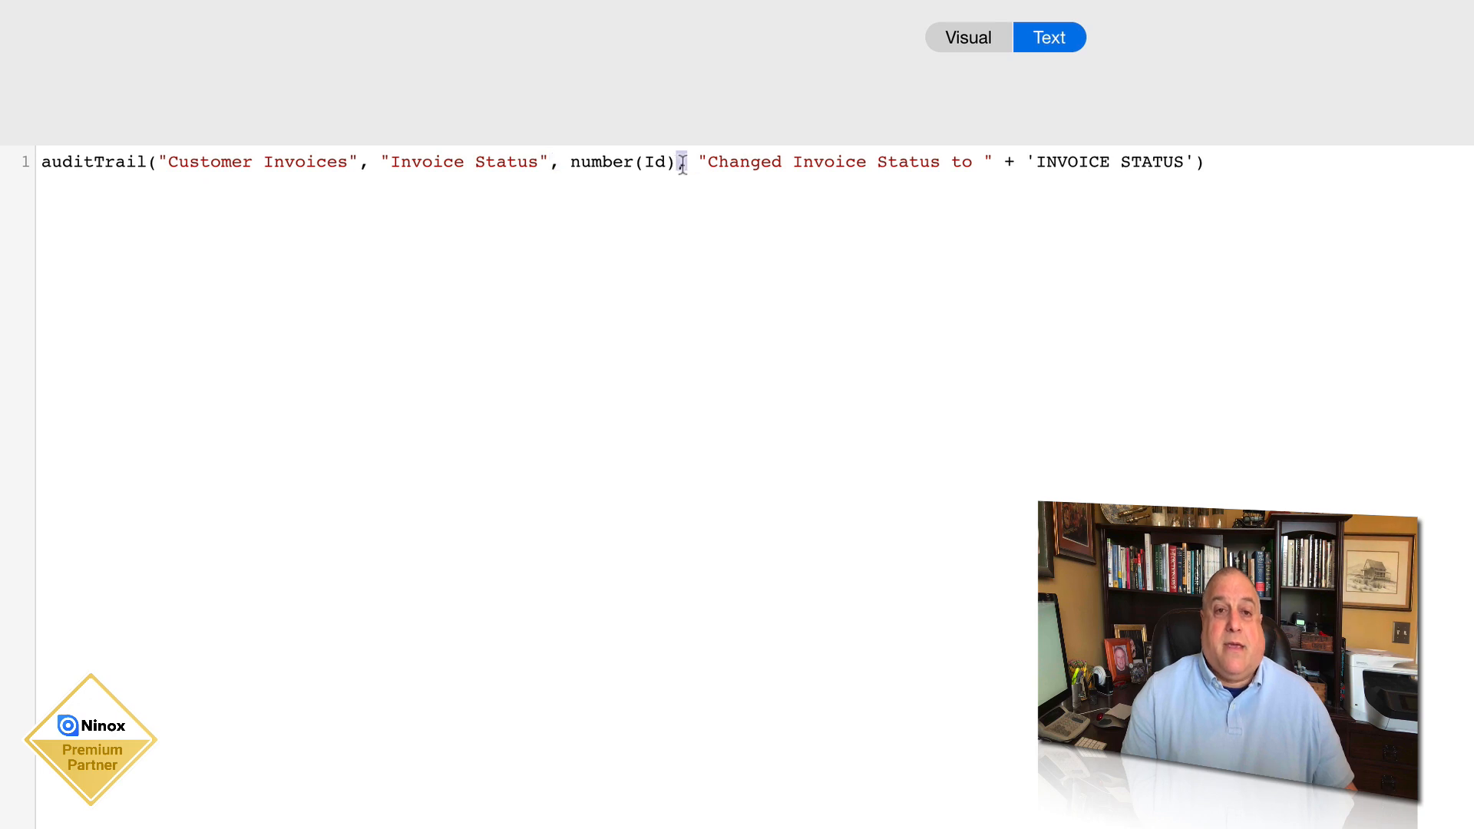
left_click_drag(147, 161, 42, 161)
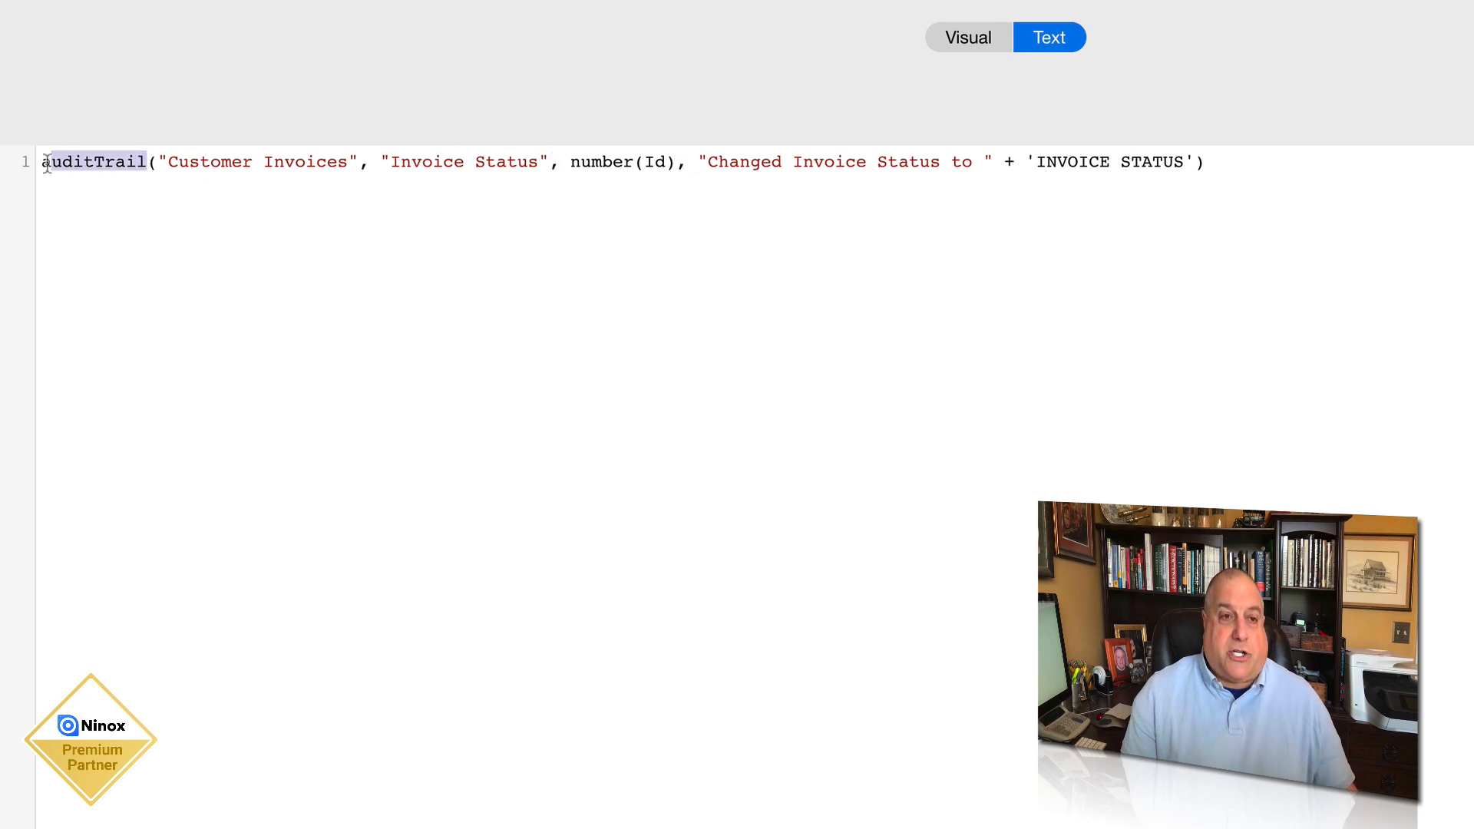
left_click_drag(158, 153, 1188, 176)
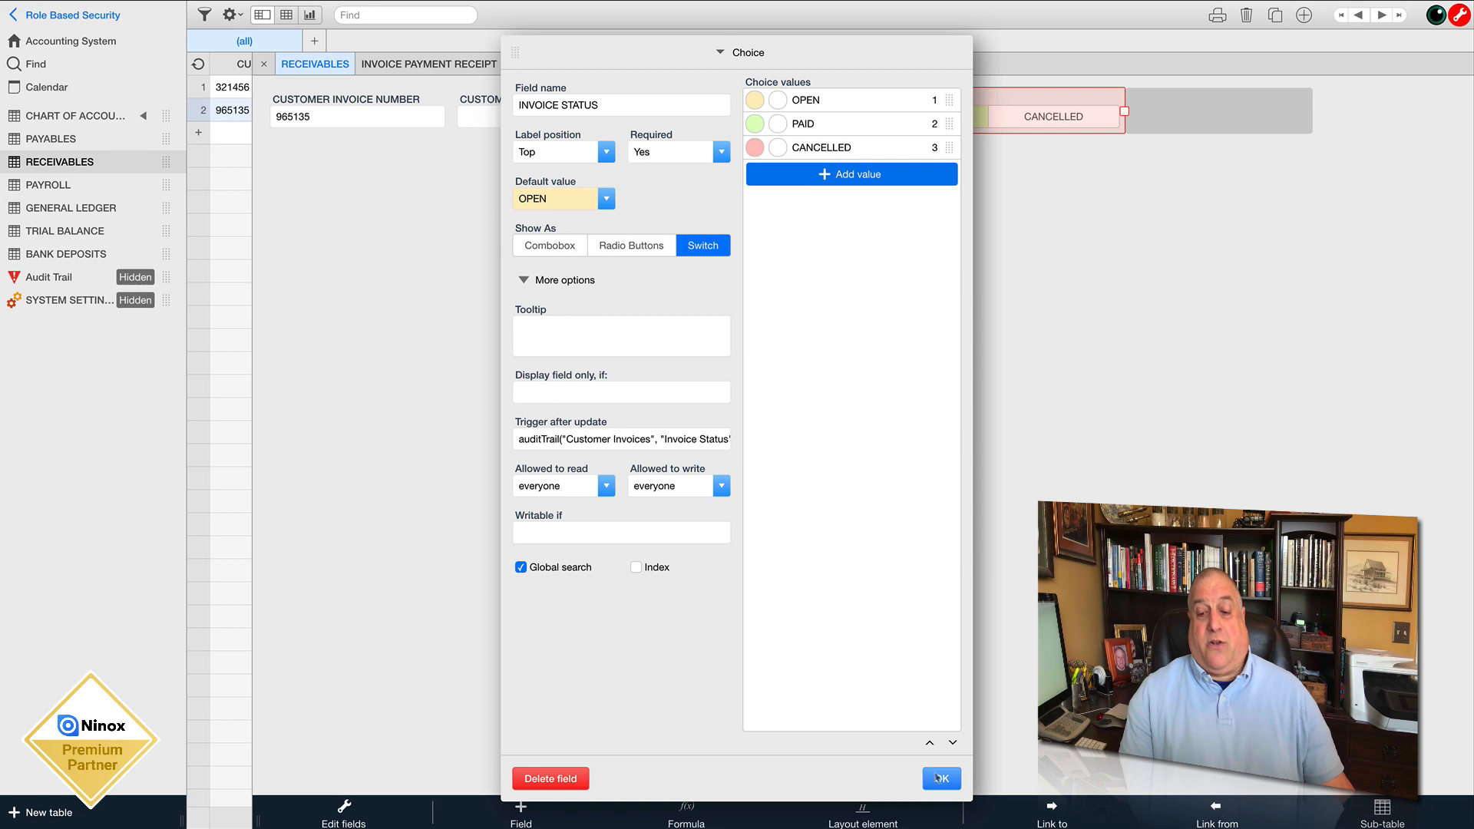
left_click(938, 778)
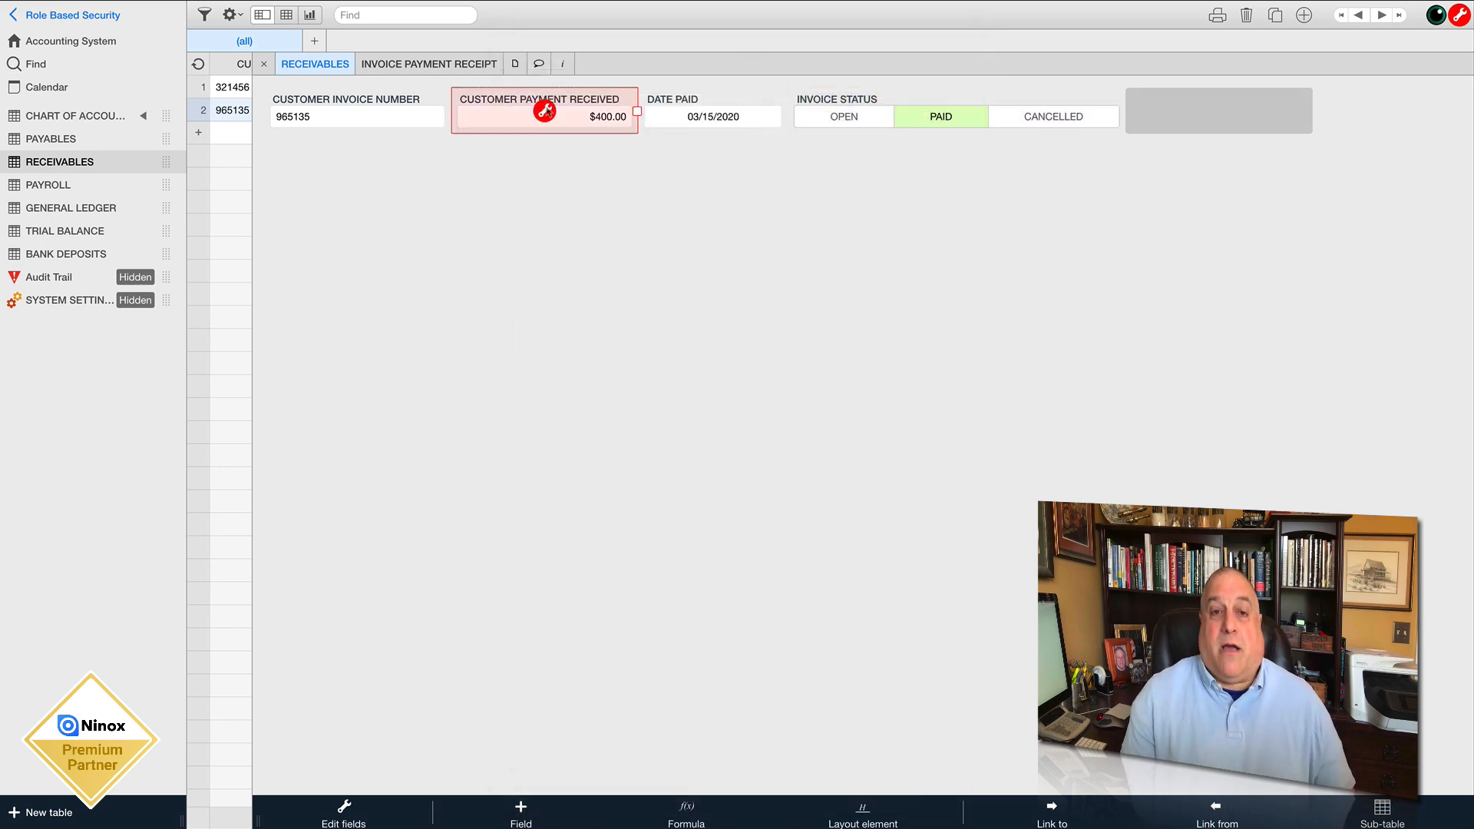
Examine the xOrigAmt and xAmt variable assignments in the CUSTOMER PAYMENT RECEIVED field's Trigger after update script, and close the field settings without changes
left_click(545, 111)
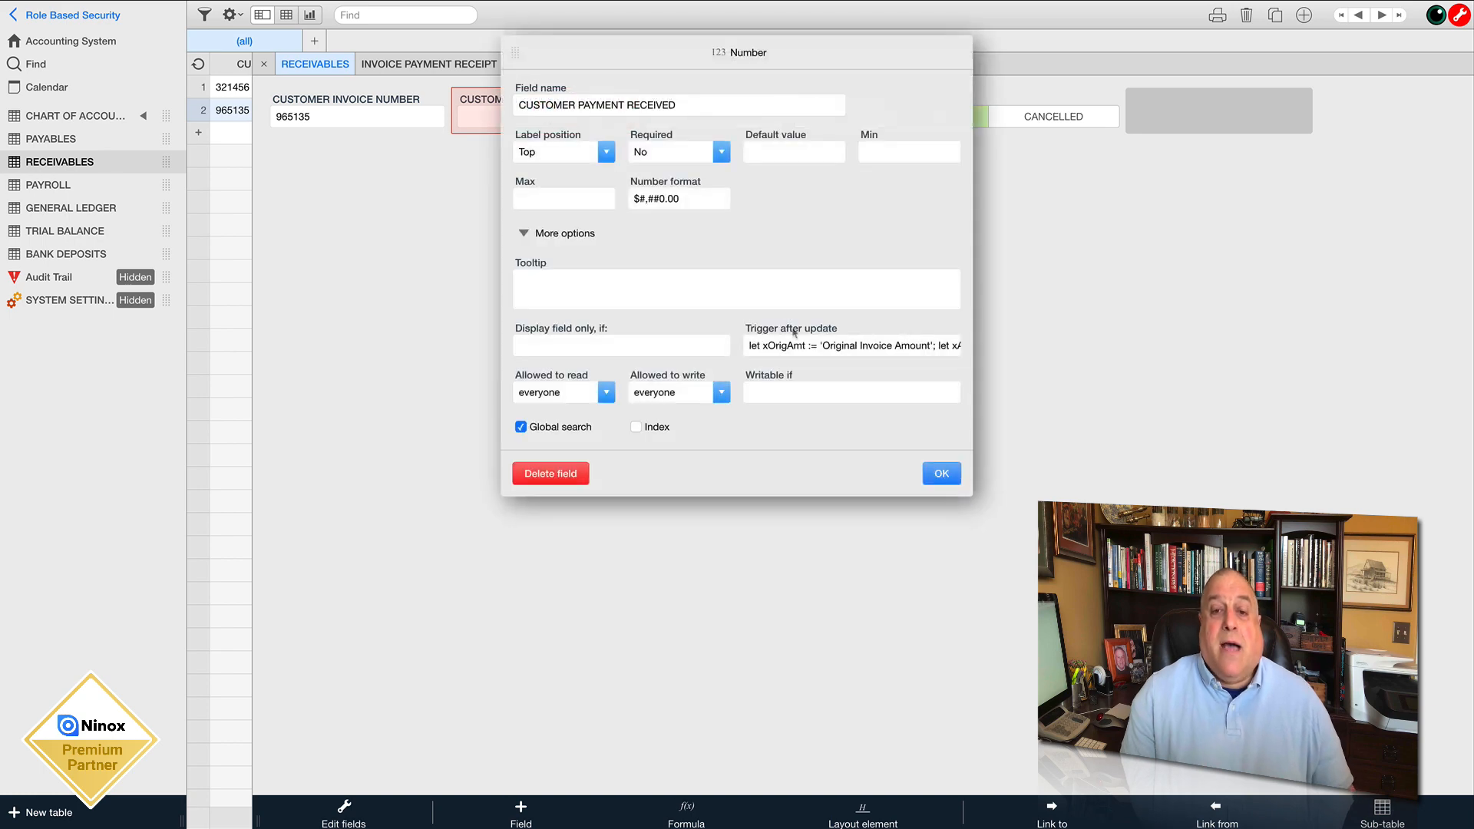
left_click(818, 354)
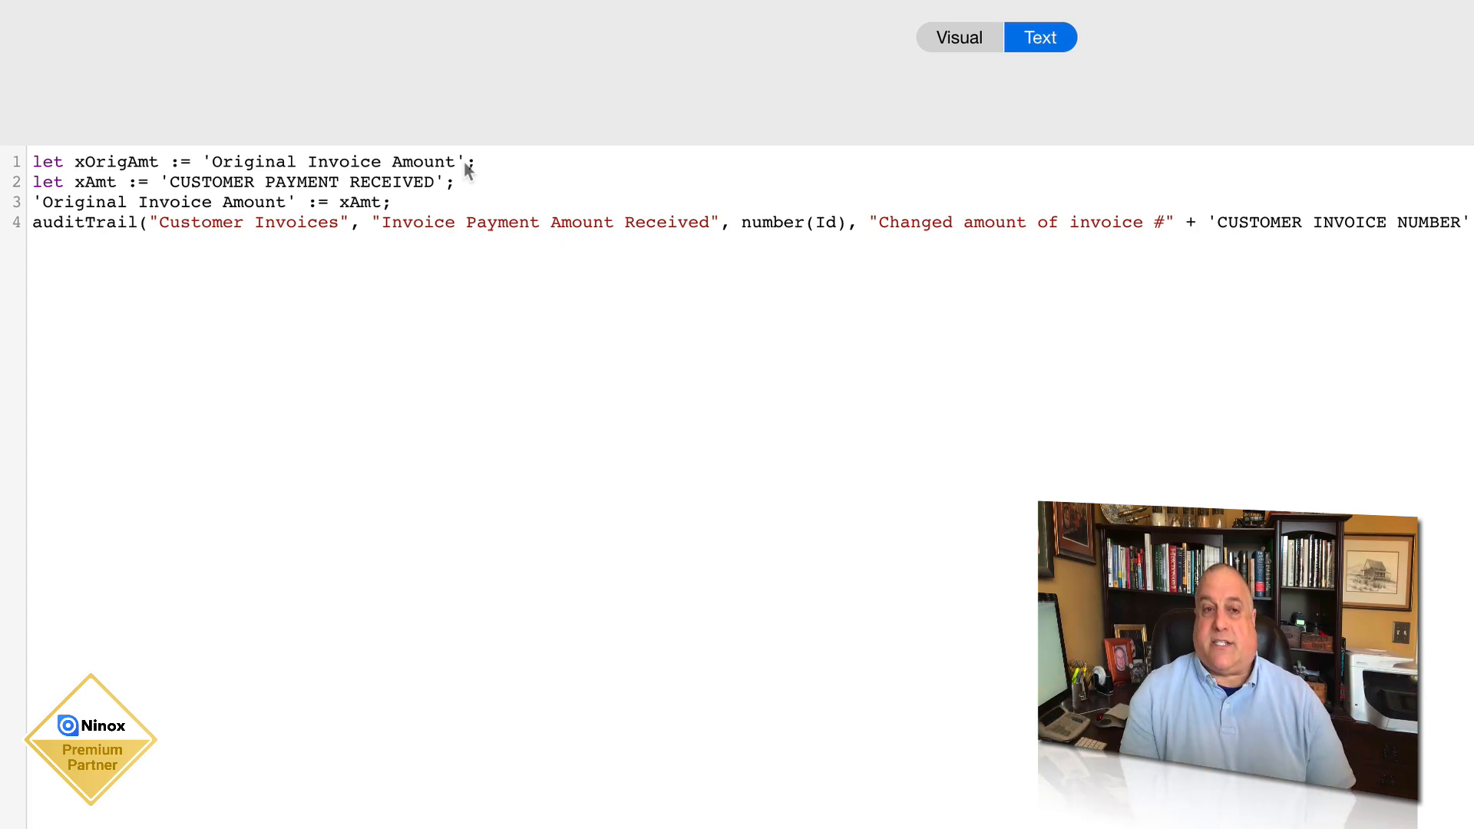
left_click(75, 162)
left_click_drag(75, 163, 159, 165)
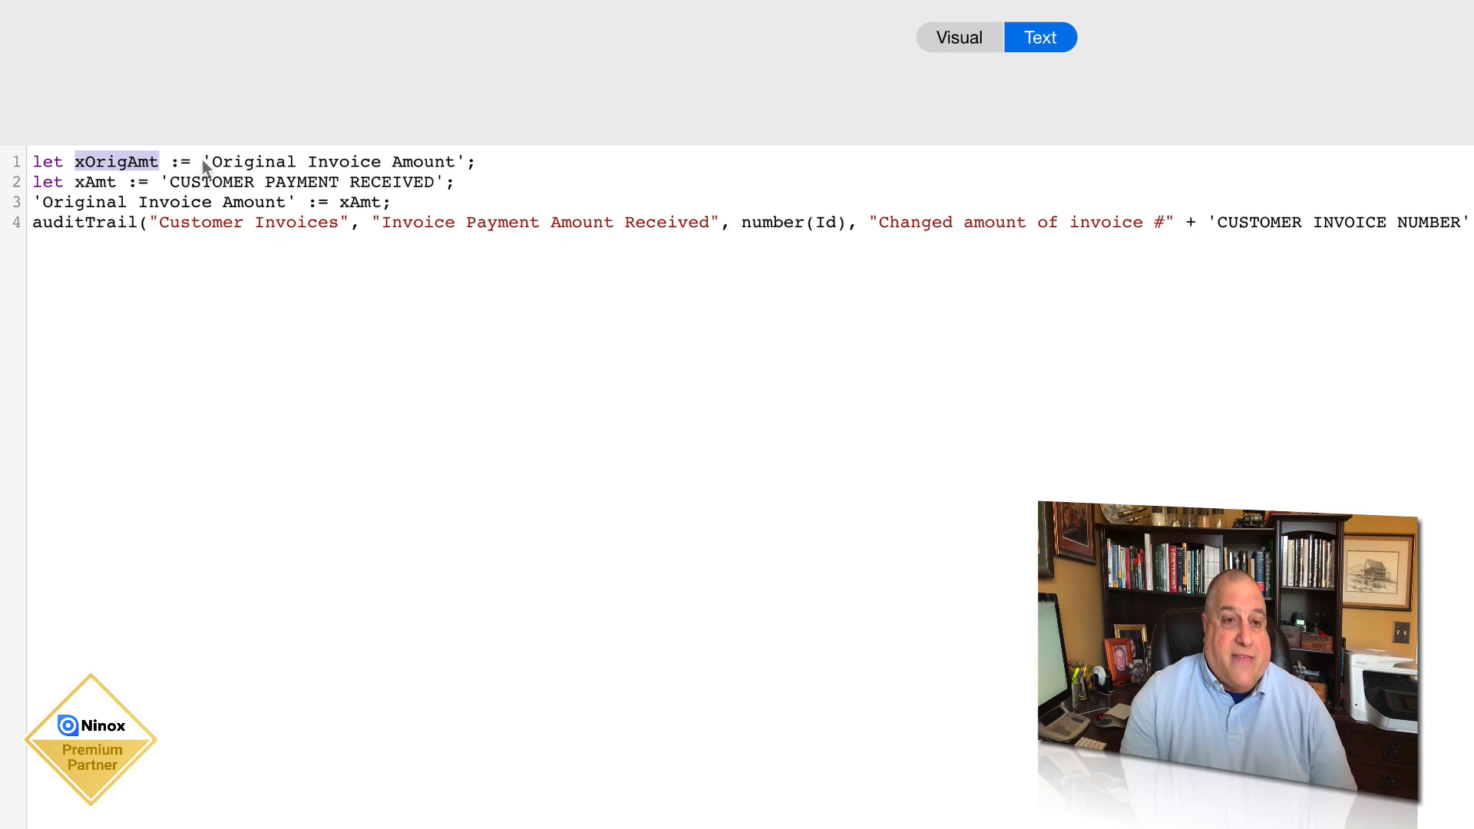
left_click_drag(208, 164, 470, 167)
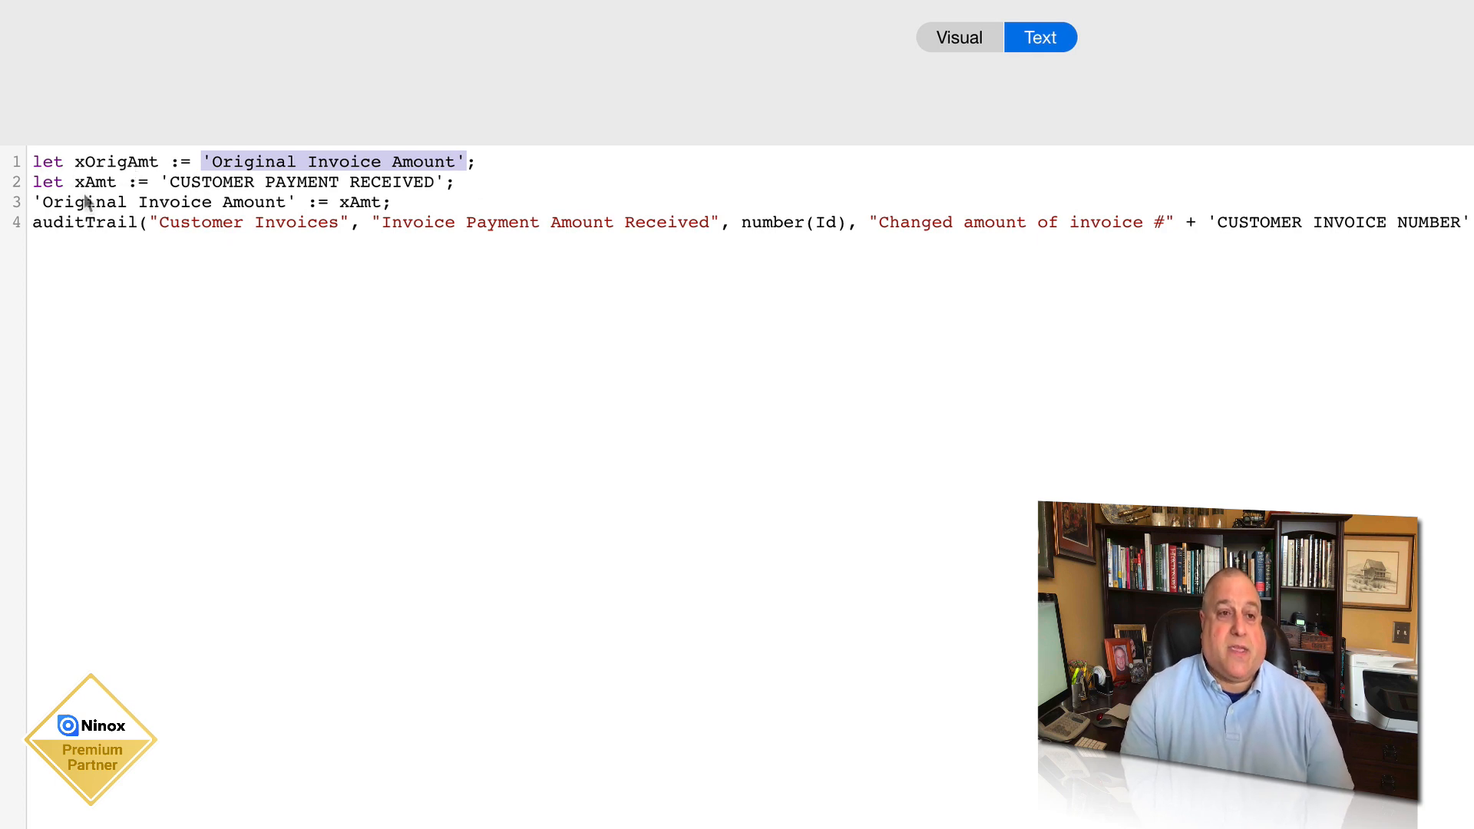
left_click_drag(76, 183, 453, 186)
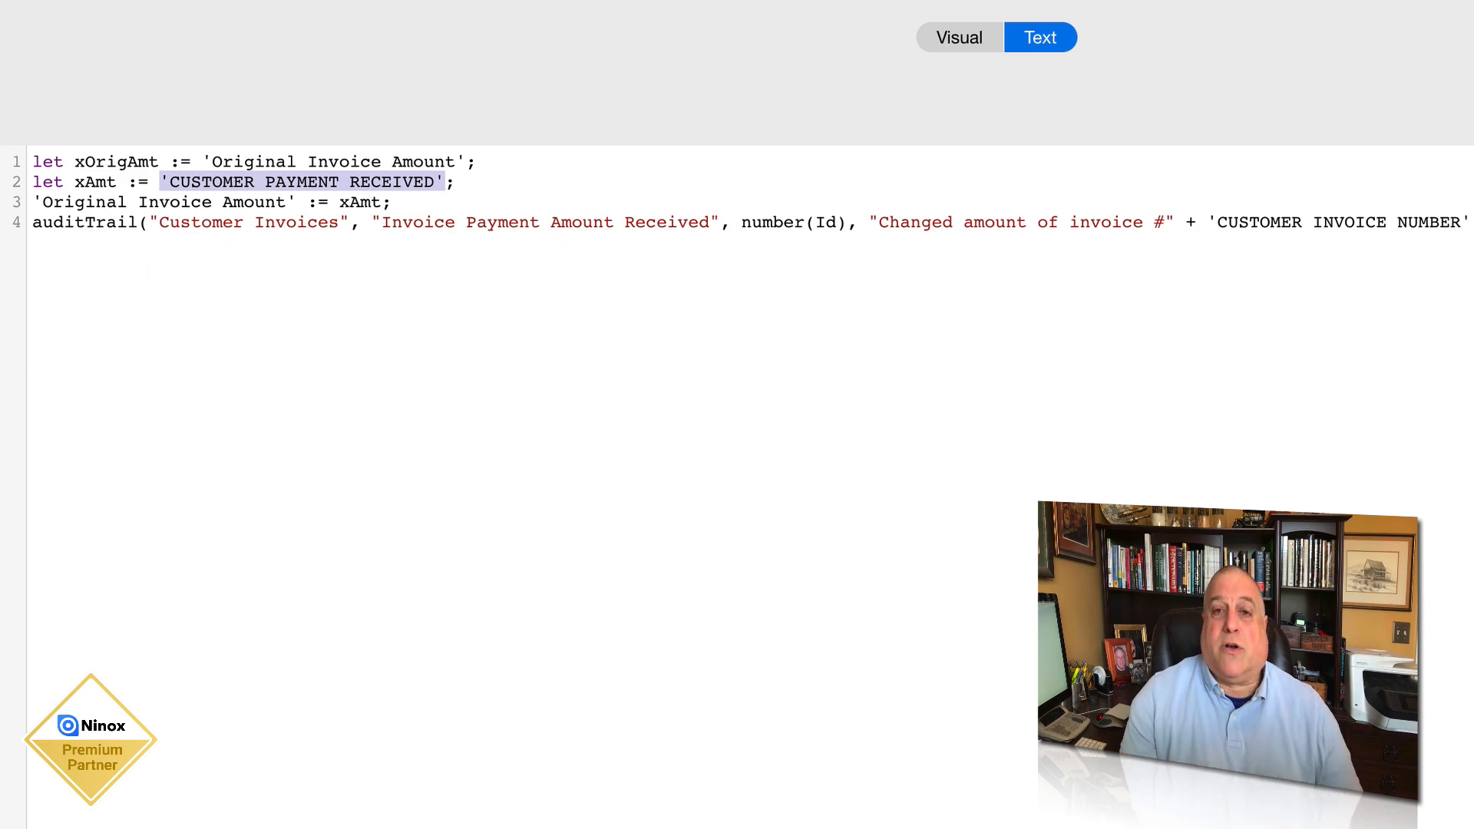
key("Escape")
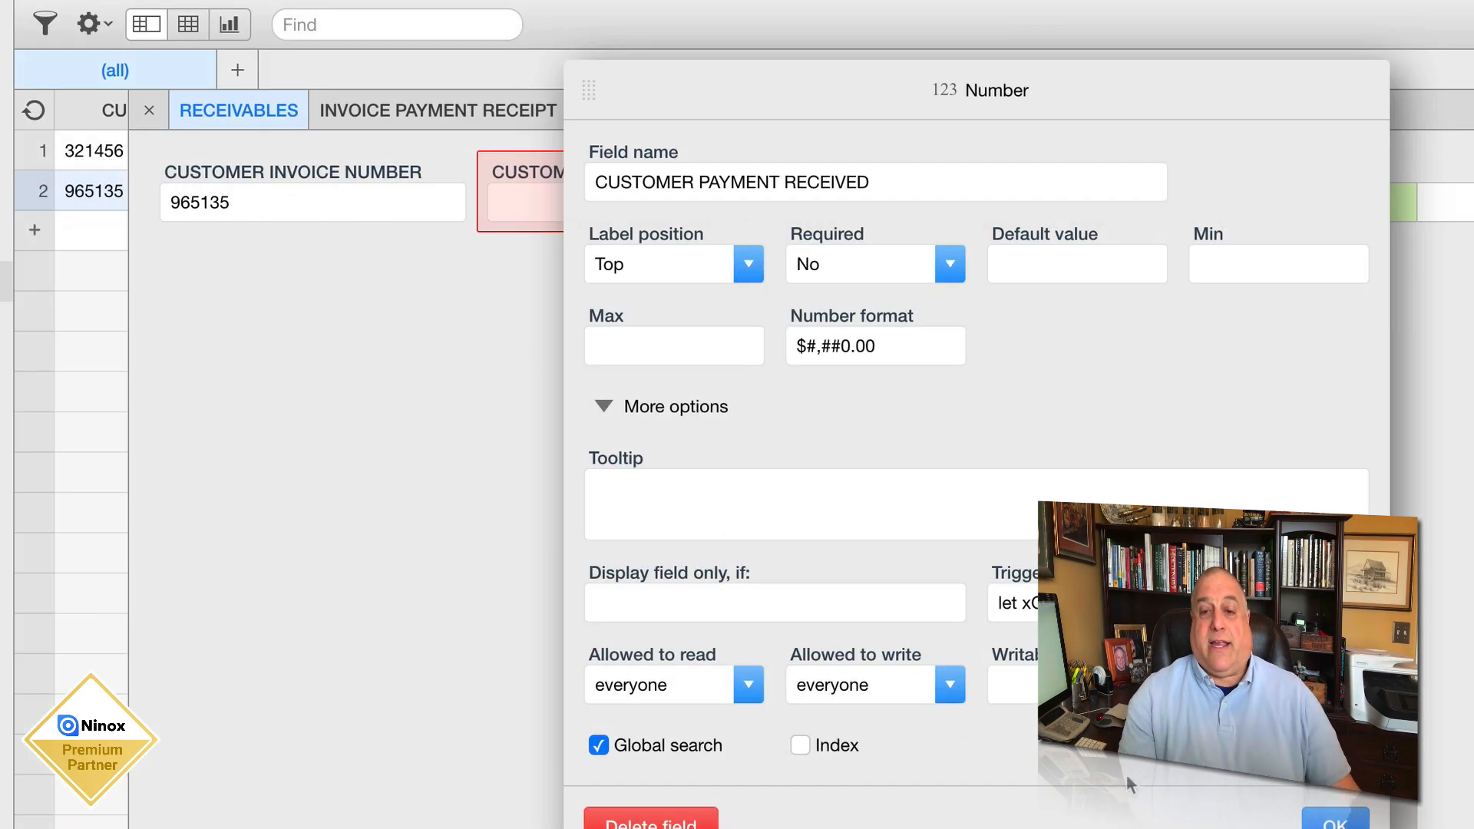
left_click(1334, 821)
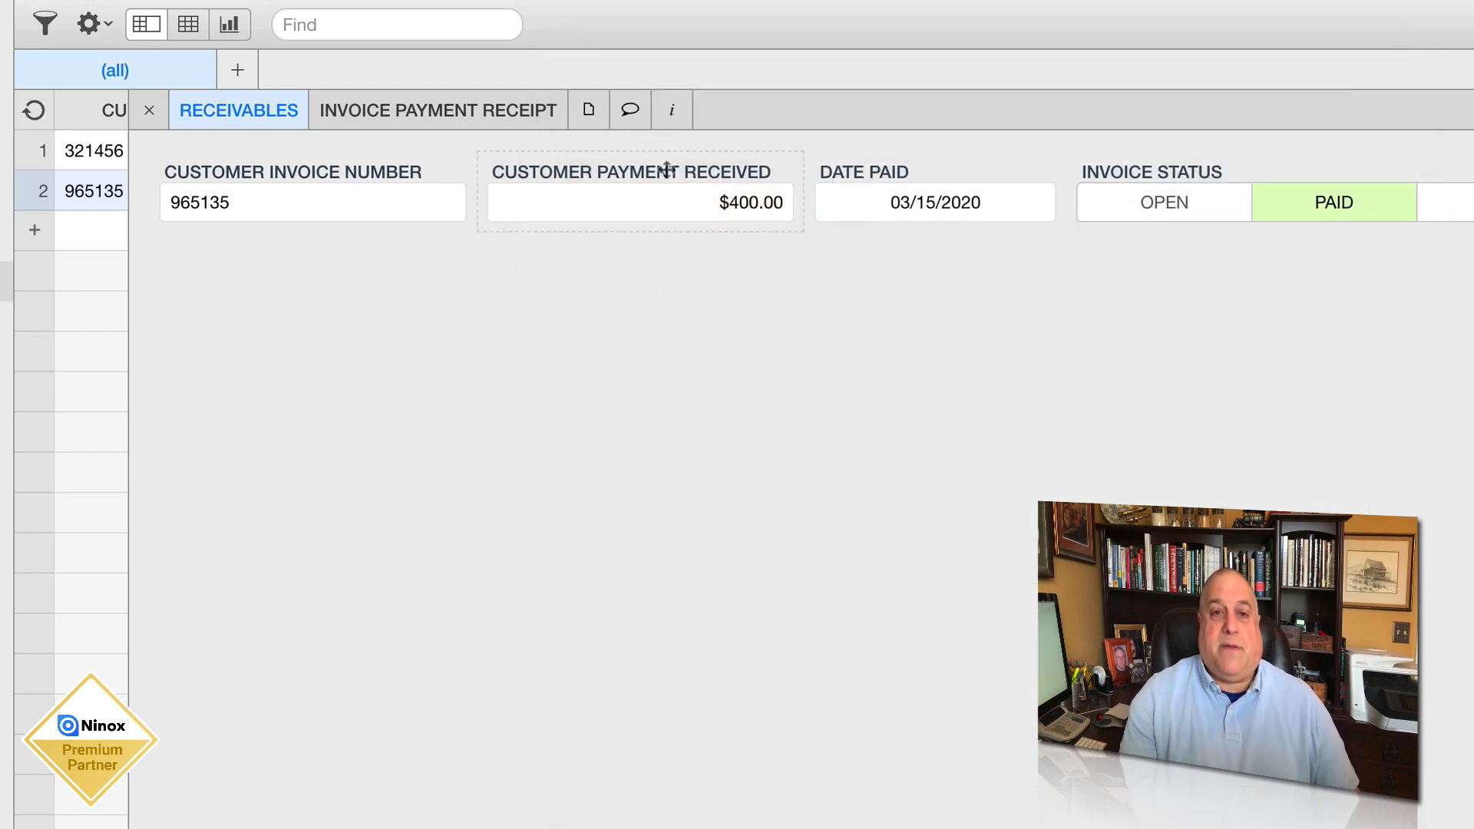
left_click(697, 166)
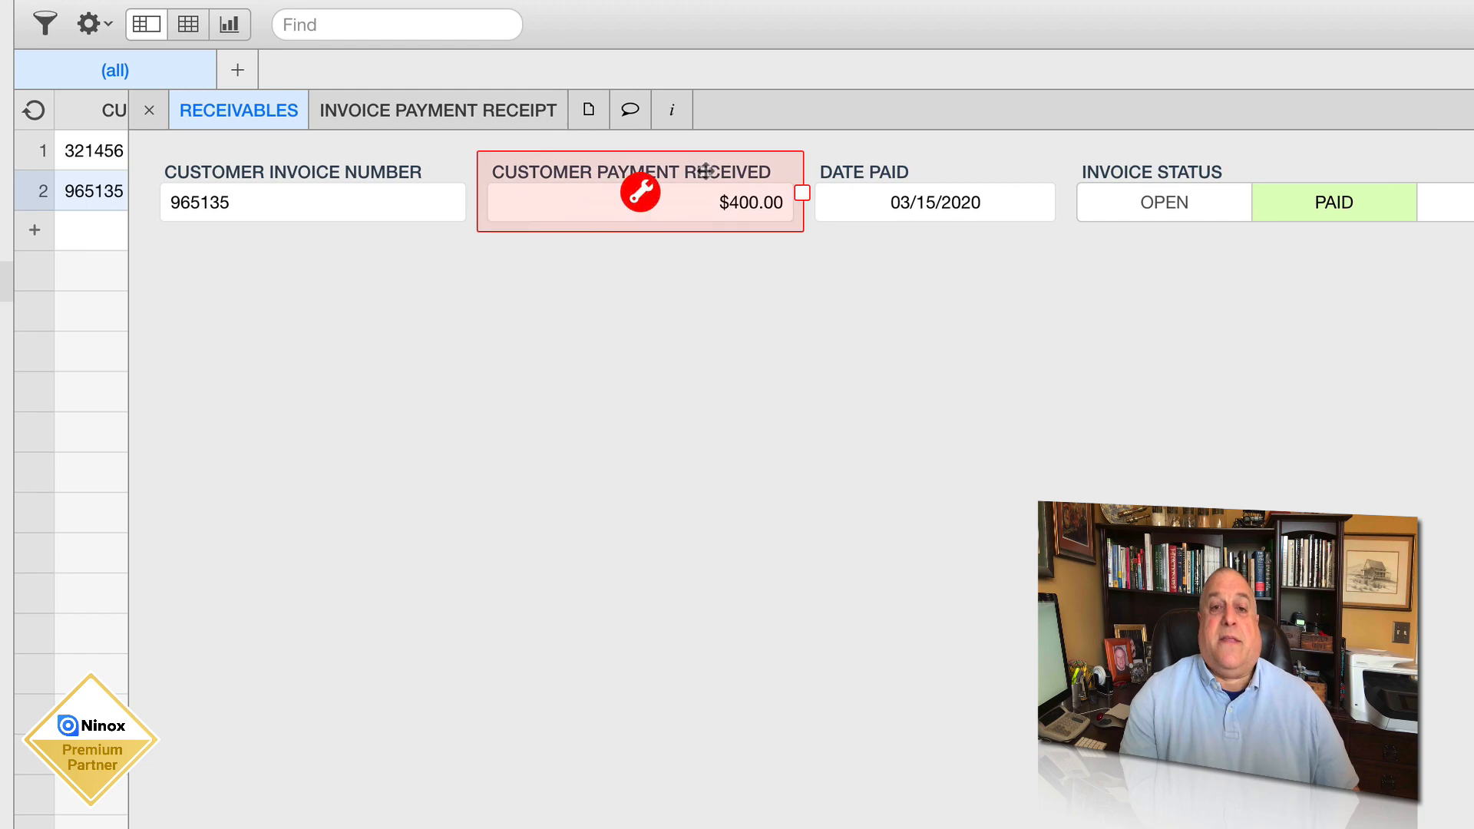
left_click(641, 190)
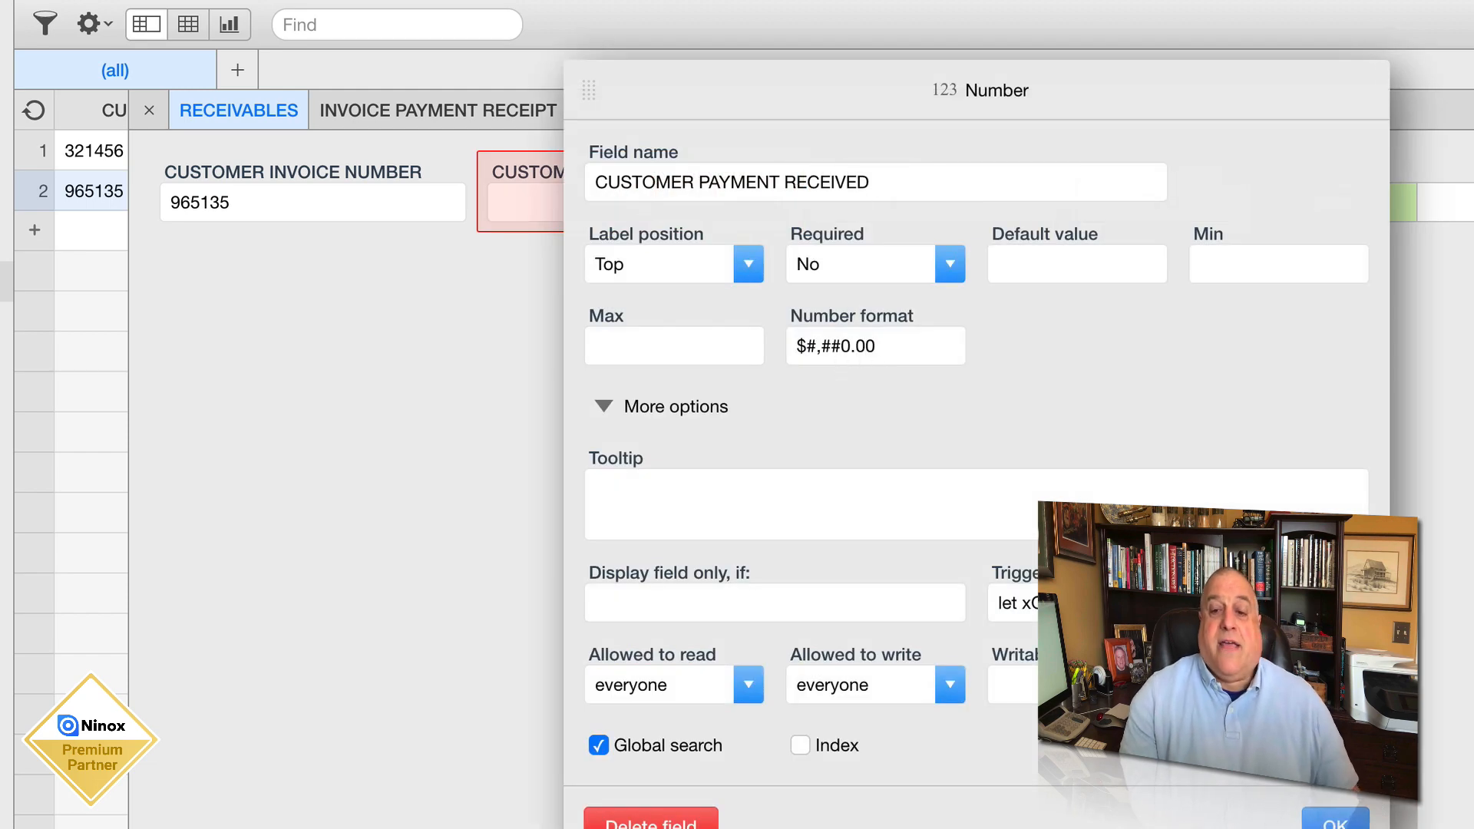
left_click(1334, 820)
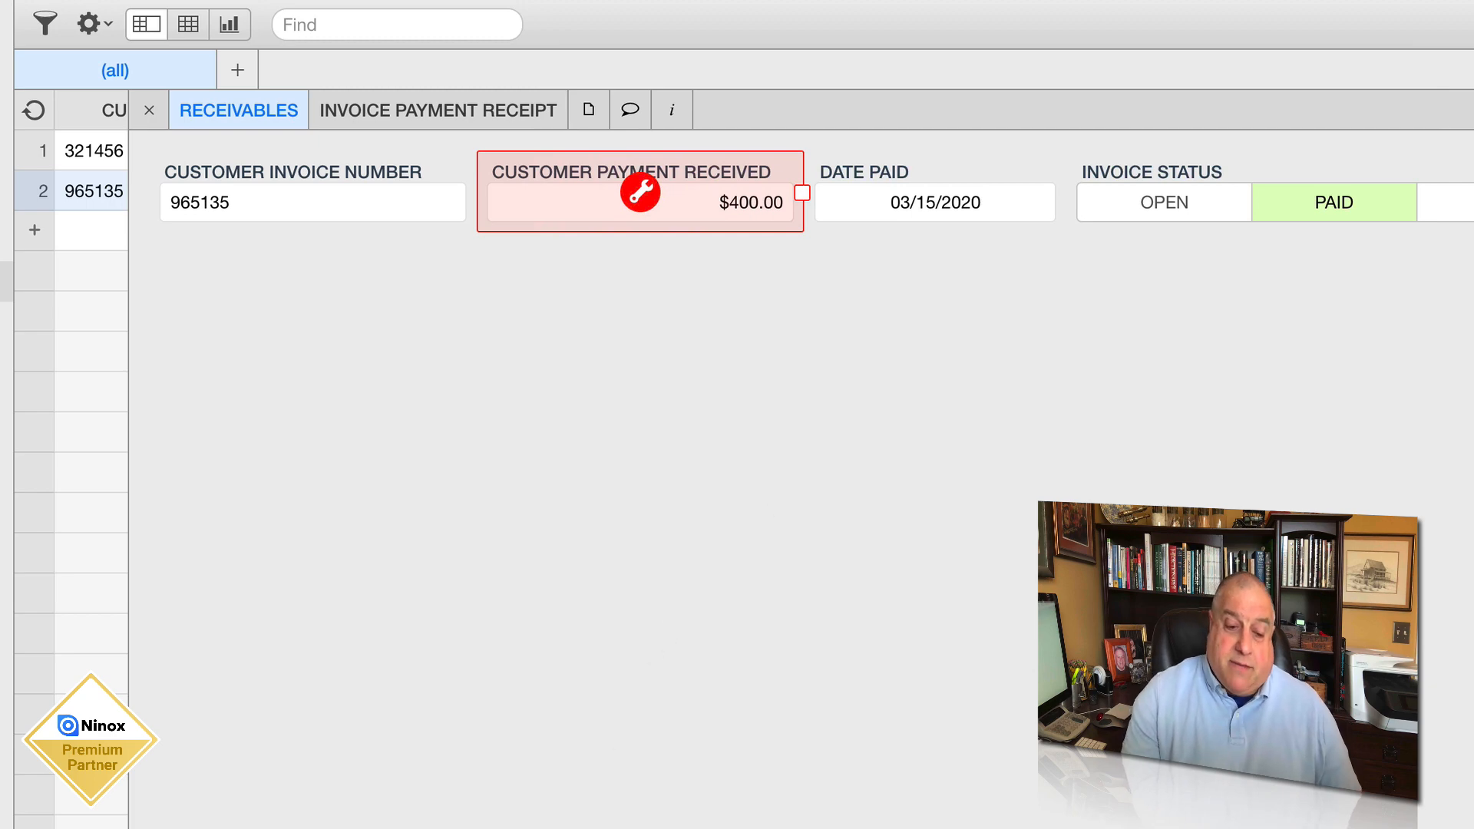
Open the RECEIVABLES table settings, examine the hidden Original Invoice Amount number field's settings, and close both without changes
left_click(640, 192)
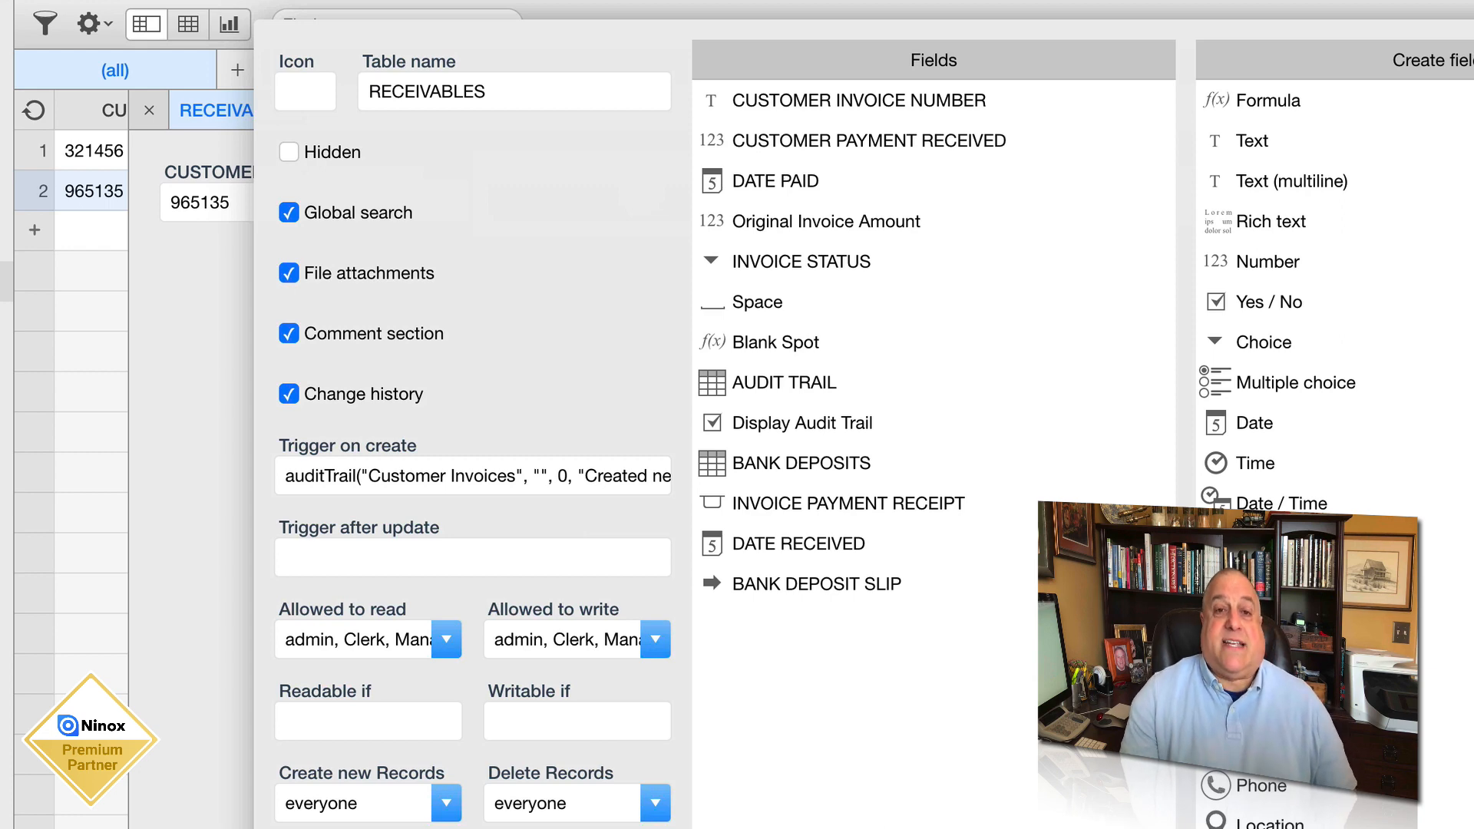
left_click(855, 221)
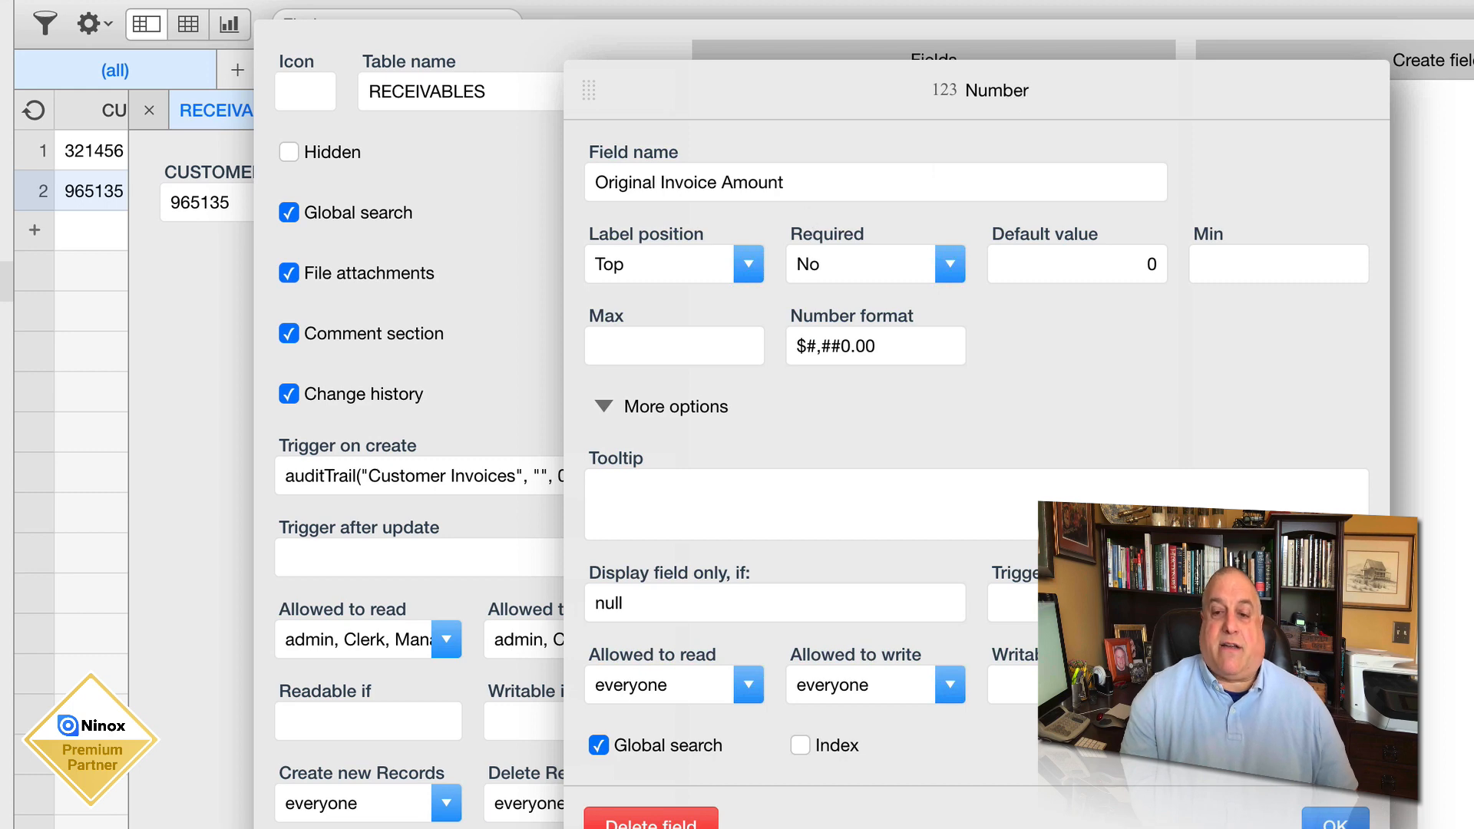
left_click(1334, 823)
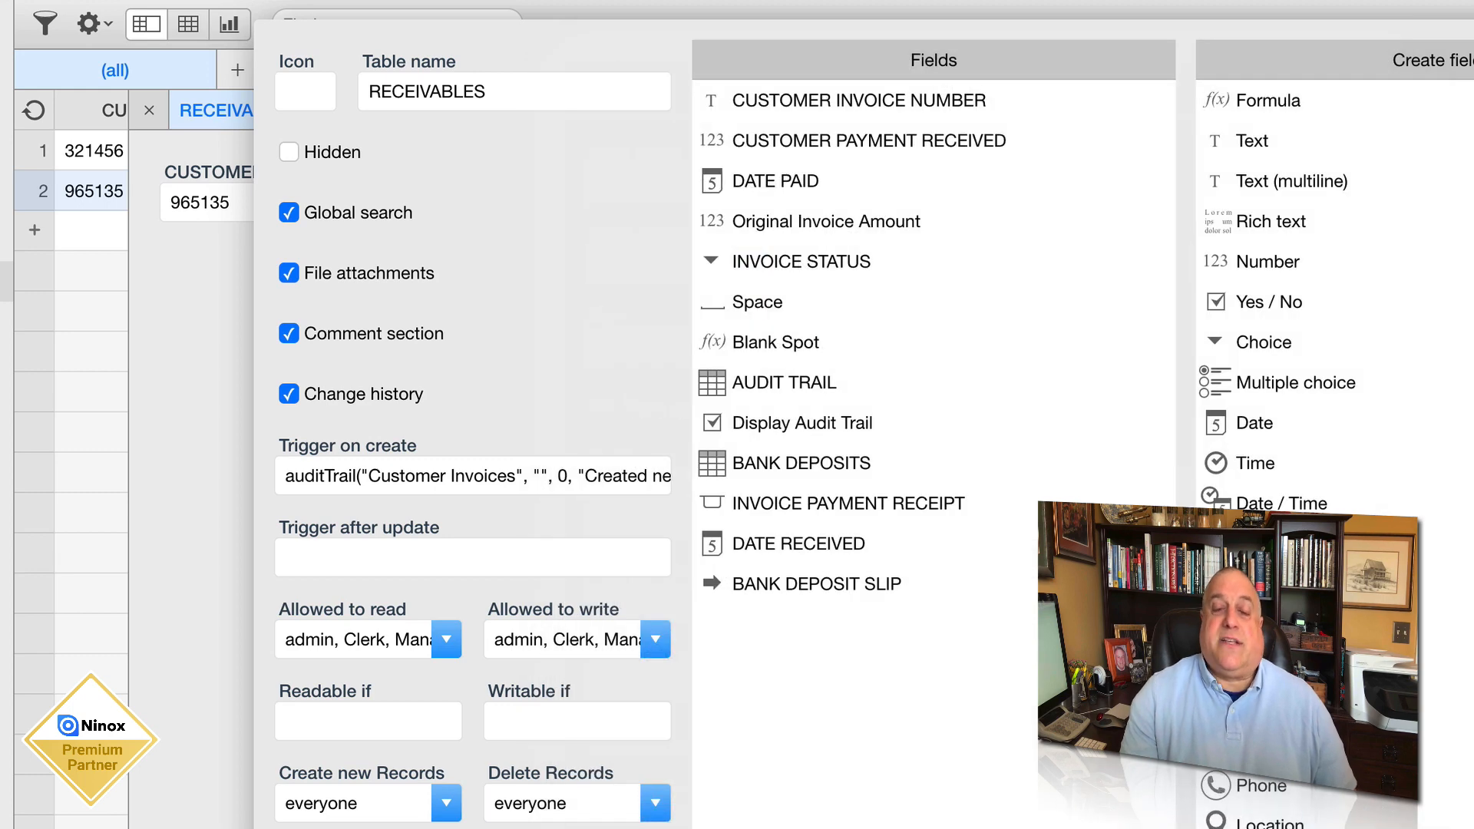
left_click(1335, 823)
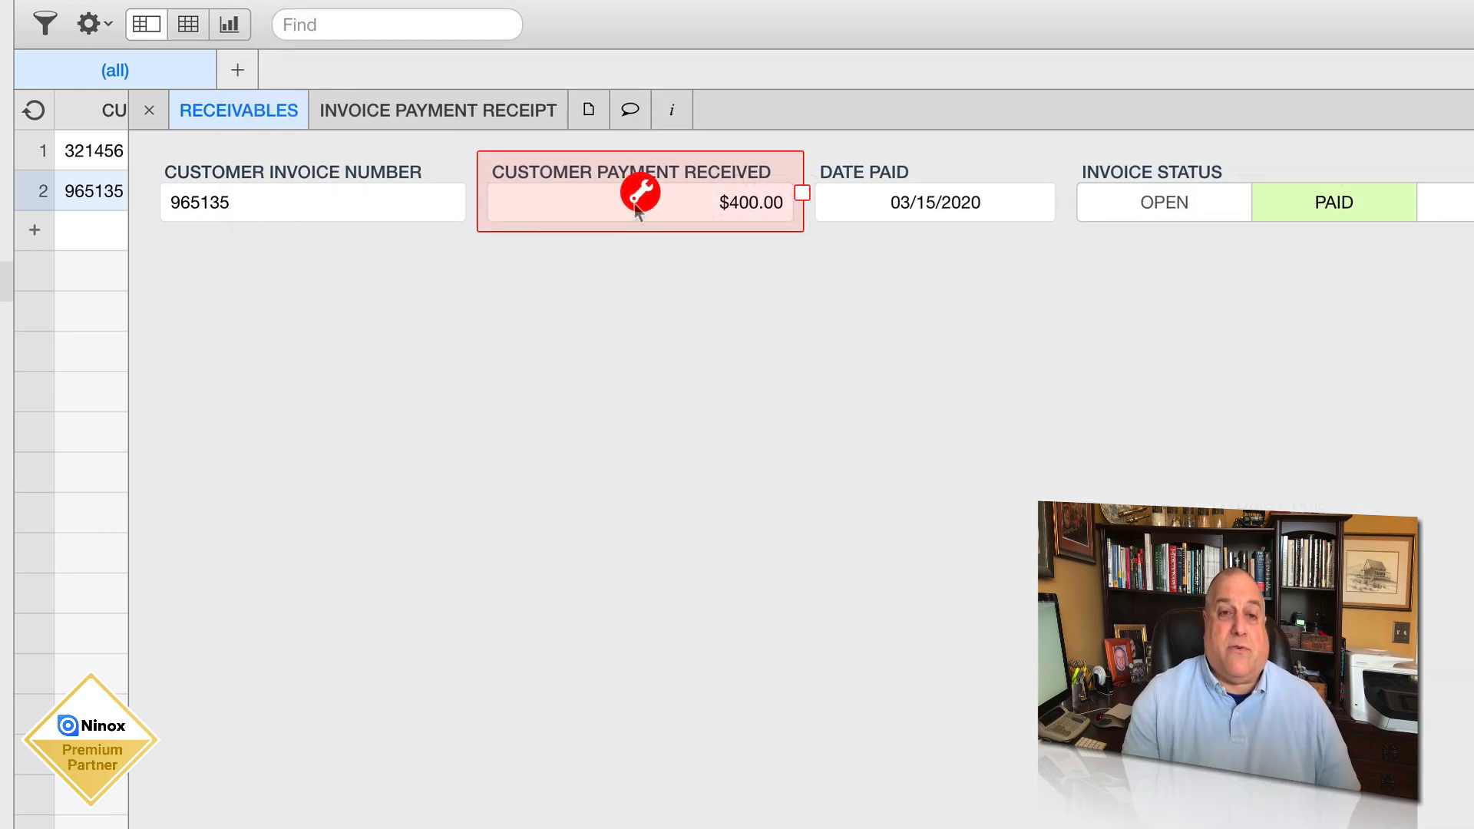
Reopen the CUSTOMER PAYMENT RECEIVED field's Trigger after update script and examine its two amount fields and the auditTrail call's arguments
left_click(640, 197)
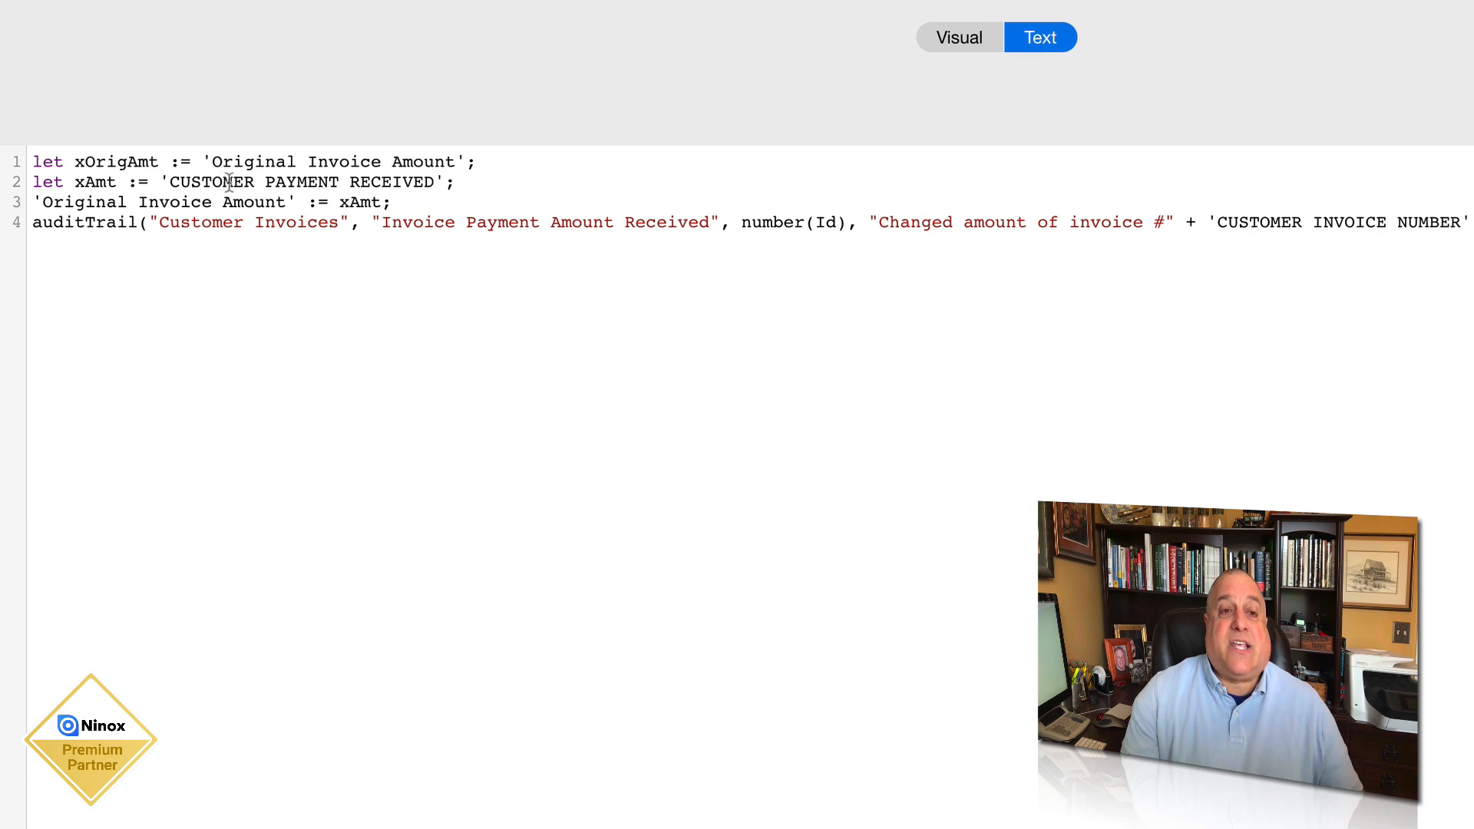
left_click_drag(201, 162, 466, 165)
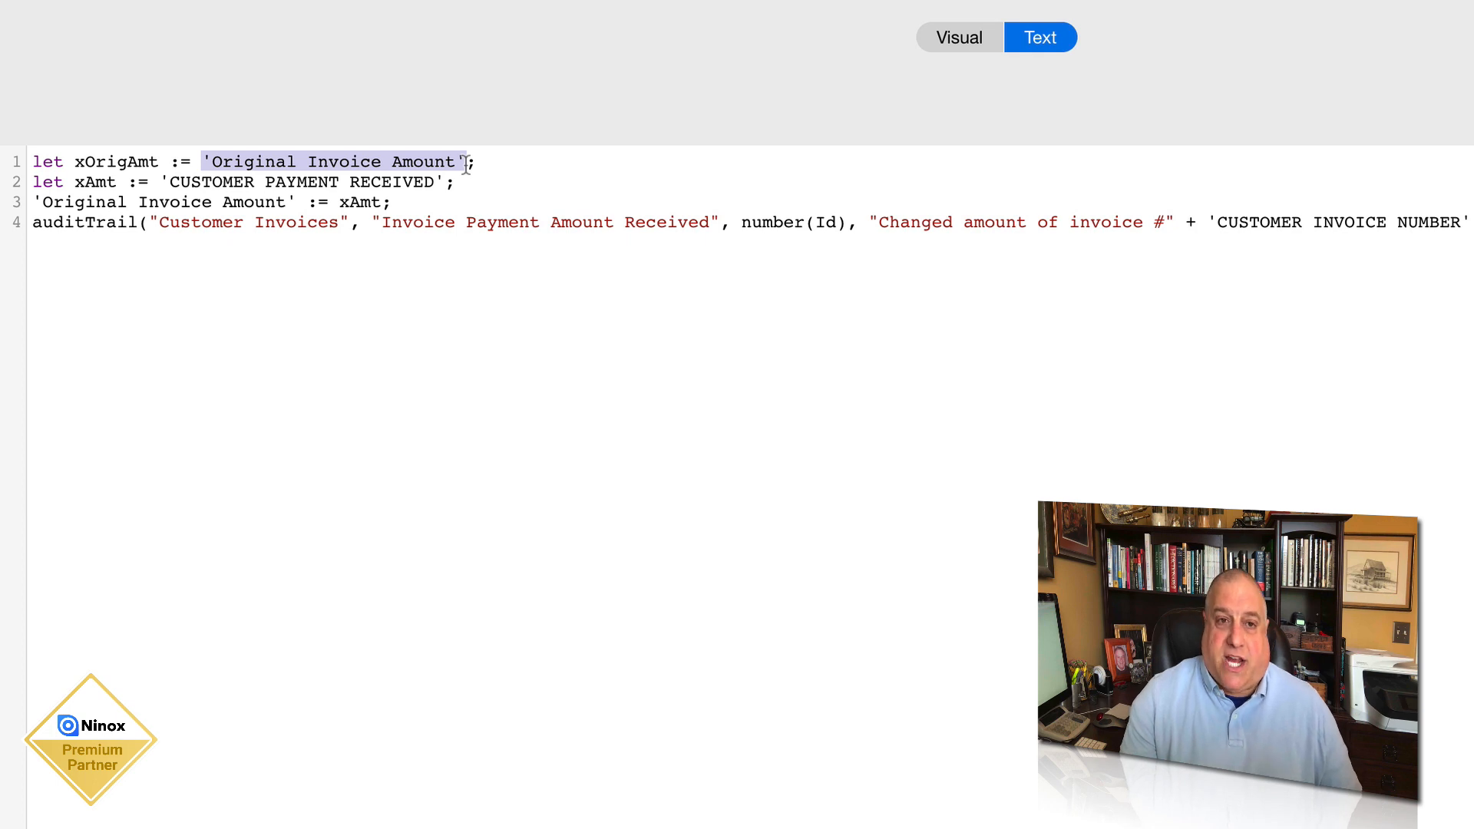
left_click_drag(353, 186, 157, 187)
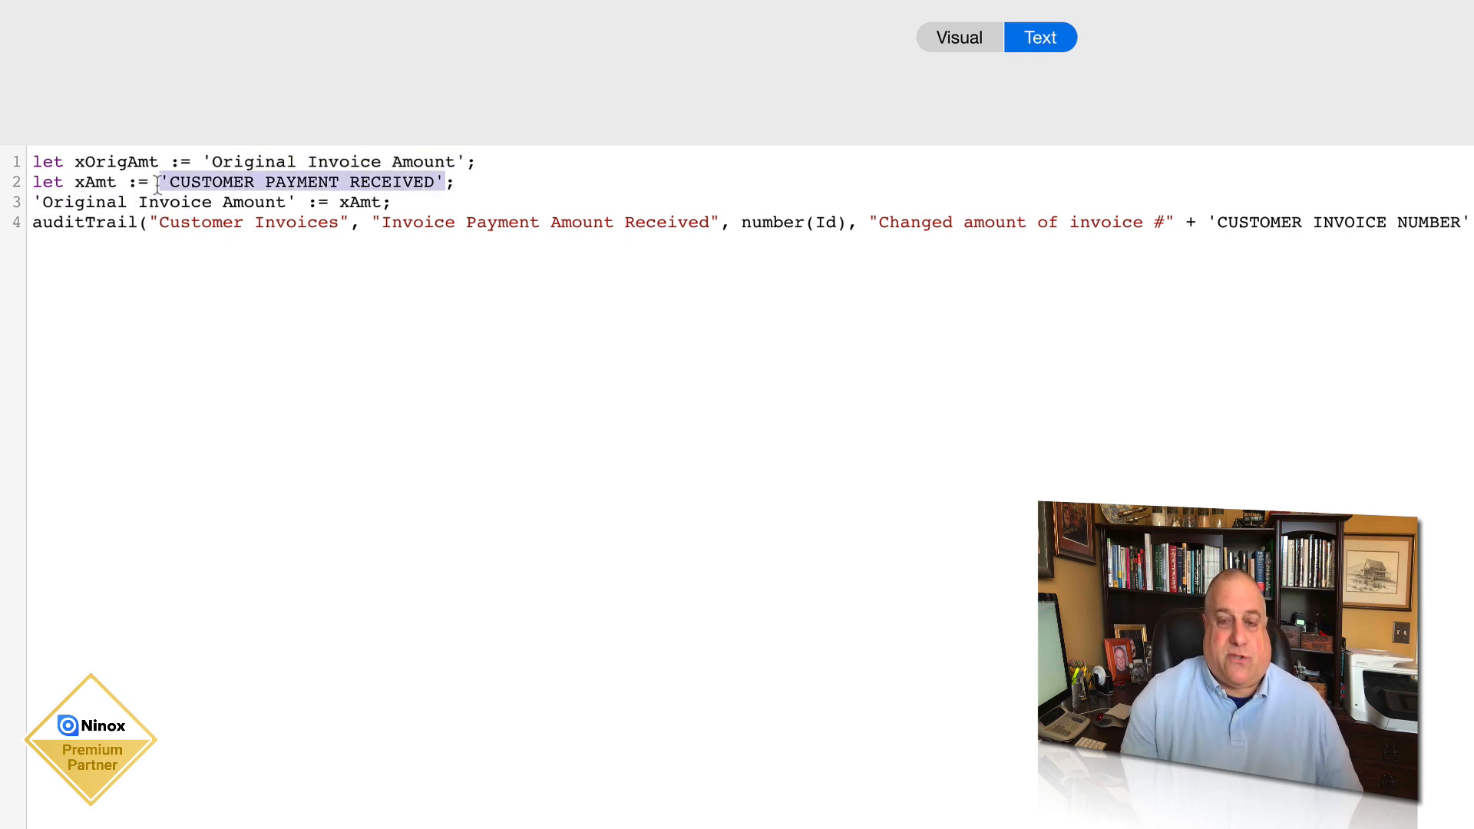
left_click(152, 224)
left_click_drag(154, 223, 1453, 222)
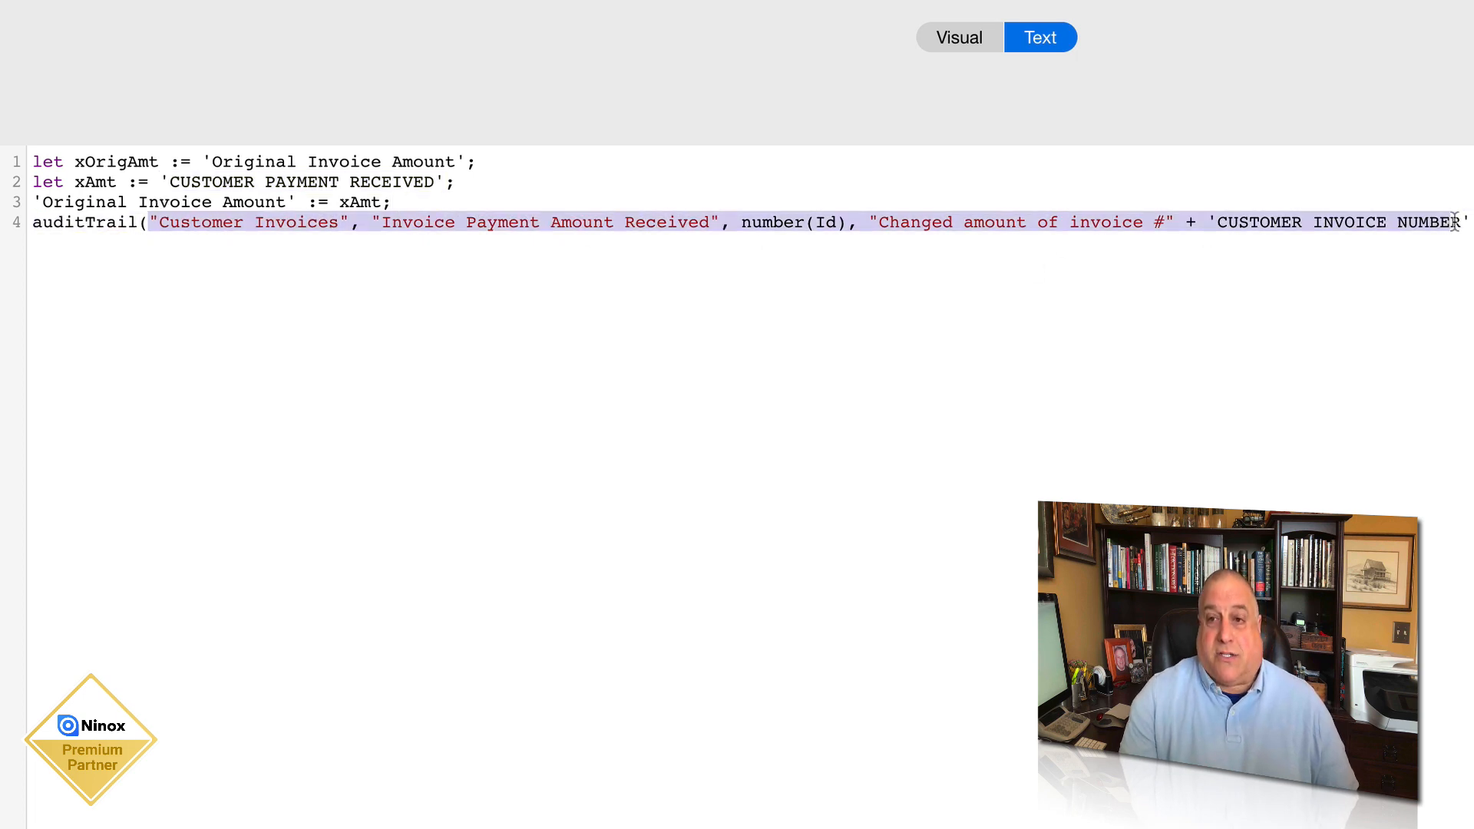
Examine the invoice number, xOrigAmt and CUSTOMER PAYMENT RECEIVED parts of the auditTrail call's activity text, and highlight the whole script
left_click(1451, 223)
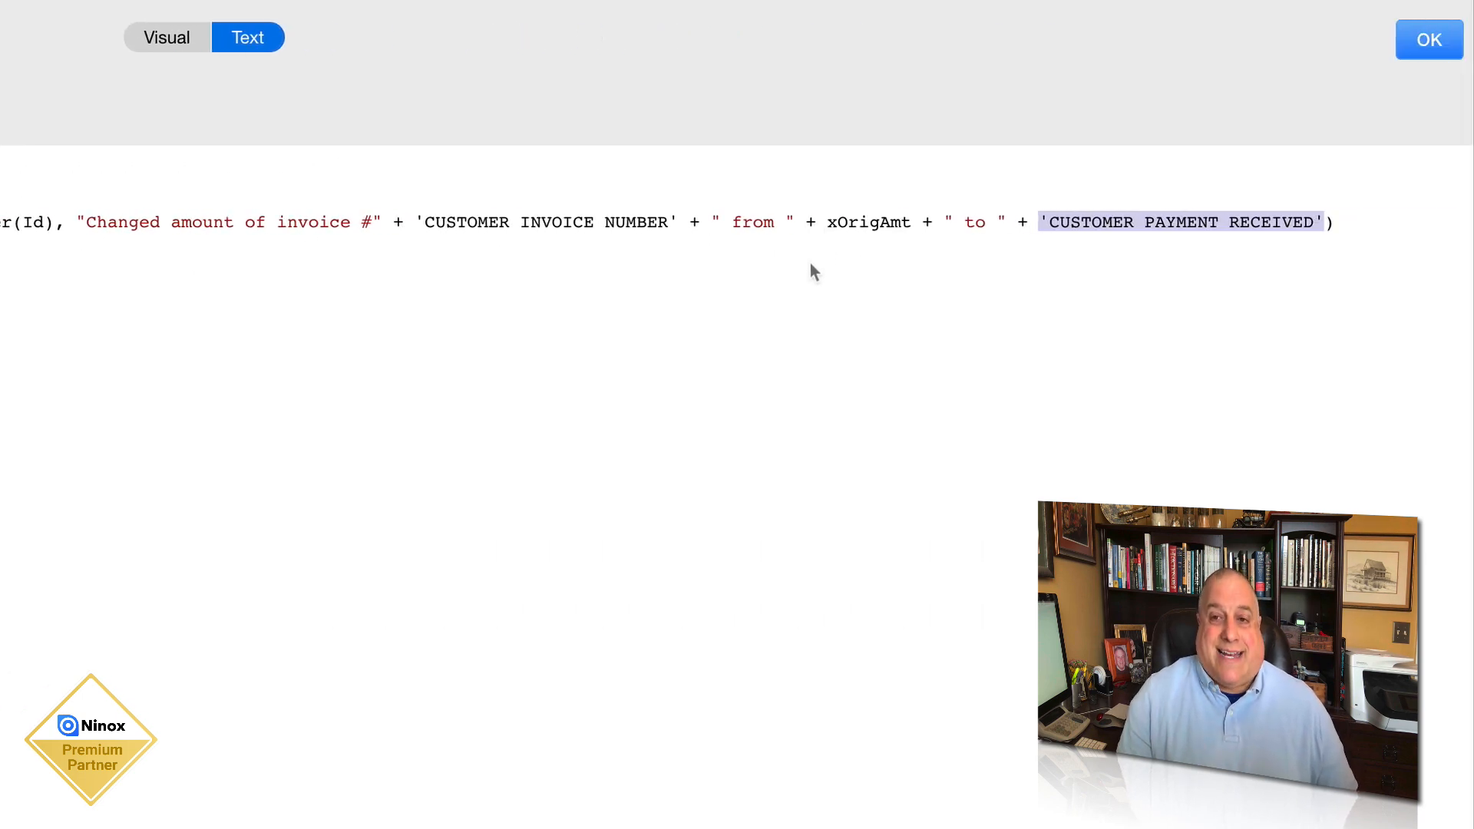
left_click_drag(825, 223, 911, 223)
left_click_drag(1047, 222, 1325, 209)
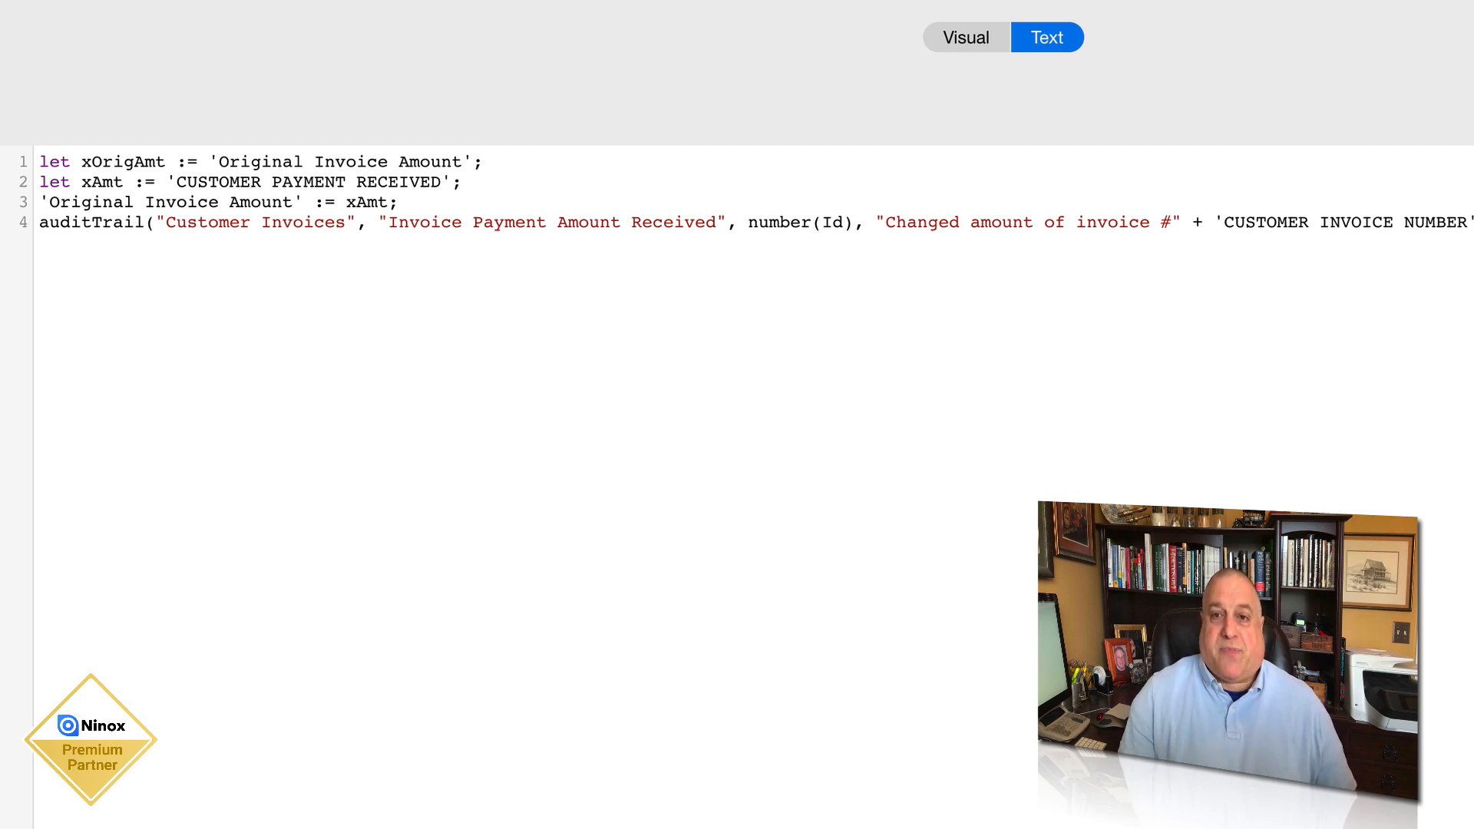
left_click_drag(1214, 223, 1472, 222)
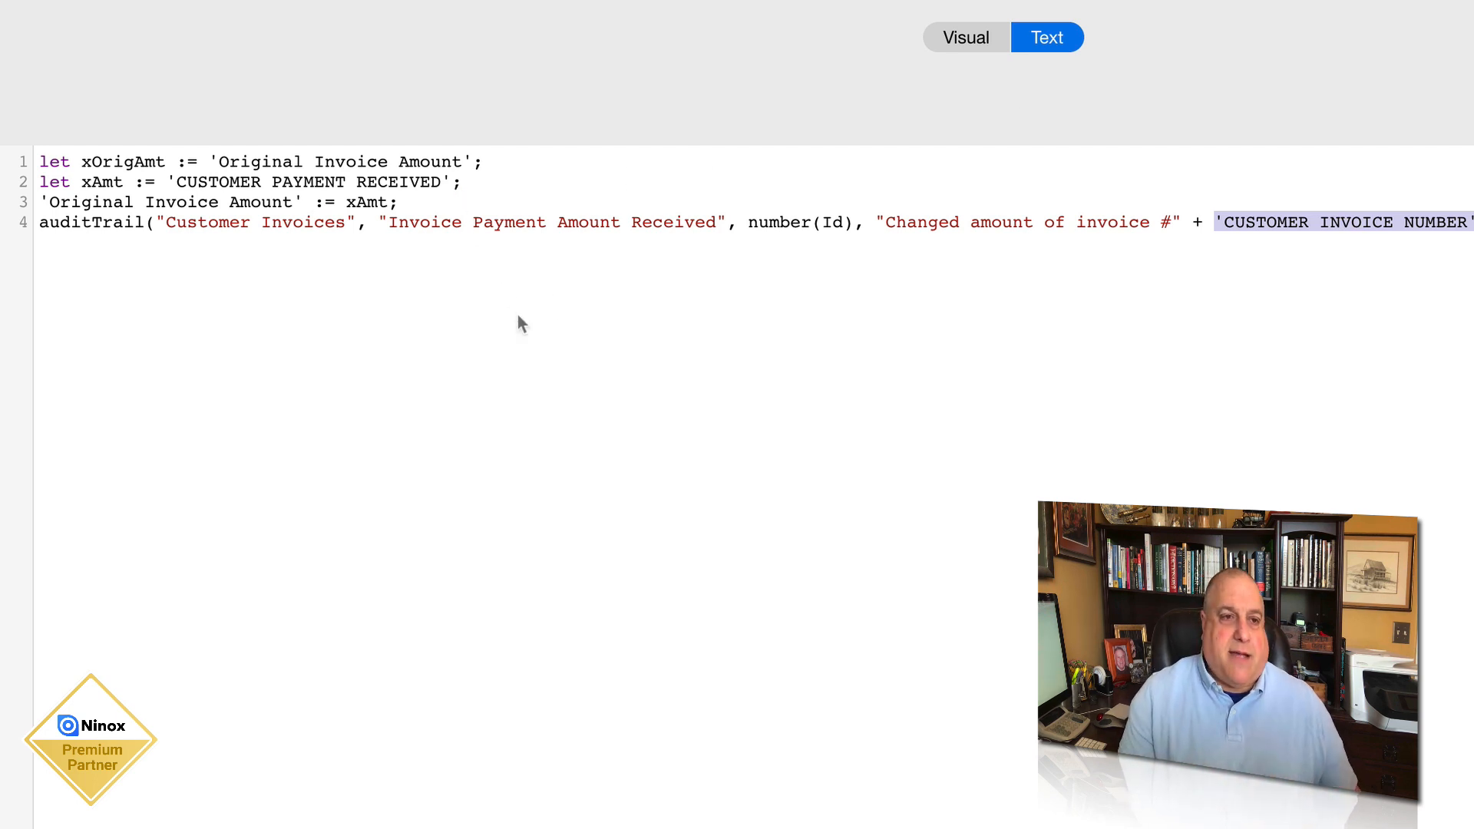
left_click_drag(1466, 245, 9, 163)
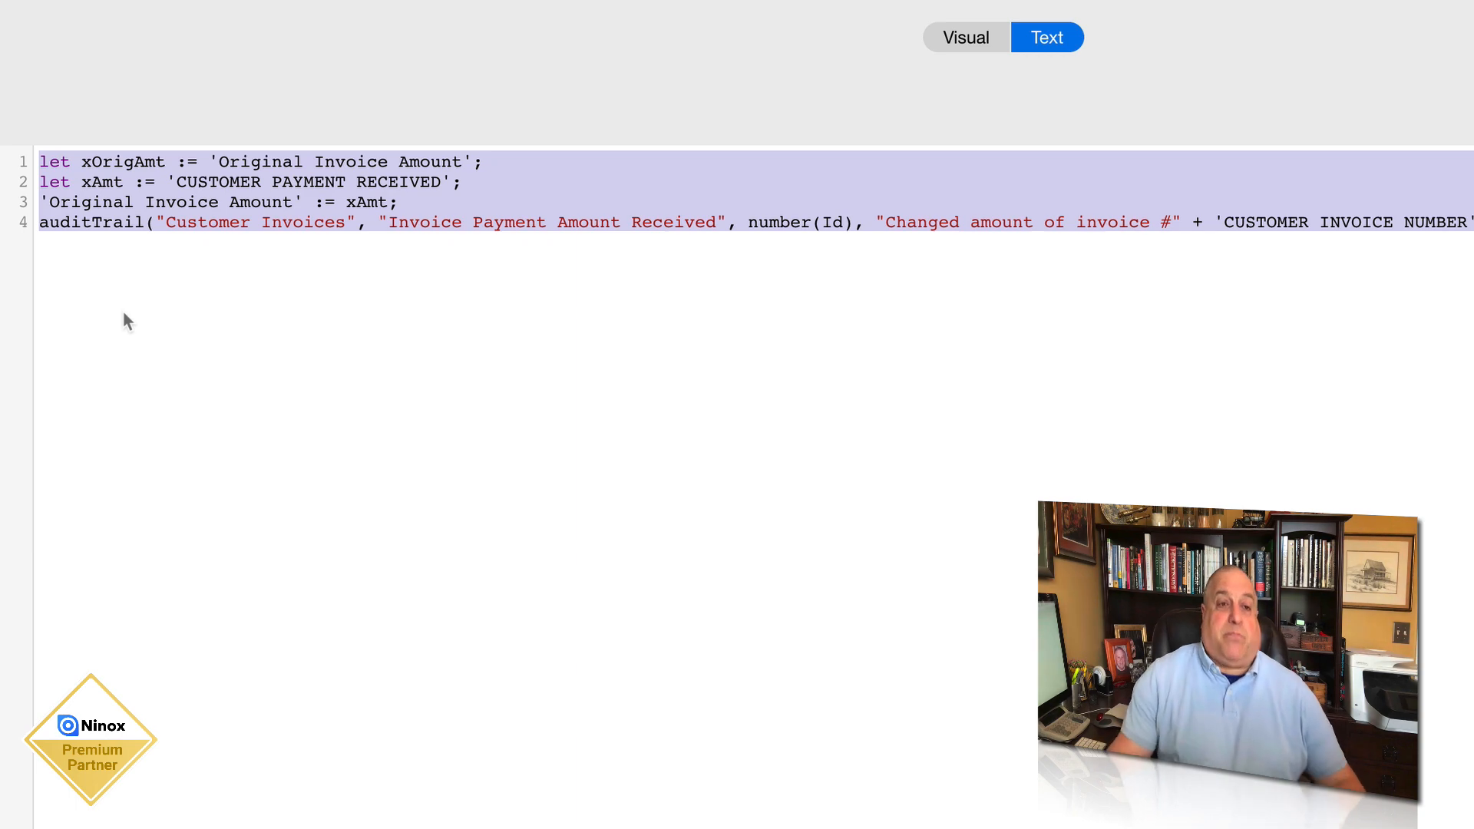
Compare the 'Original Invoice Amount' and 'CUSTOMER PAYMENT RECEIVED' assignments, including the line that sets 'Original Invoice Amount' to xAmt
left_click(210, 162)
left_click_drag(209, 161, 471, 156)
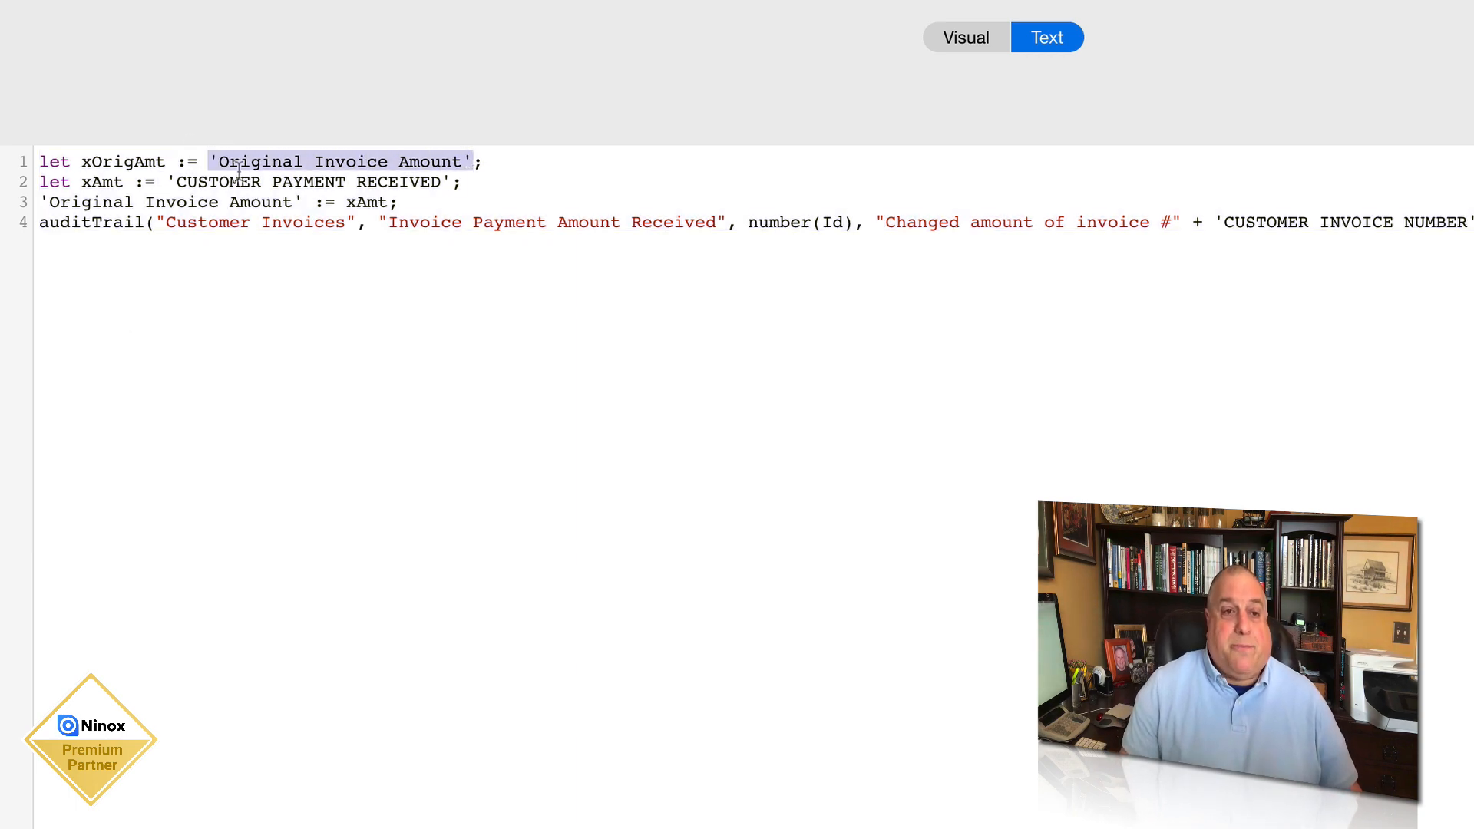
left_click_drag(168, 182, 452, 181)
left_click_drag(209, 161, 471, 156)
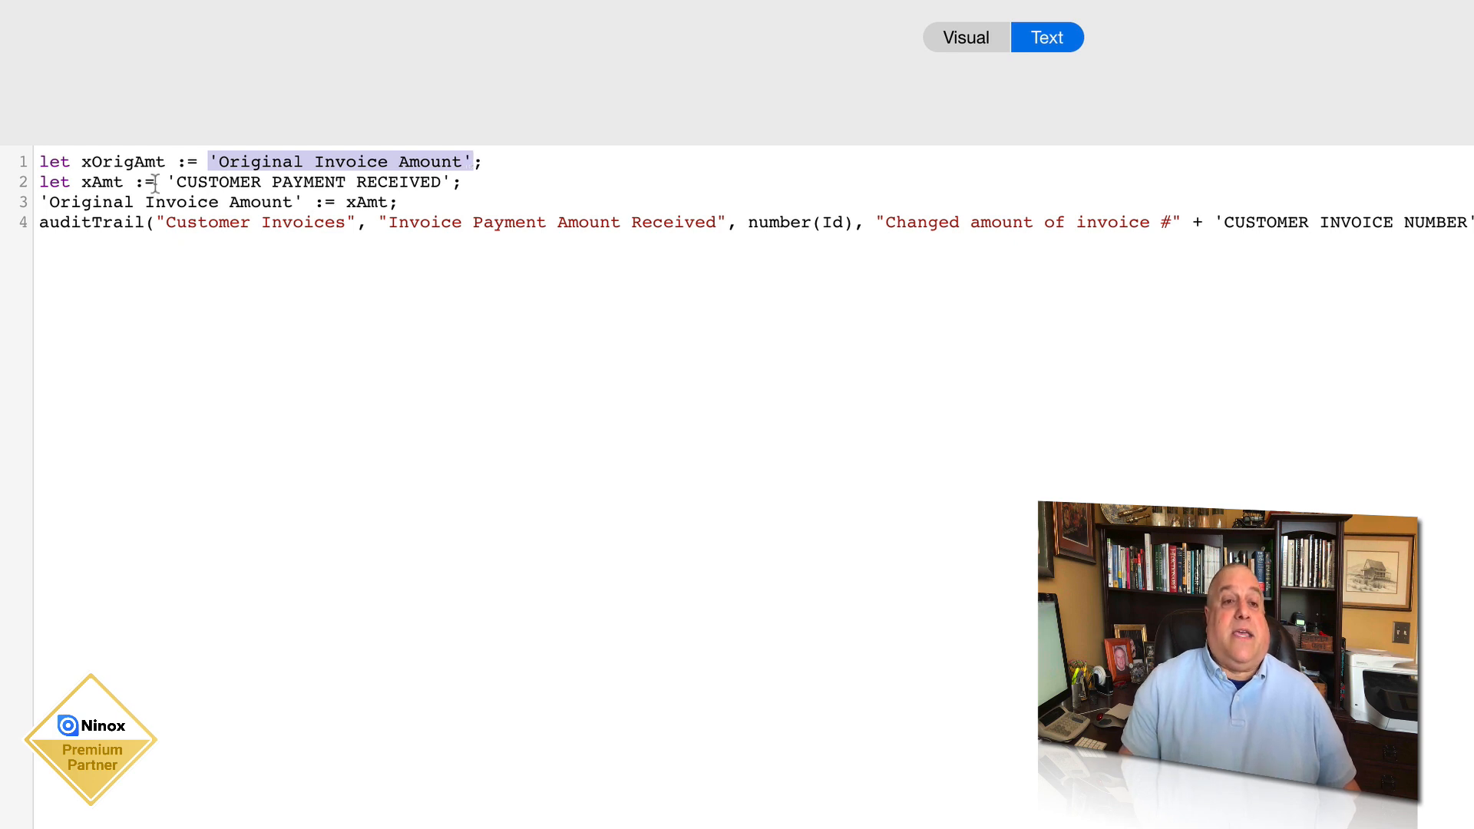
left_click_drag(165, 182, 452, 182)
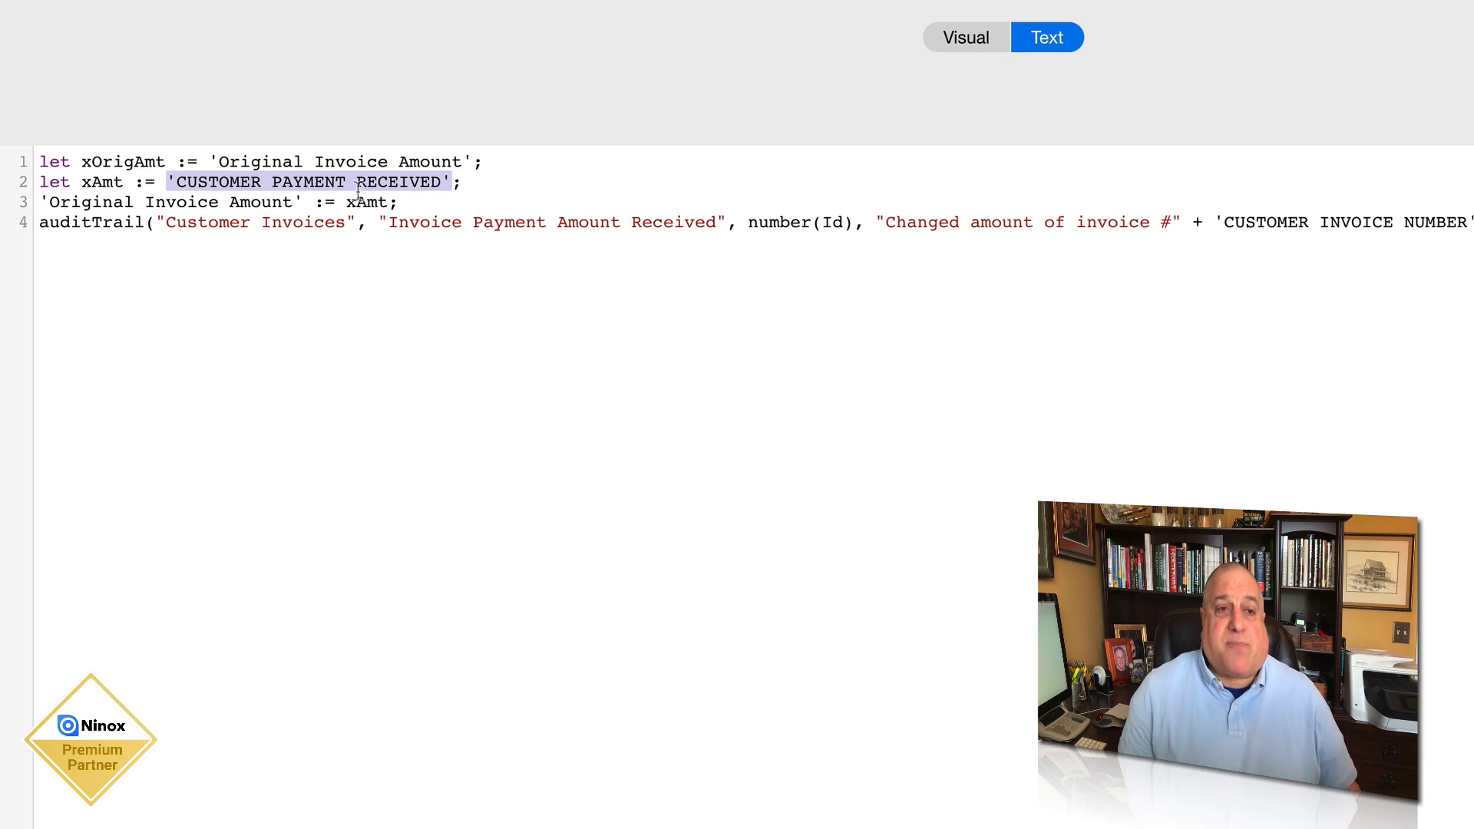
left_click_drag(304, 202, 36, 206)
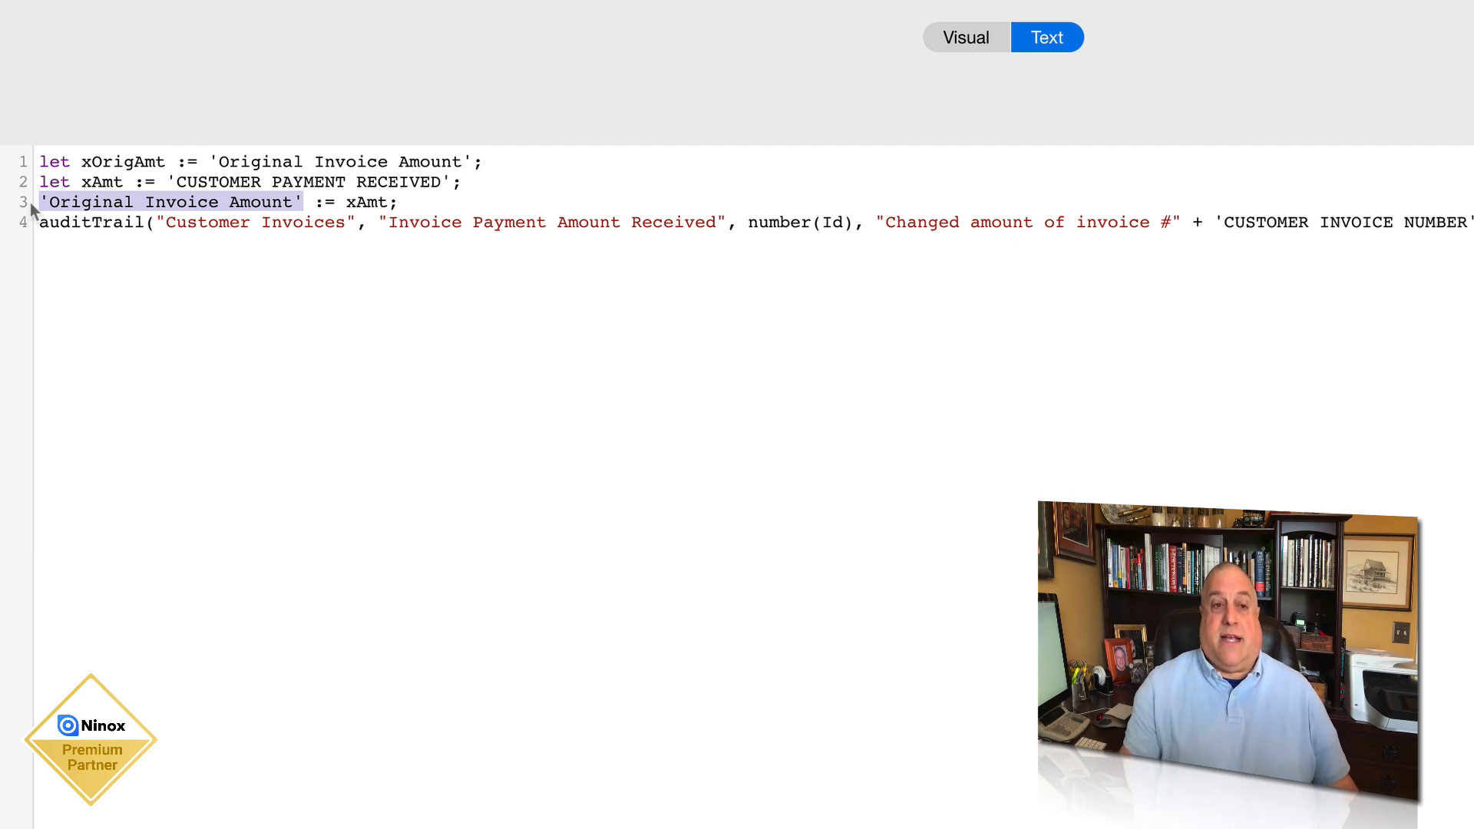
Review the complete auditTrail call and its "Changed amount of invoice #" text, and close the script, field settings and invoice record
left_click_drag(38, 222, 961, 230)
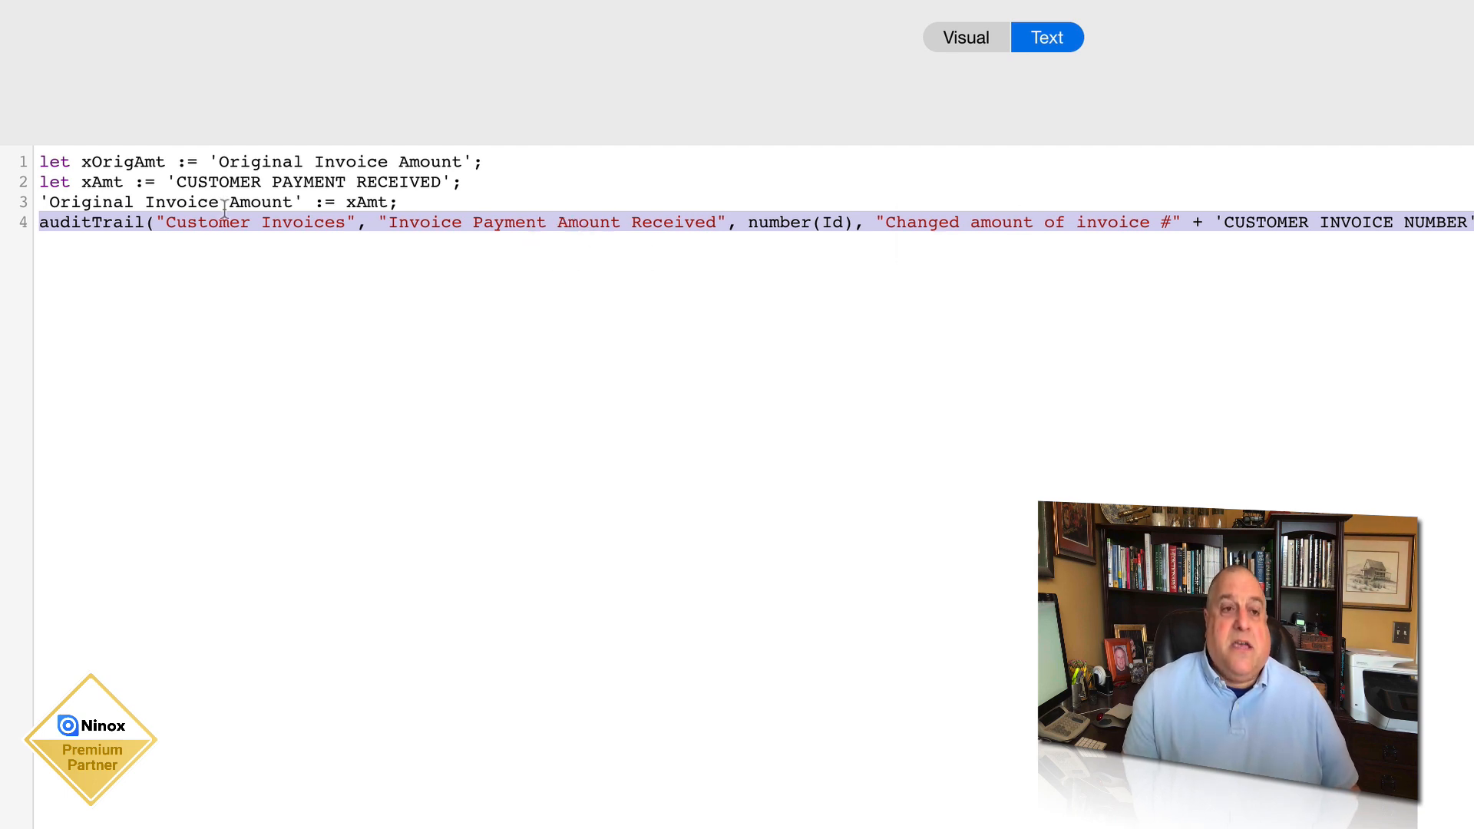
left_click(959, 250)
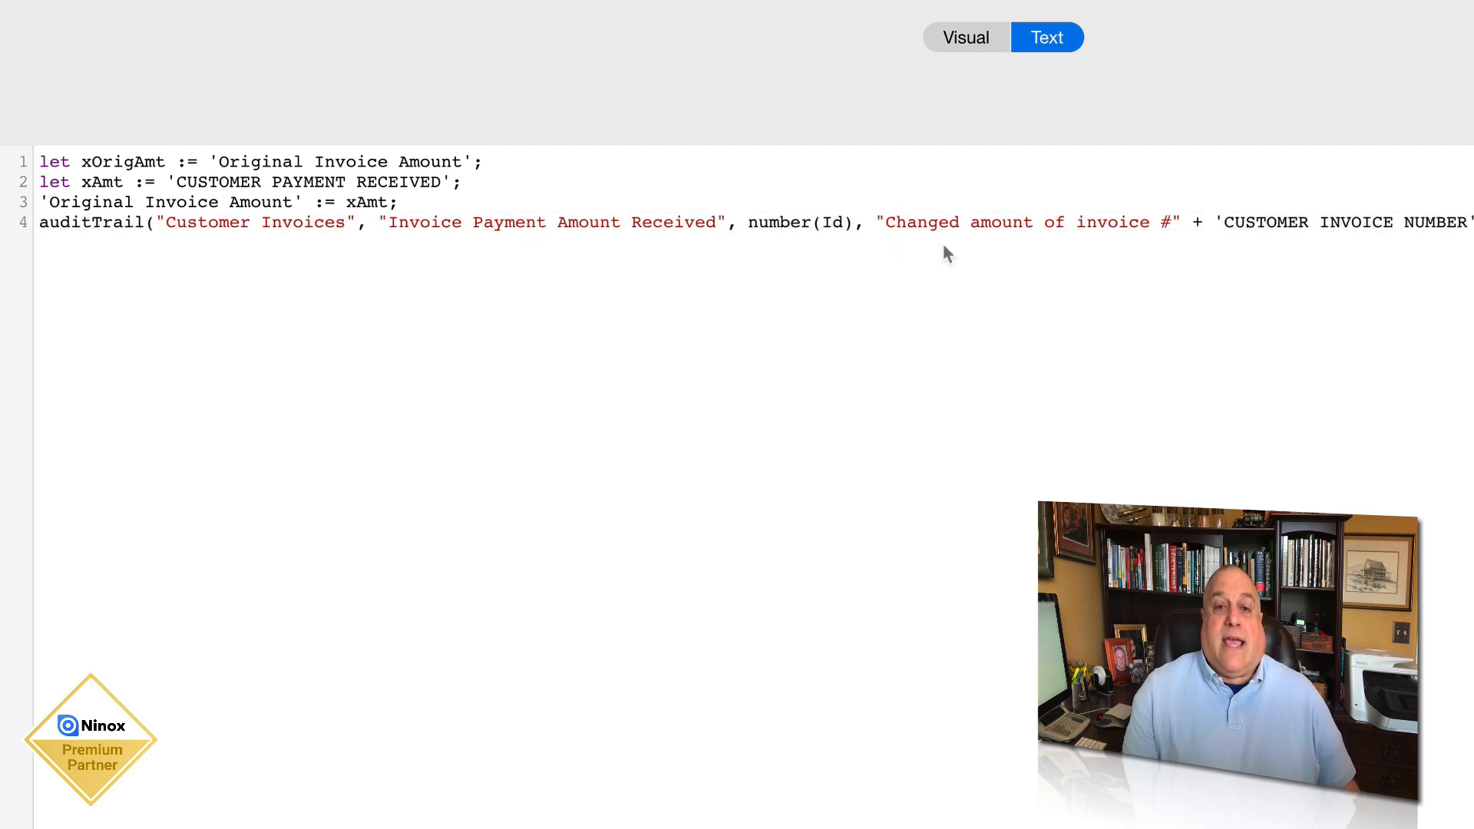
left_click_drag(875, 222, 1473, 221)
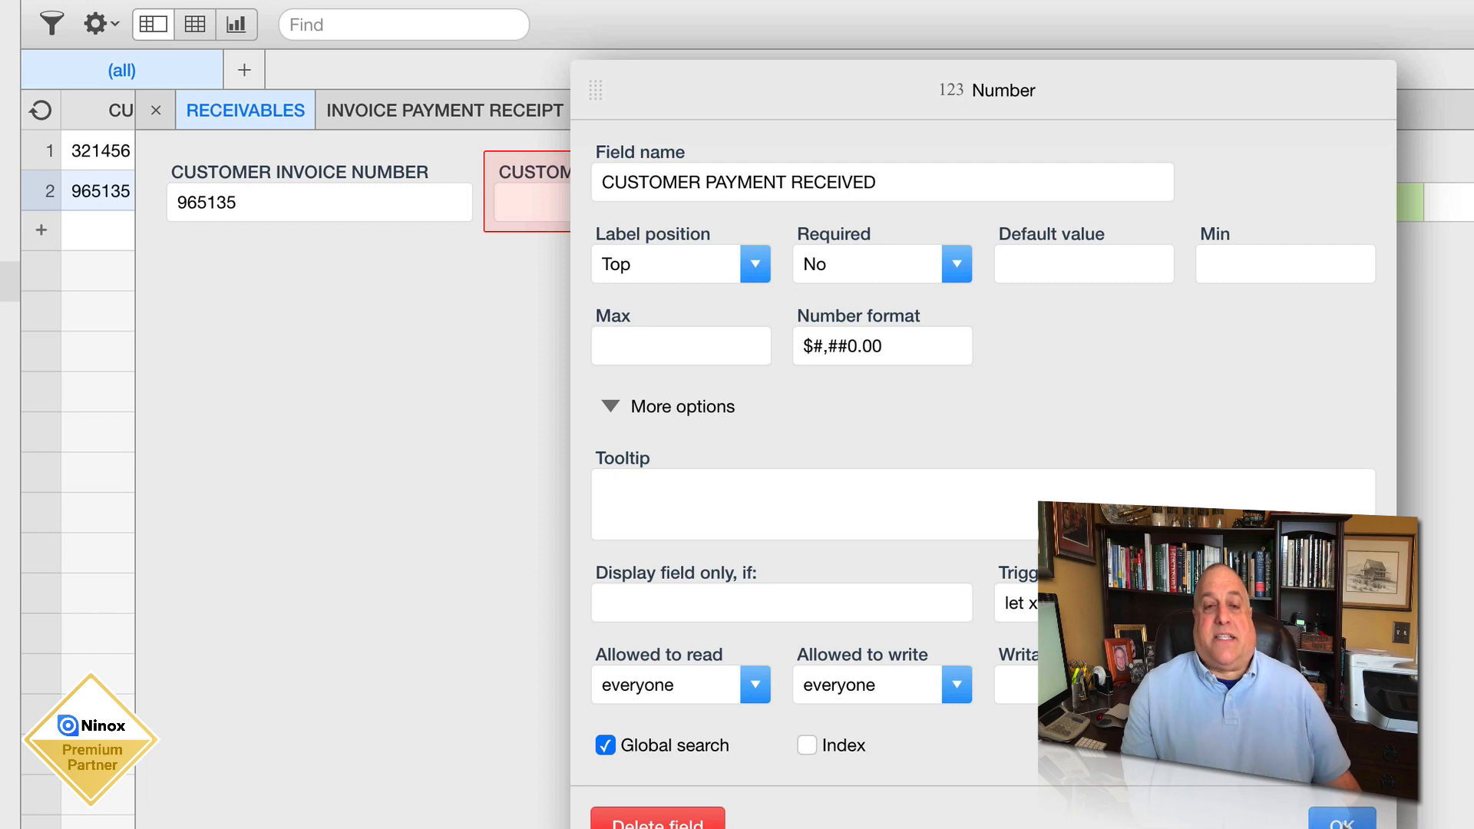
left_click(1317, 820)
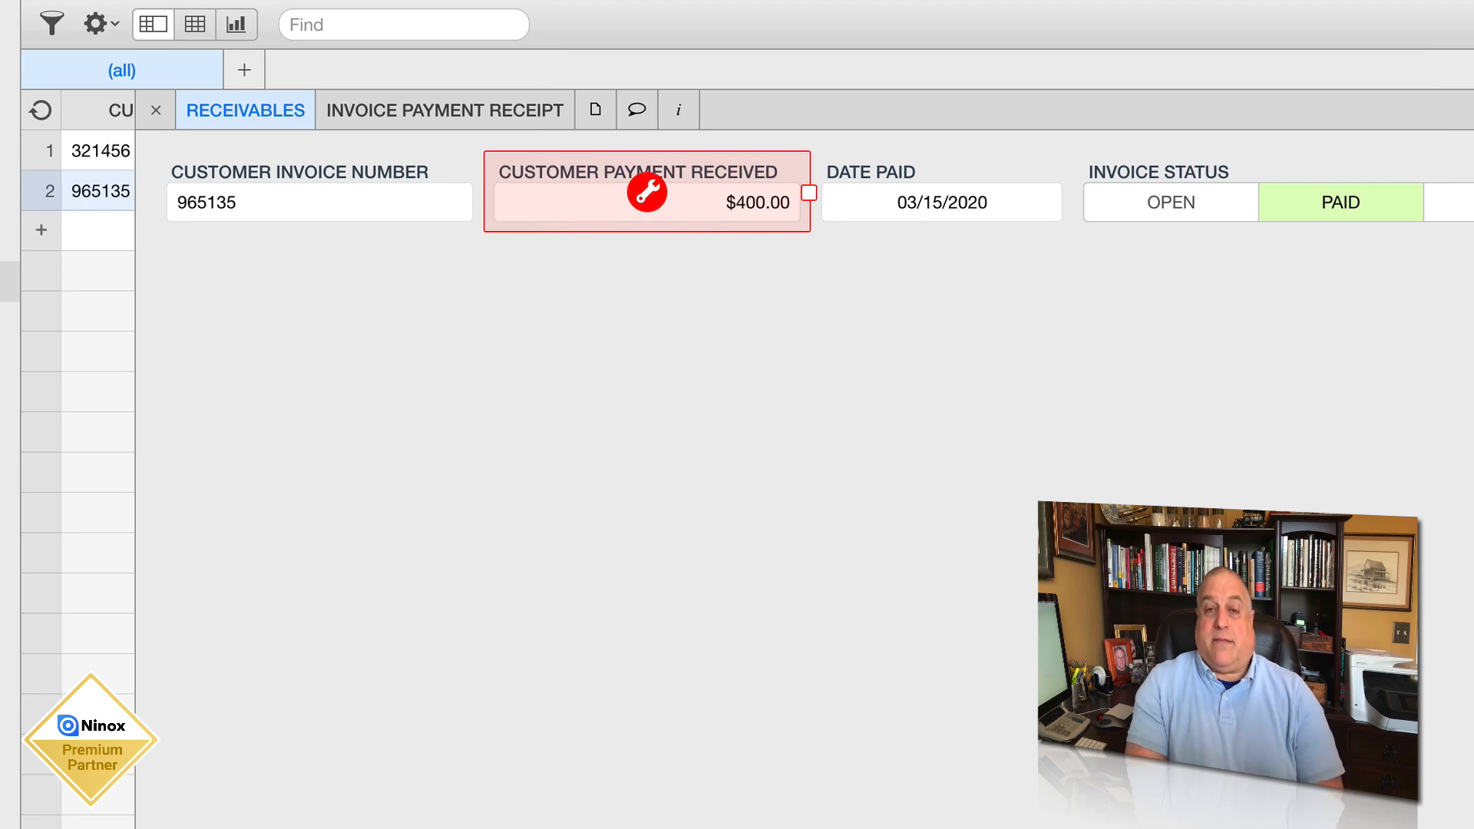
left_click(156, 110)
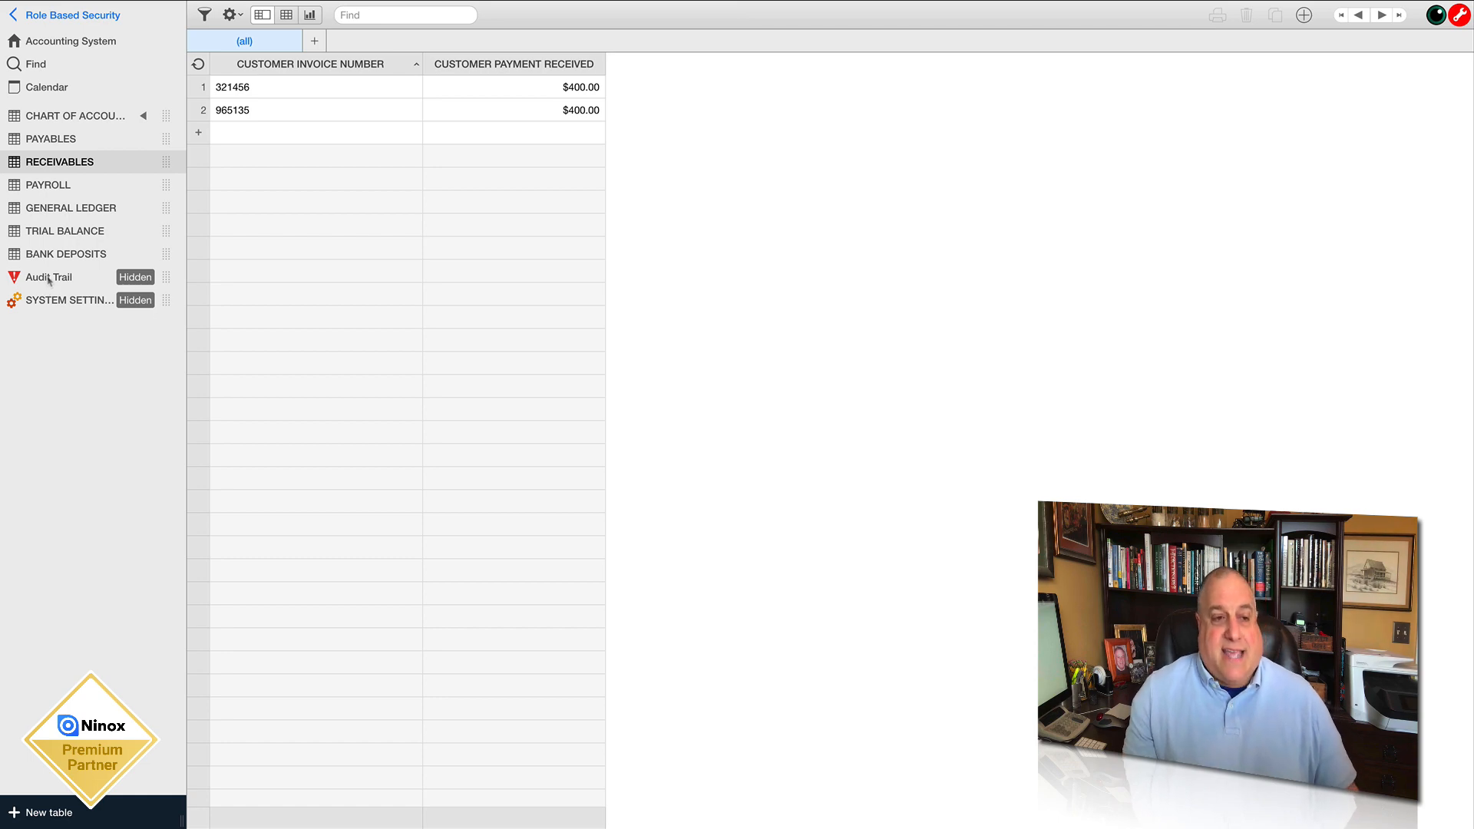
Open the Audit Trail table's field settings, examine its field list and Hidden option, and save with the table kept hidden
left_click(48, 279)
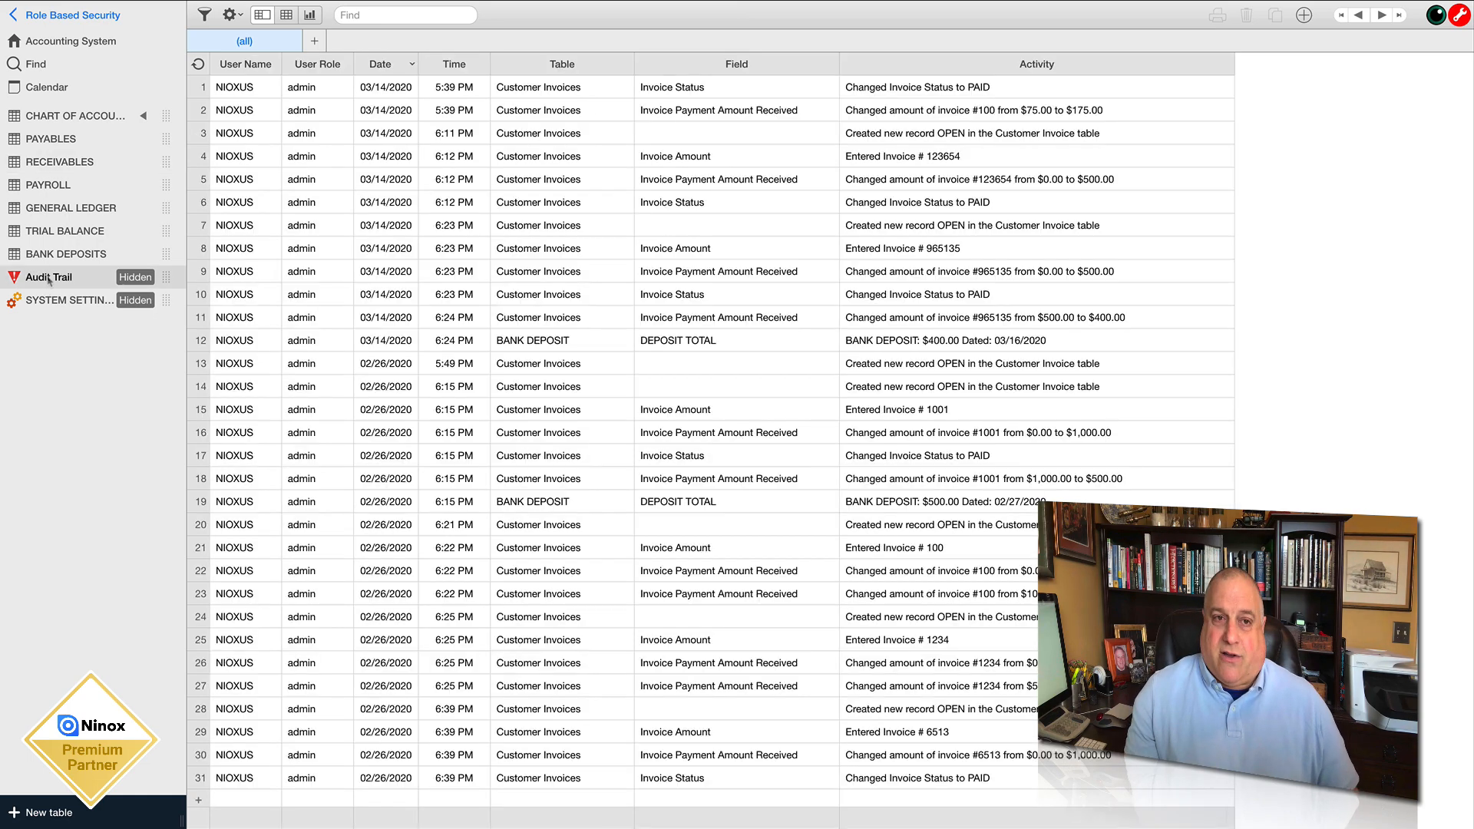
left_click(229, 16)
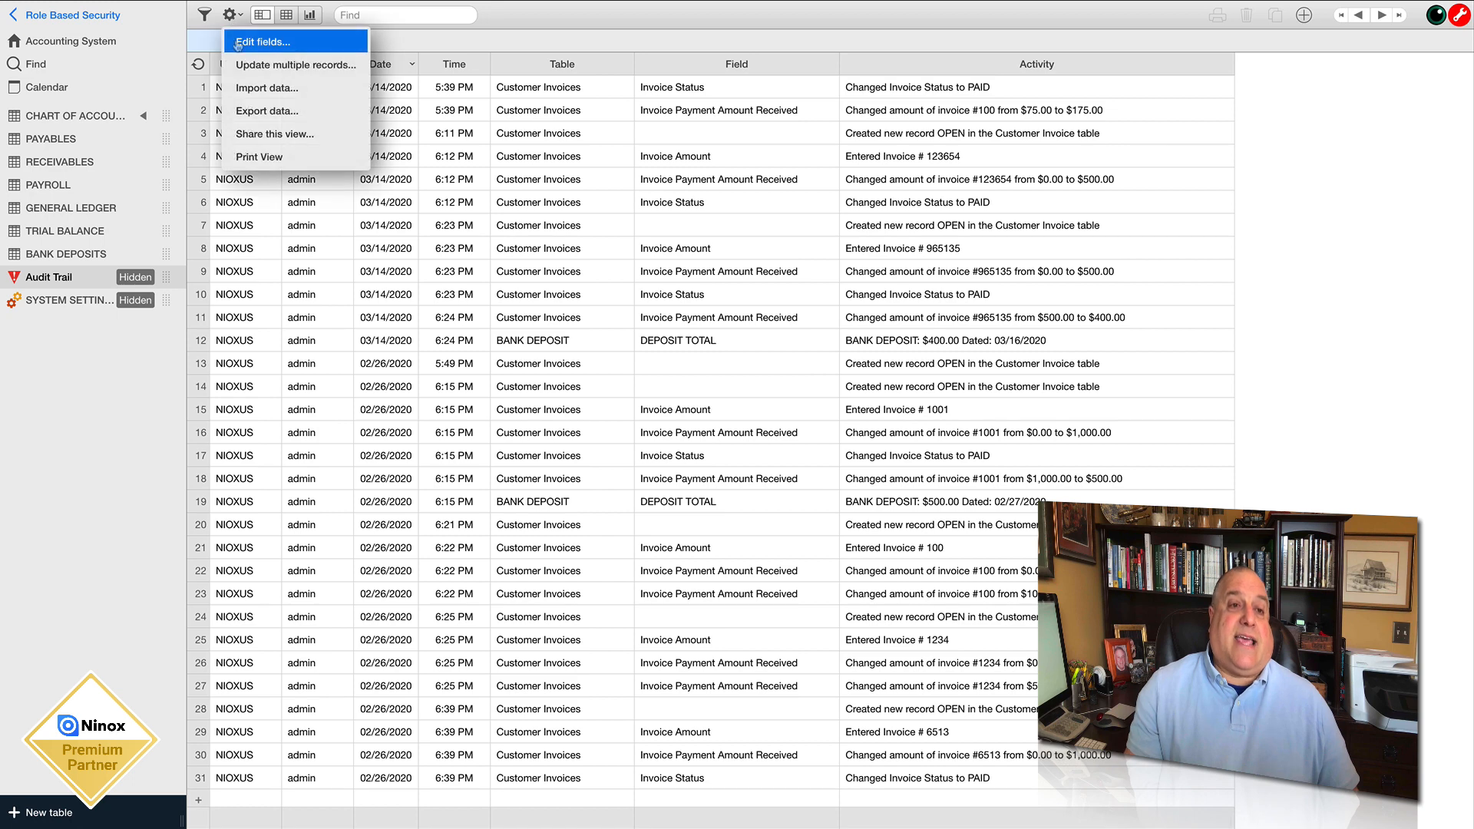
left_click(361, 40)
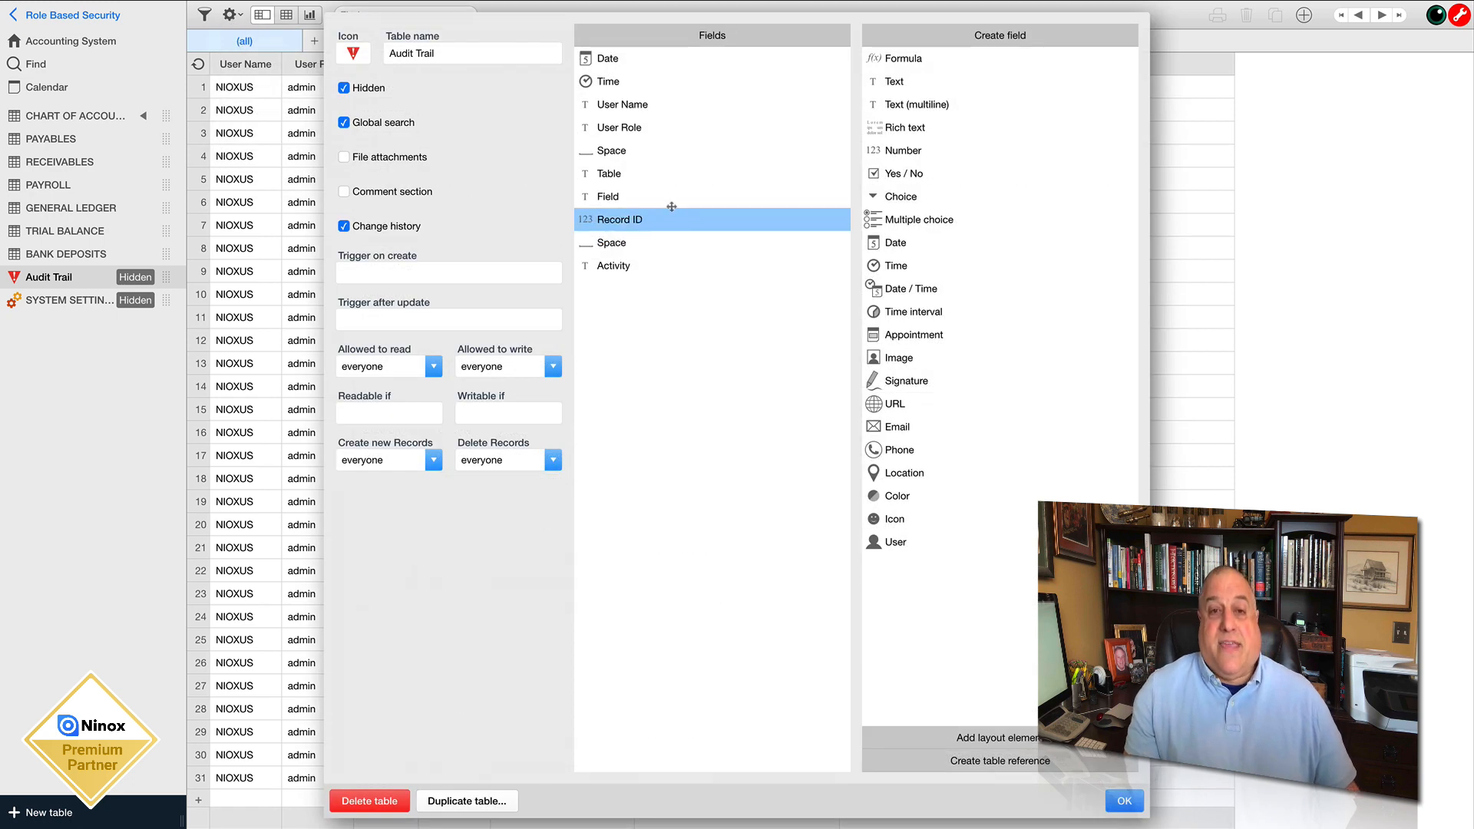
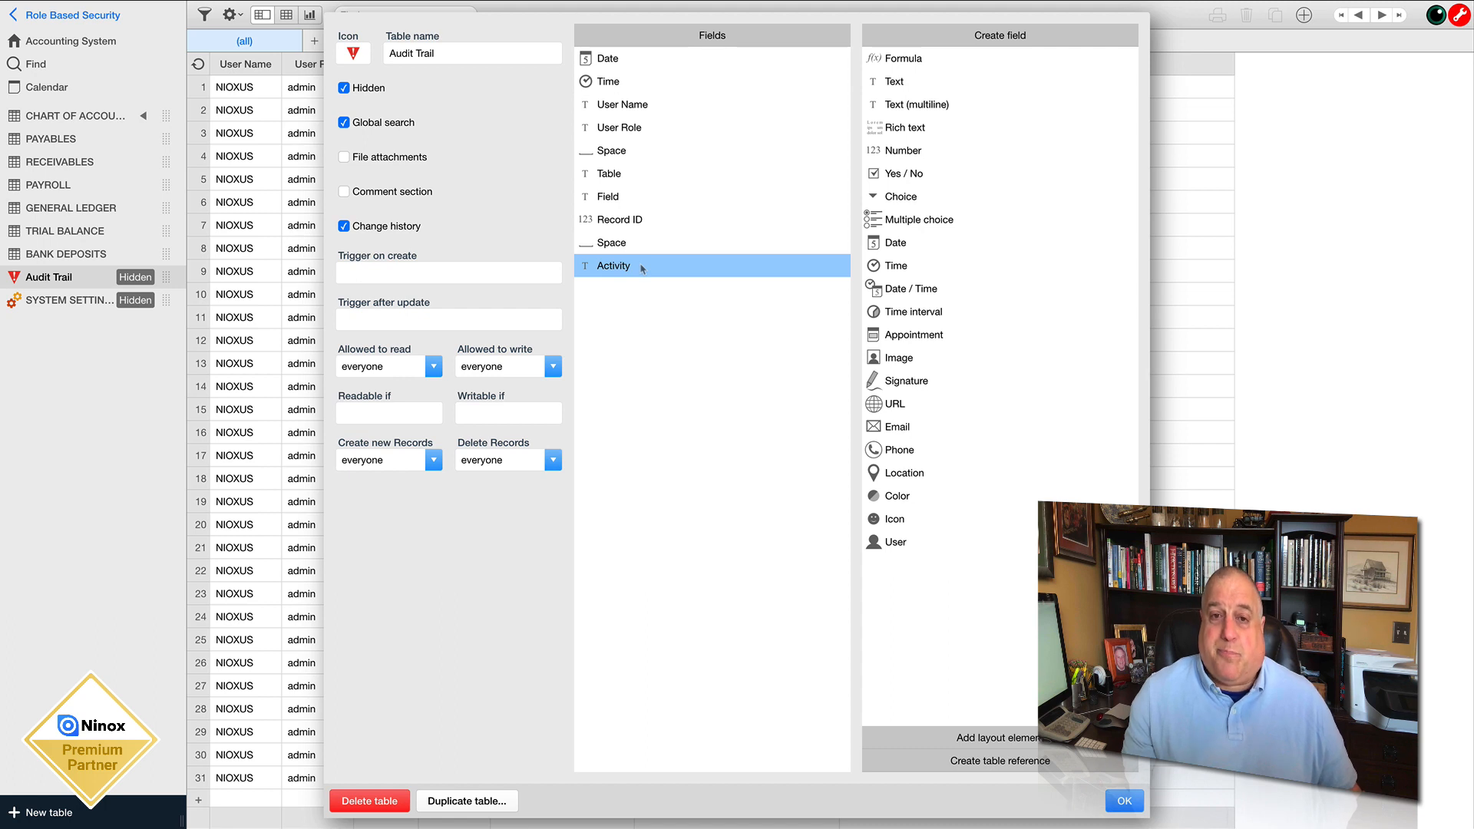
left_click(344, 92)
left_click(345, 91)
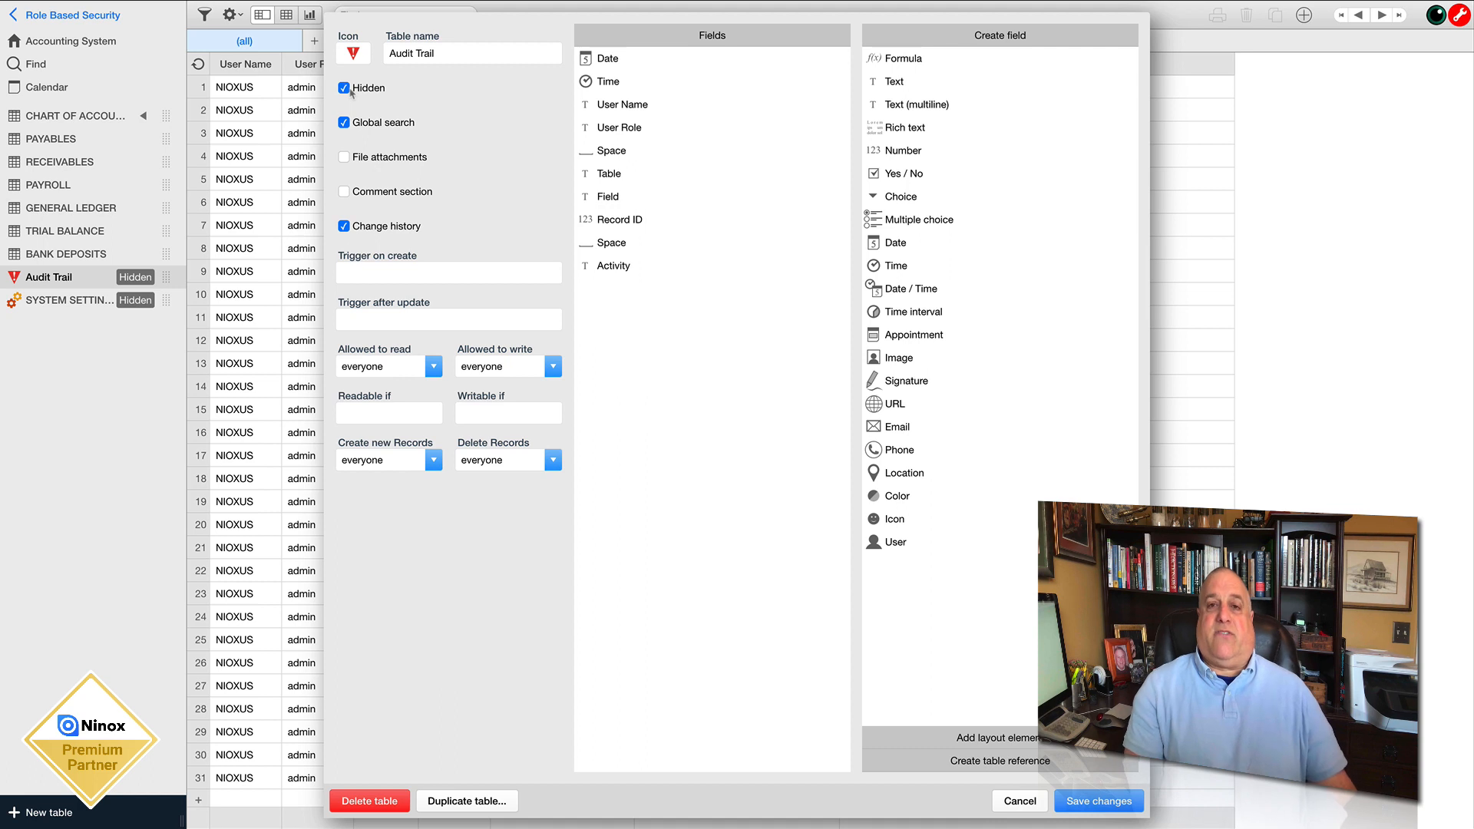
left_click(1099, 801)
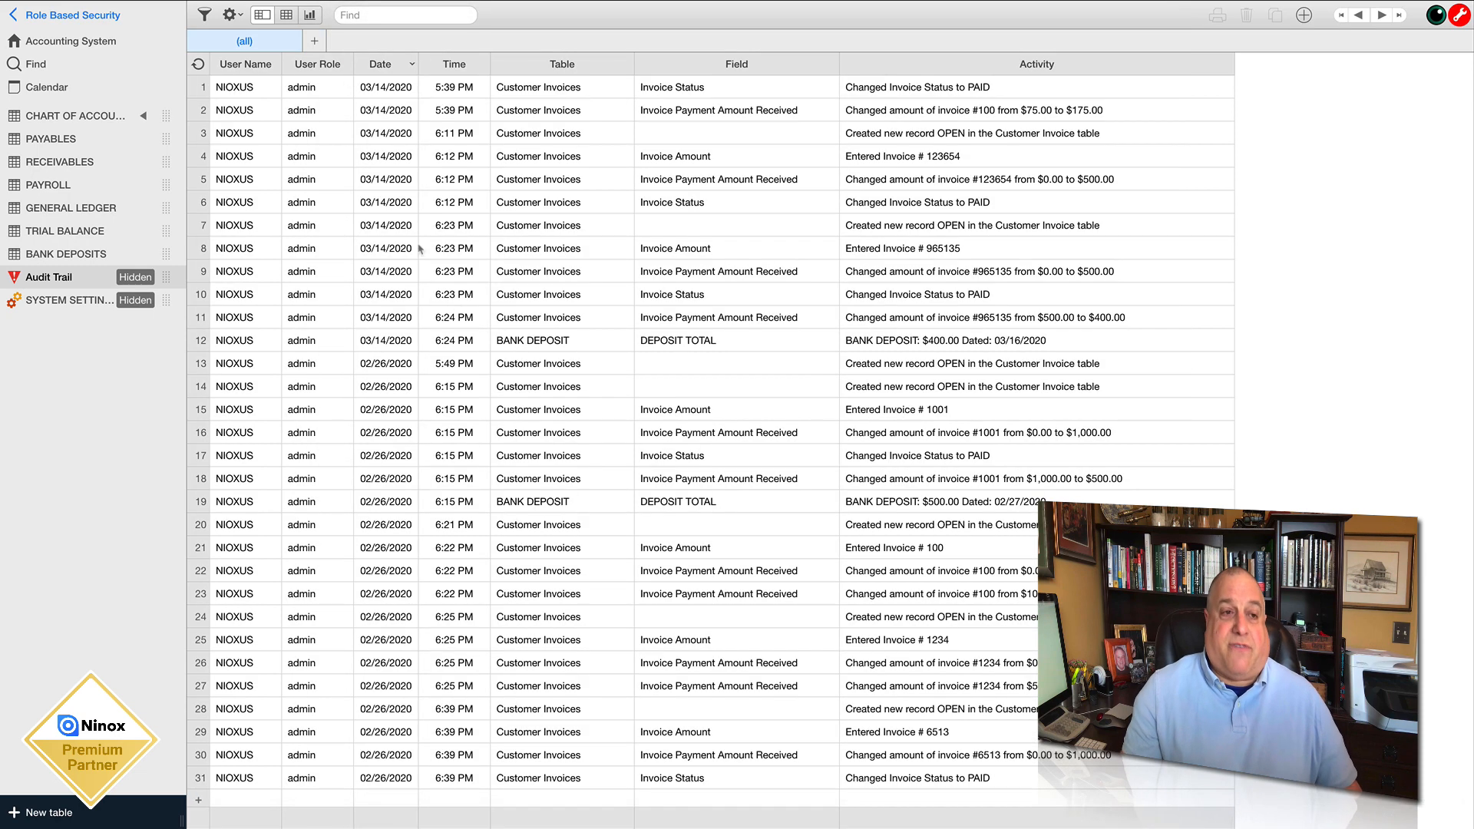
Copy the entire auditTrail function from the Accounting System database's global script definitions
left_click(55, 43)
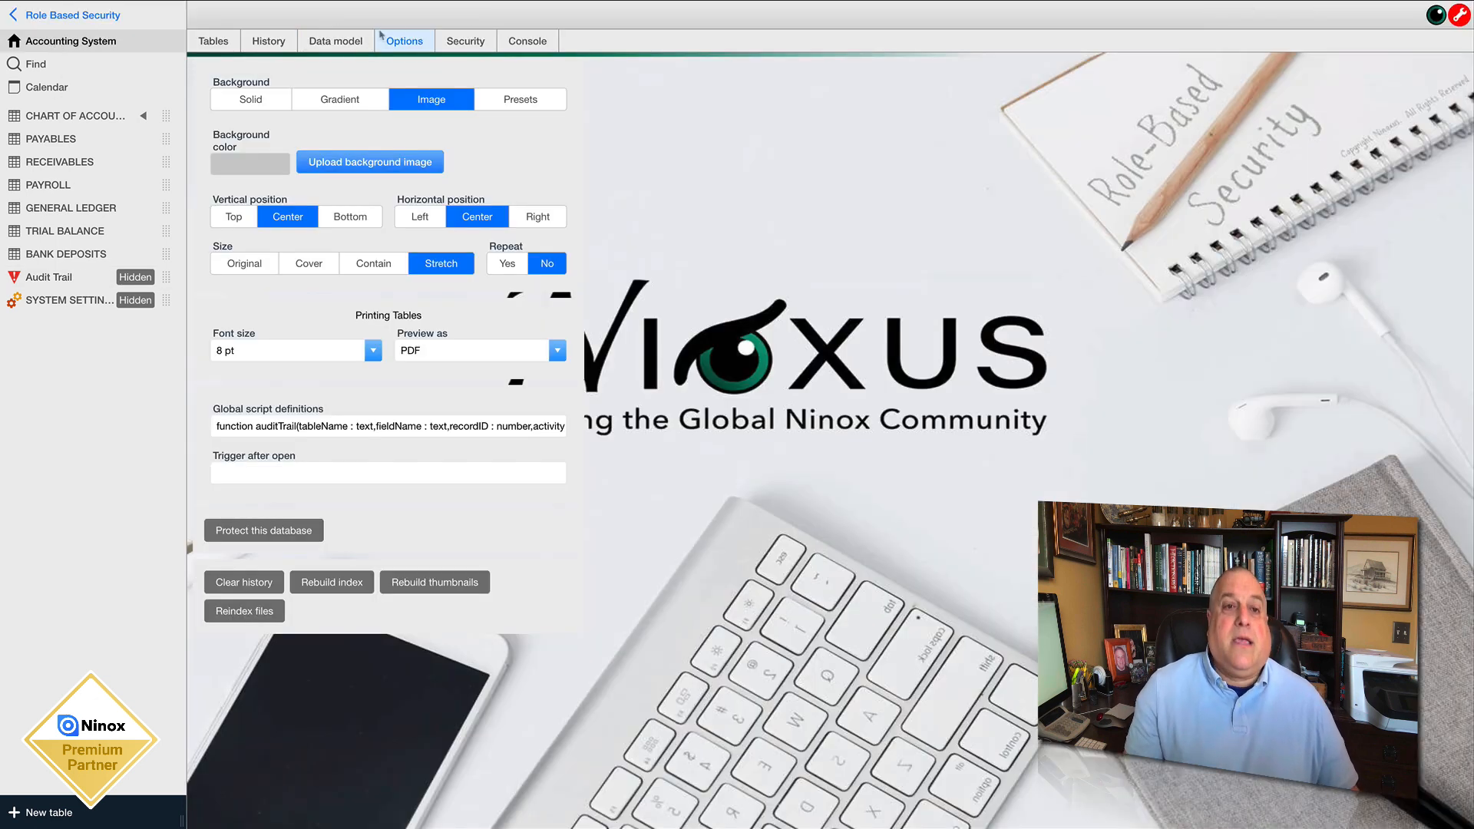
left_click(268, 427)
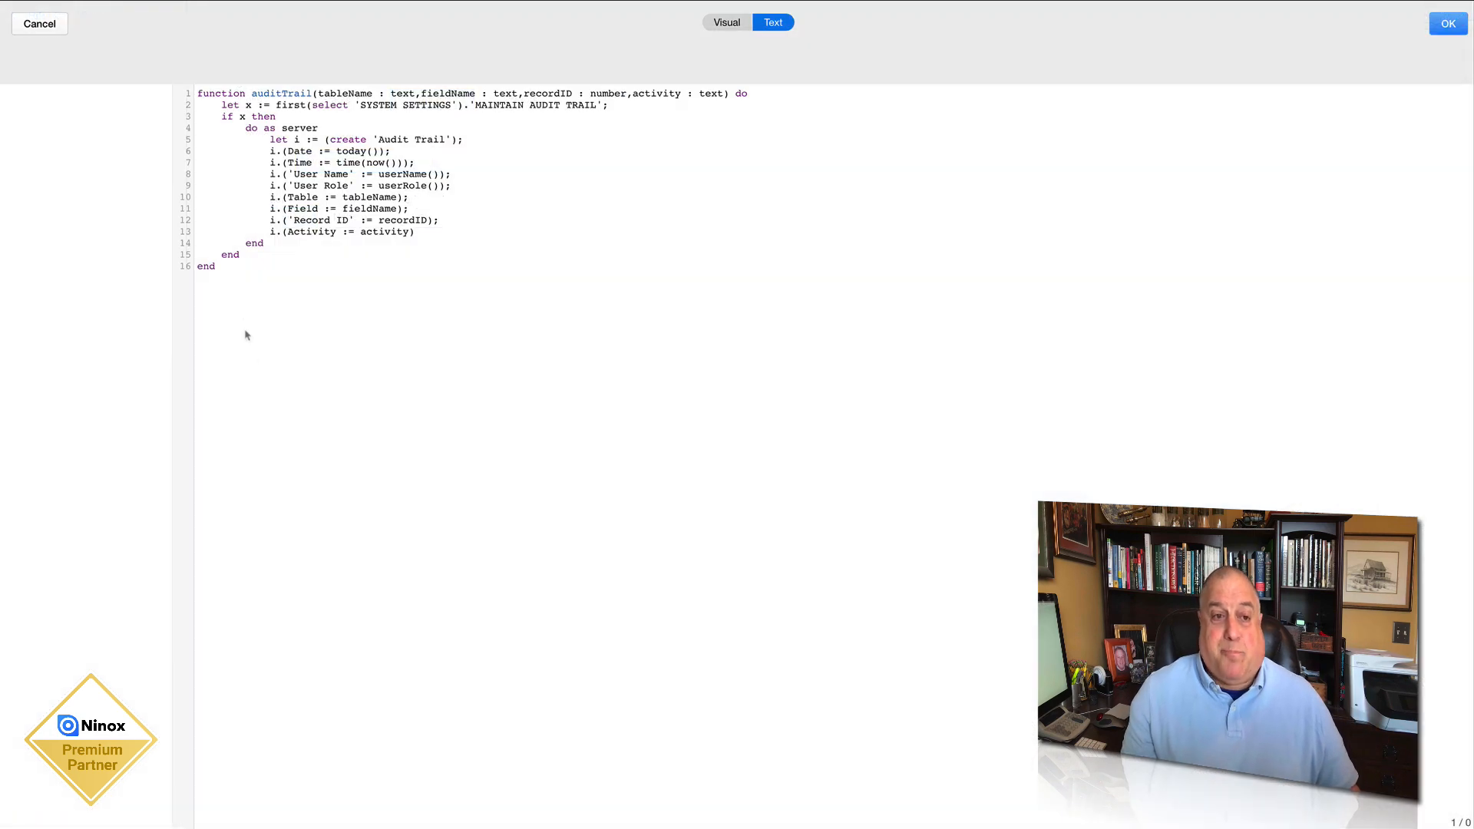
left_click_drag(217, 270, 178, 82)
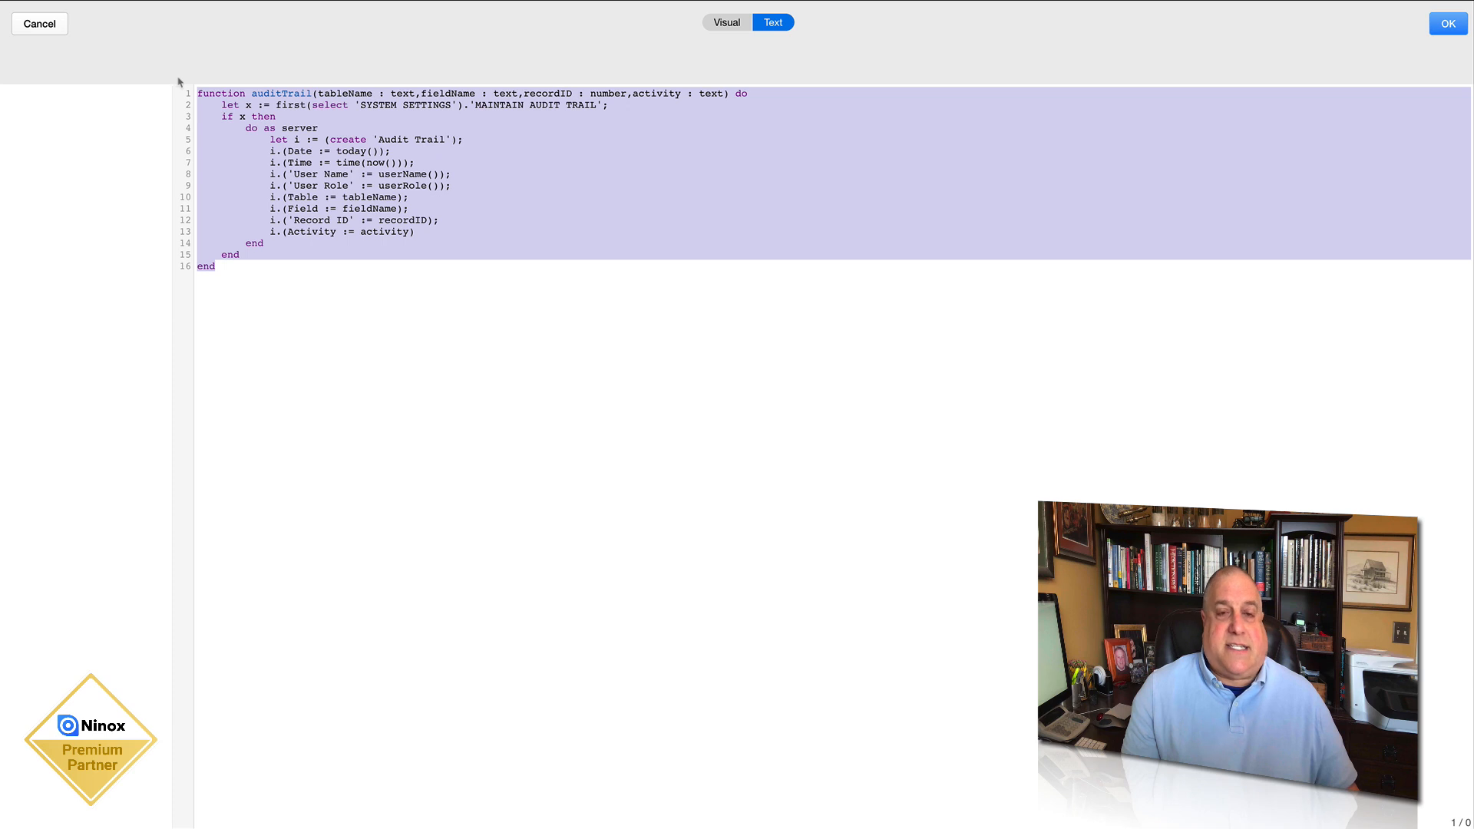
right_click(324, 182)
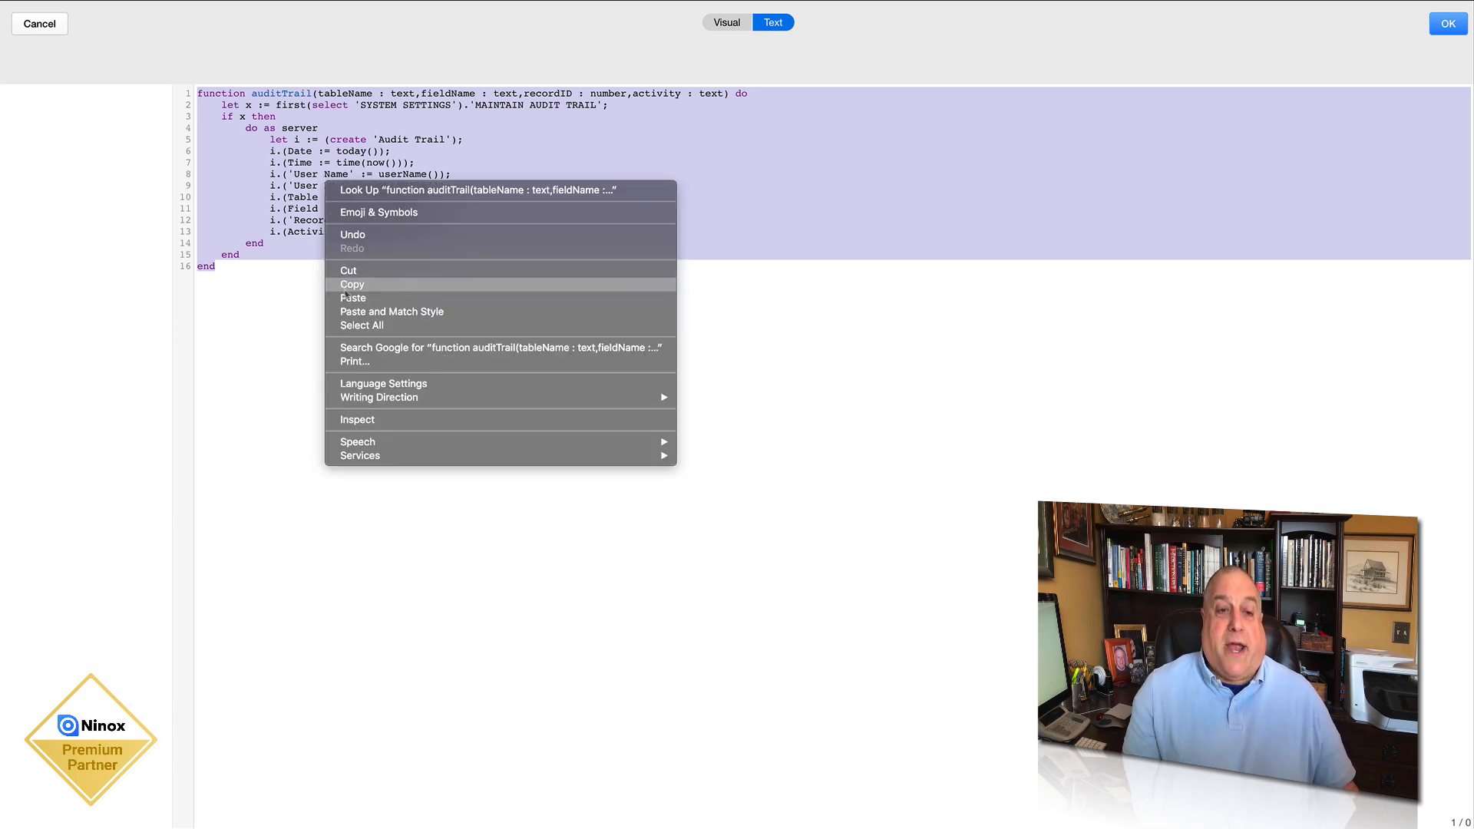
left_click(345, 290)
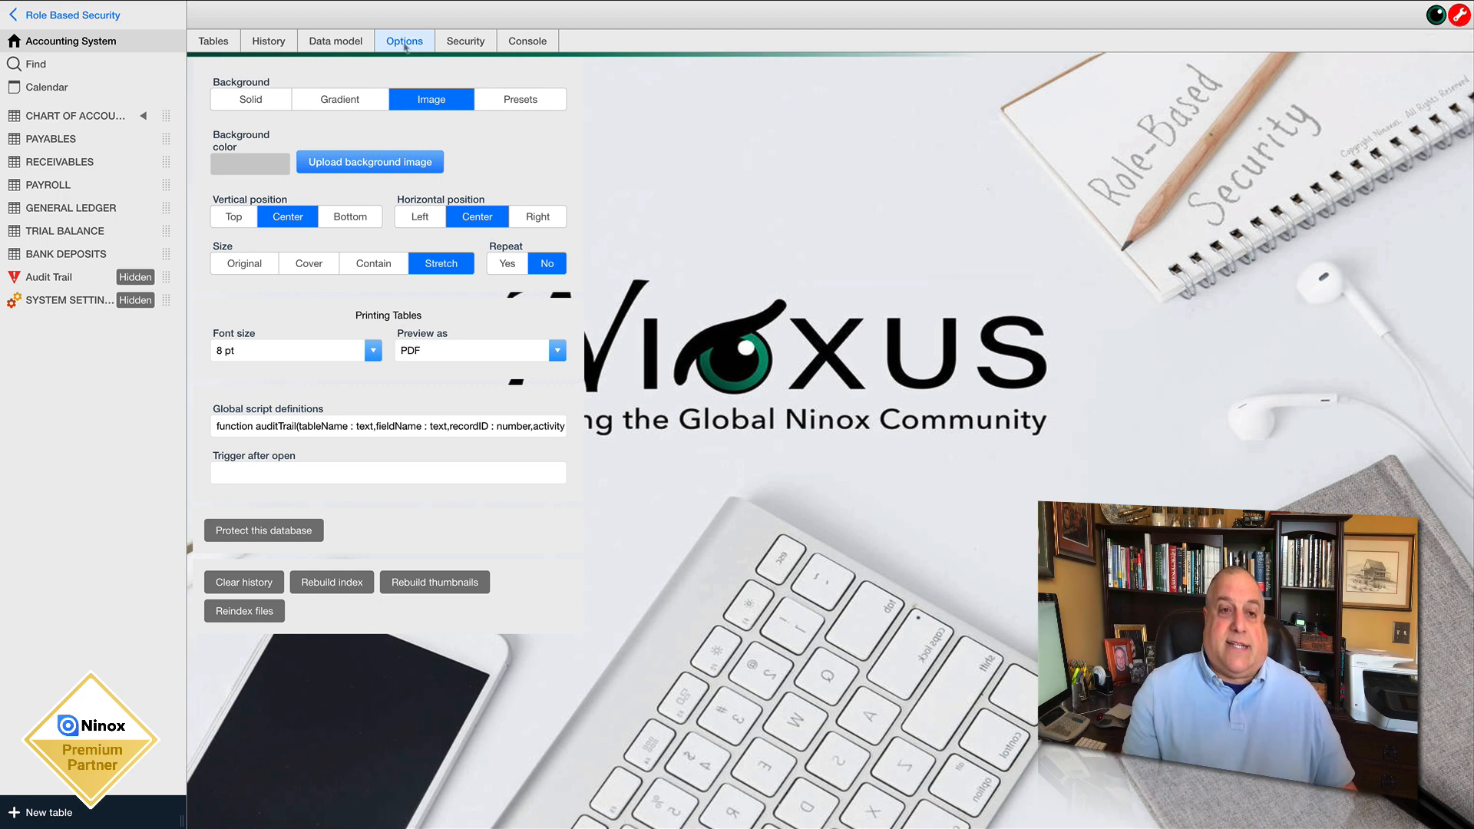
Reopen the global script definitions, check the paste option for the function code, and cancel without changes
left_click(284, 426)
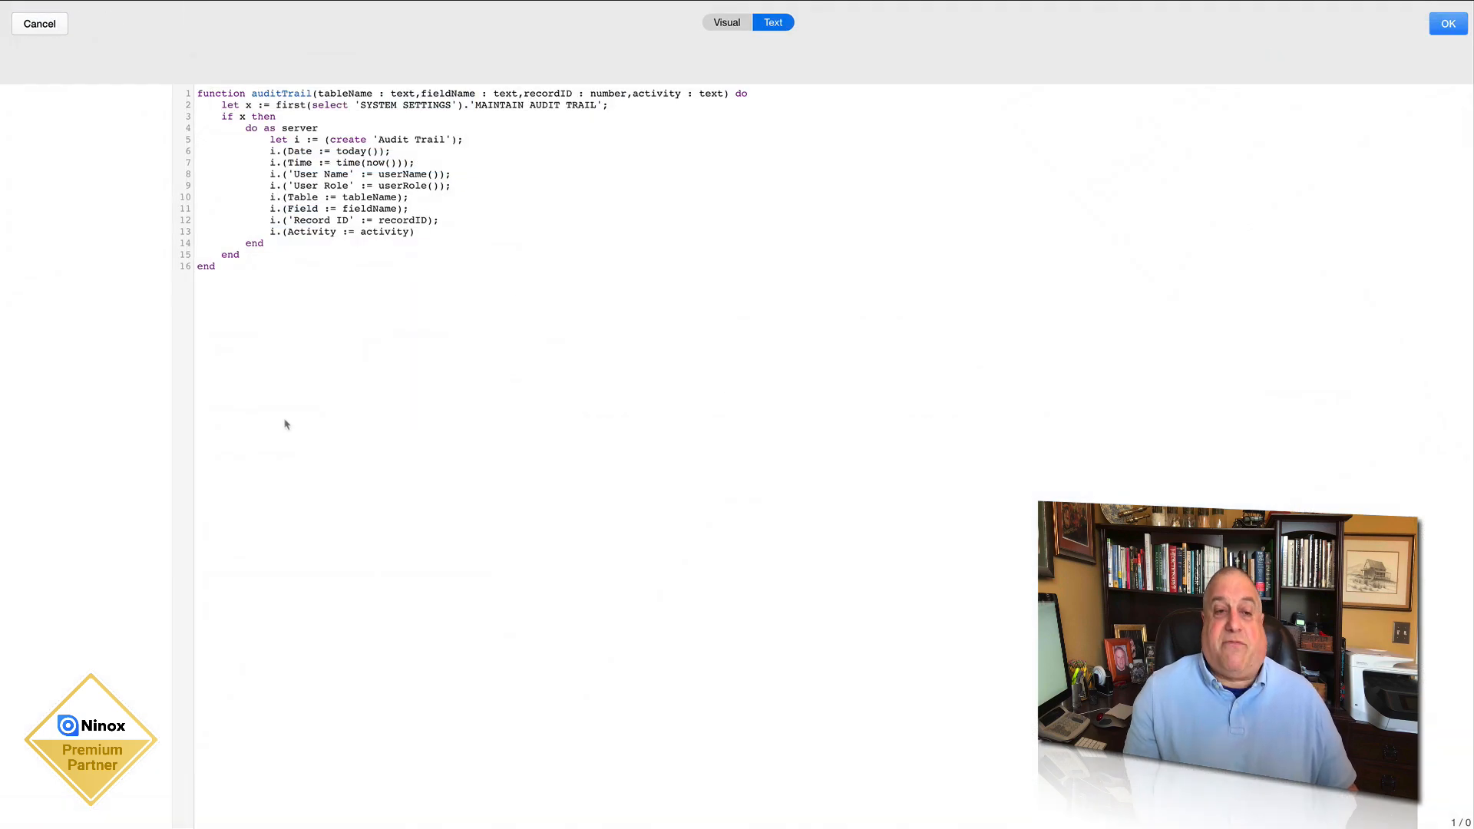
right_click(310, 342)
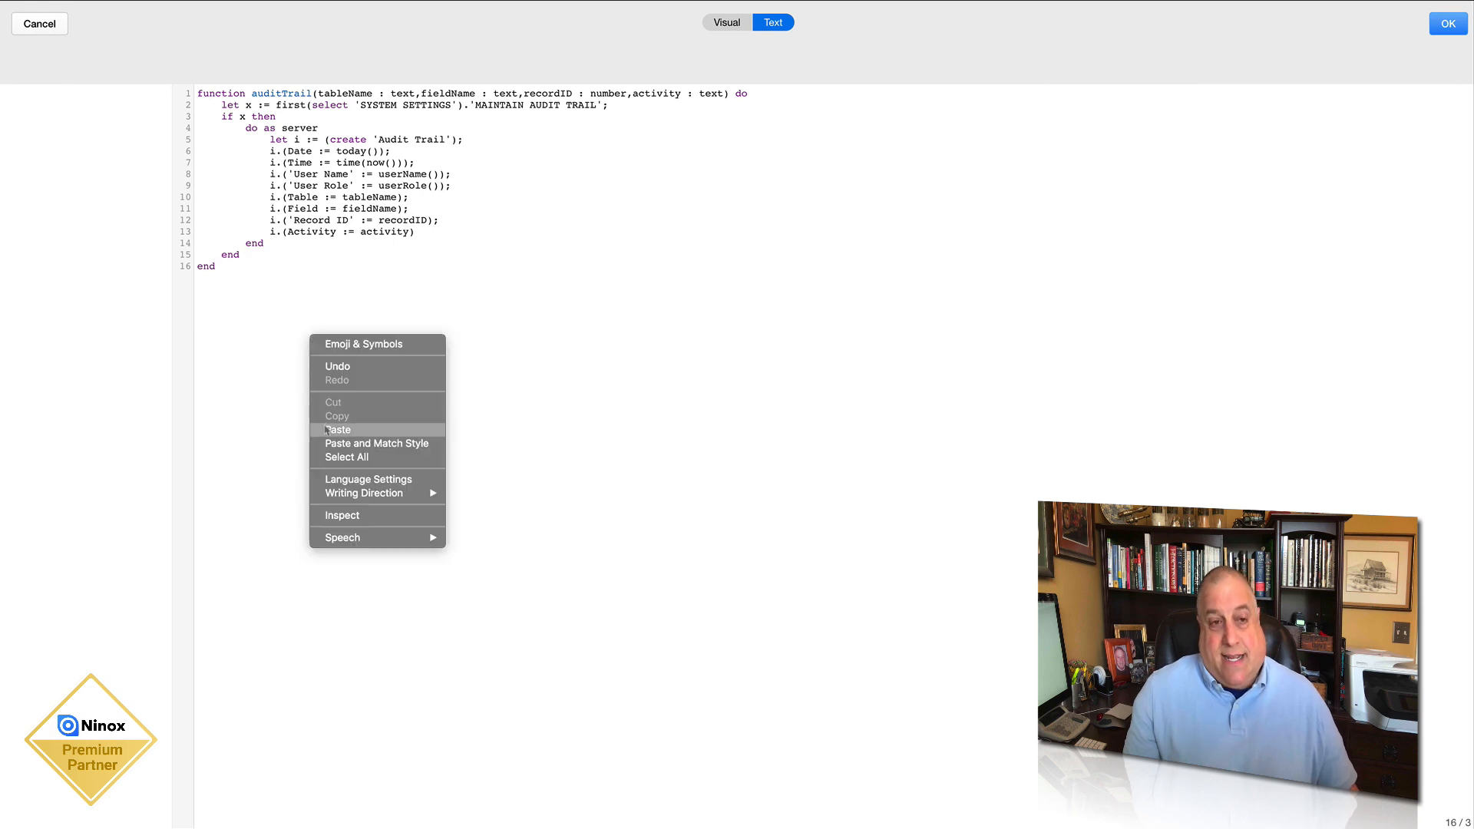
left_click(251, 404)
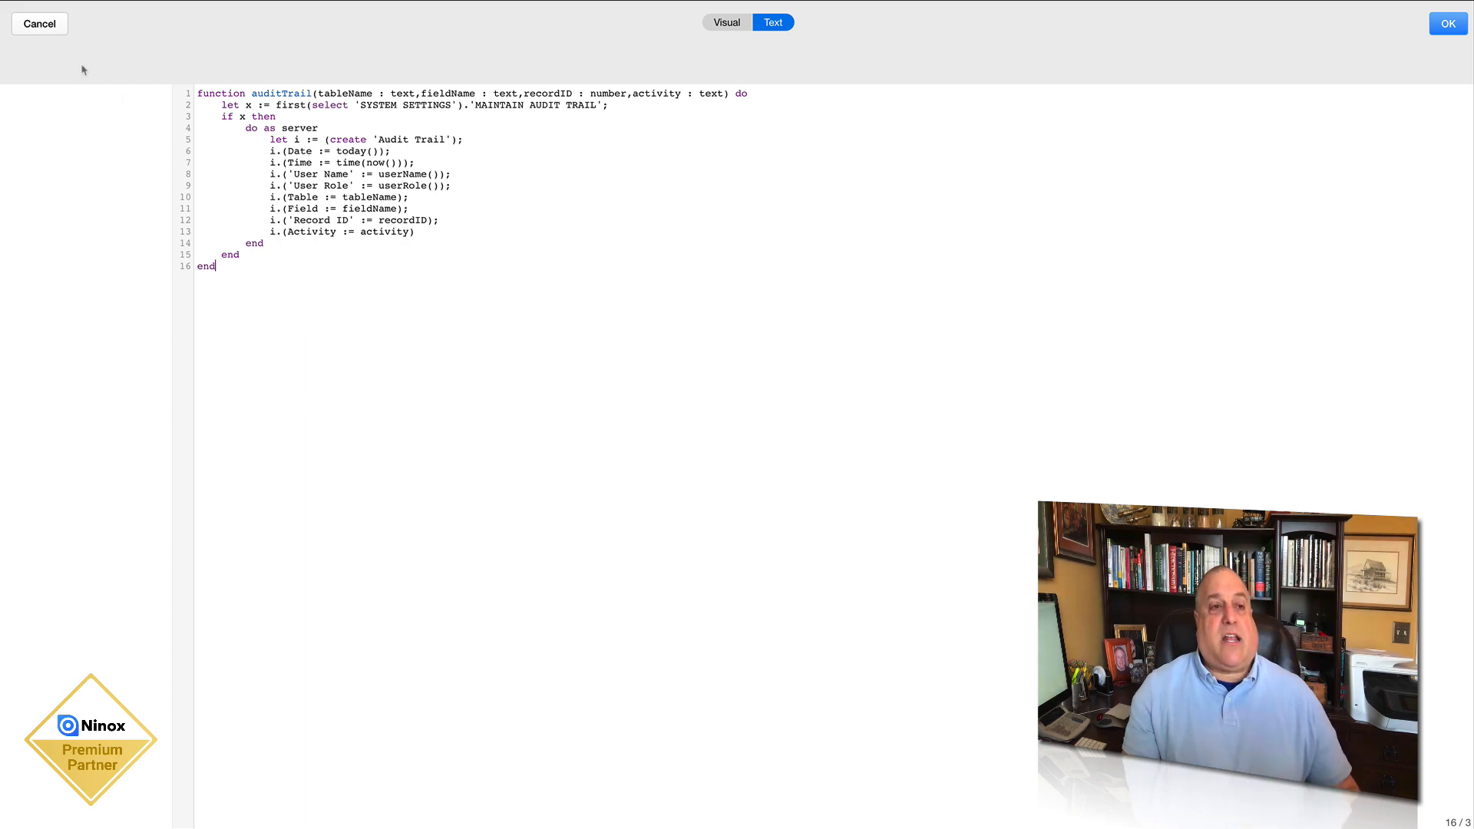
left_click(58, 33)
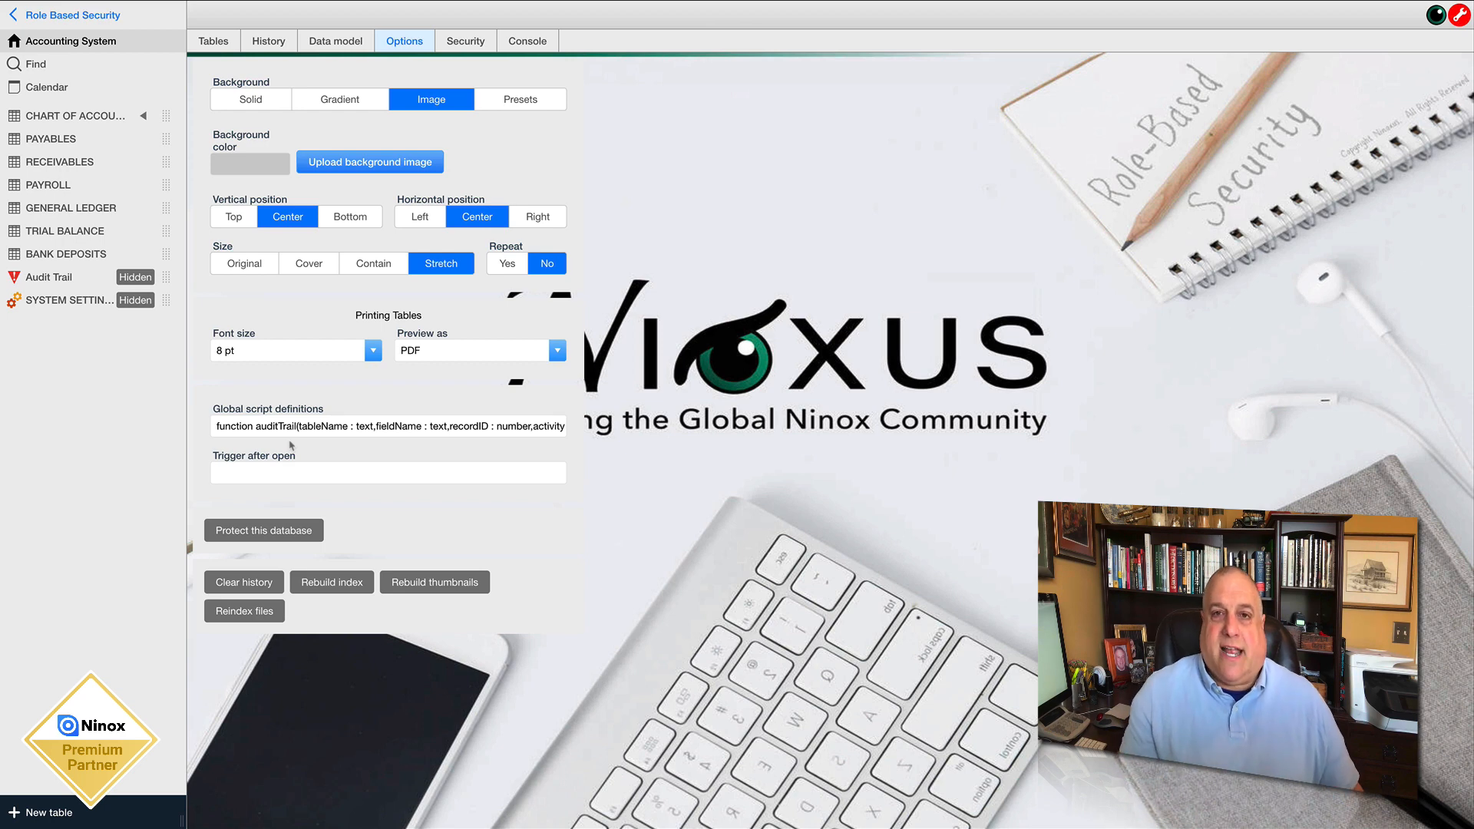
Open the PAYABLES table settings, view its Trigger on create script editor, and close both without changes
left_click(58, 143)
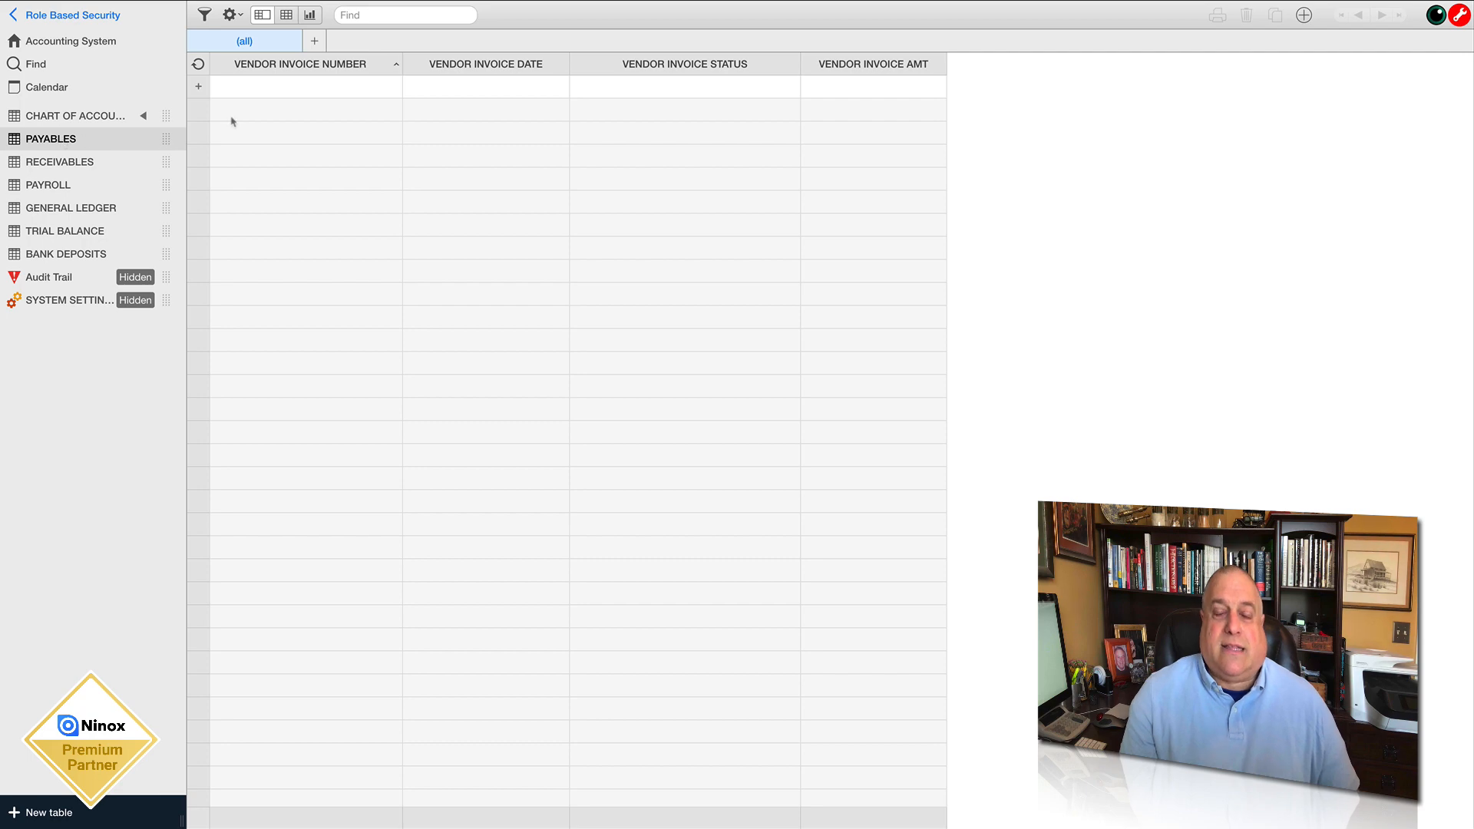
left_click(231, 14)
left_click(235, 44)
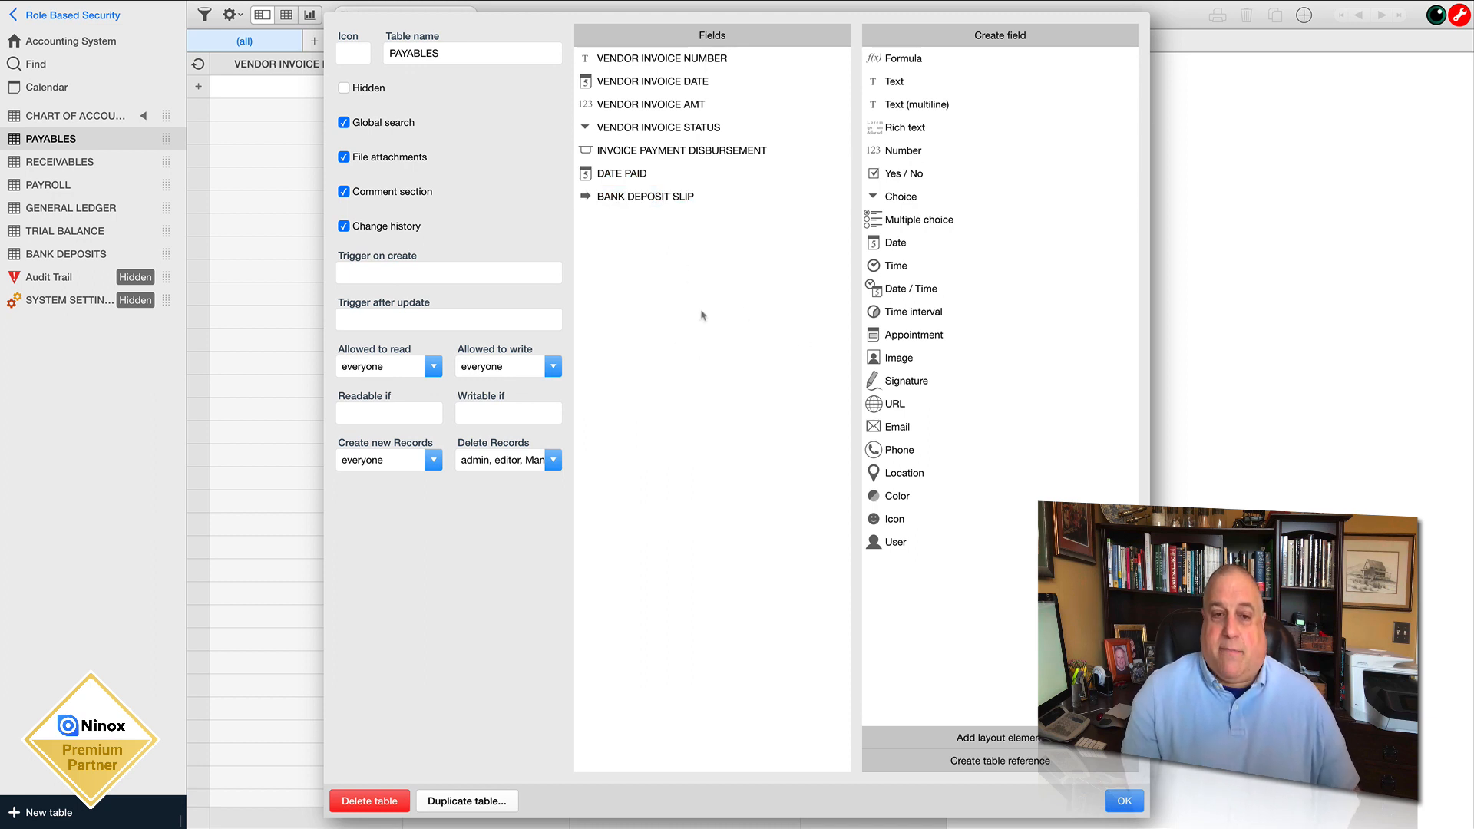
left_click(386, 274)
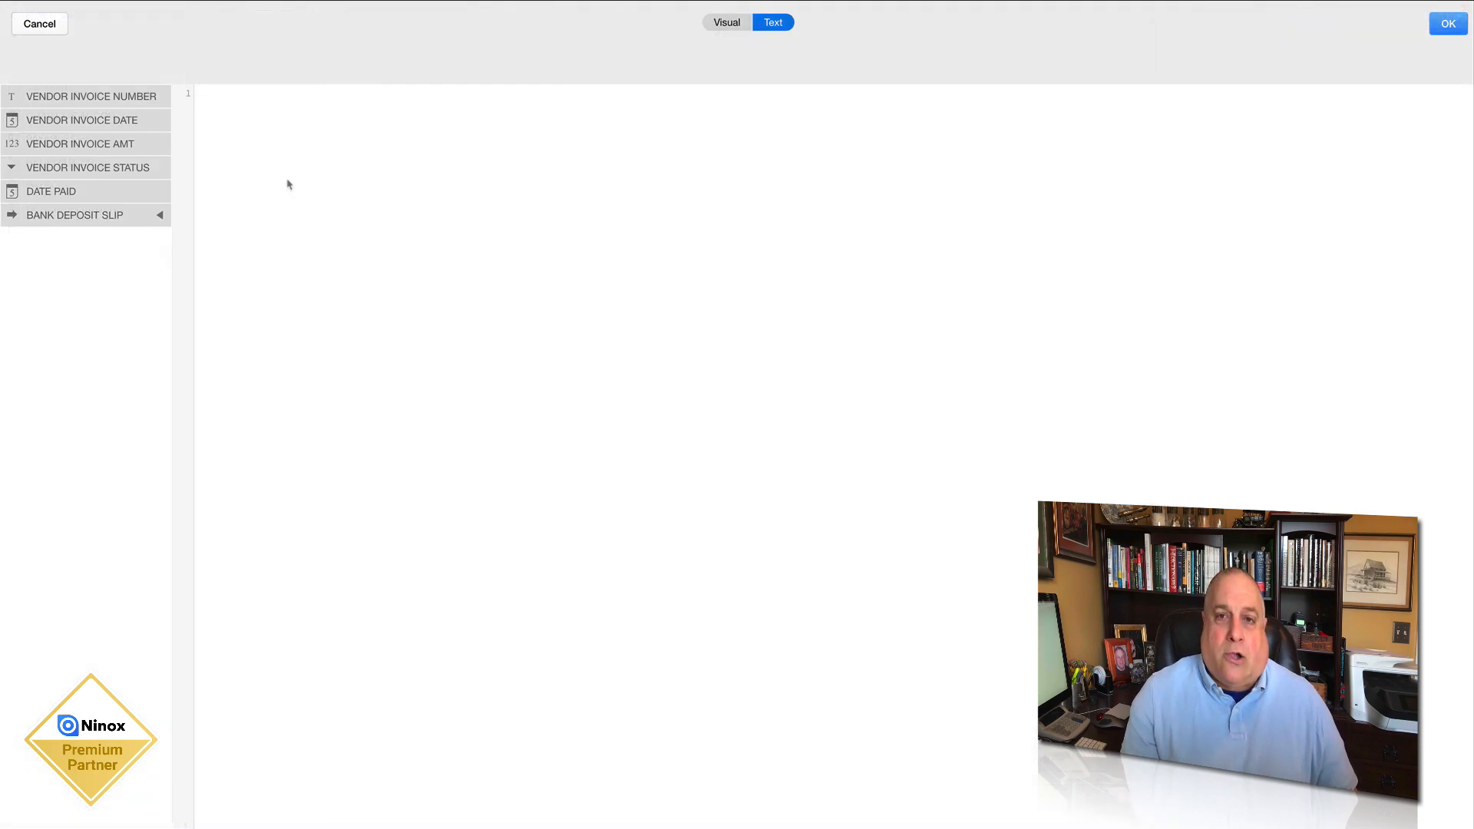
left_click(40, 24)
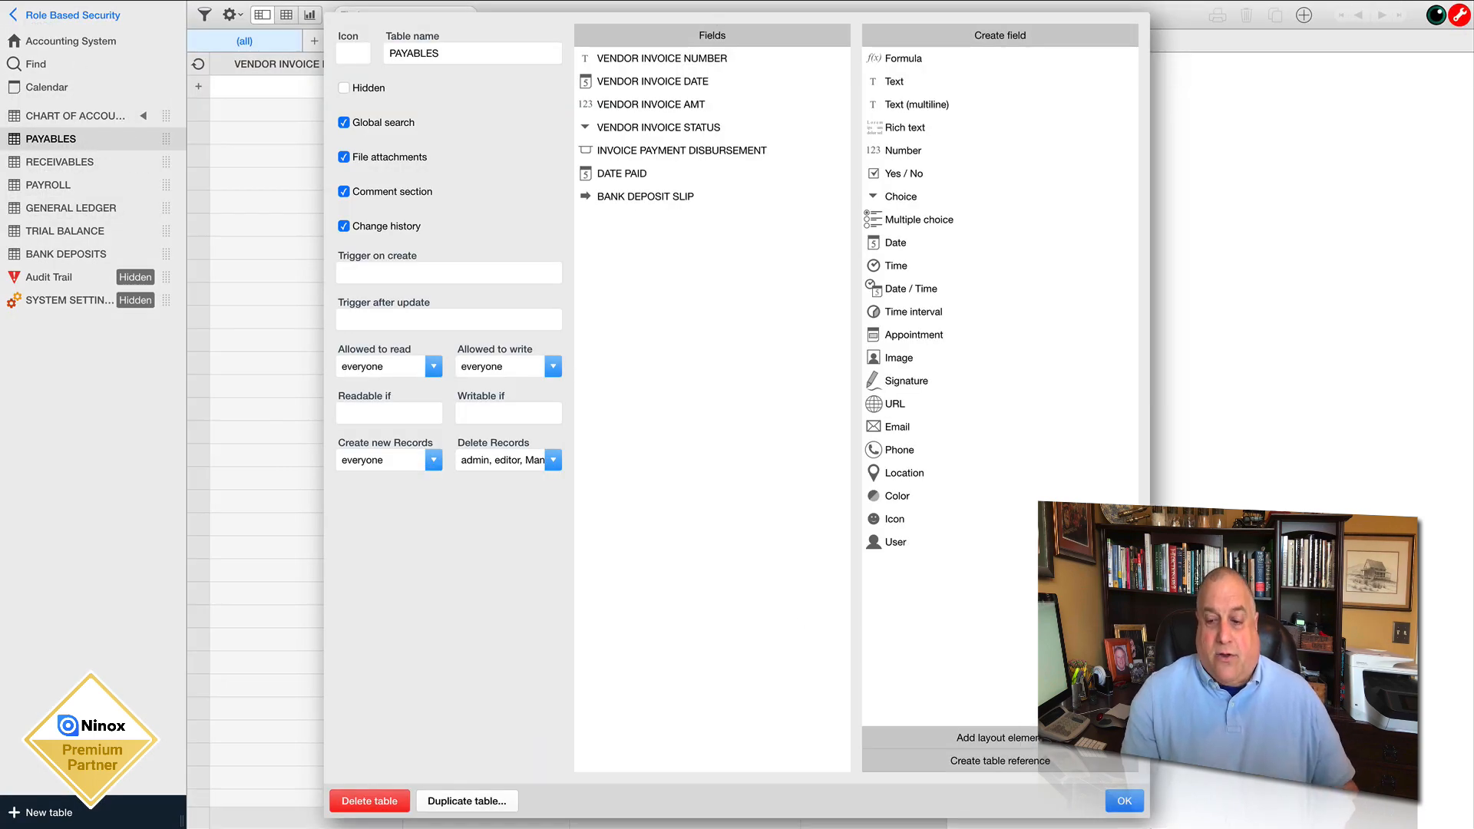
left_click(1123, 800)
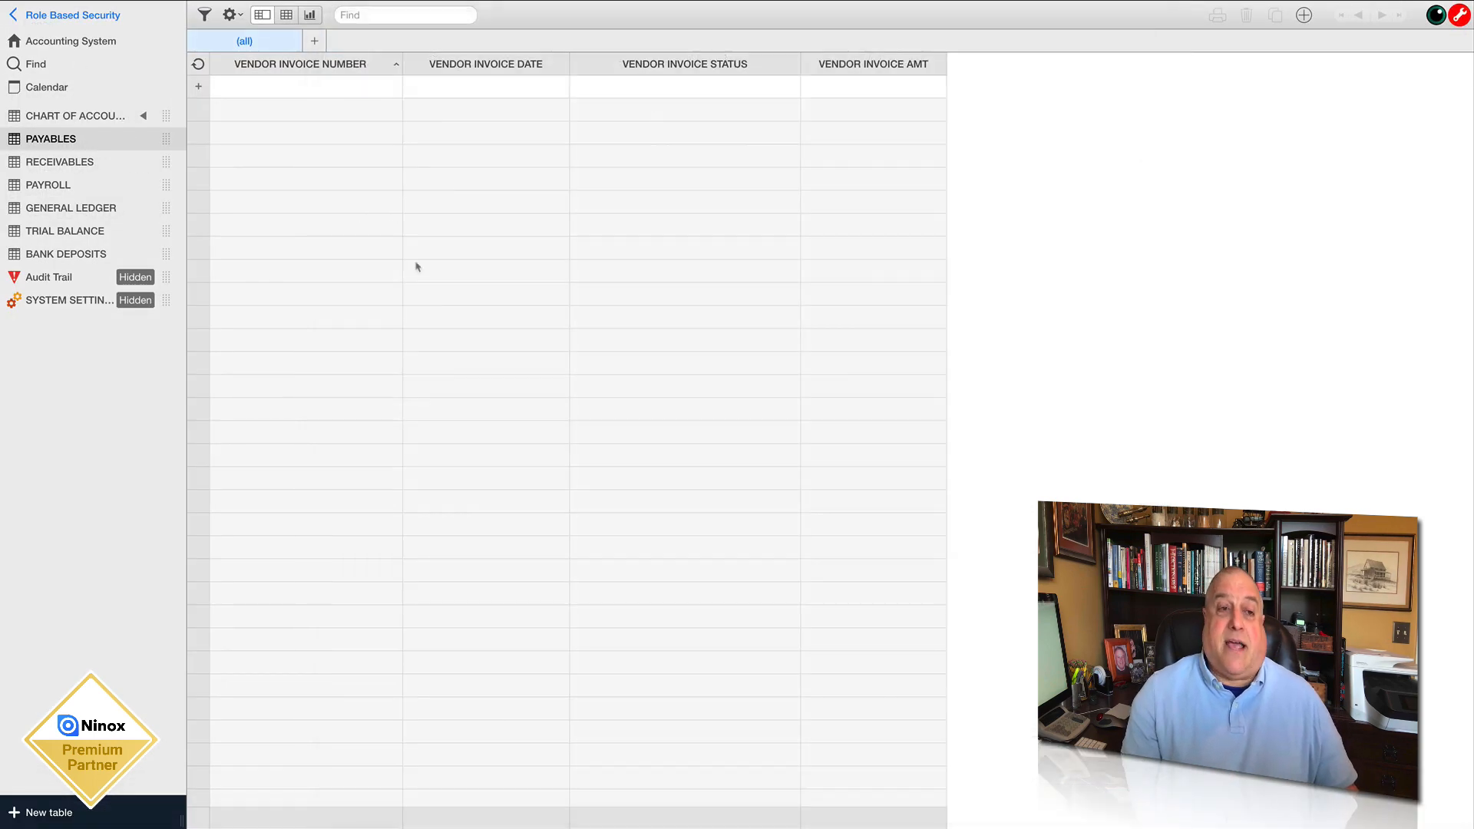
Copy the auditTrail script from the INVOICE STATUS field's Trigger after update in the RECEIVABLES table, and close the field and record
left_click(64, 164)
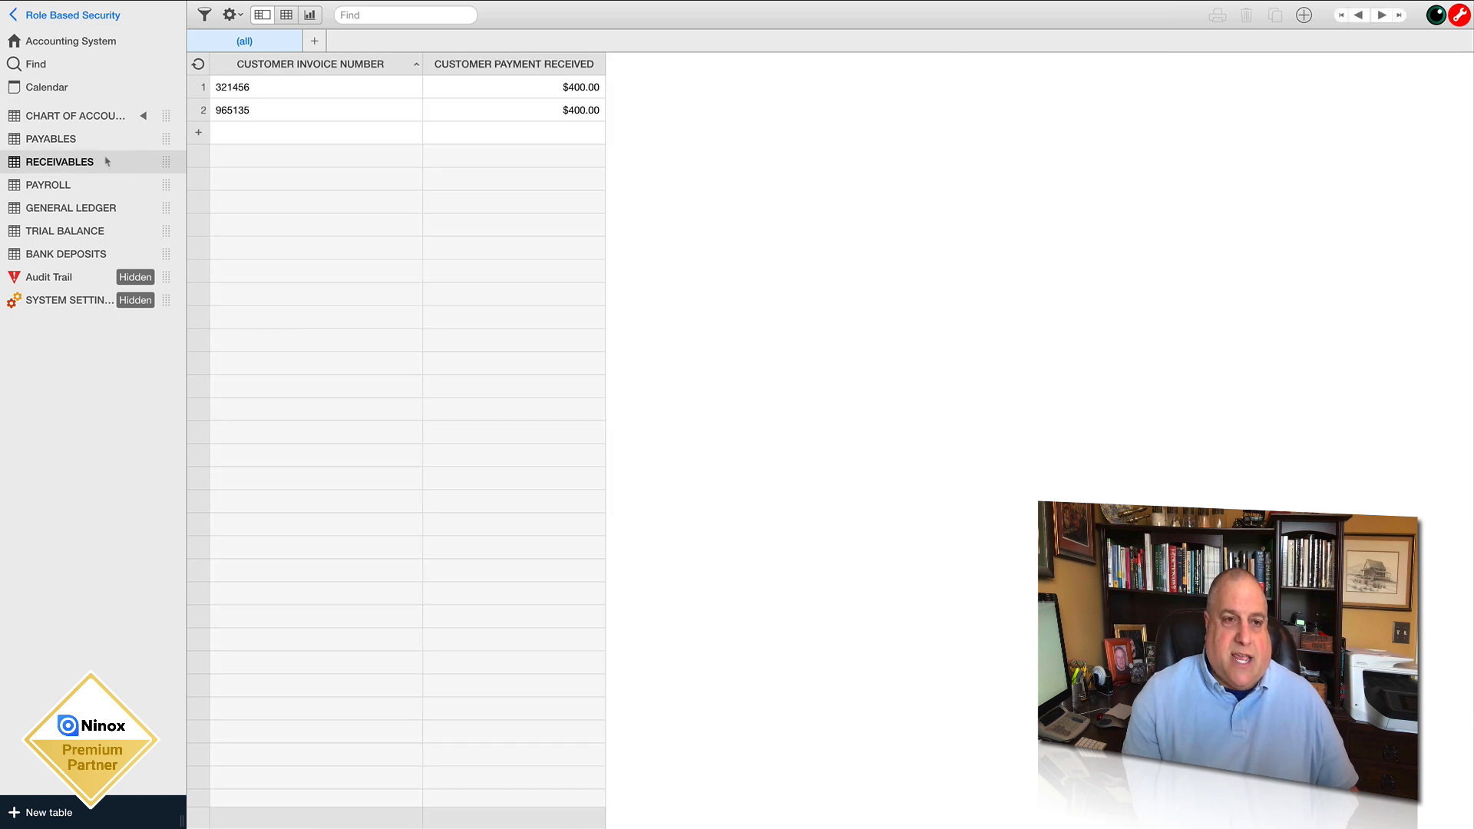
left_click(240, 88)
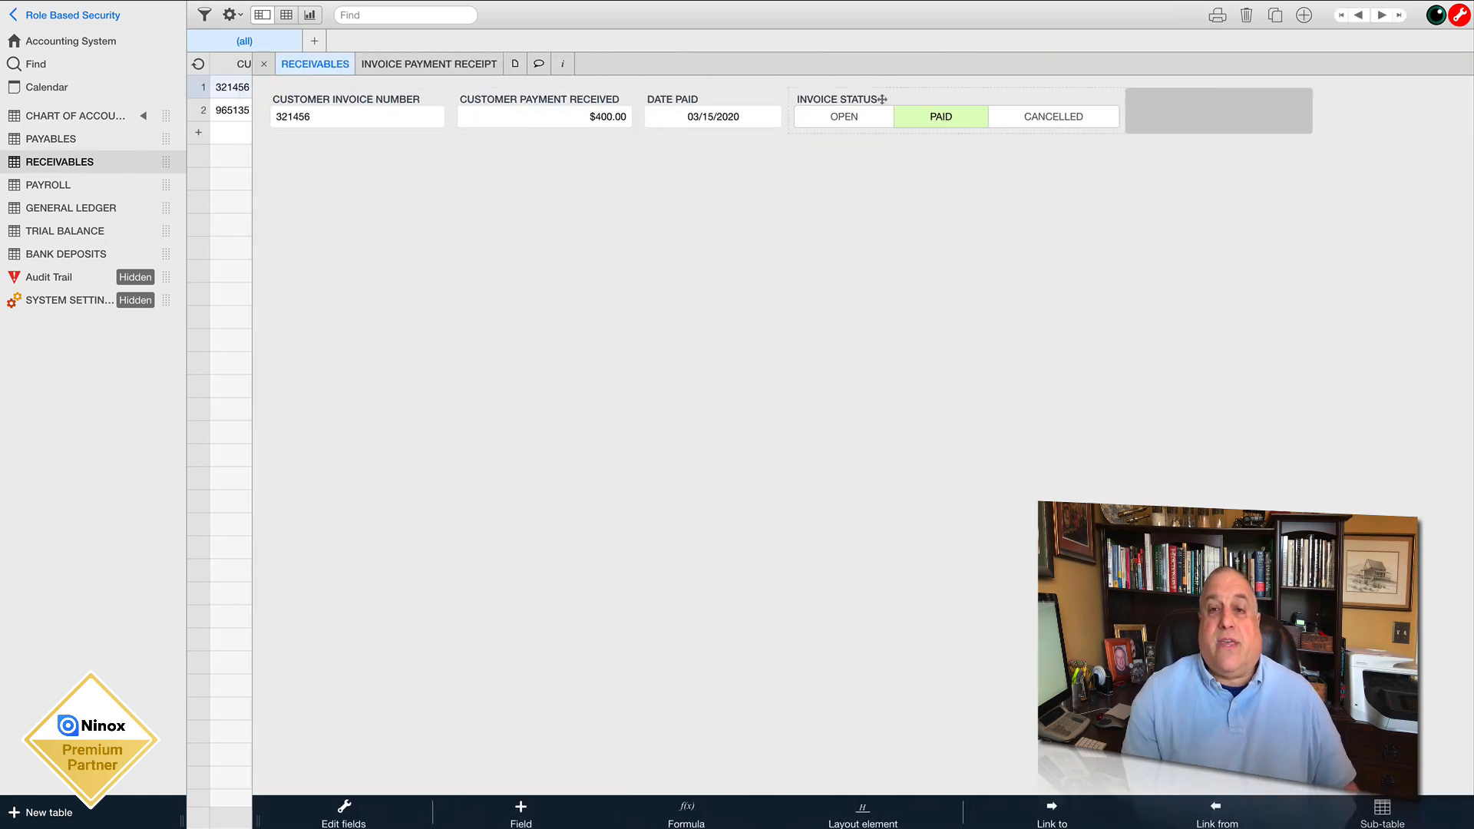
left_click(883, 97)
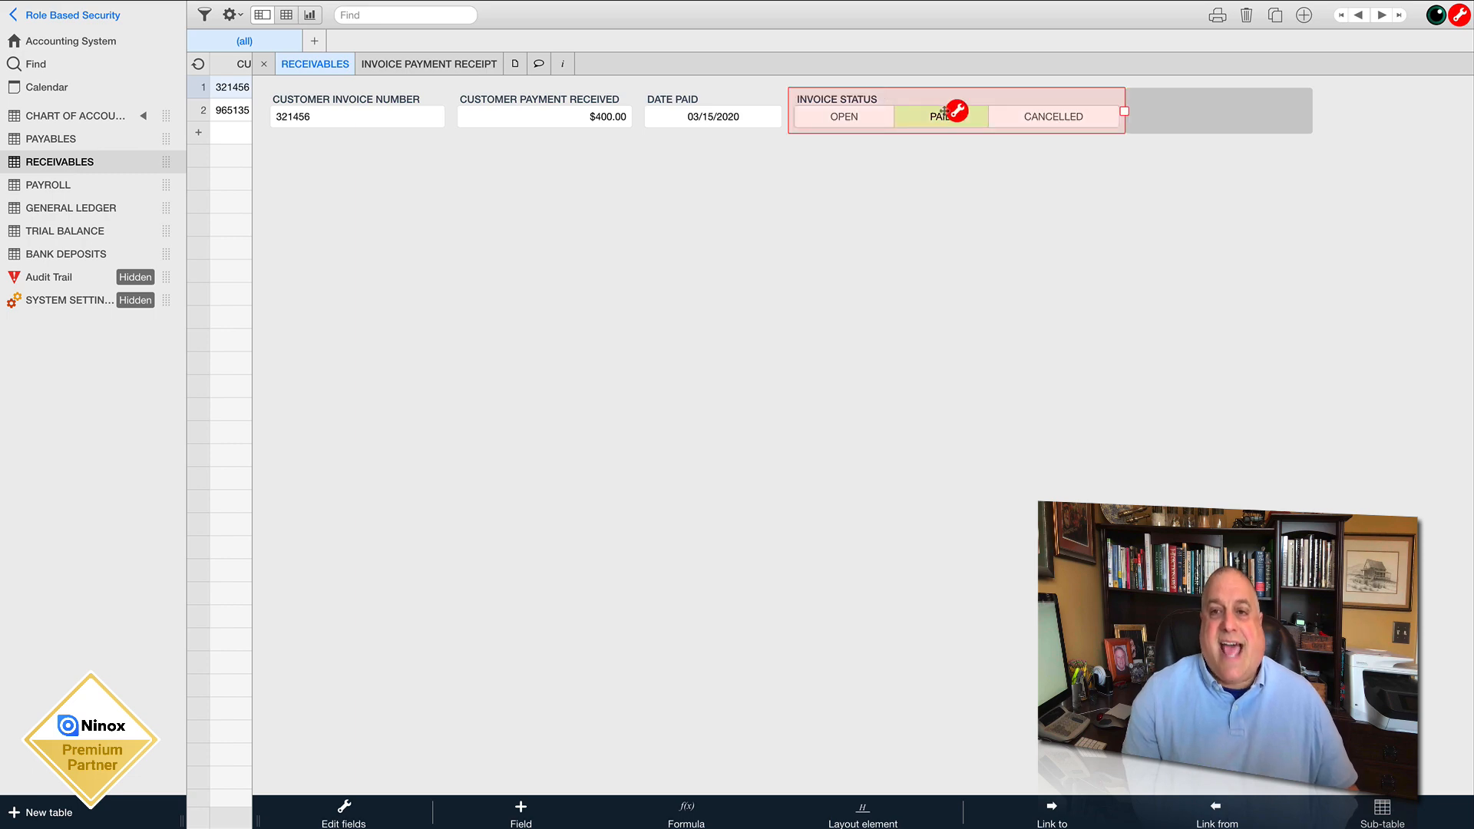
left_click(954, 111)
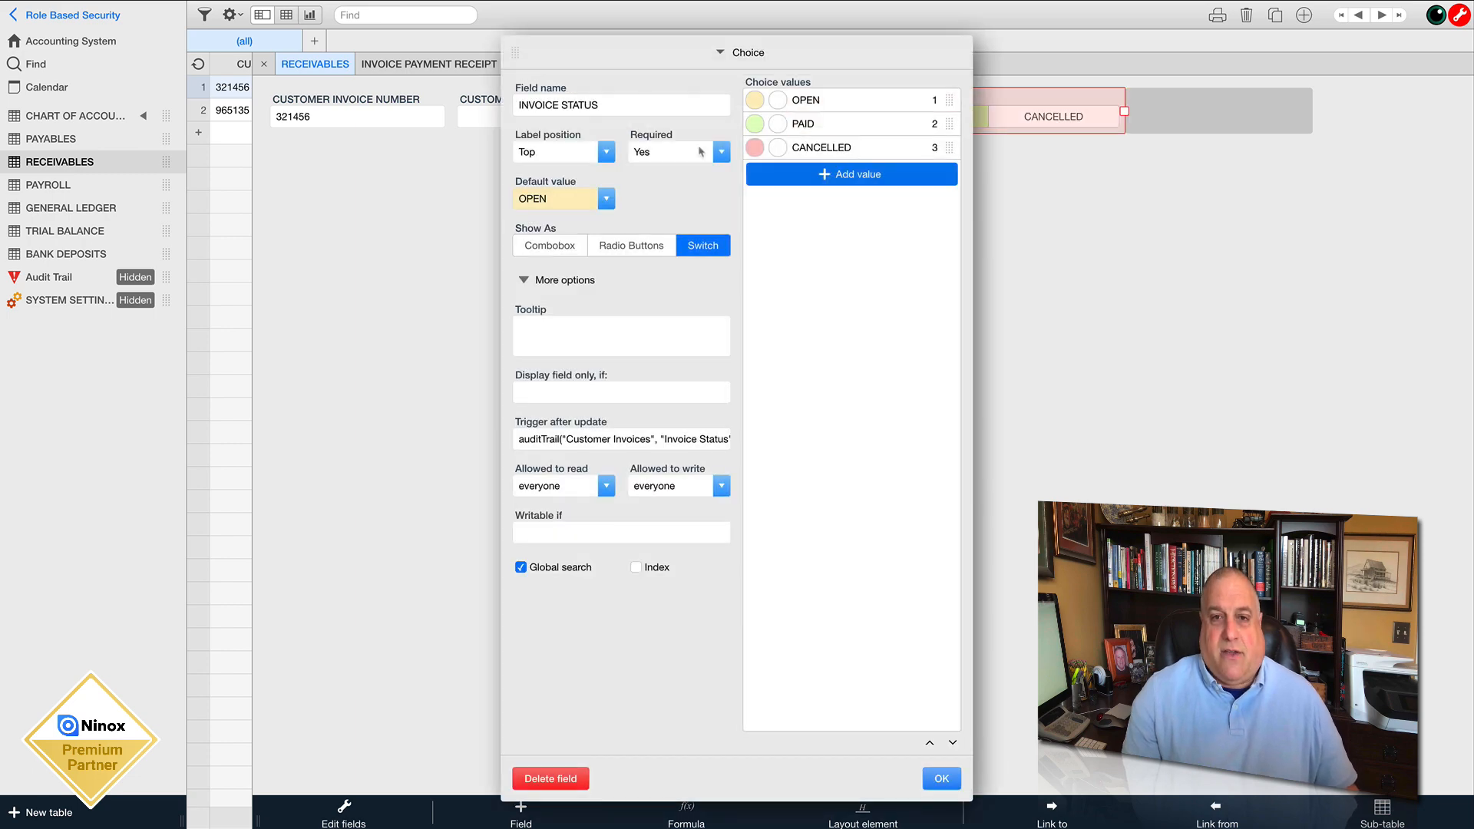
left_click(559, 444)
left_click_drag(863, 93, 180, 98)
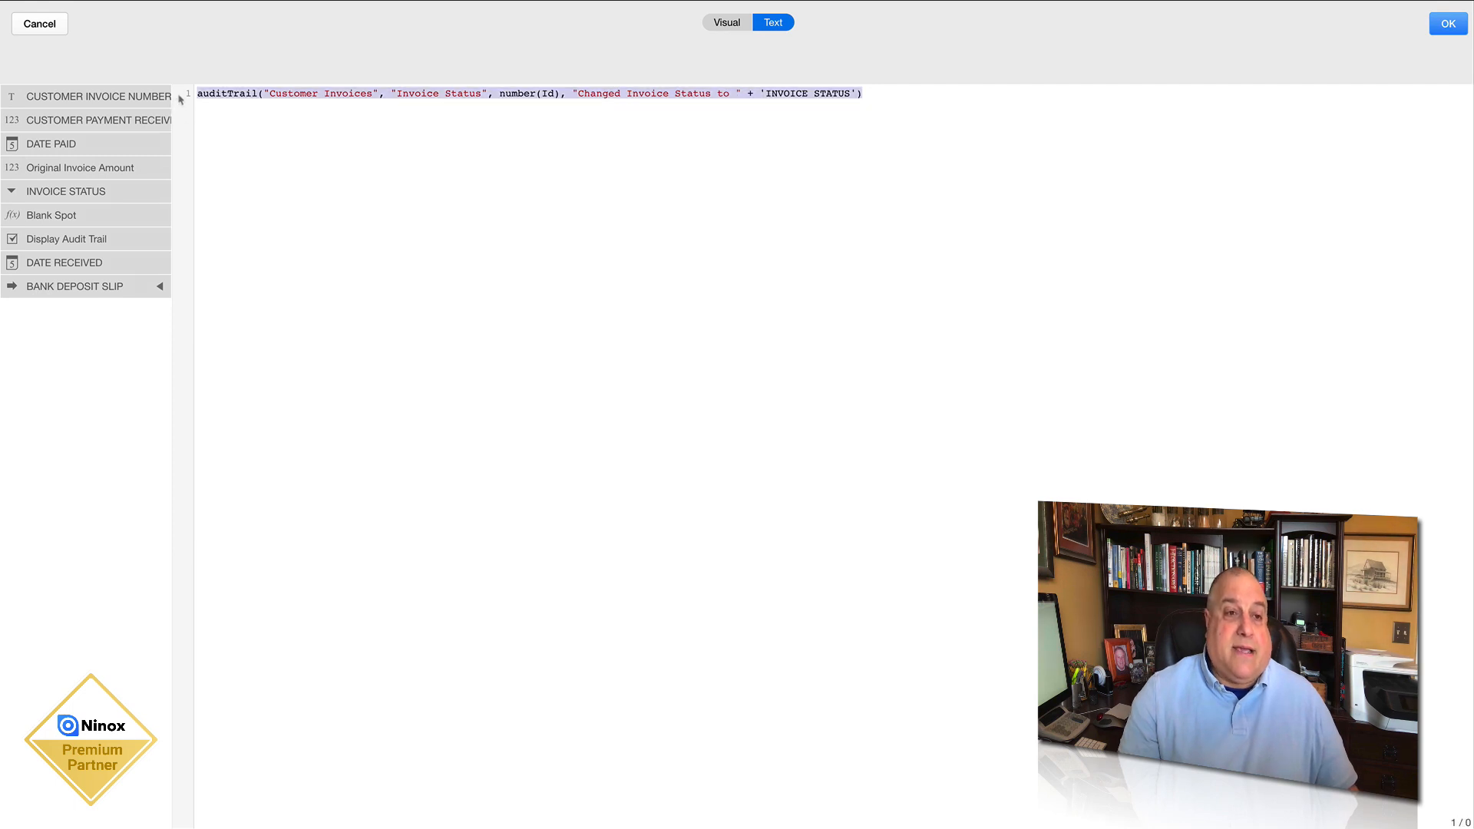
right_click(278, 90)
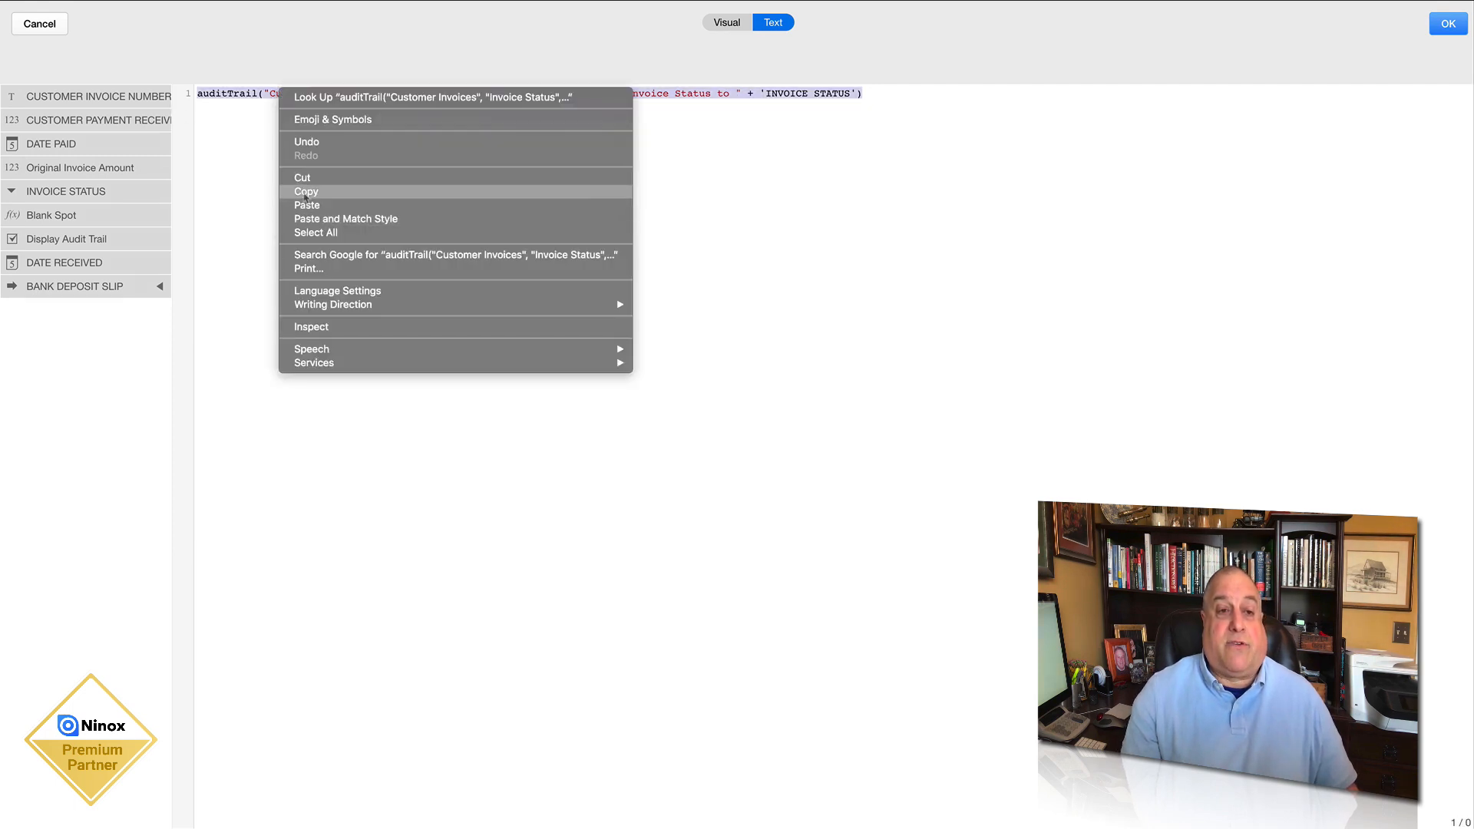
left_click(311, 191)
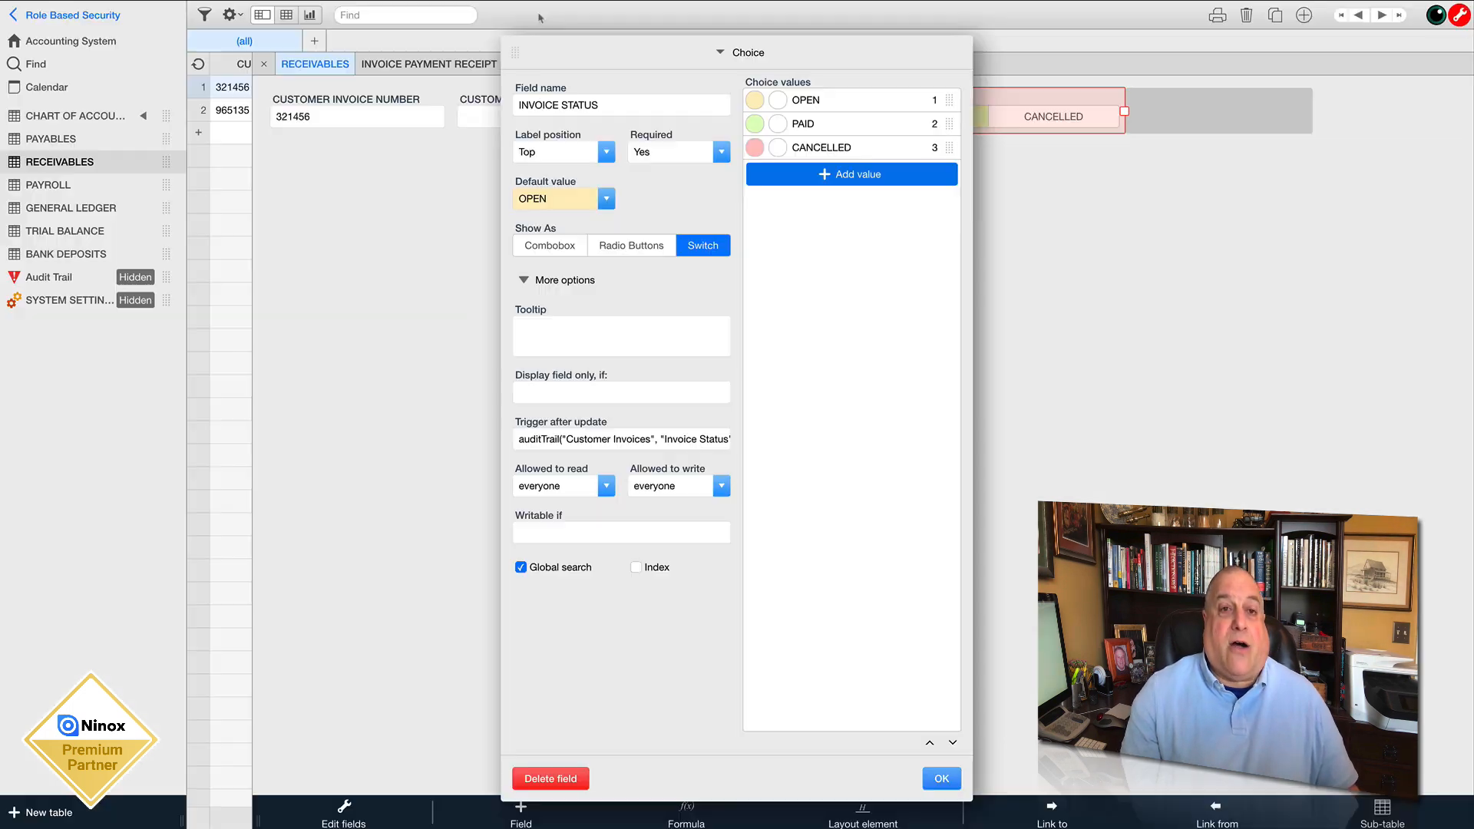
left_click(941, 778)
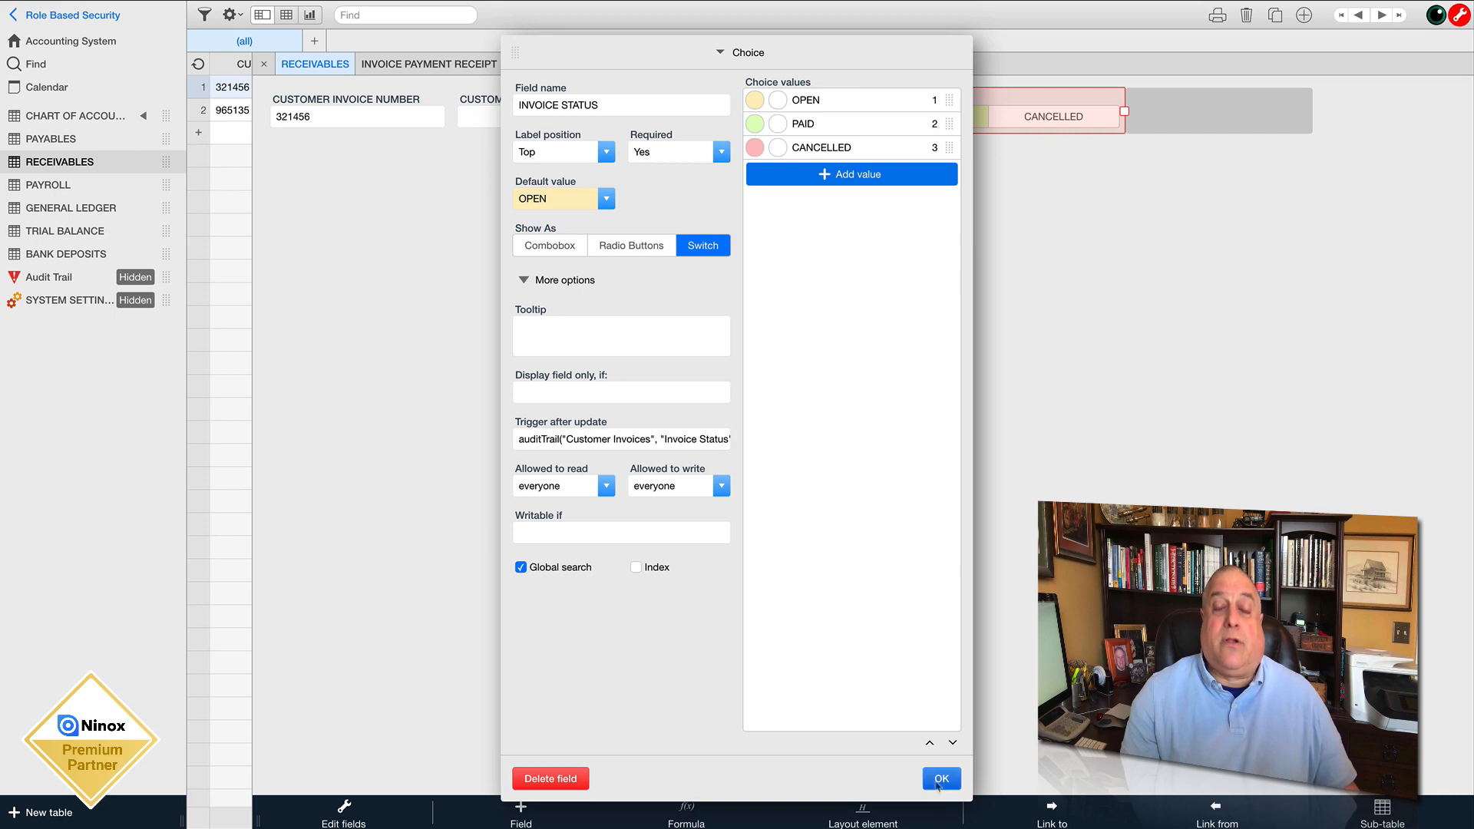
left_click(262, 65)
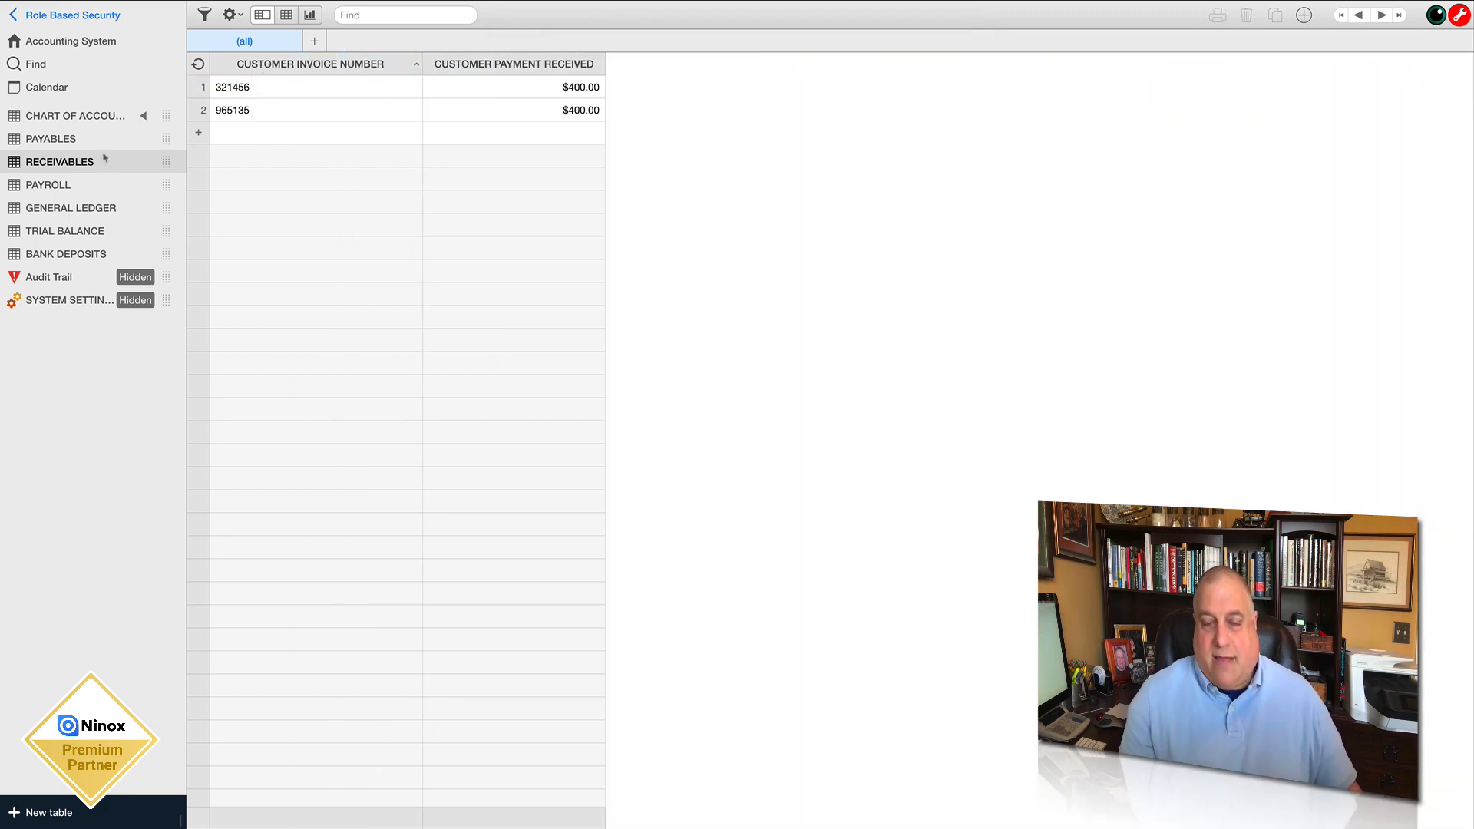
Open the PAYABLES table's field settings, examine the VENDOR INVOICE STATUS field options, and close both without changes
left_click(63, 141)
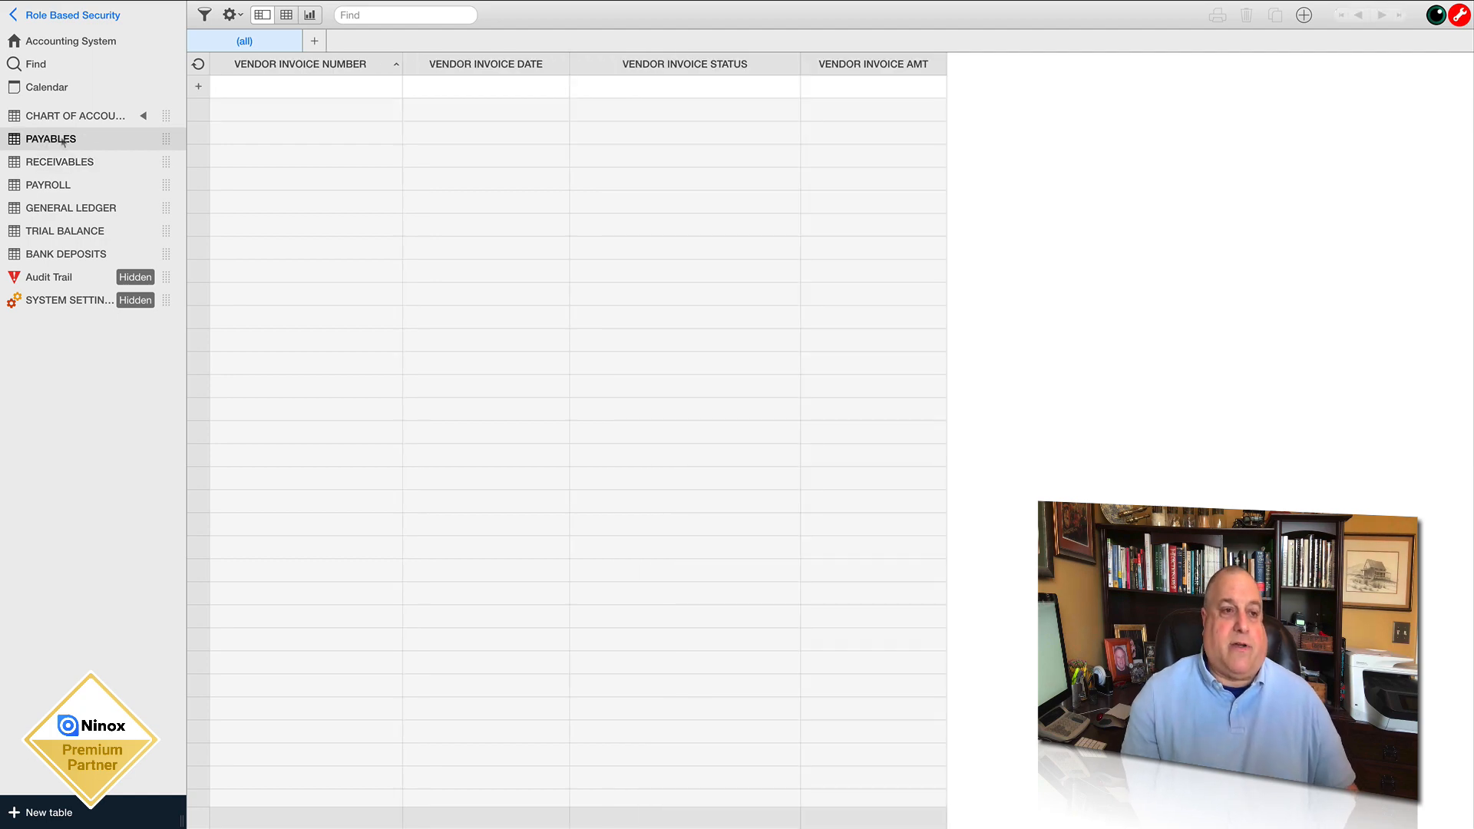
left_click(228, 15)
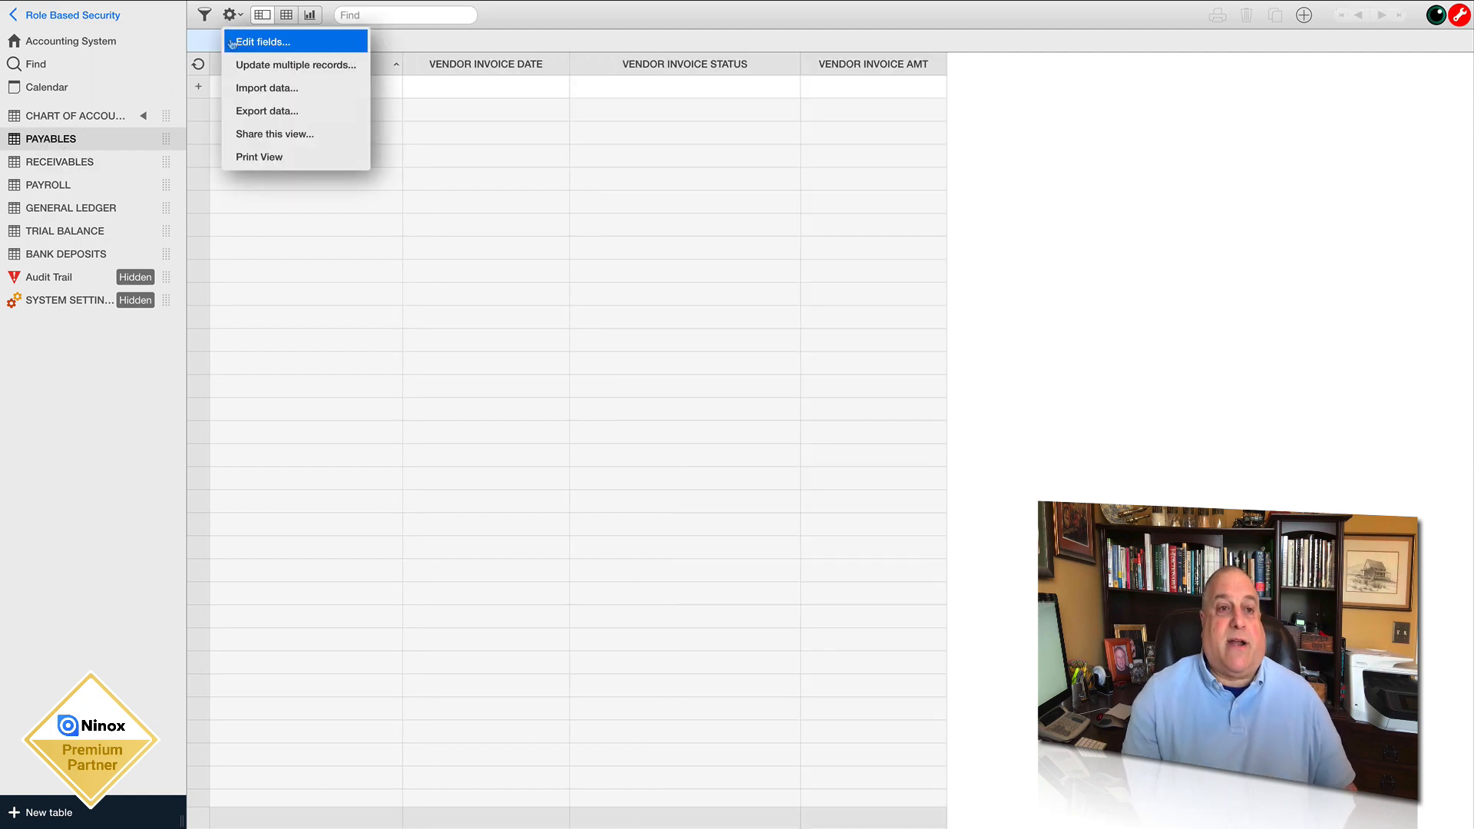
left_click(234, 42)
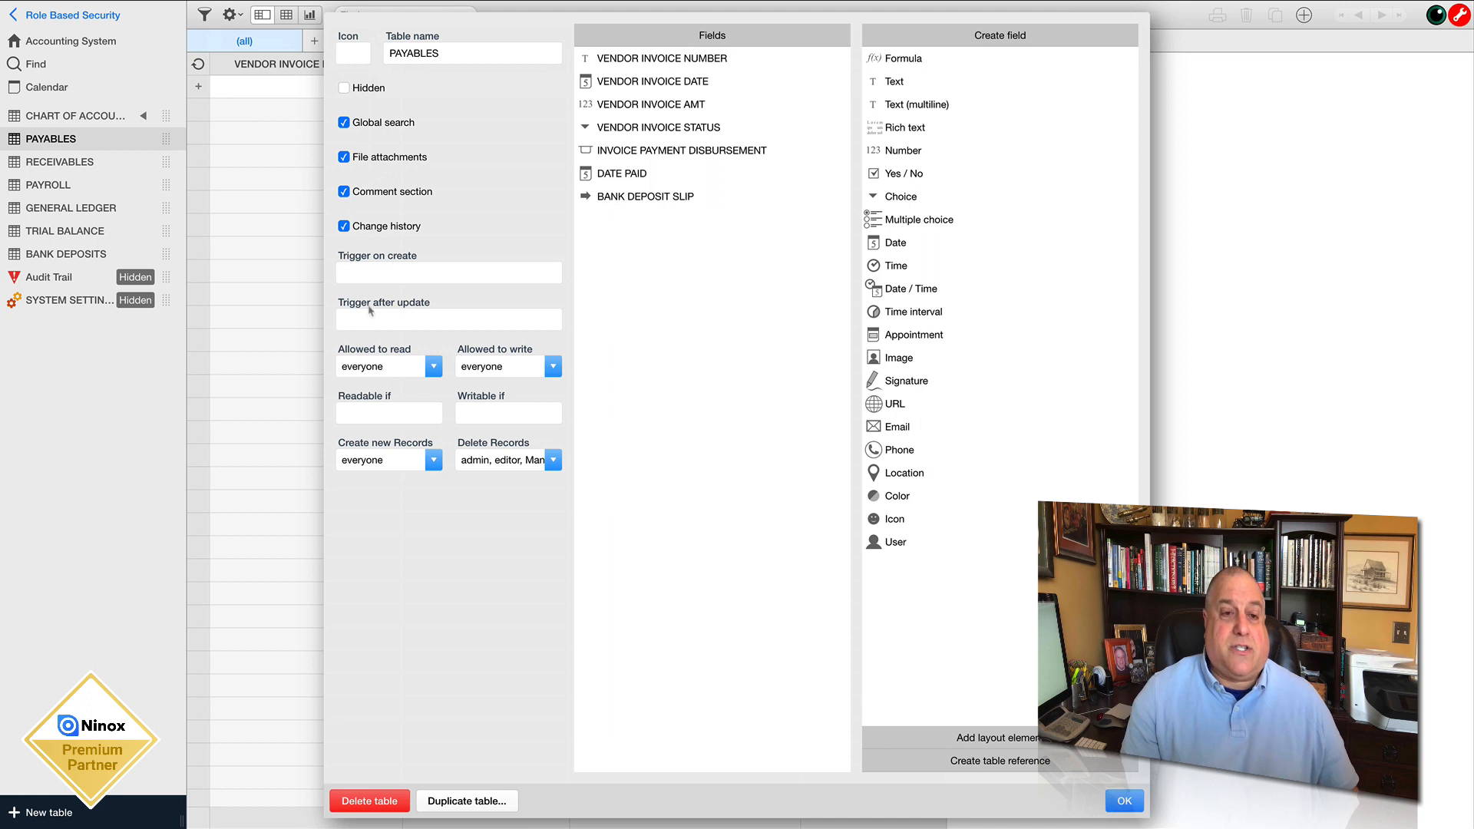
left_click(666, 128)
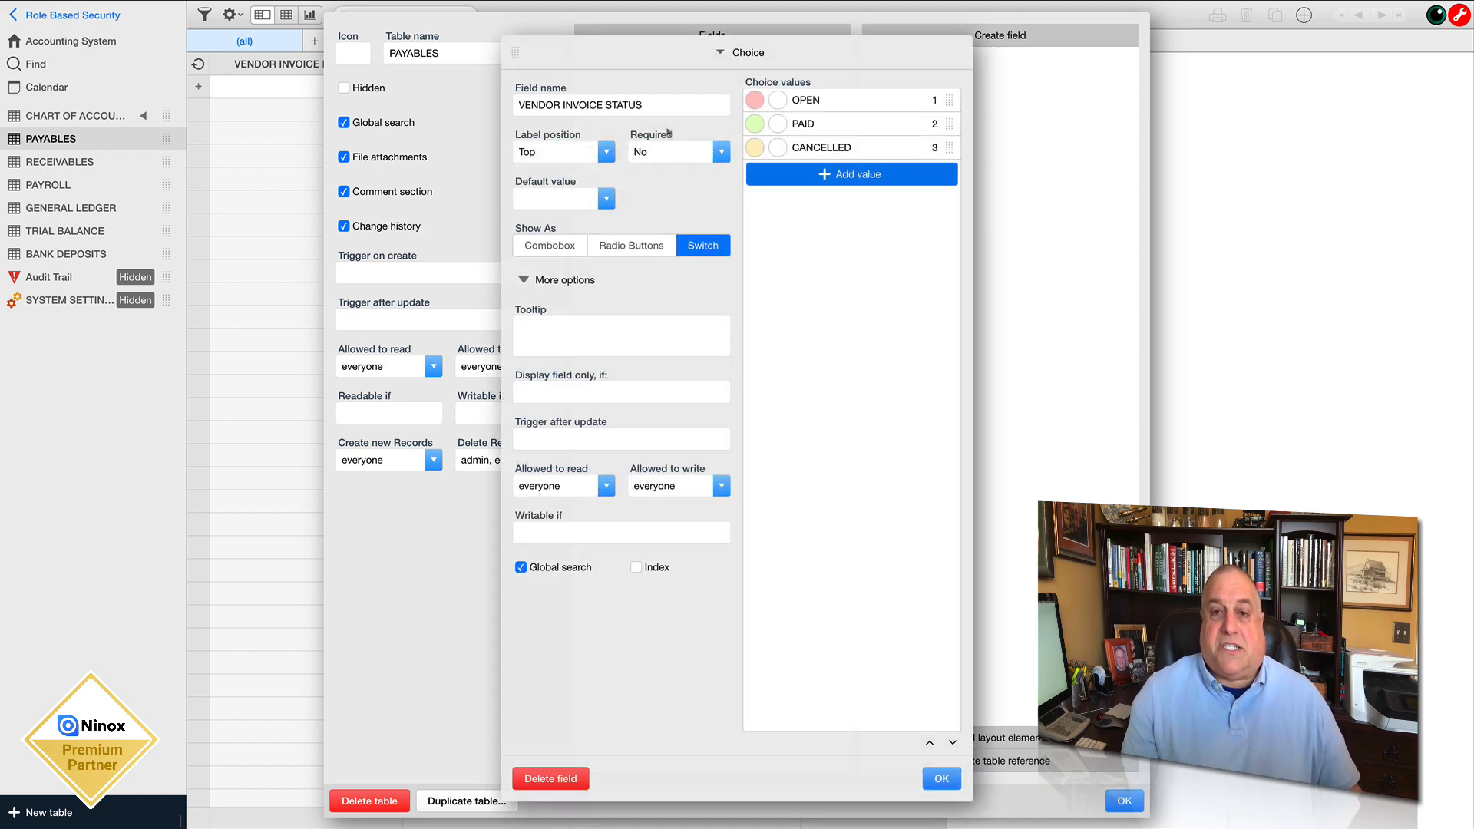
key("Escape")
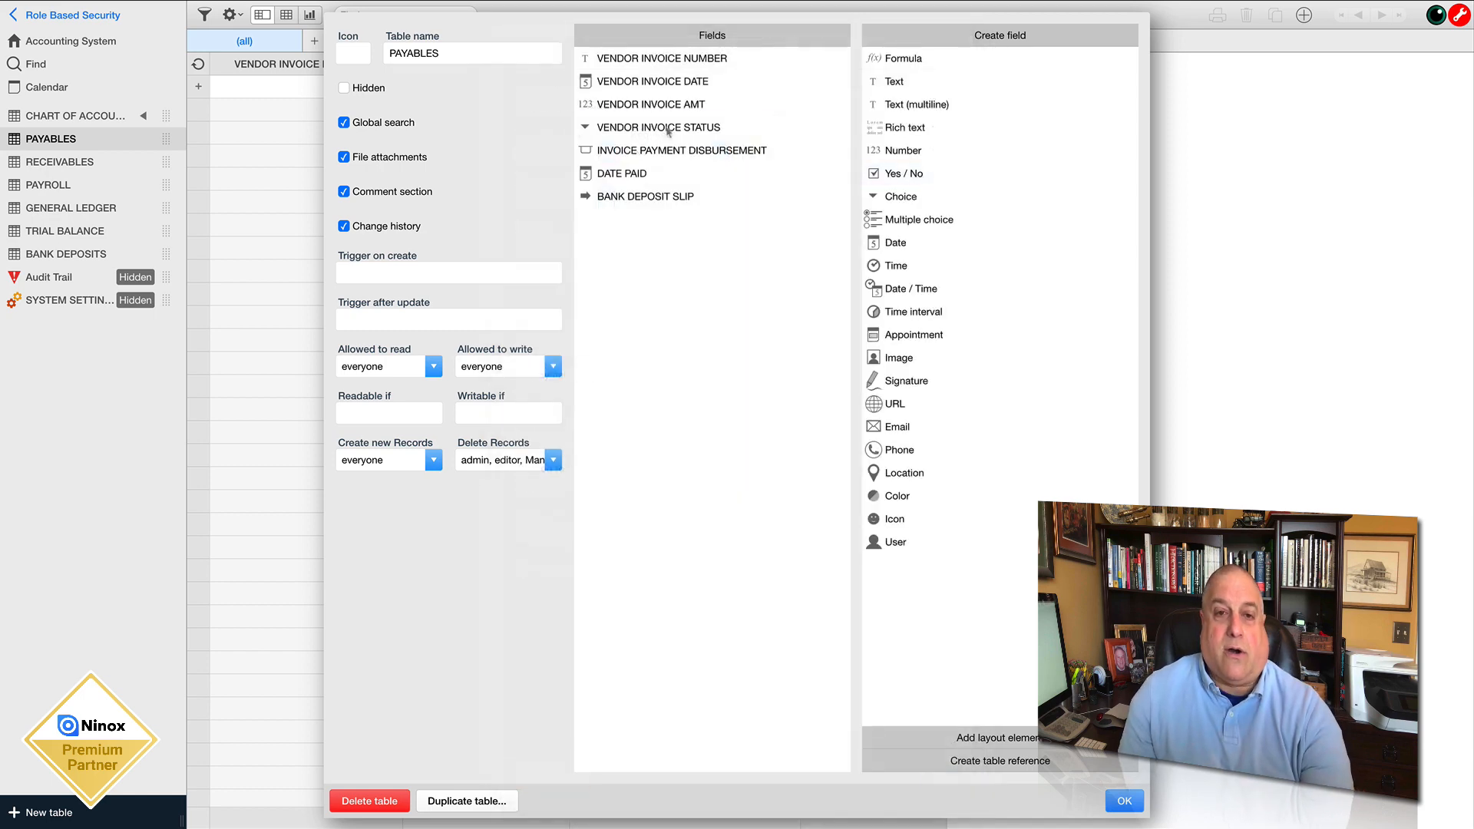
key("Escape")
Create a PAYABLES record and paste the copied script into the VENDOR INVOICE STATUS field's Trigger after update
left_click(477, 89)
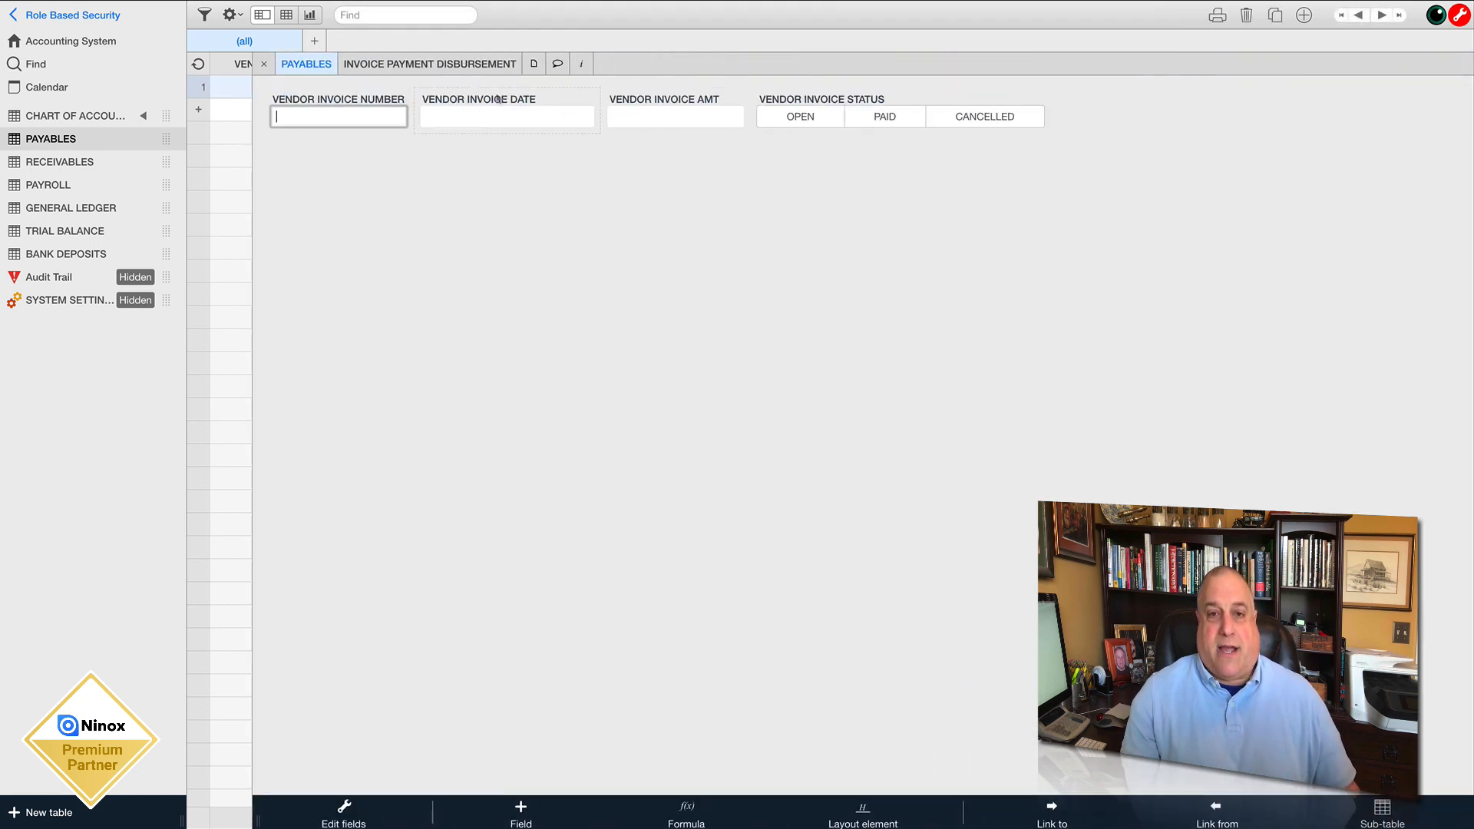
left_click(899, 115)
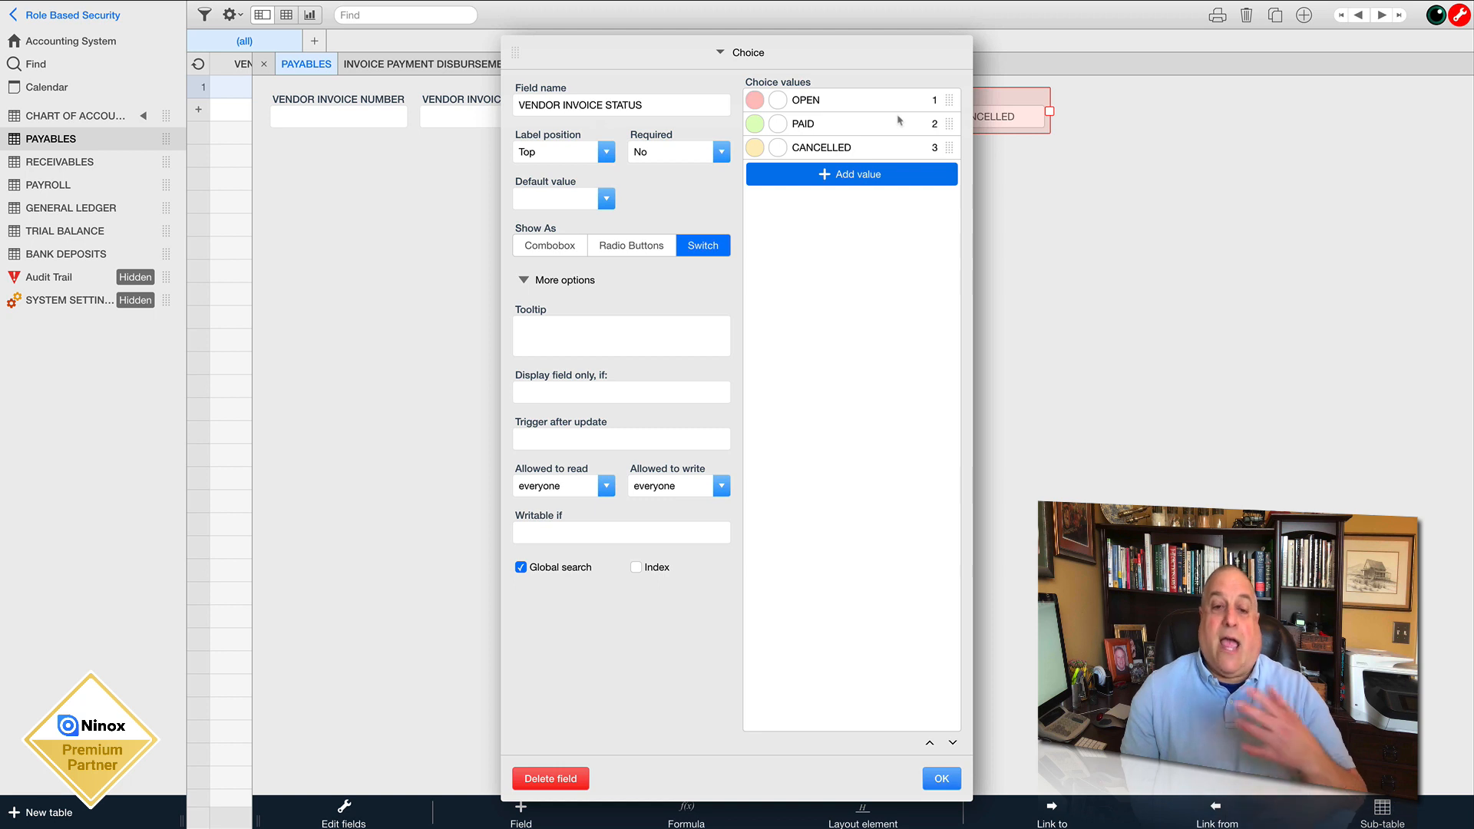
left_click(561, 441)
right_click(492, 280)
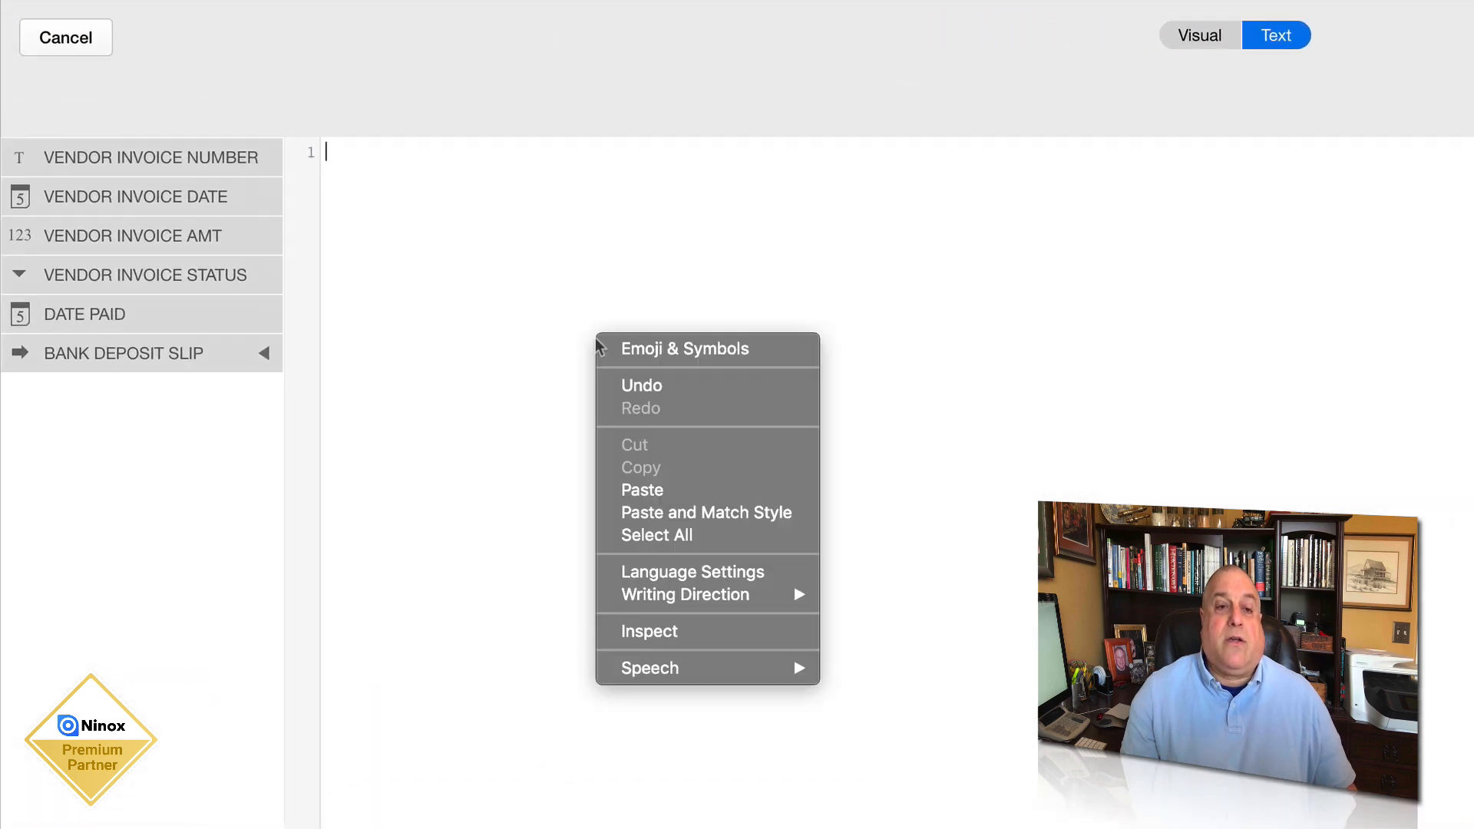
left_click(625, 488)
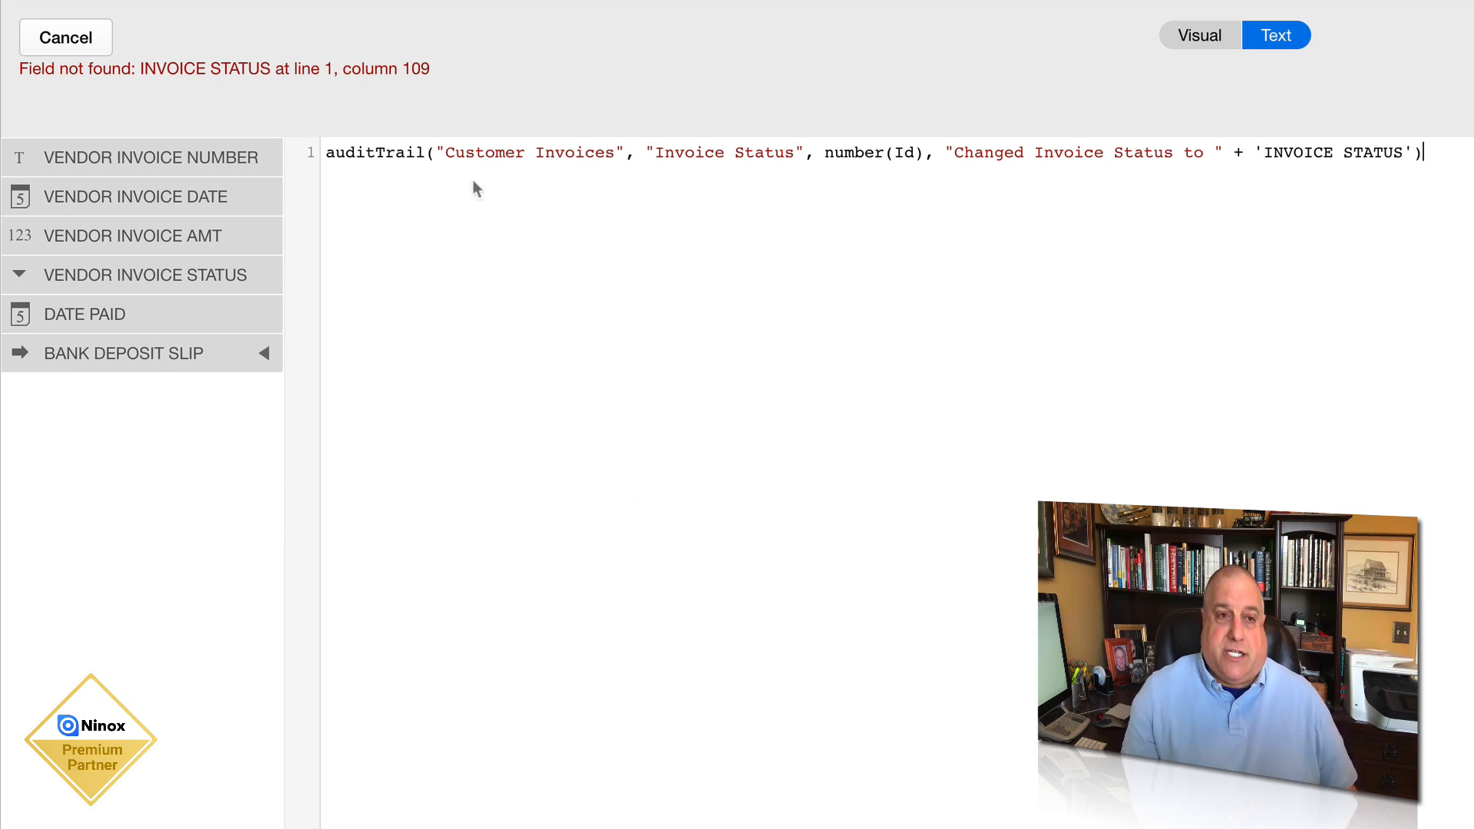
Change the auditTrail script's first two arguments to "Vendor Invoices Payable" and "Vendor Invoice Status"
left_click(447, 152)
left_click_drag(450, 152, 616, 153)
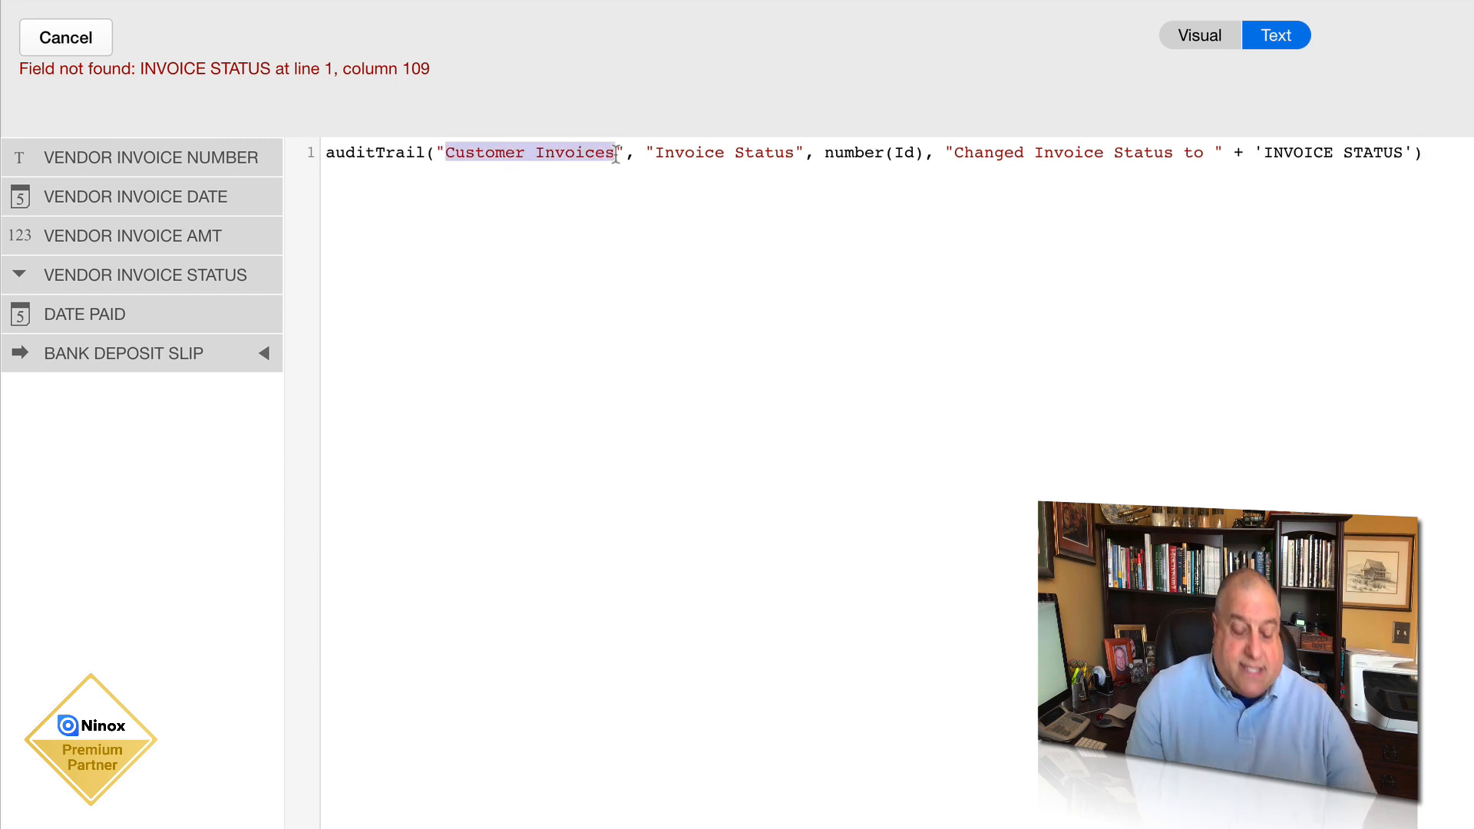
type("Vendor Invoices Pa")
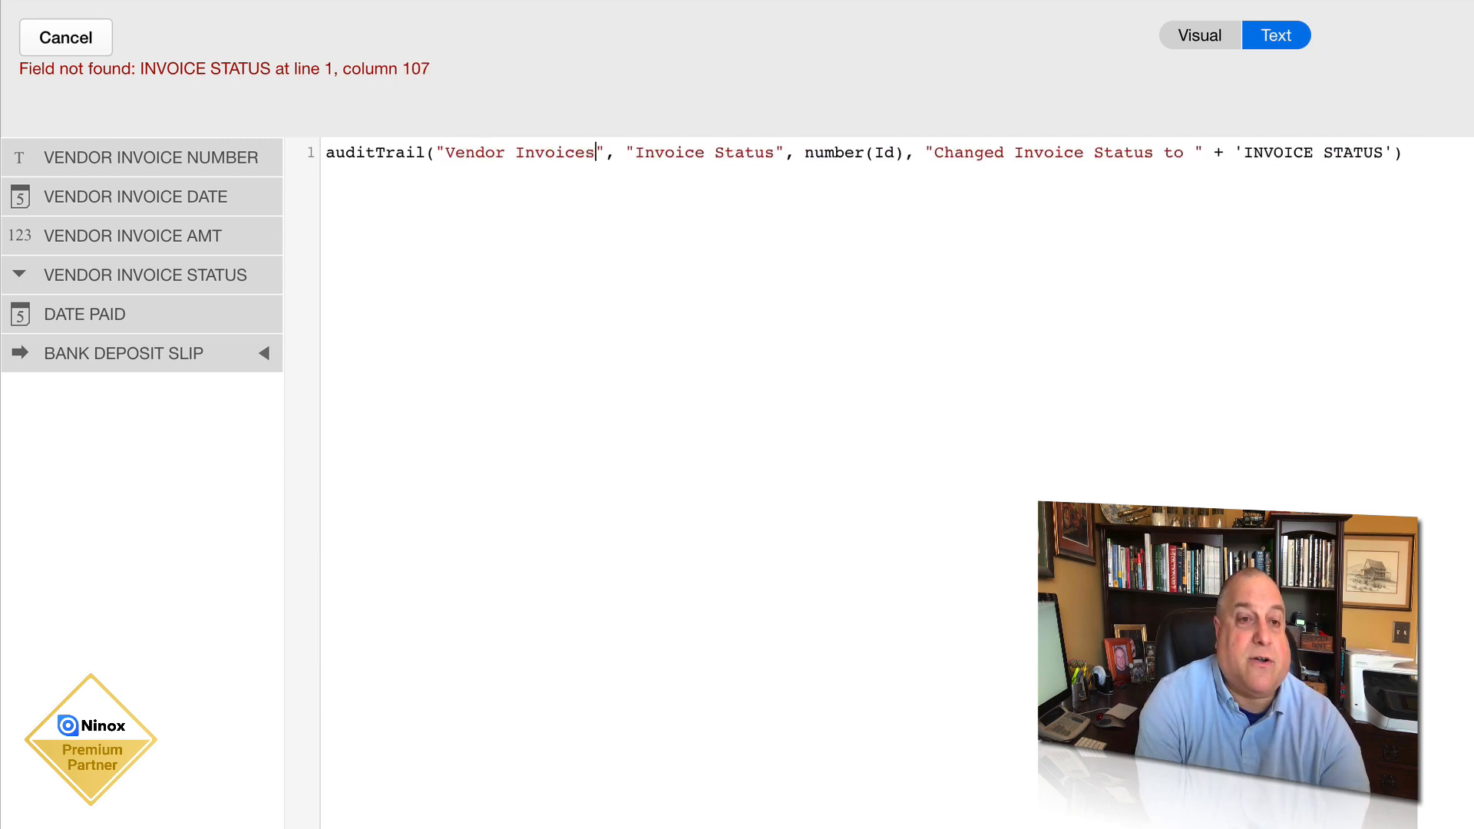
type("yable")
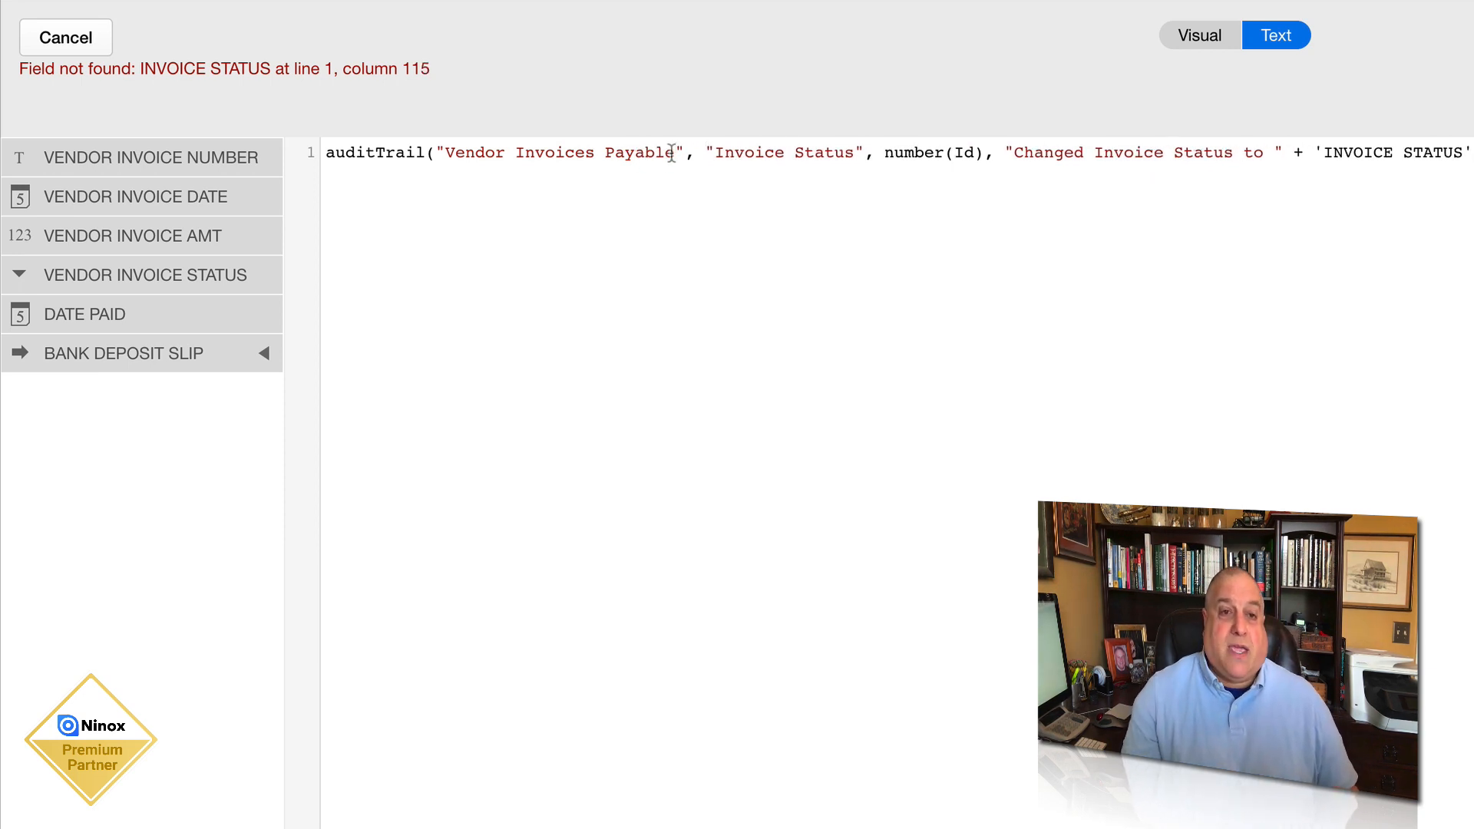
left_click(716, 152)
type("Vendor")
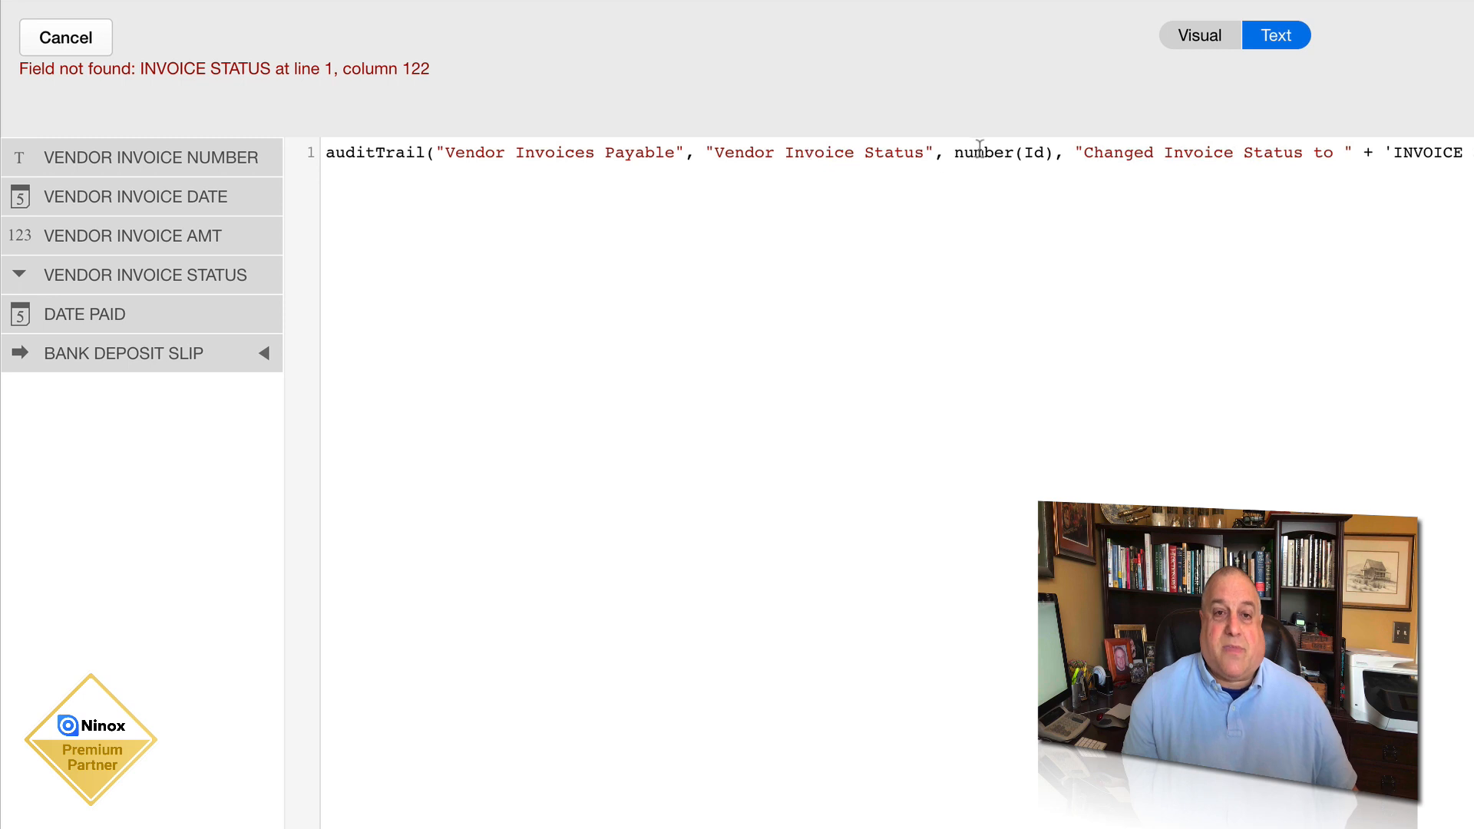
Replace the script's 'INVOICE STATUS' reference with the VENDOR INVOICE STATUS field, then confirm the trigger and save the table changes
left_click_drag(955, 152, 1052, 154)
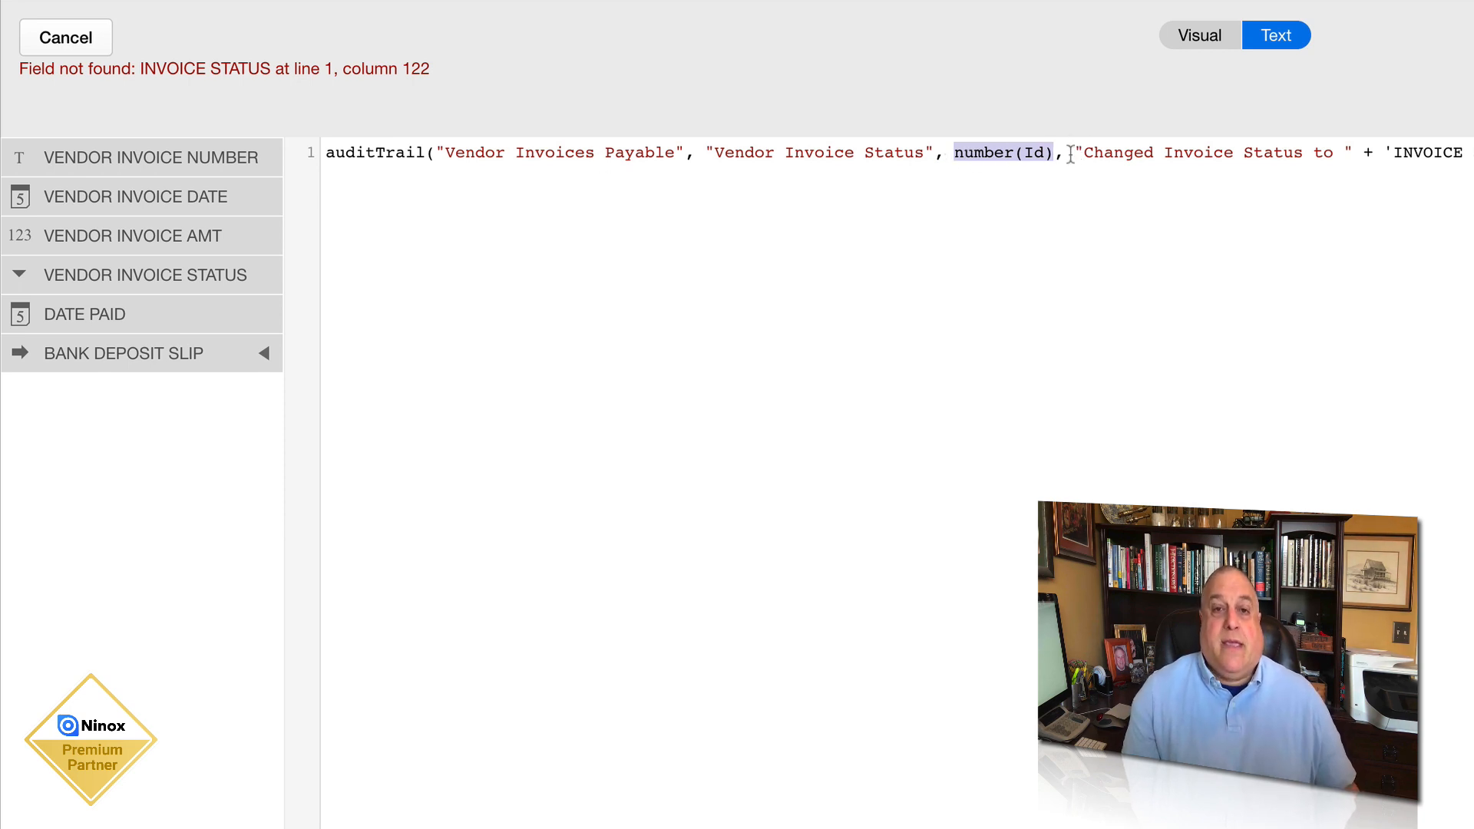
left_click_drag(1074, 151, 1354, 147)
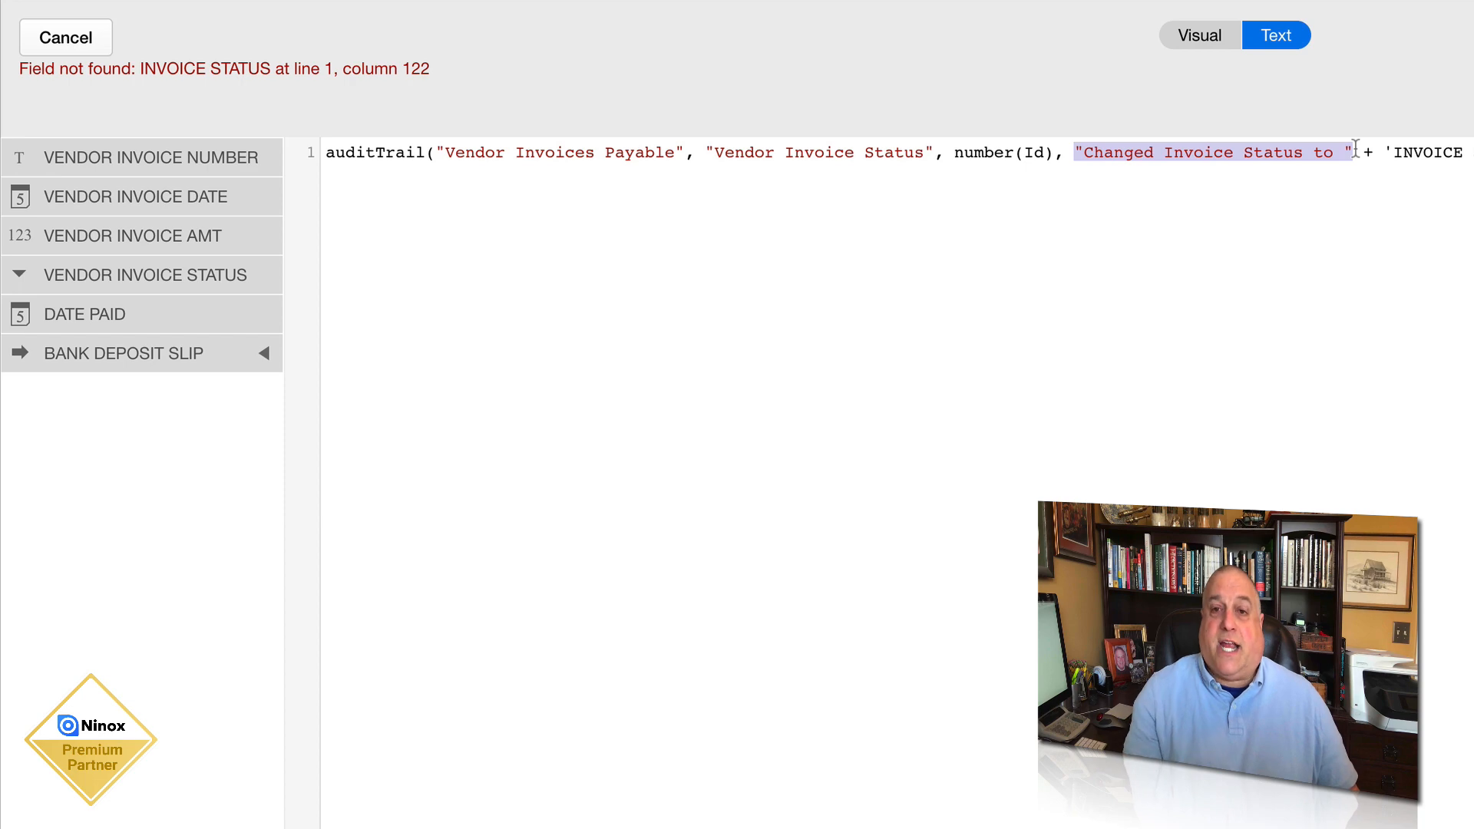
mouse_move(1386, 151)
left_mouse_down()
mouse_move(1473, 151)
mouse_move(1363, 151)
left_mouse_up()
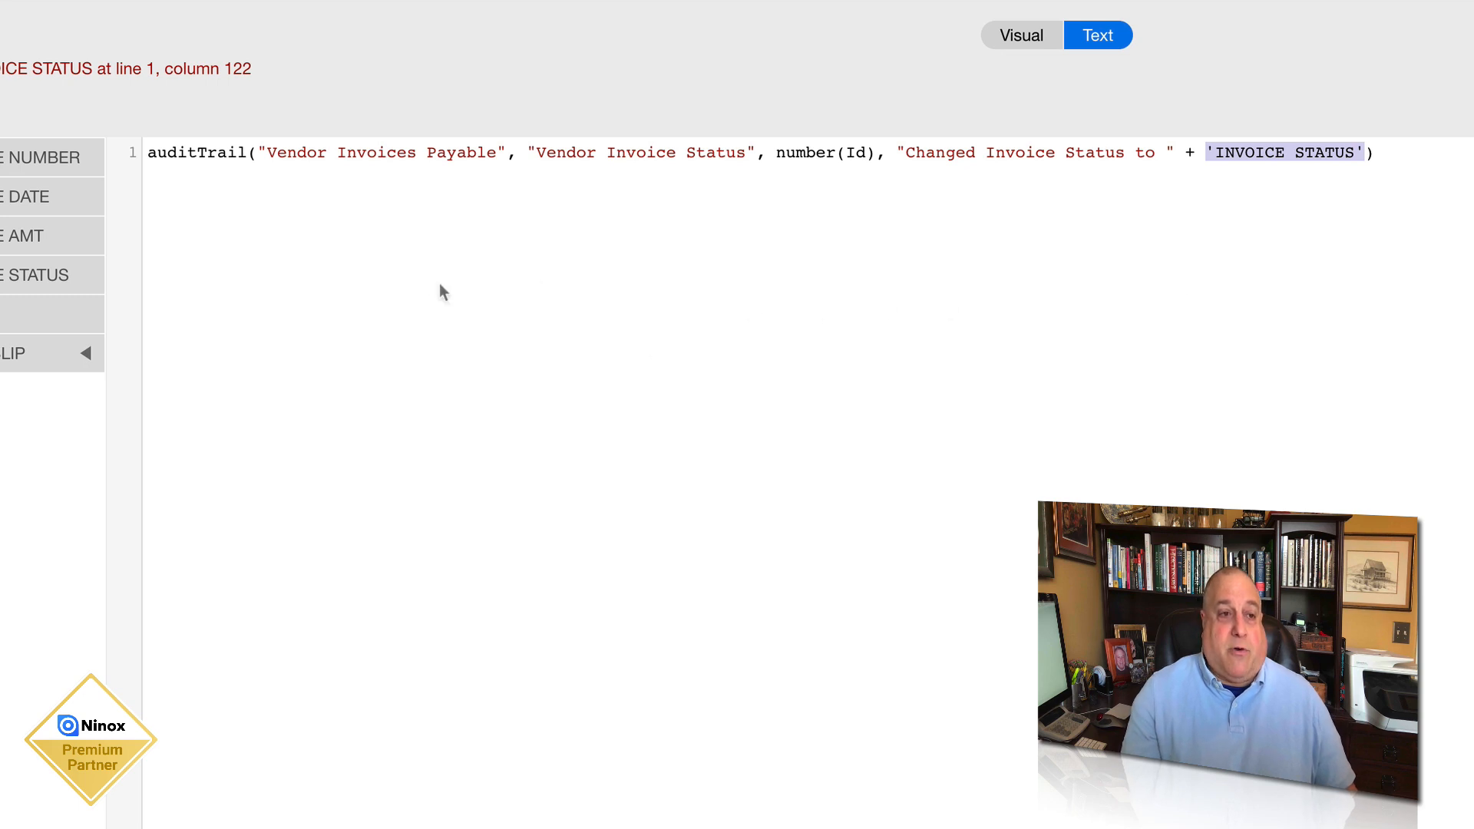
left_click(4, 280)
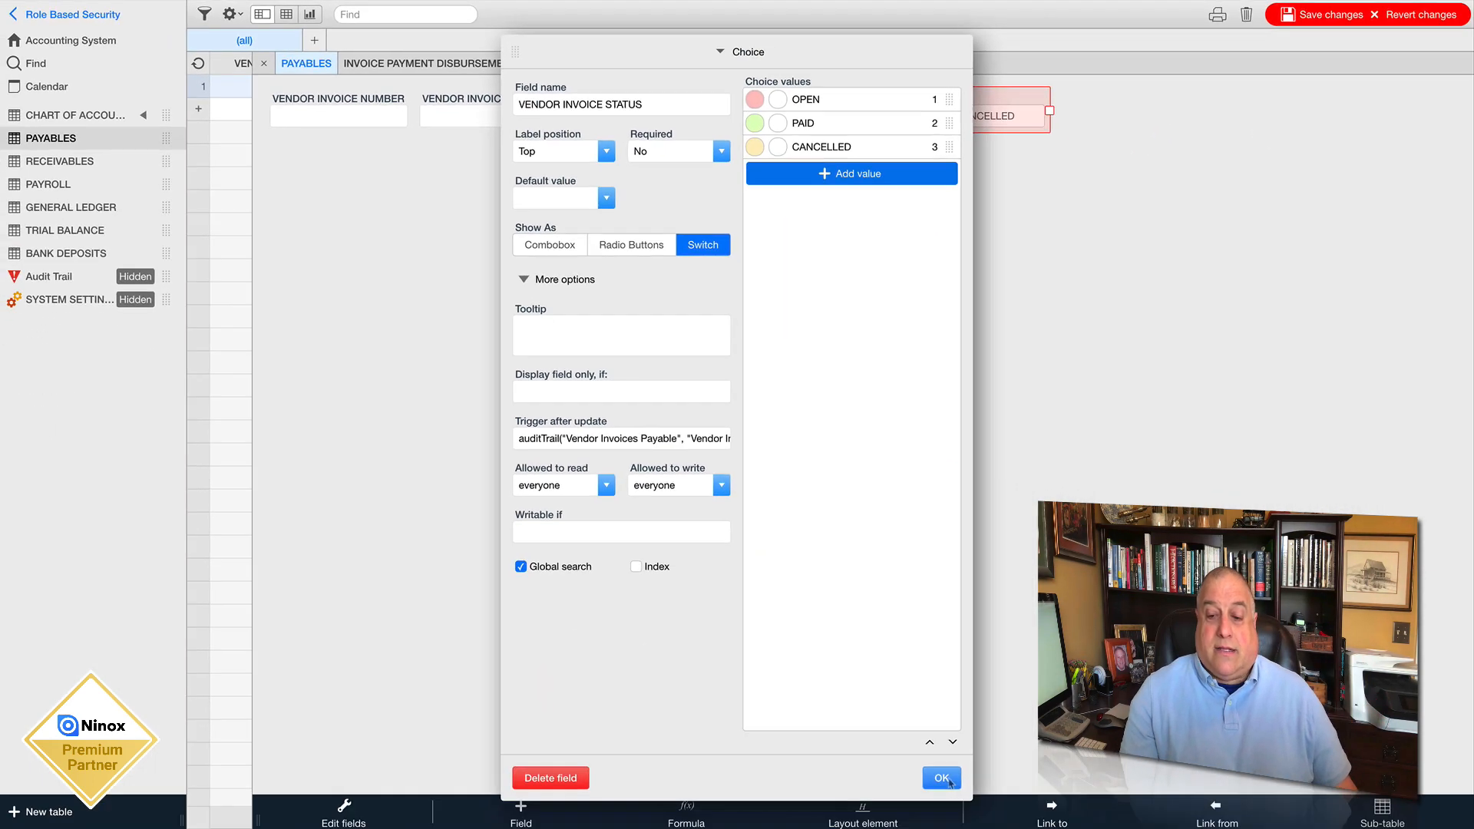
left_click(938, 778)
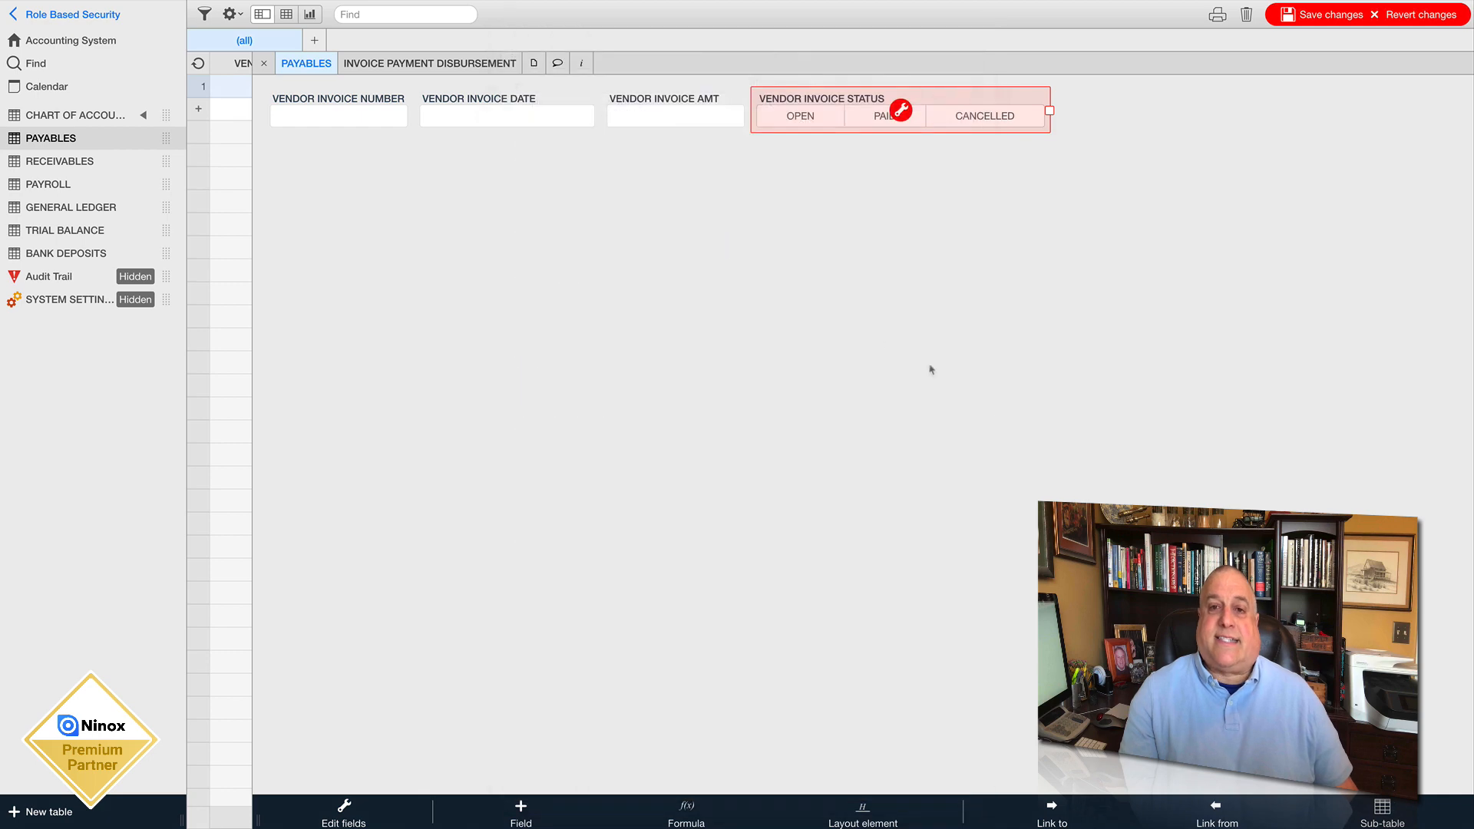
left_click(878, 326)
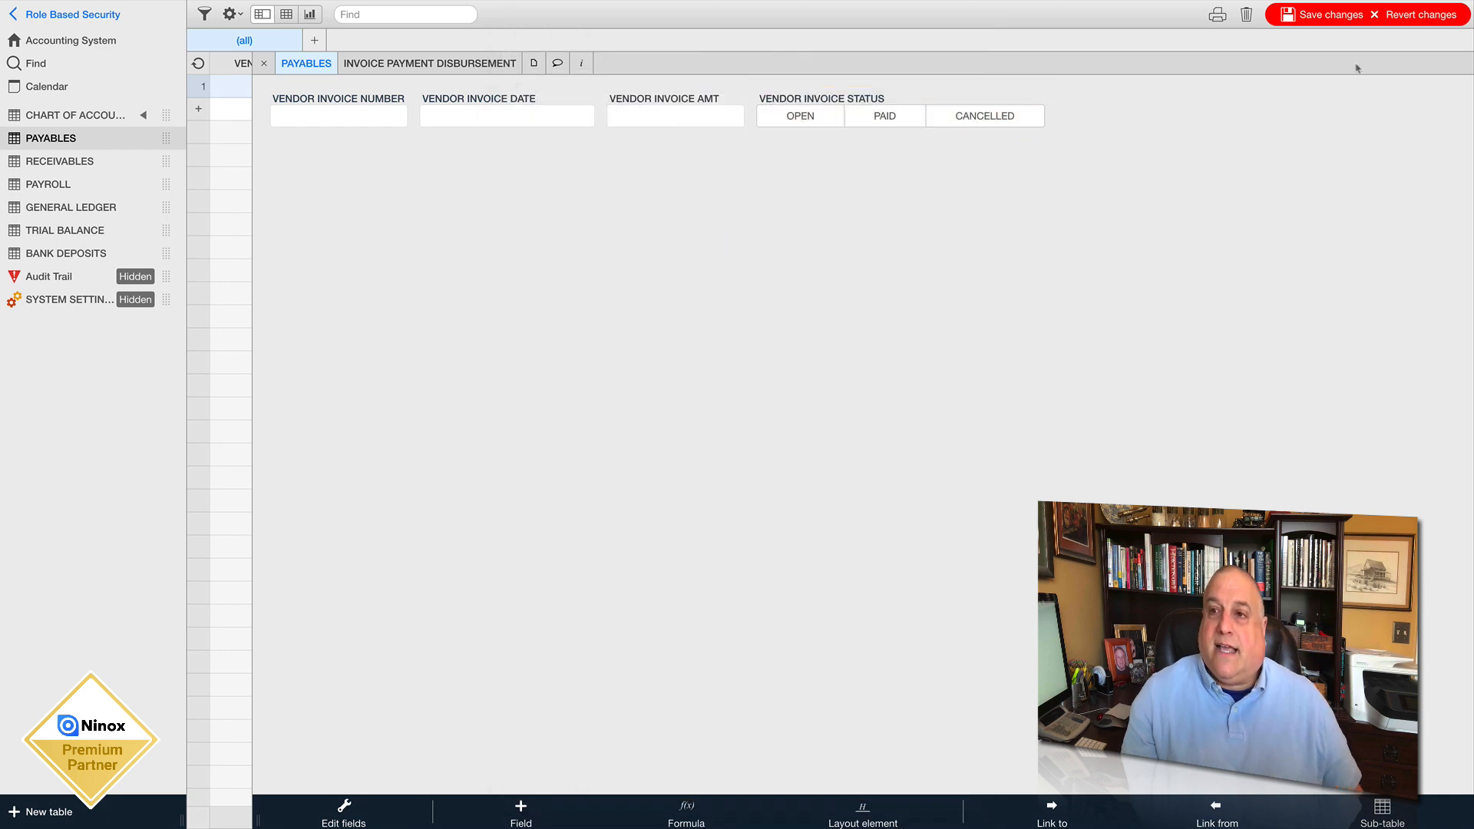
left_click(1331, 17)
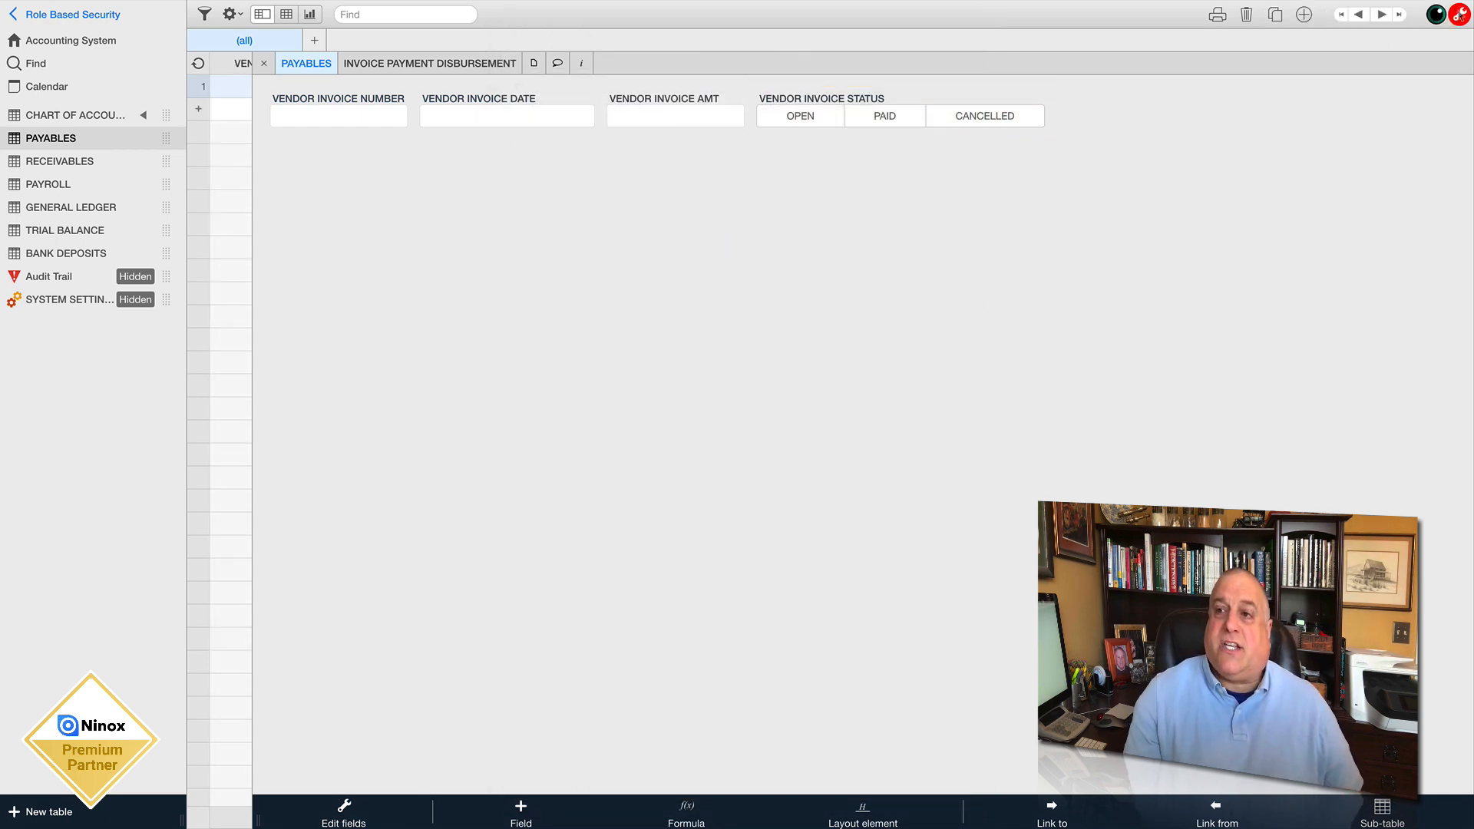
Fill in the payable's vendor invoice number, date 03/15/2020, amount 1000 and status OPEN, and close the record
left_click(317, 119)
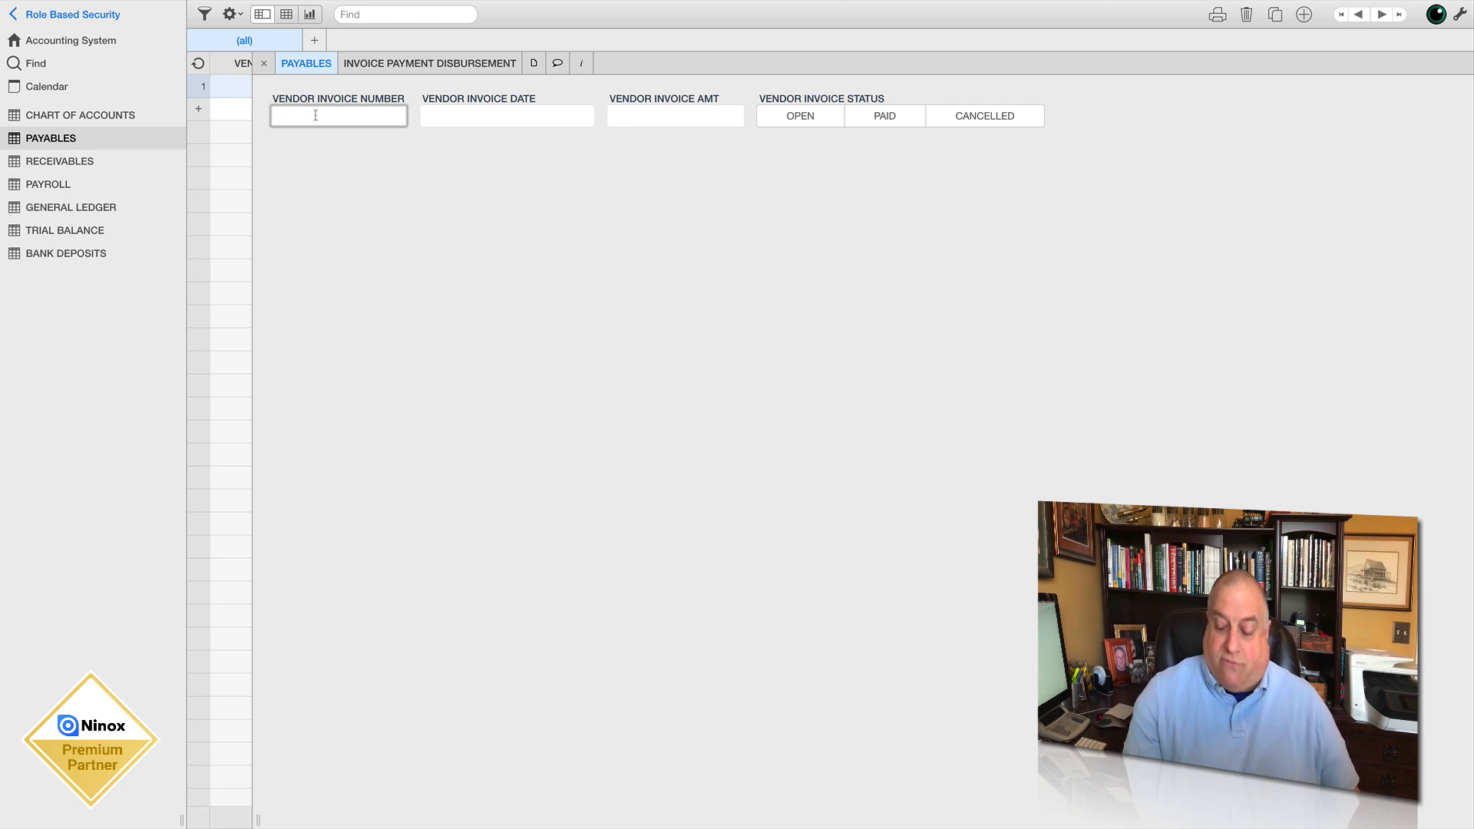
type("98465321")
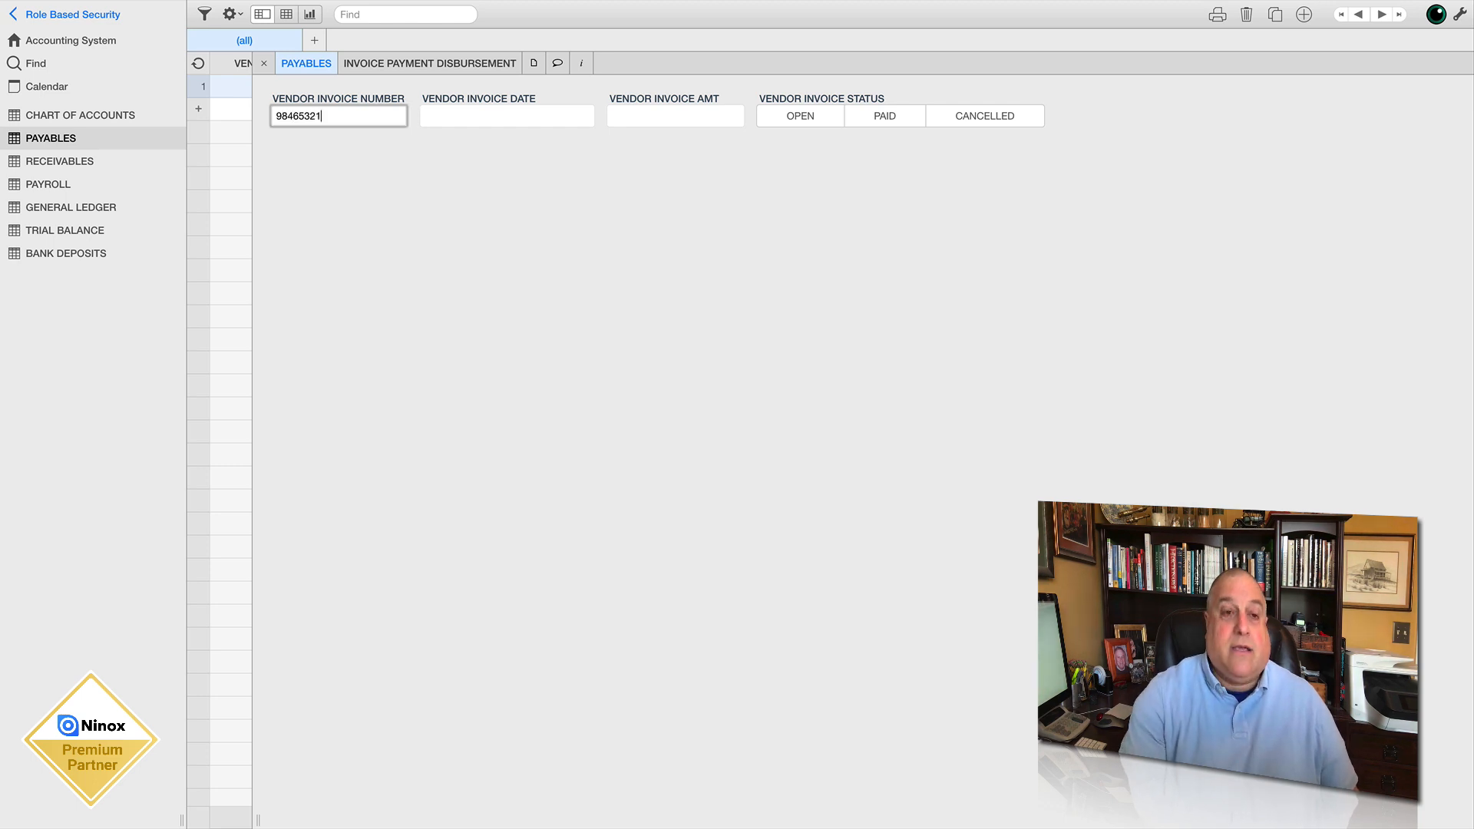
left_click(449, 125)
left_click(430, 231)
left_click(626, 120)
type("1000")
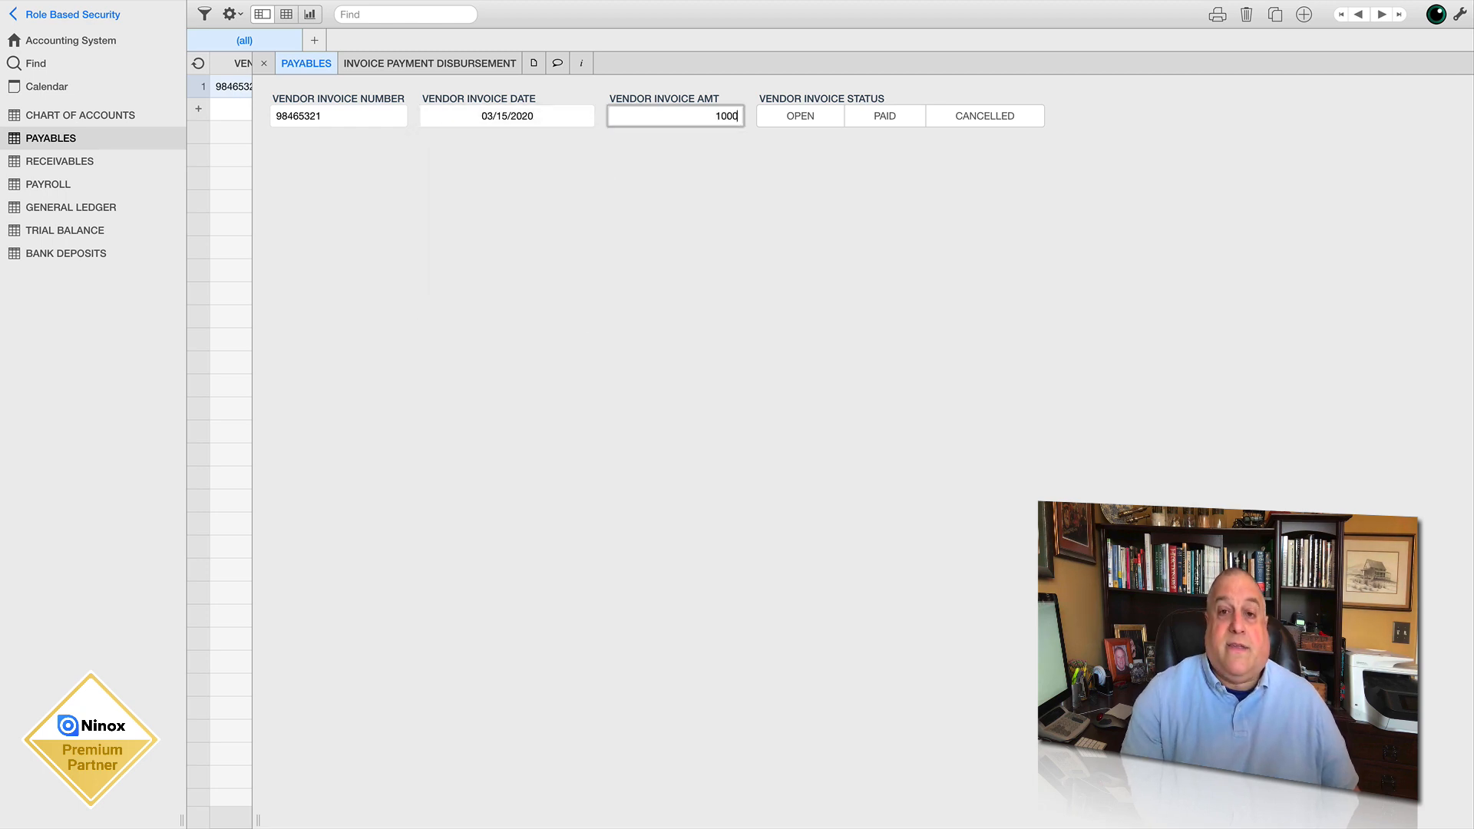
left_click(779, 119)
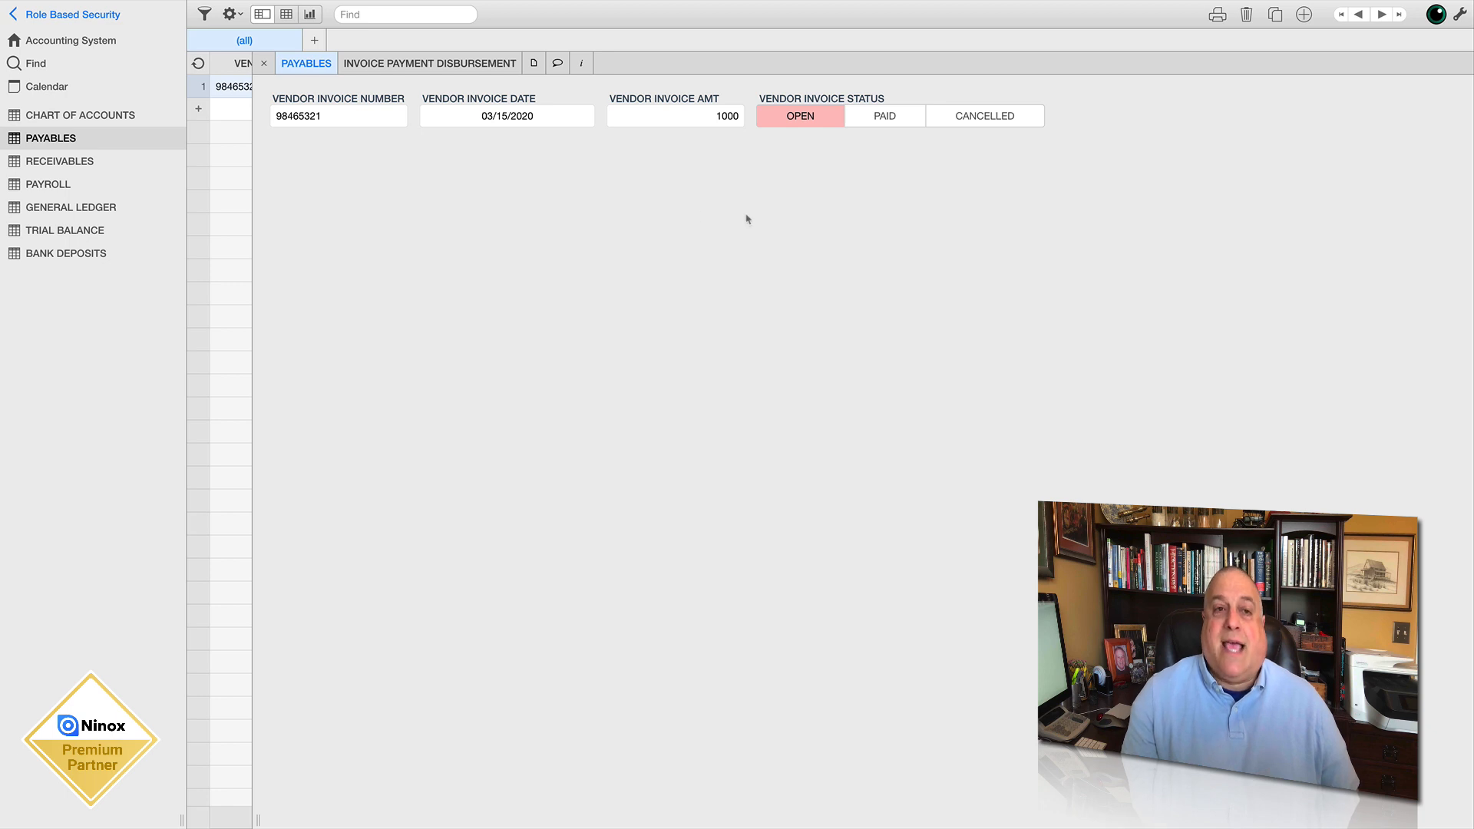
left_click(265, 65)
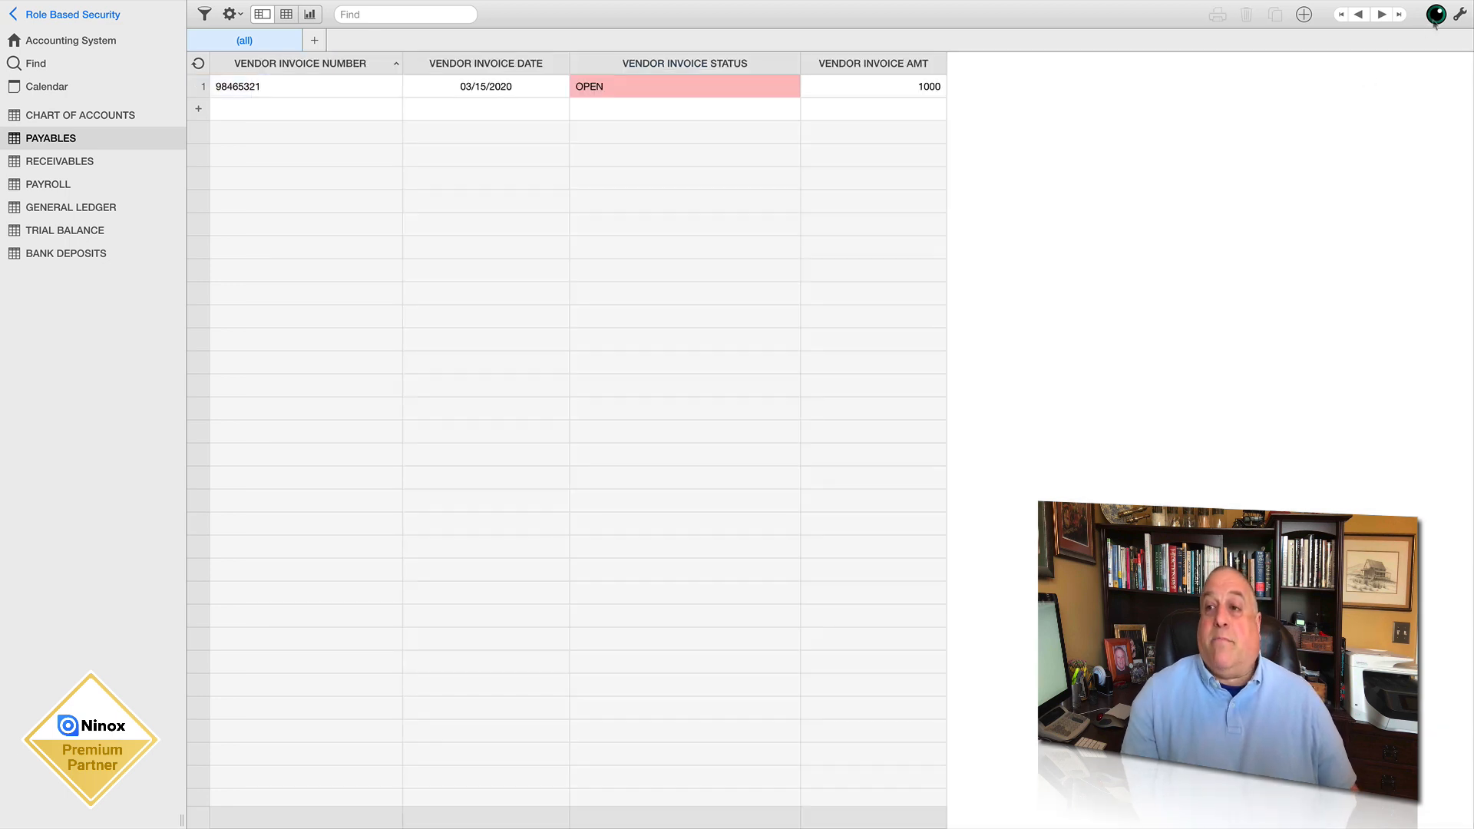
Open the hidden Audit Trail table in edit mode and inspect the Vendor Invoices Payable entry's user role and activity, then close it
left_click(1458, 15)
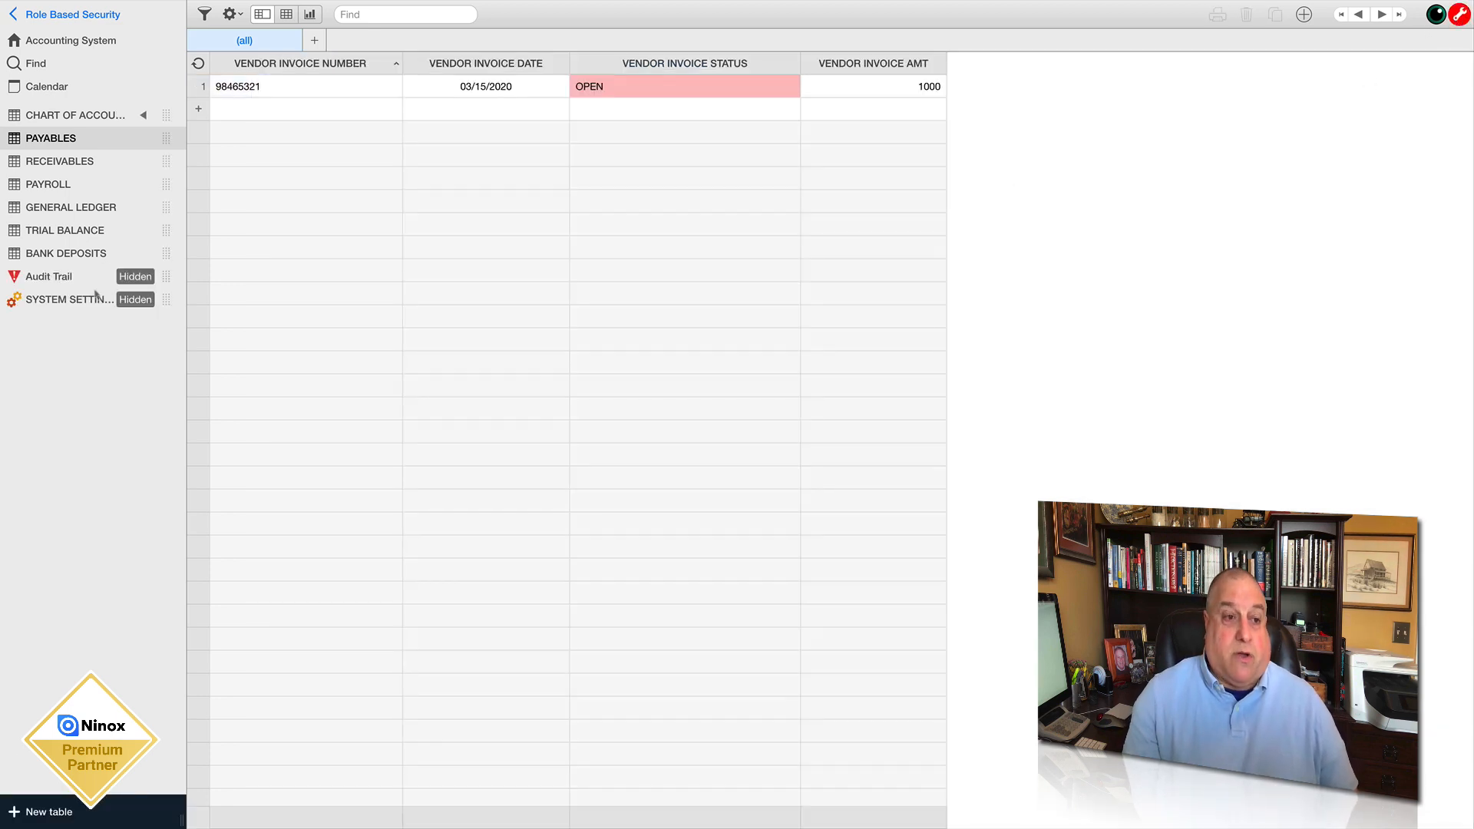
left_click(45, 278)
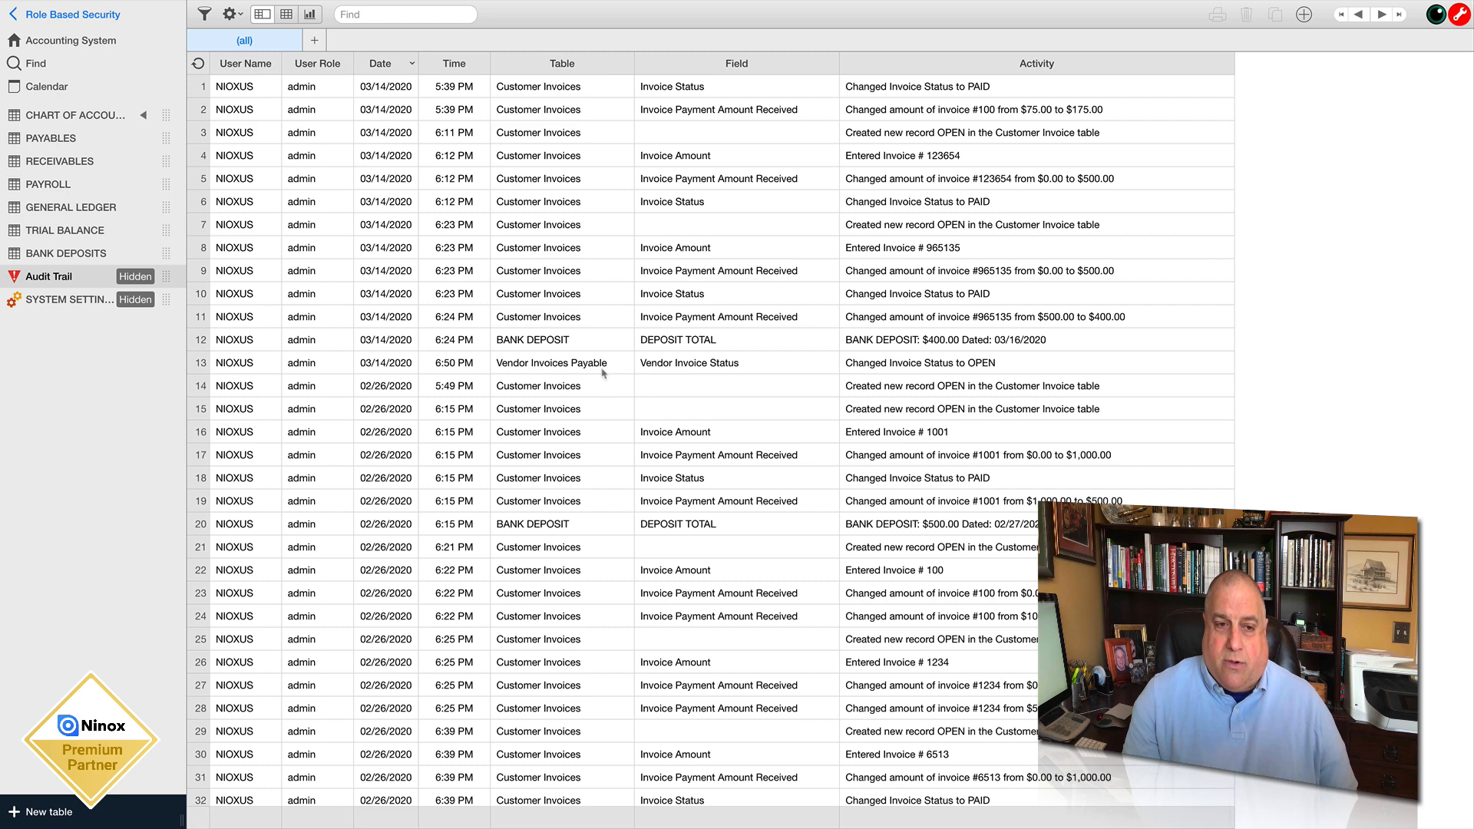
left_click(691, 365)
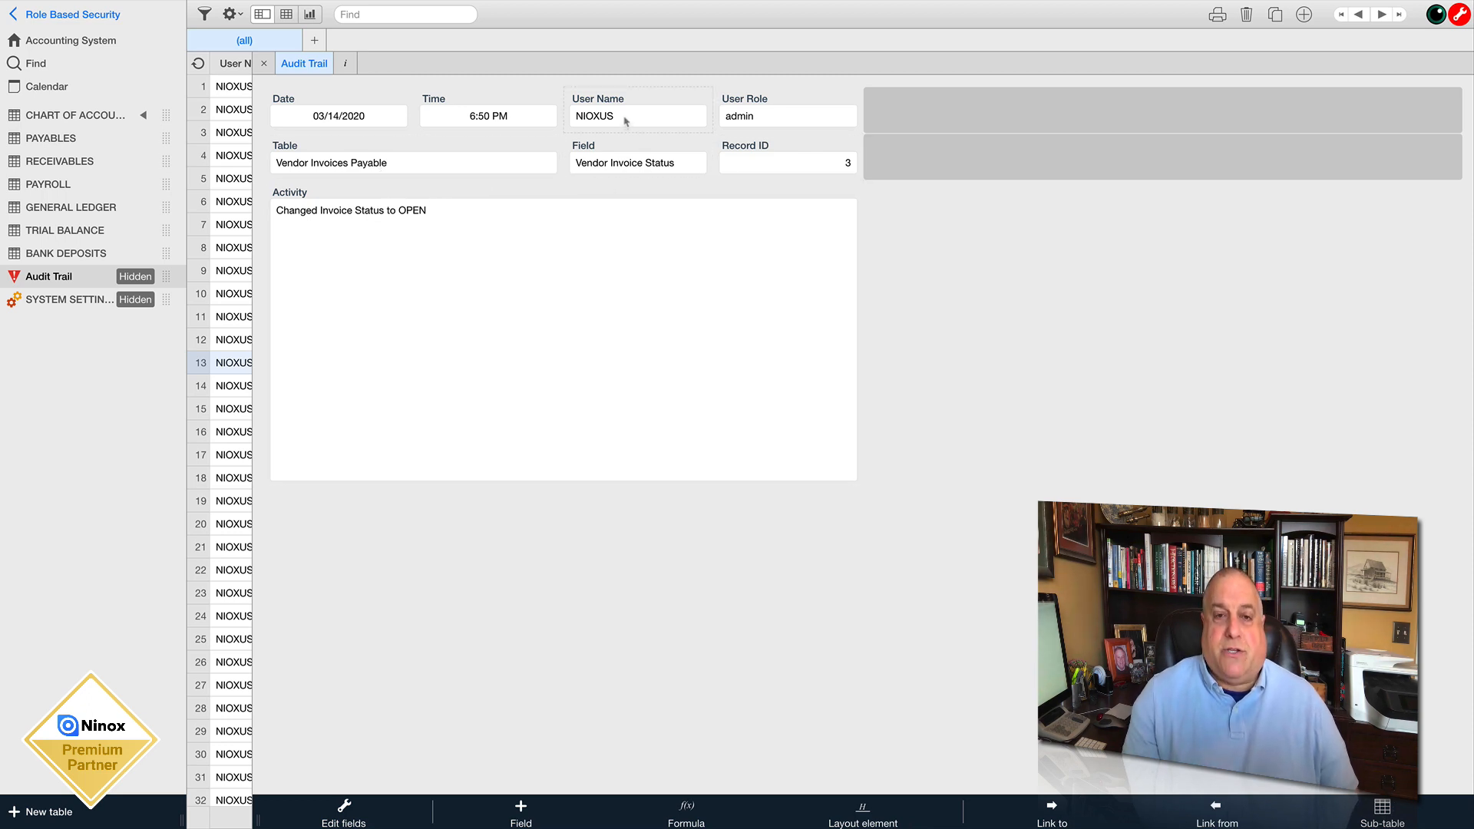
left_click_drag(758, 122, 722, 123)
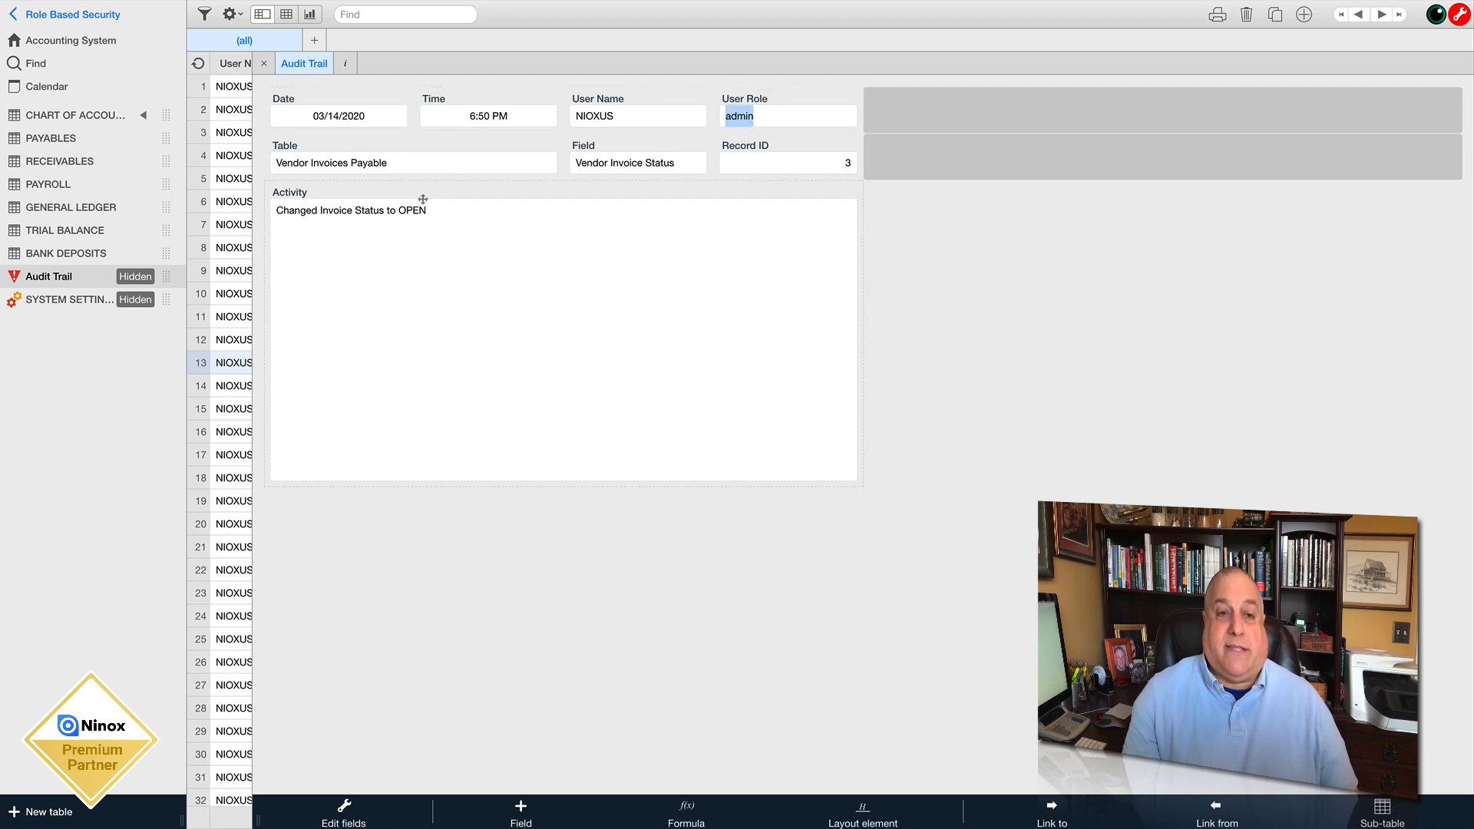
left_click_drag(440, 215, 244, 222)
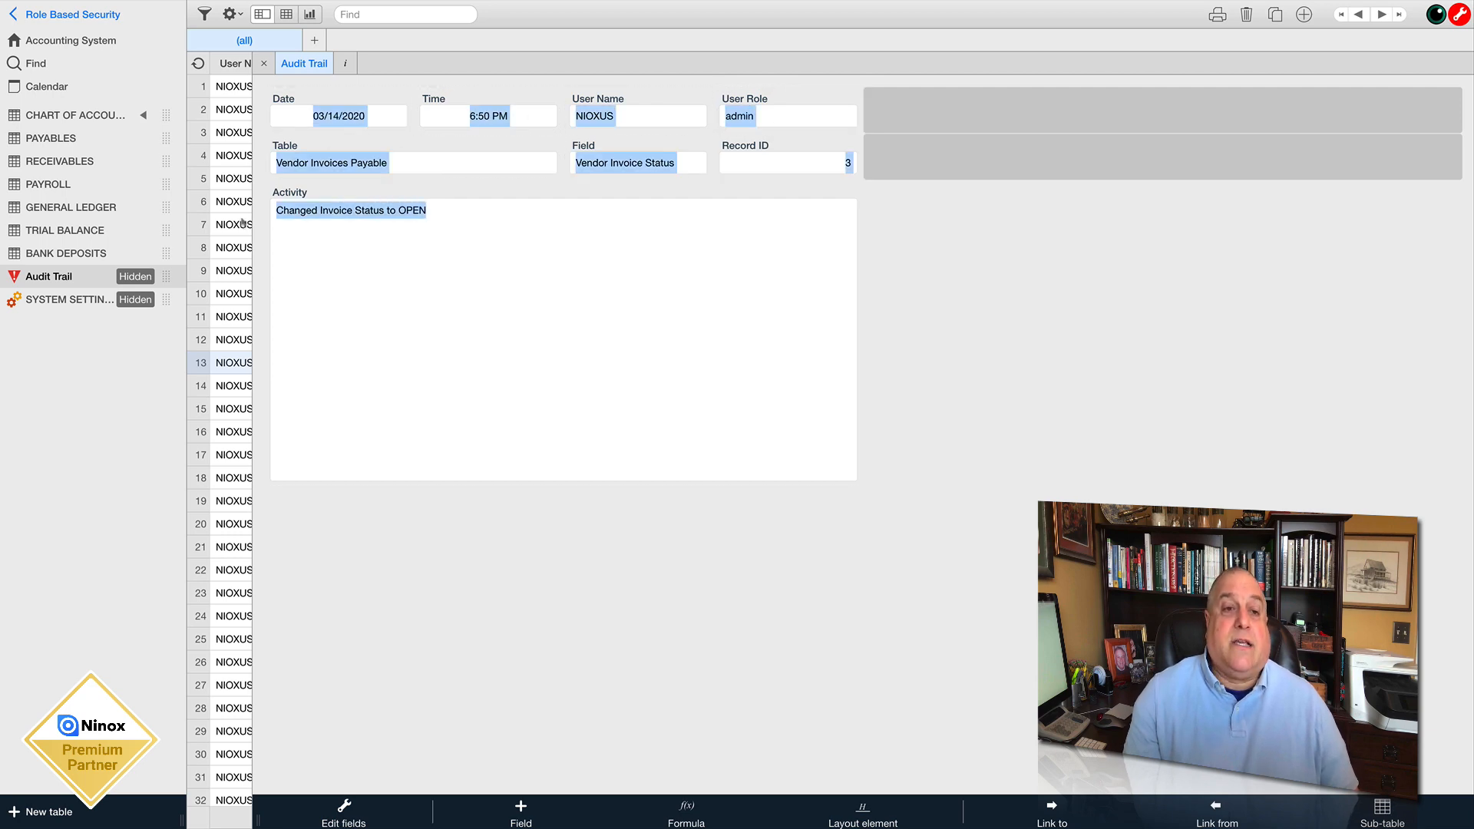
left_click(264, 64)
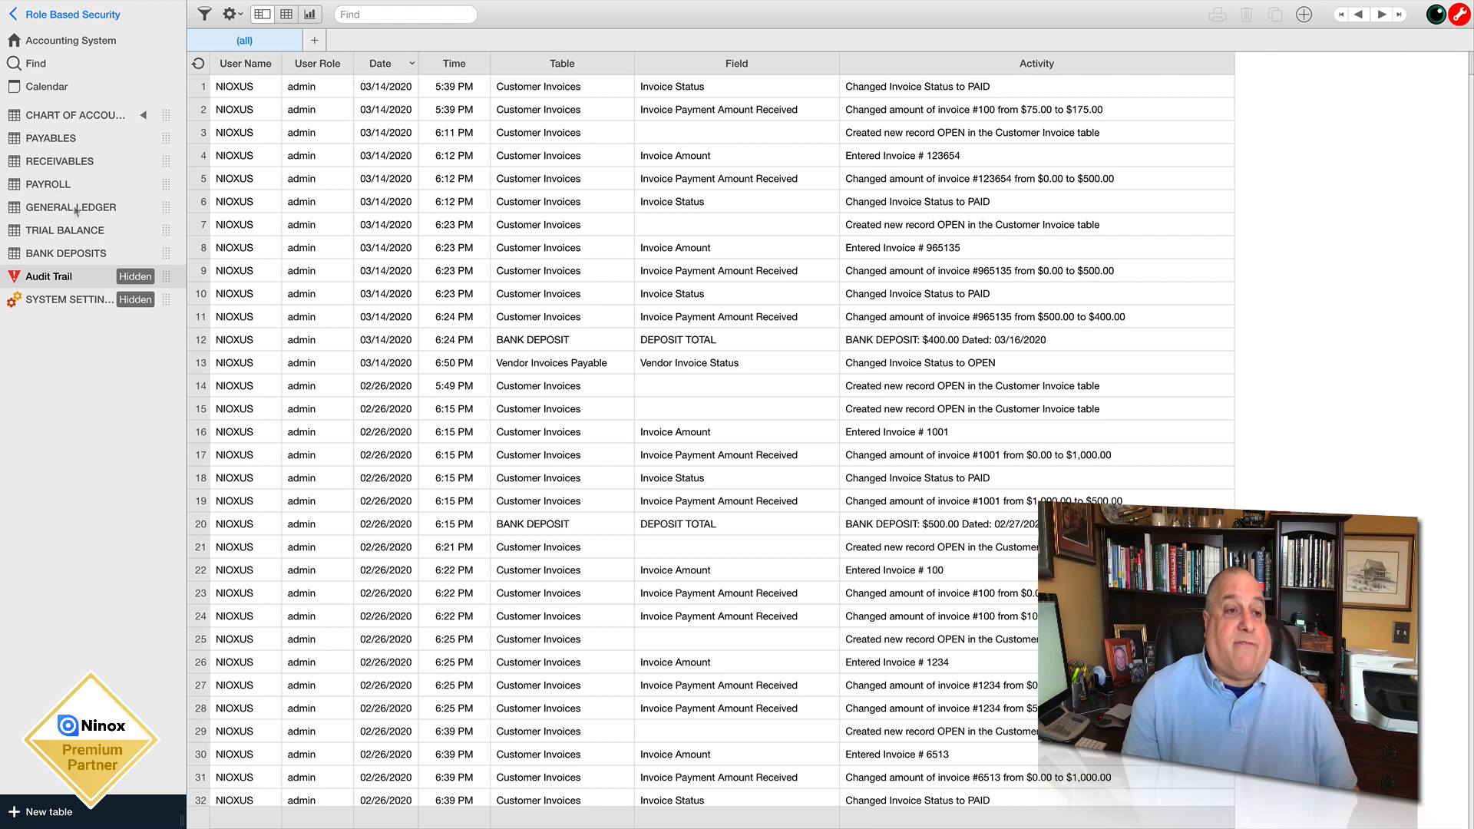
Set the existing payable's vendor invoice status to CANCELLED and check the Audit Trail table for the change
left_click(44, 141)
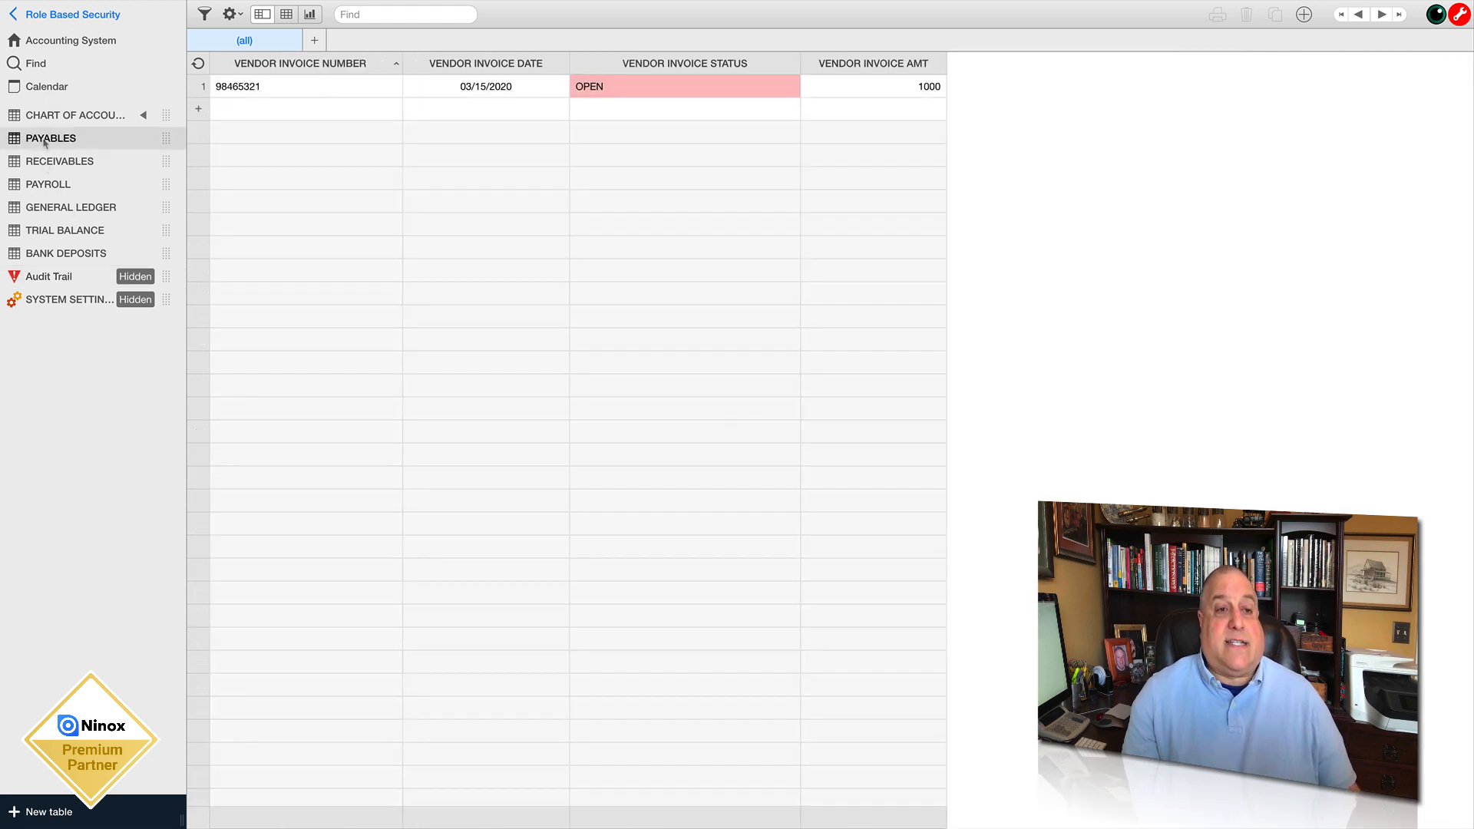
left_click(299, 87)
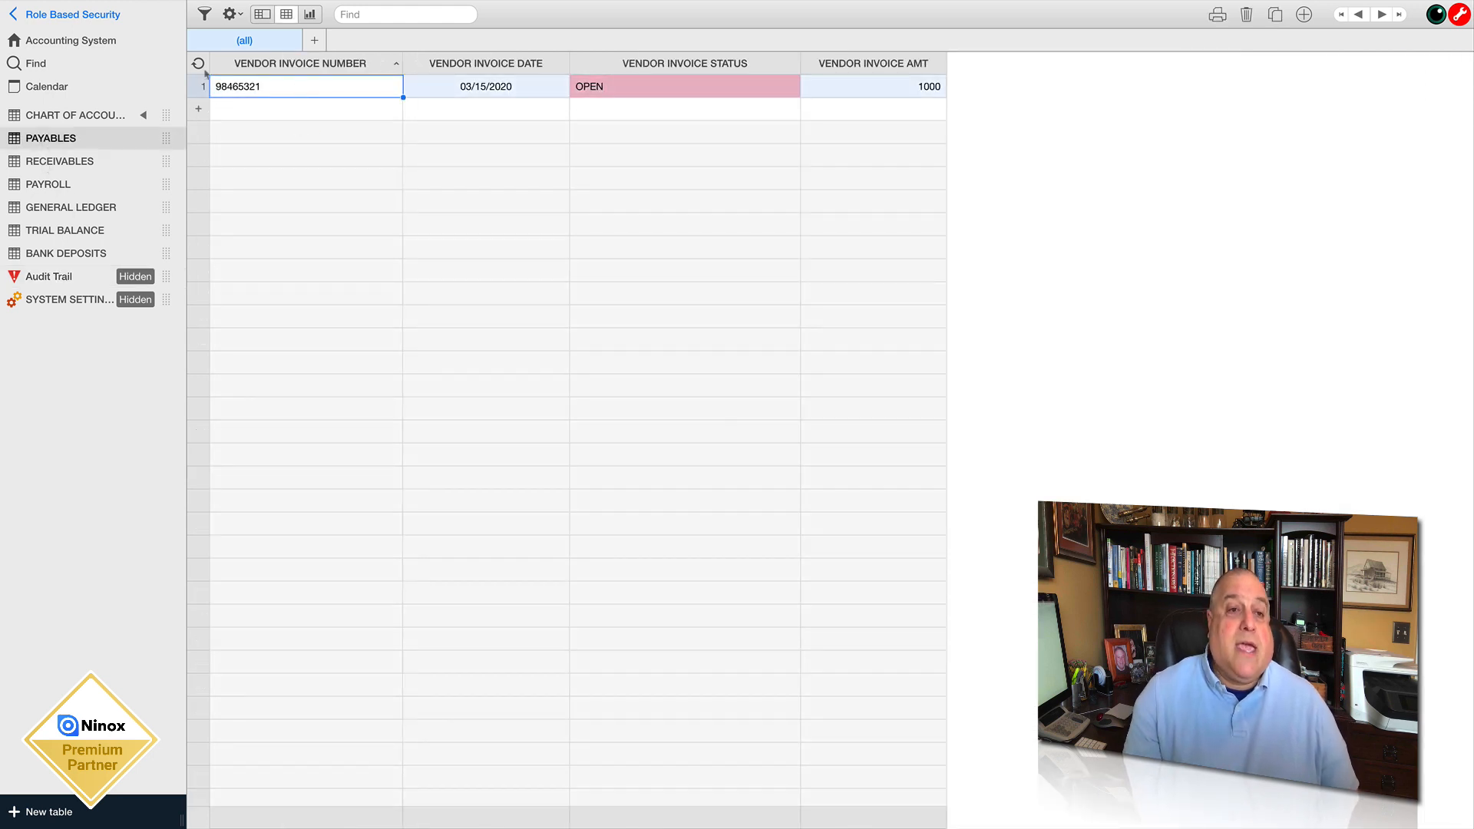
left_click(258, 16)
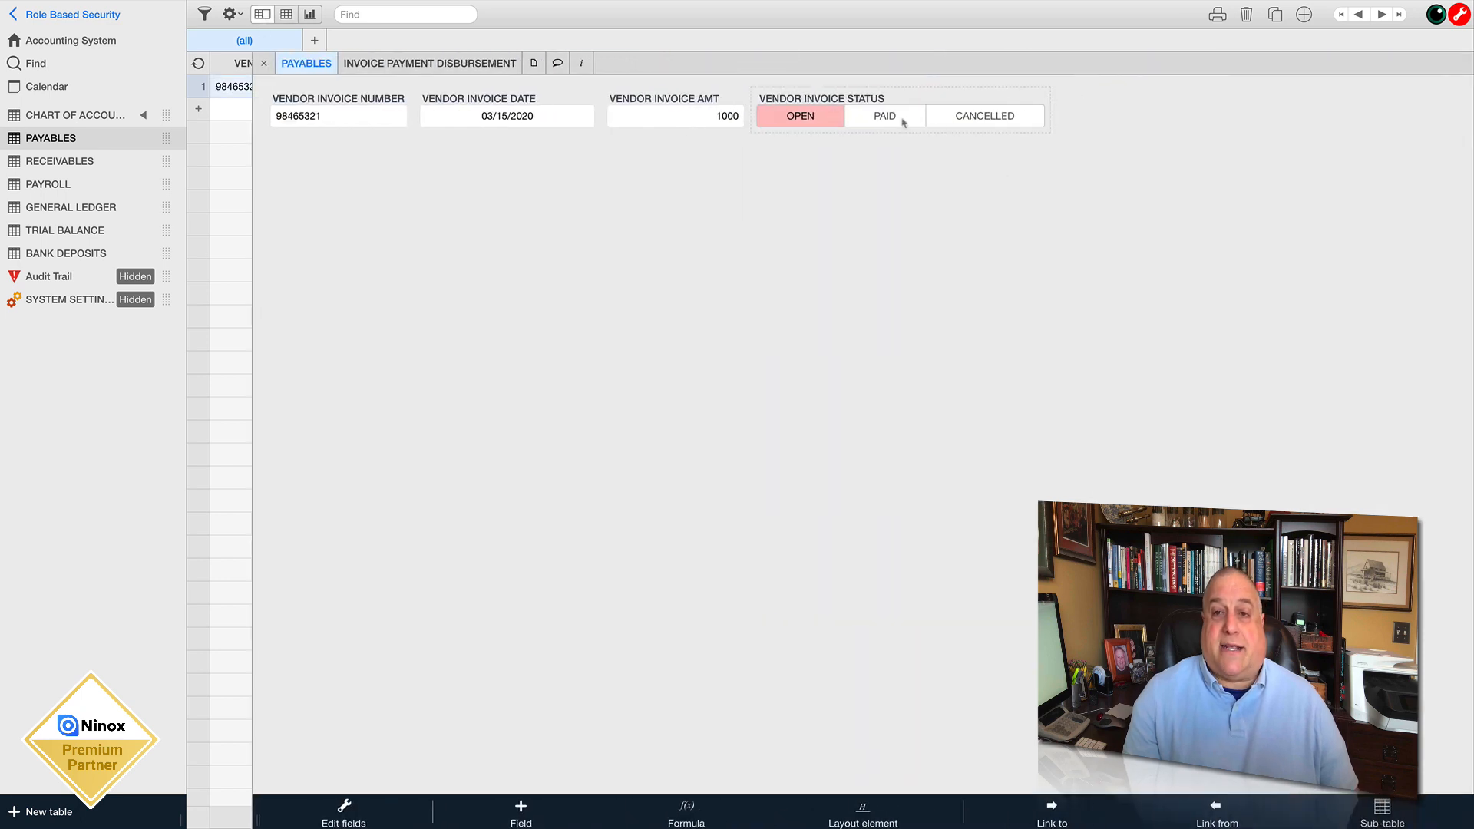
left_click(956, 117)
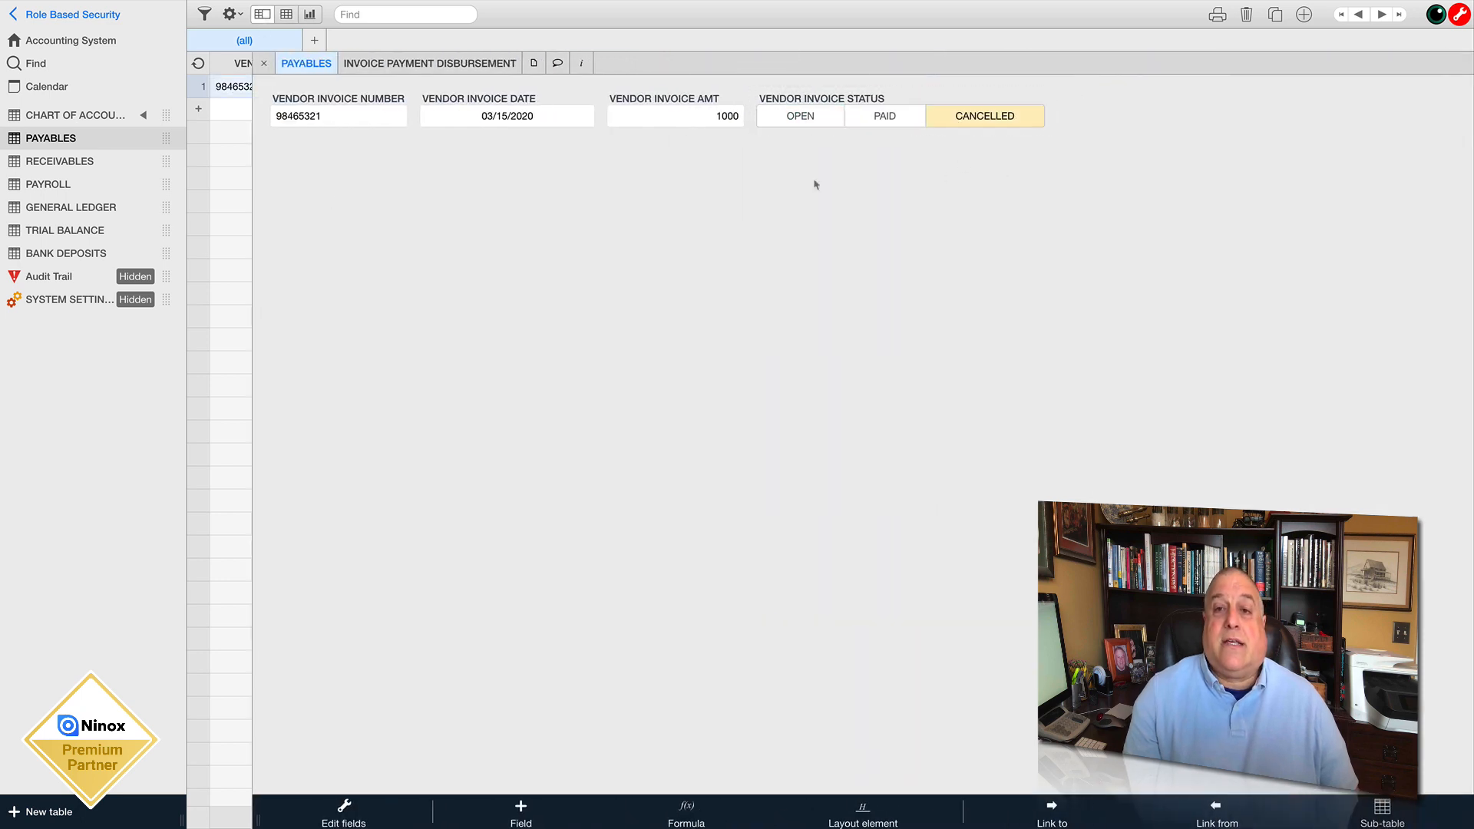
left_click(264, 63)
left_click(44, 278)
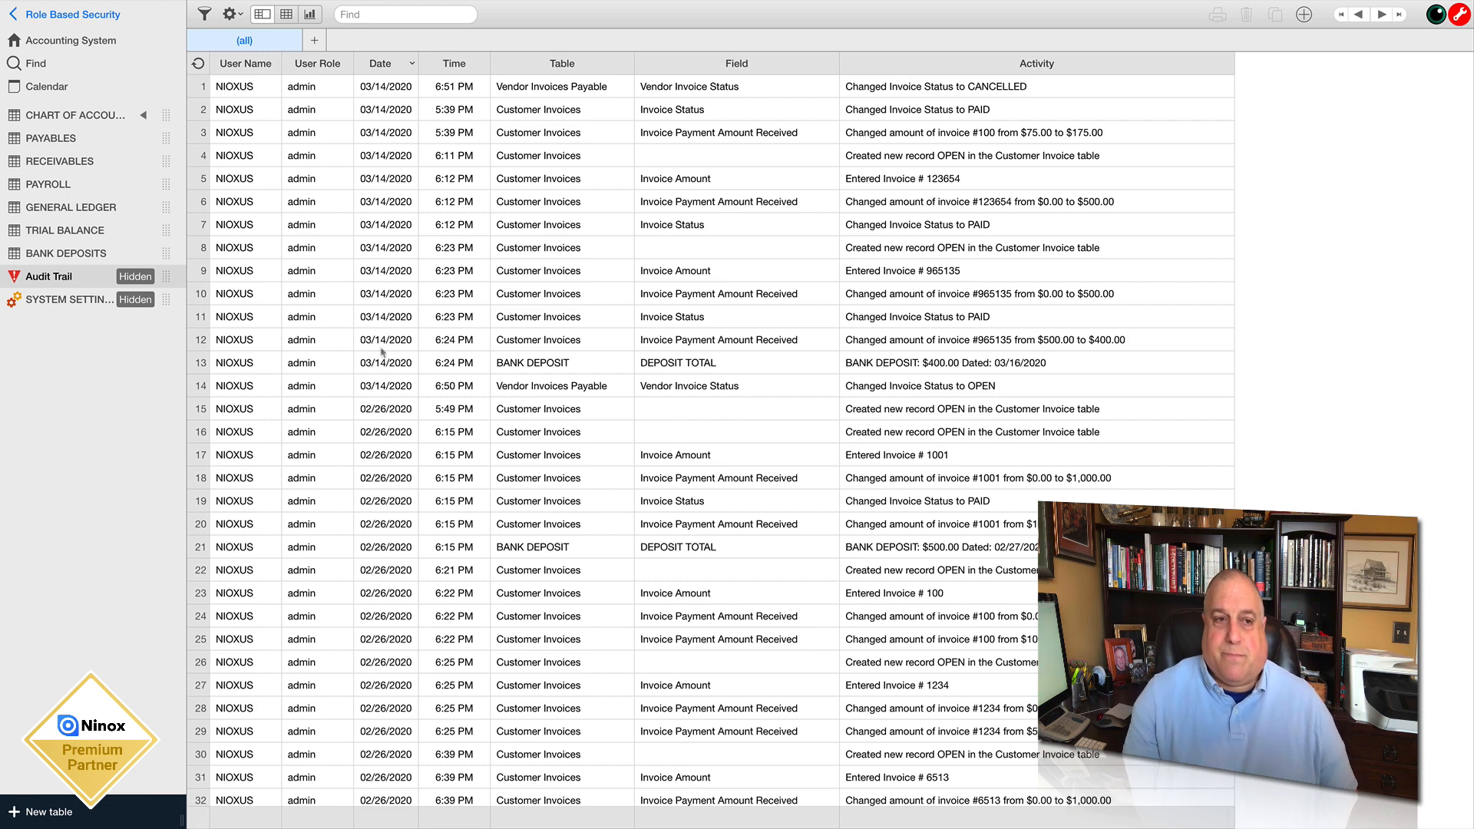
Add a number field named "Original Vendor Invoice Amount" to the PAYABLES table
left_click(50, 139)
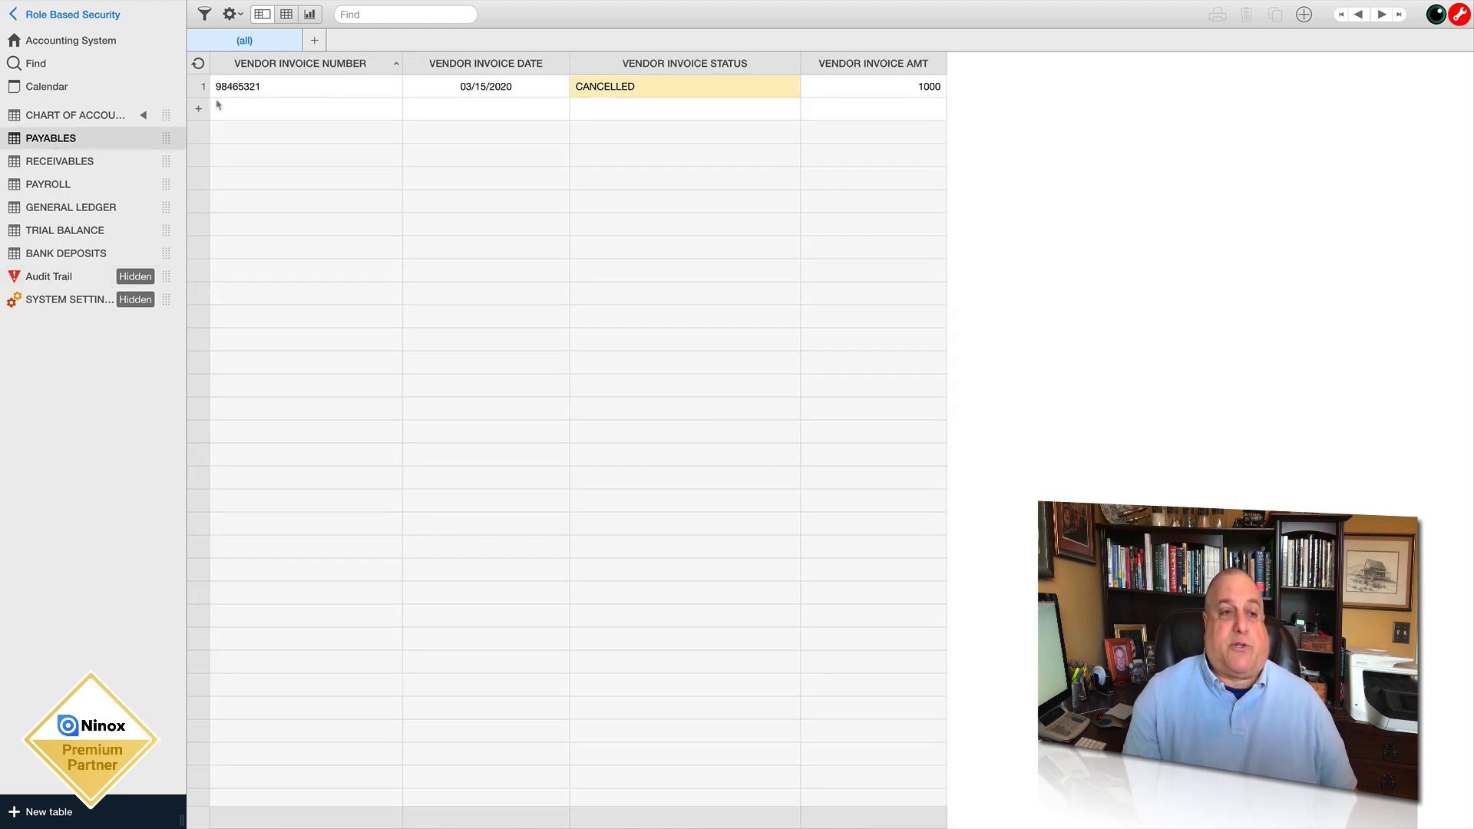
left_click(253, 89)
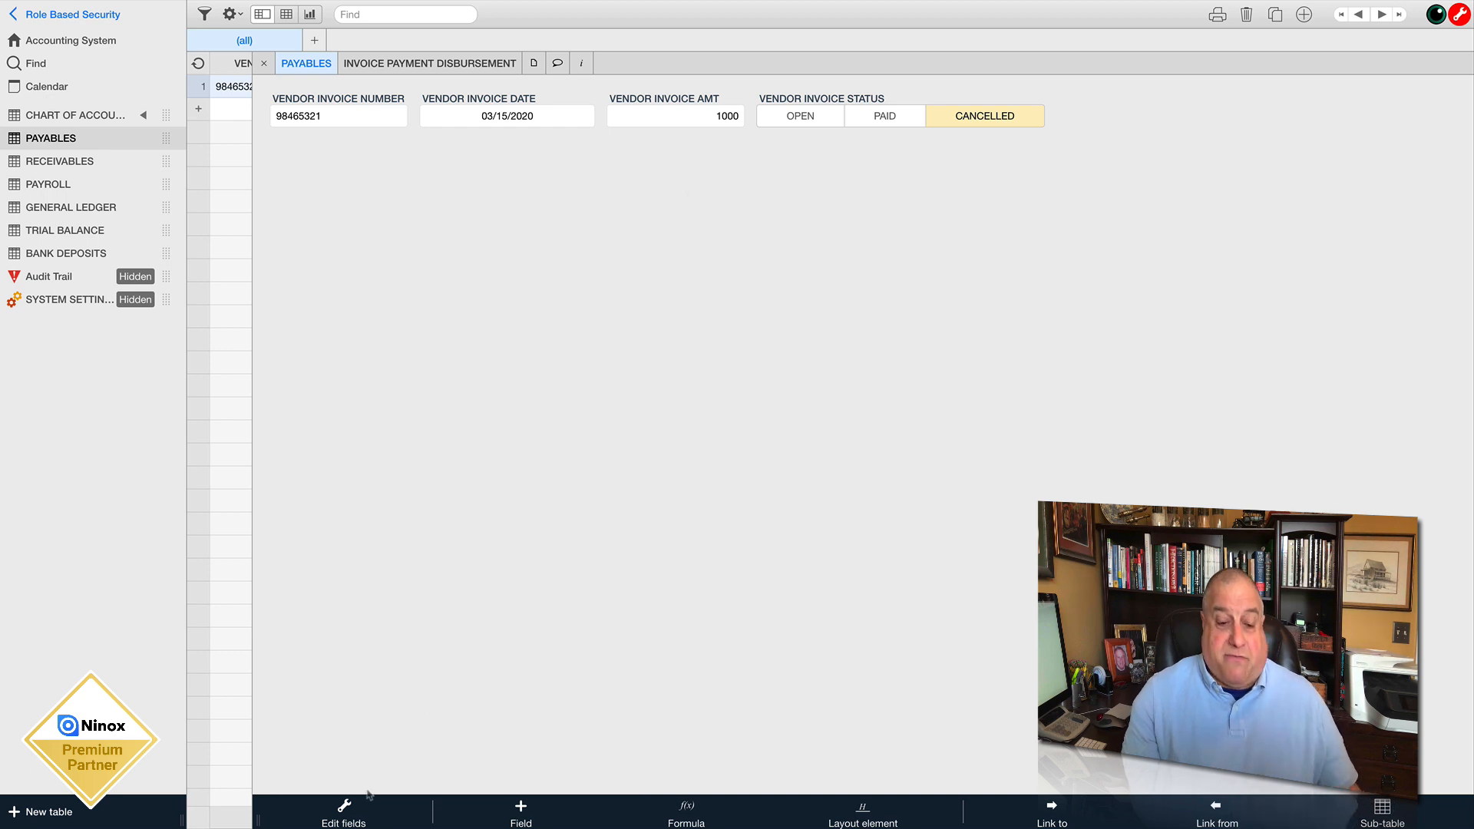
left_click(522, 819)
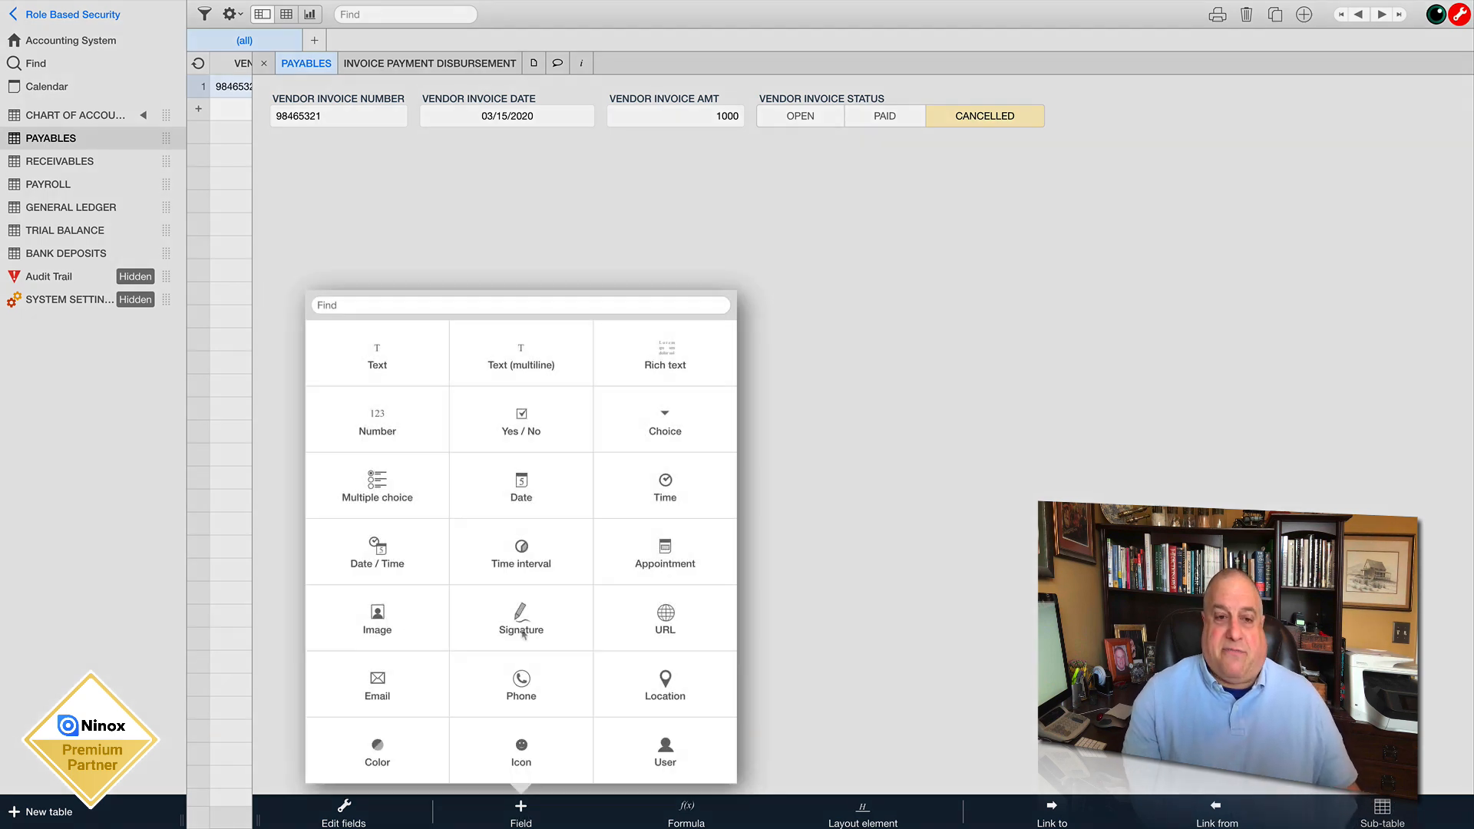
left_click(380, 426)
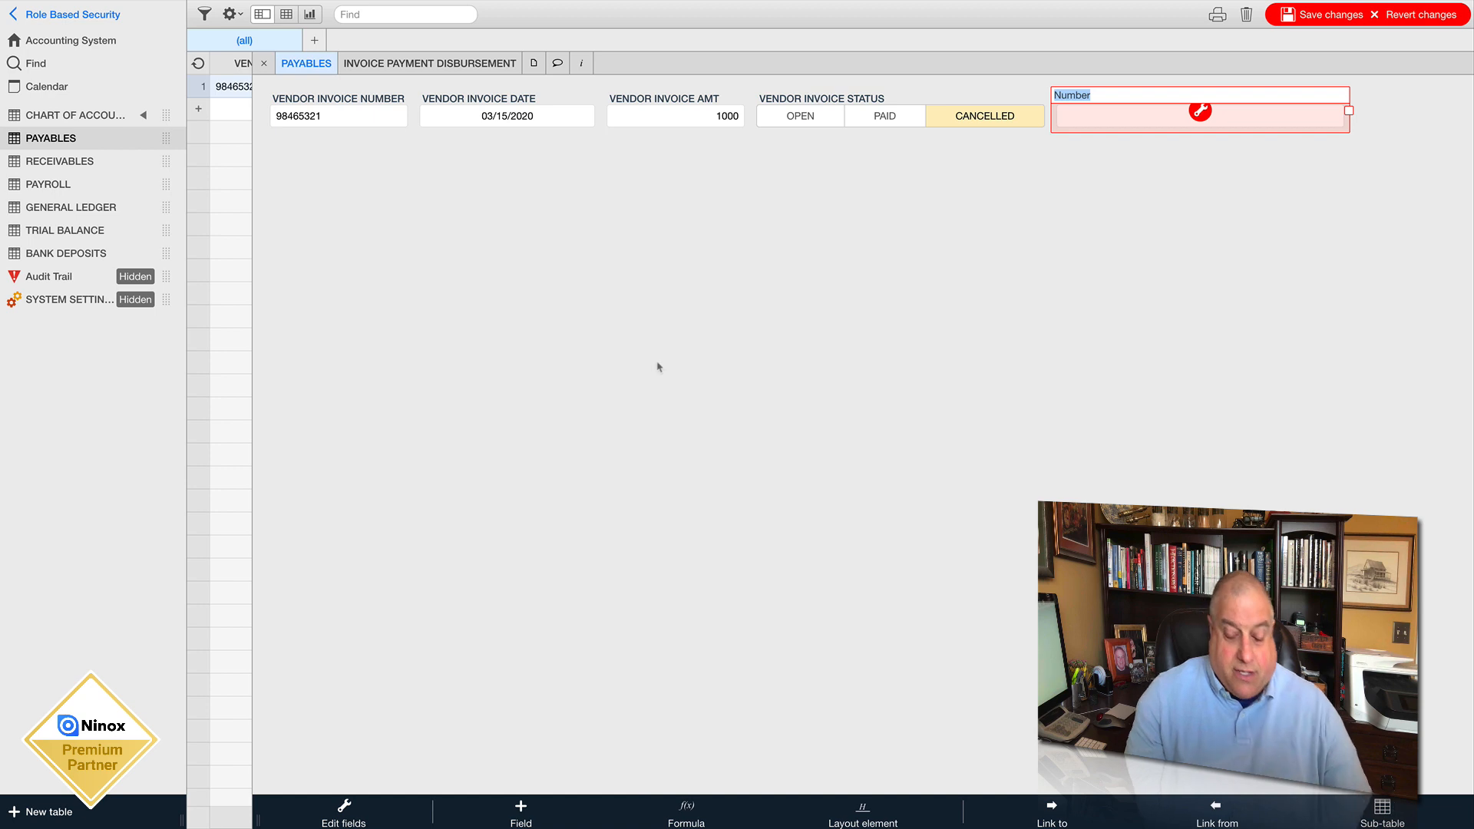
type("orignal")
key("BackSpace")
key("BackSpace")
key("BackSpace")
key("BackSpace")
type("Original Ve")
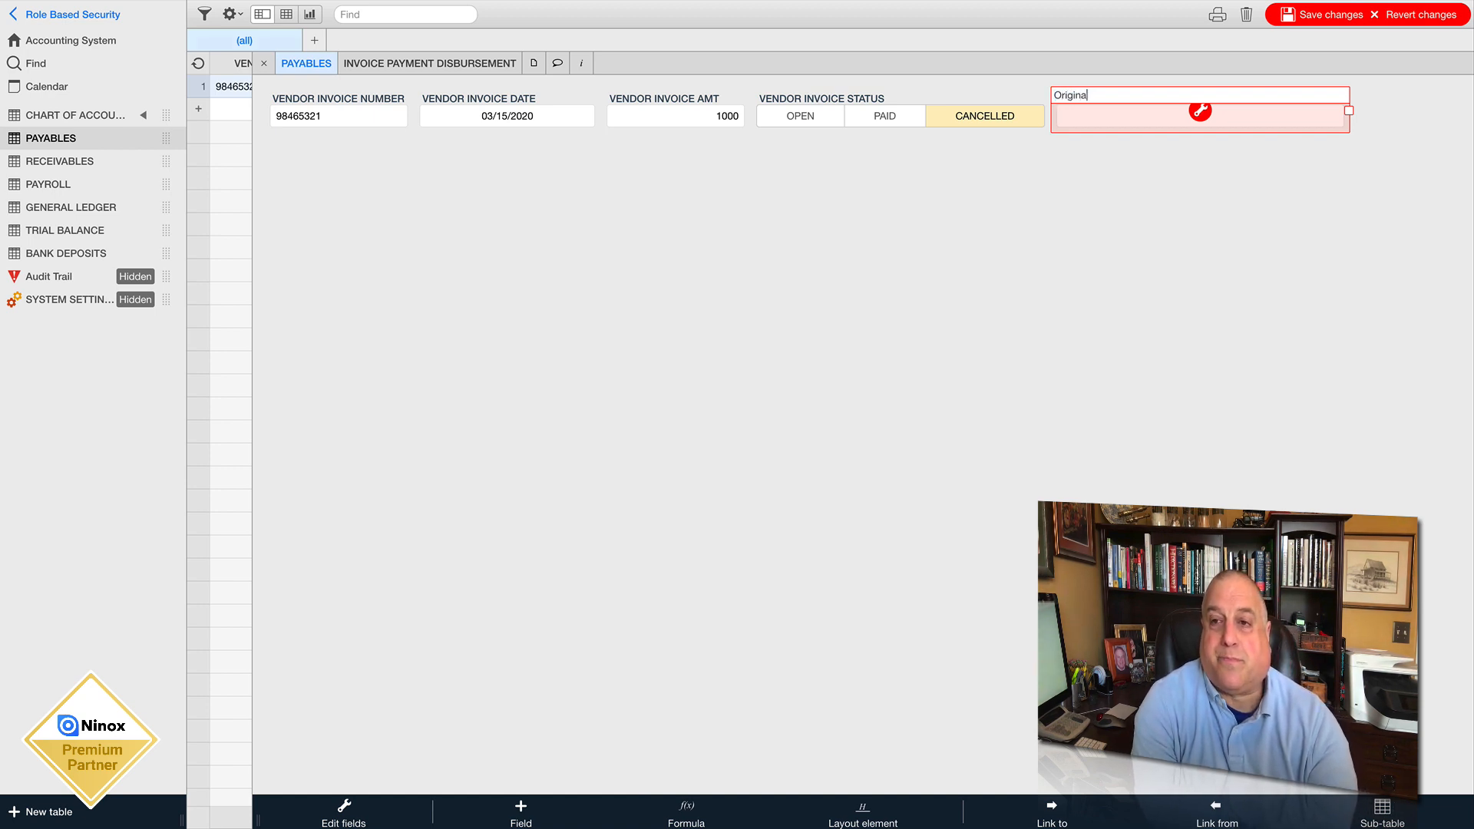
type("ndor Invoice")
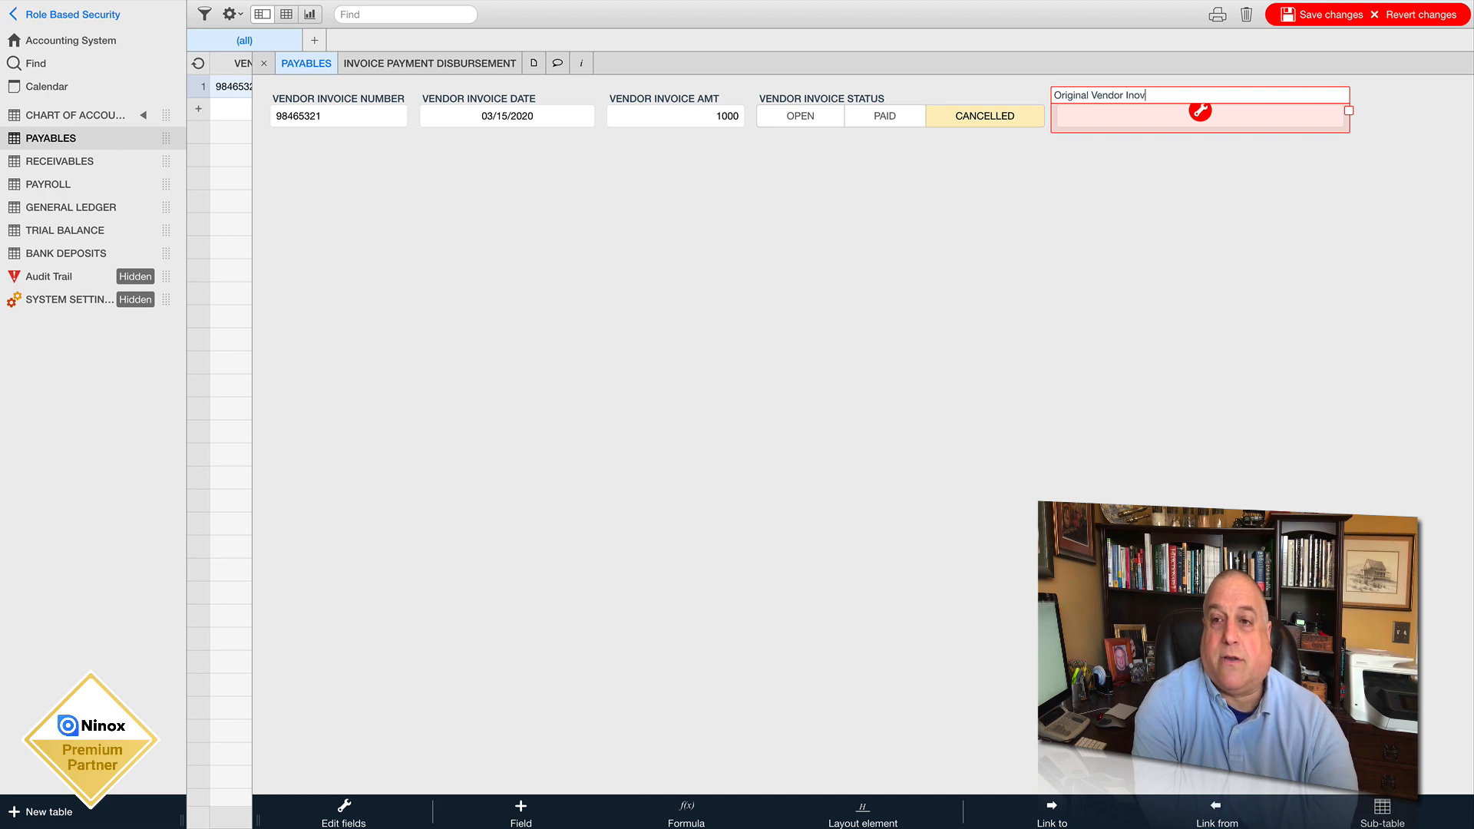
type(" Amount")
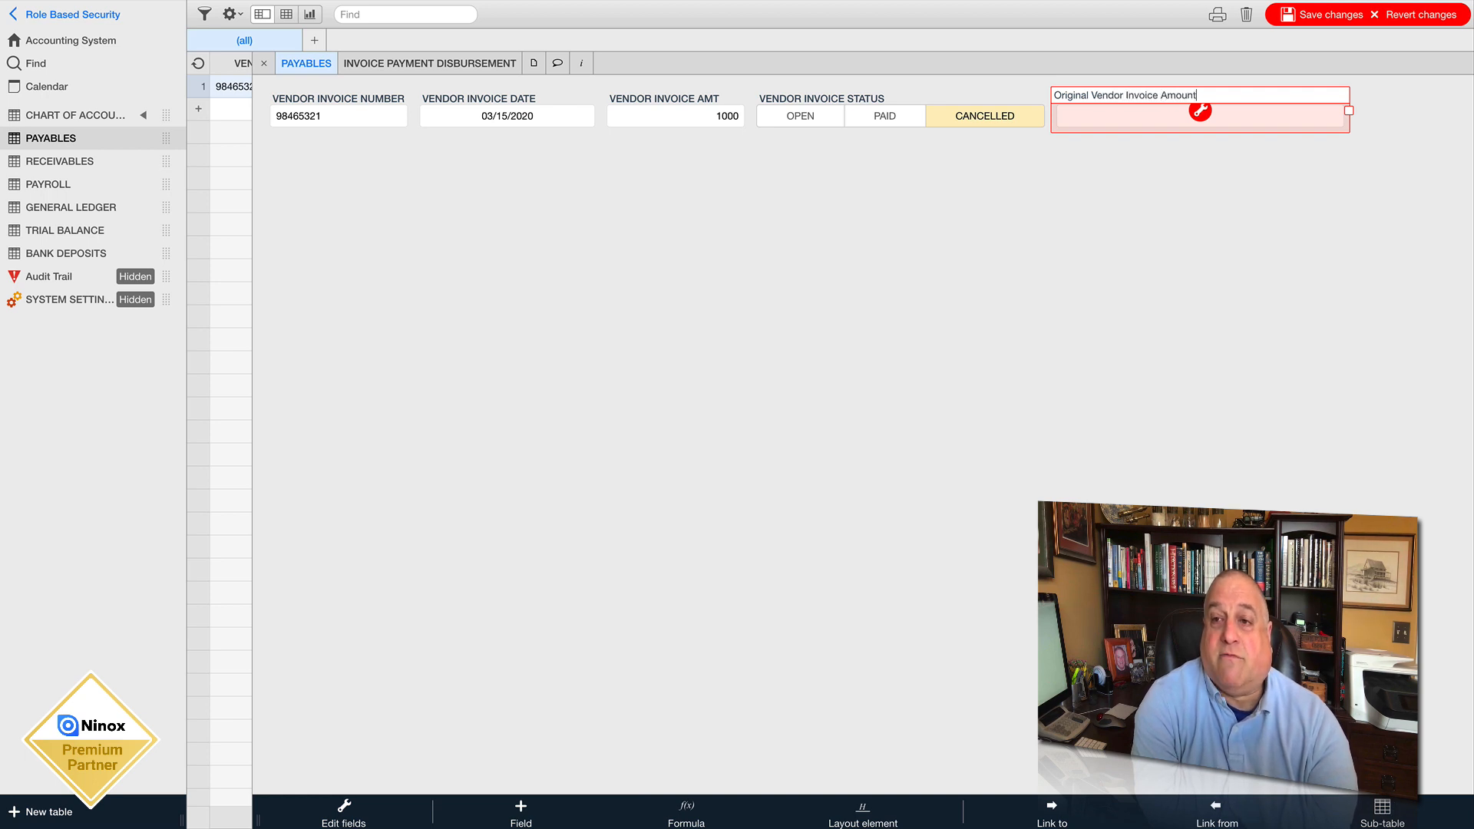
key("Return")
left_click(1036, 372)
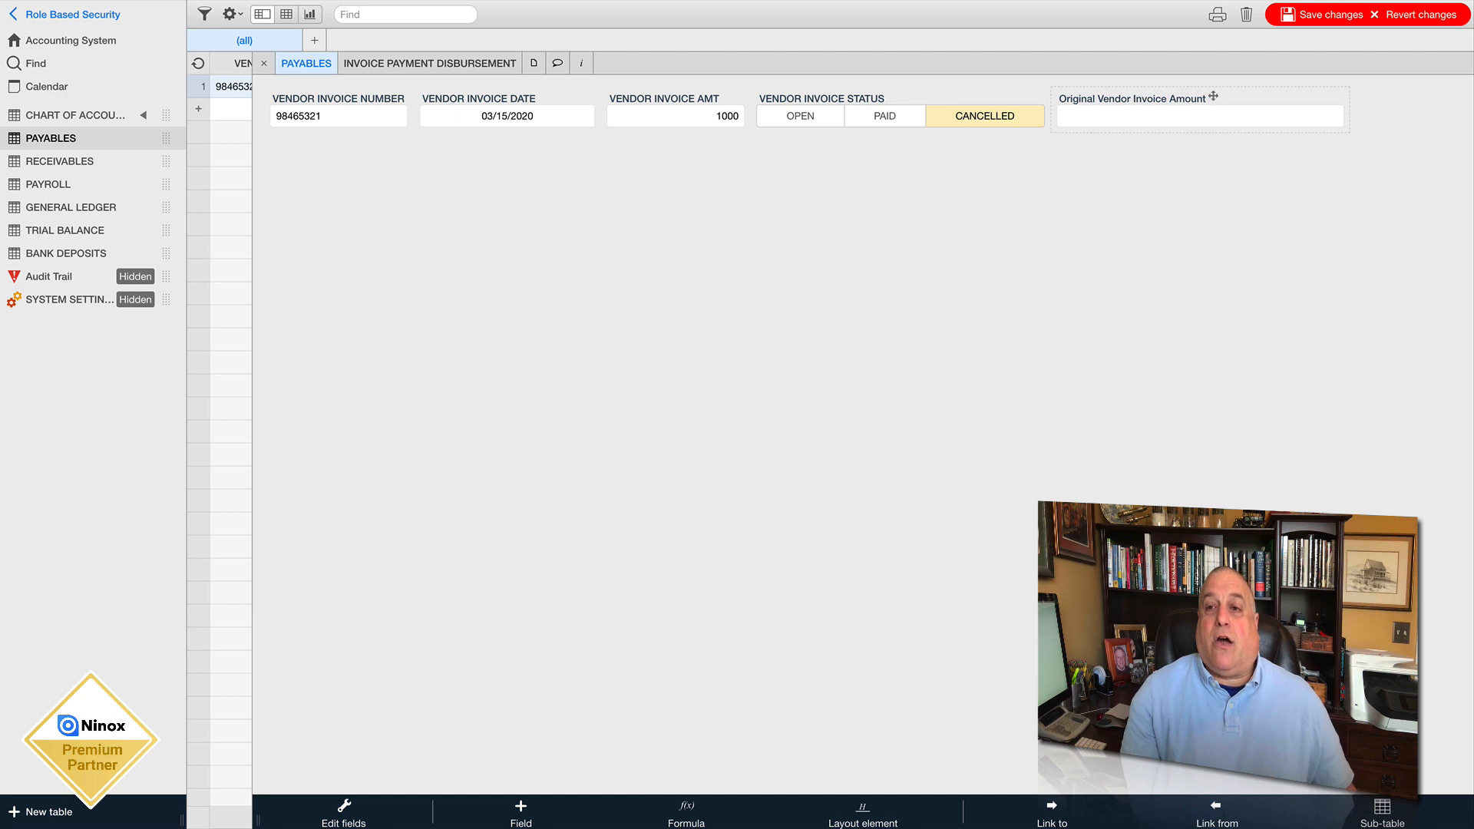
Hide the Original Vendor Invoice Amount field by setting its display condition to null, and save the table changes
left_click(1211, 99)
left_click(1200, 109)
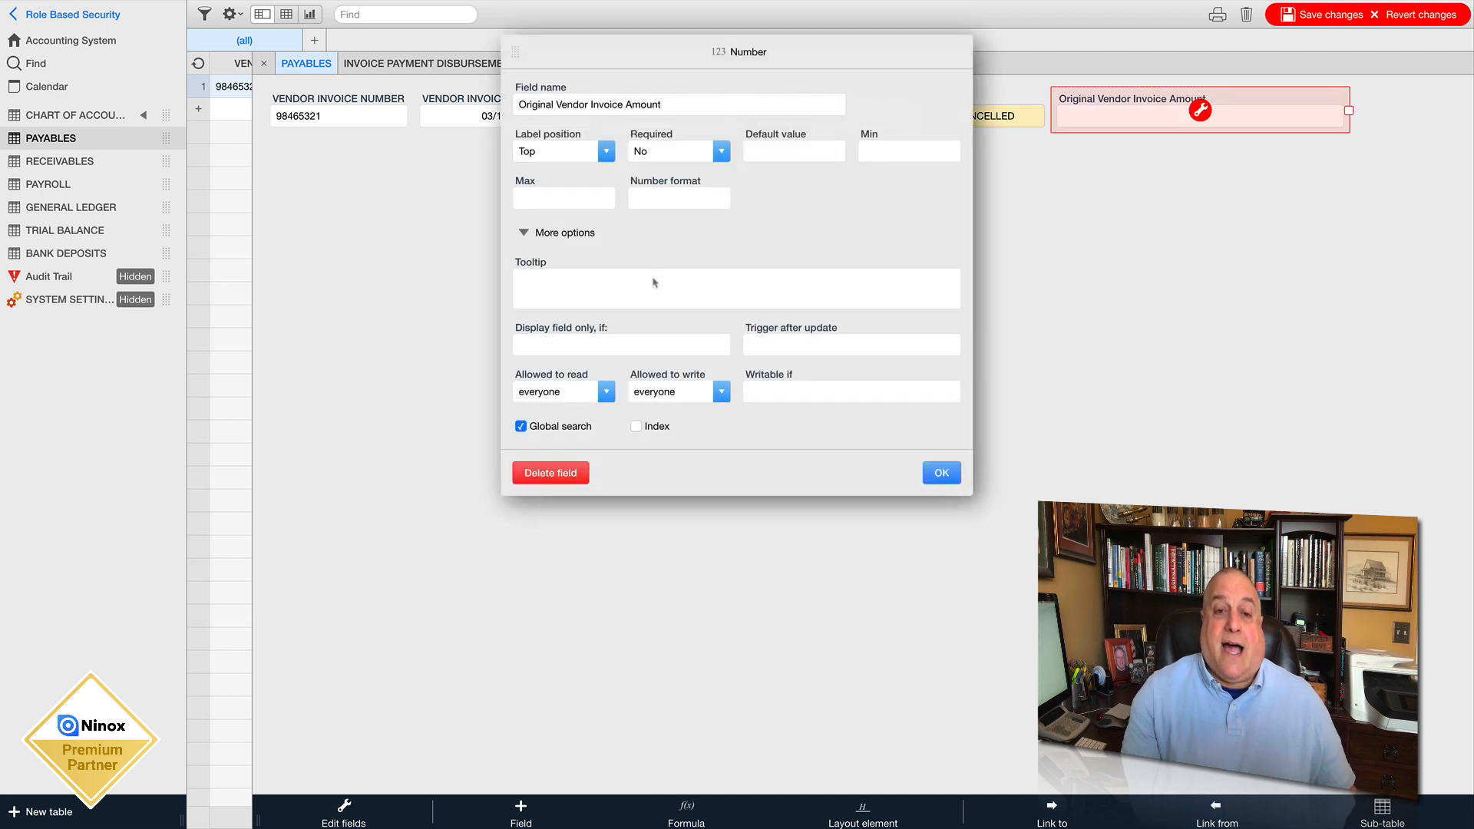
left_click(547, 347)
type("null")
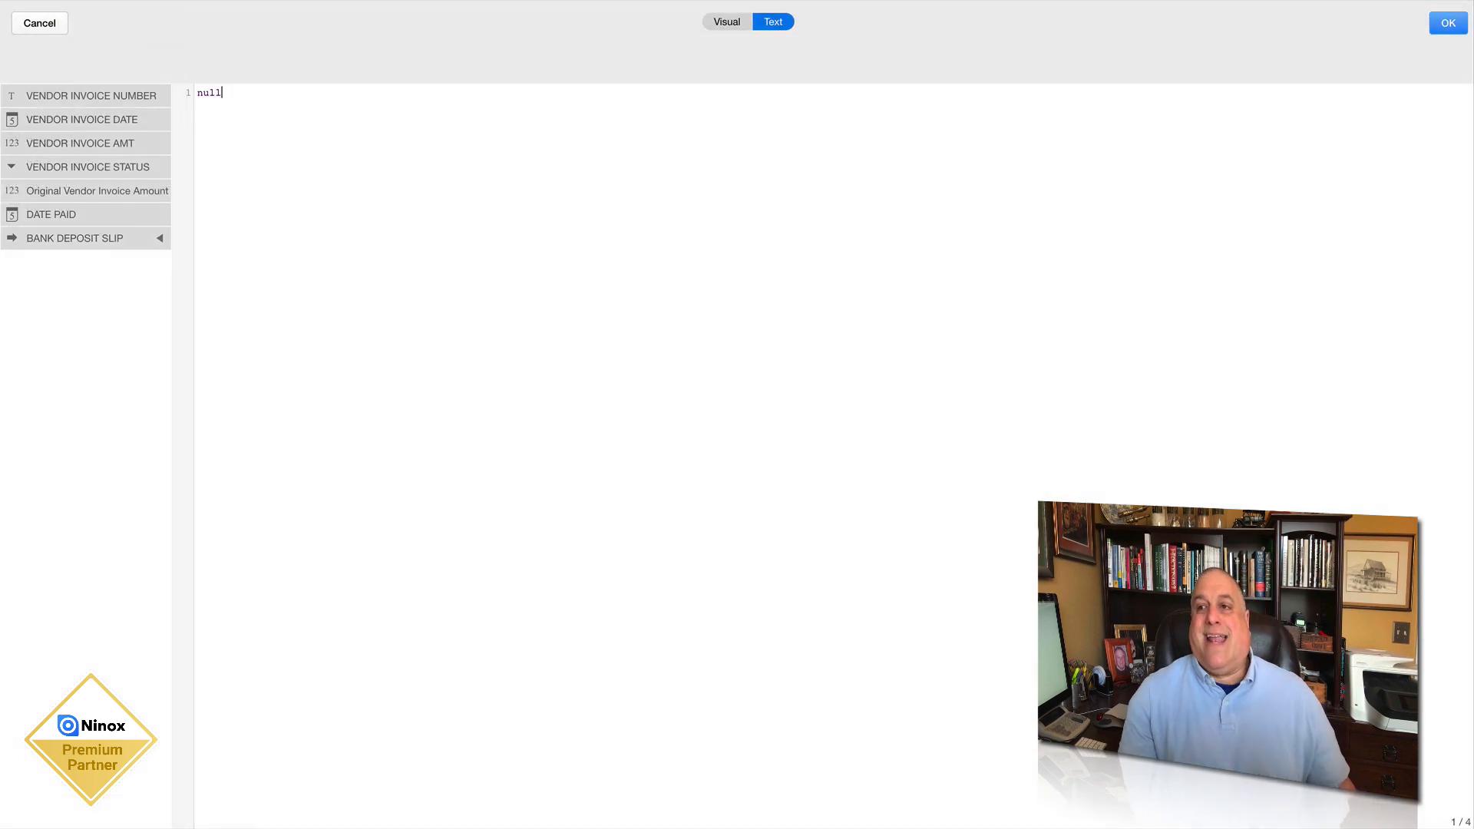
left_click(1436, 36)
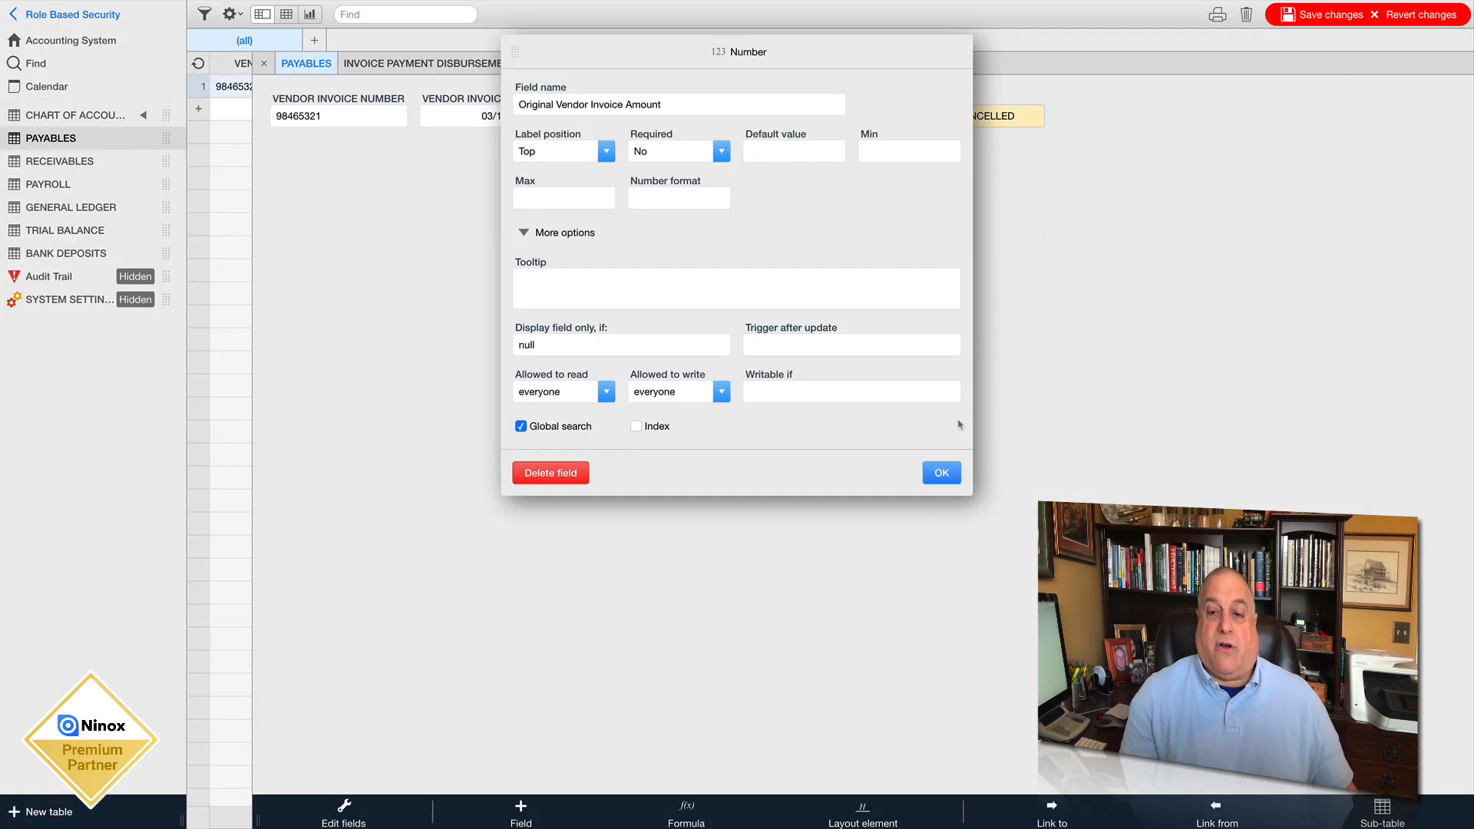
left_click(947, 472)
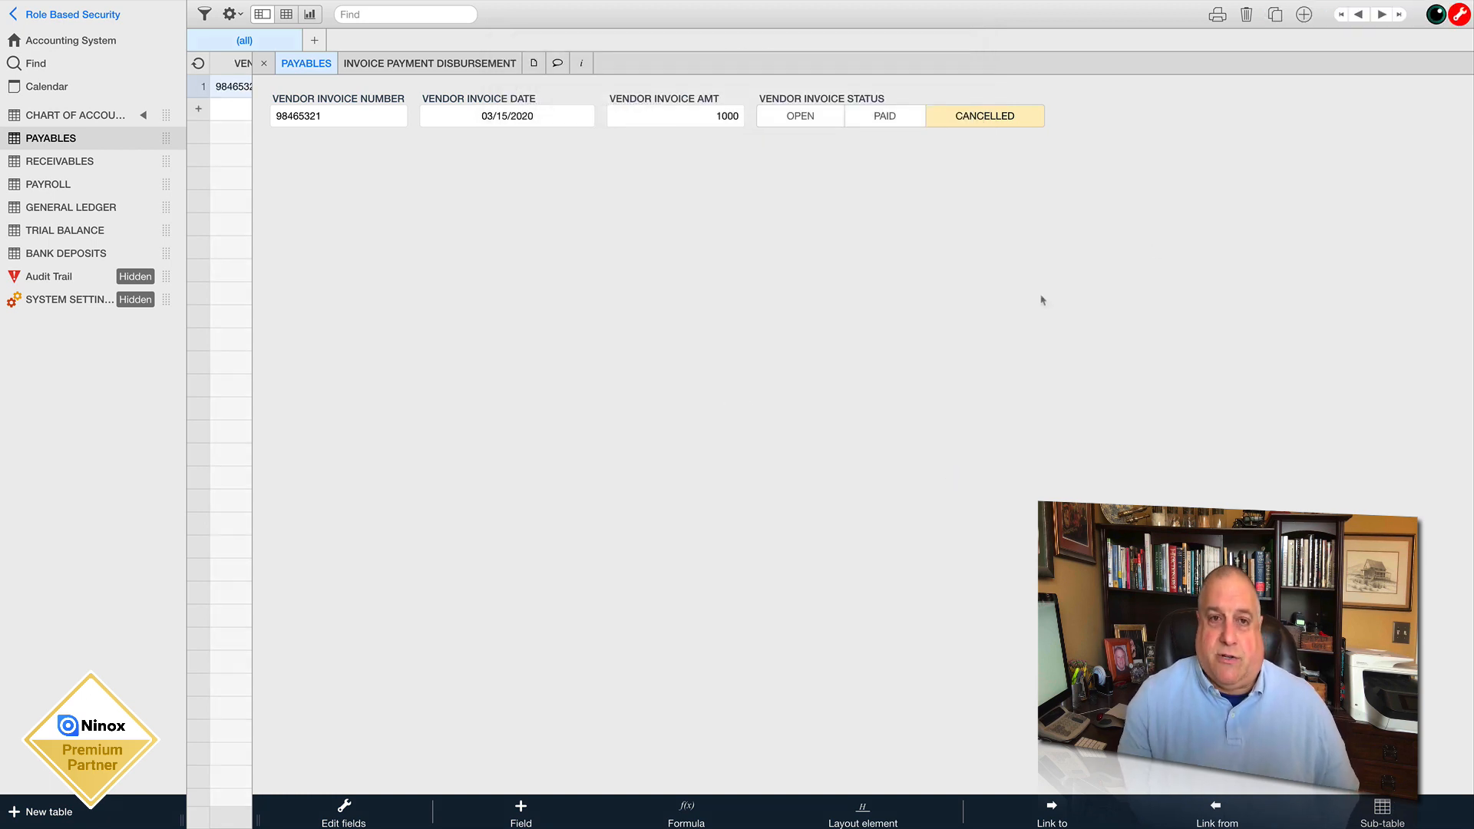
Copy the whole Trigger after update script from the CUSTOMER PAYMENT RECEIVED field in RECEIVABLES, leaving that field unedited
left_click(87, 162)
left_click(234, 91)
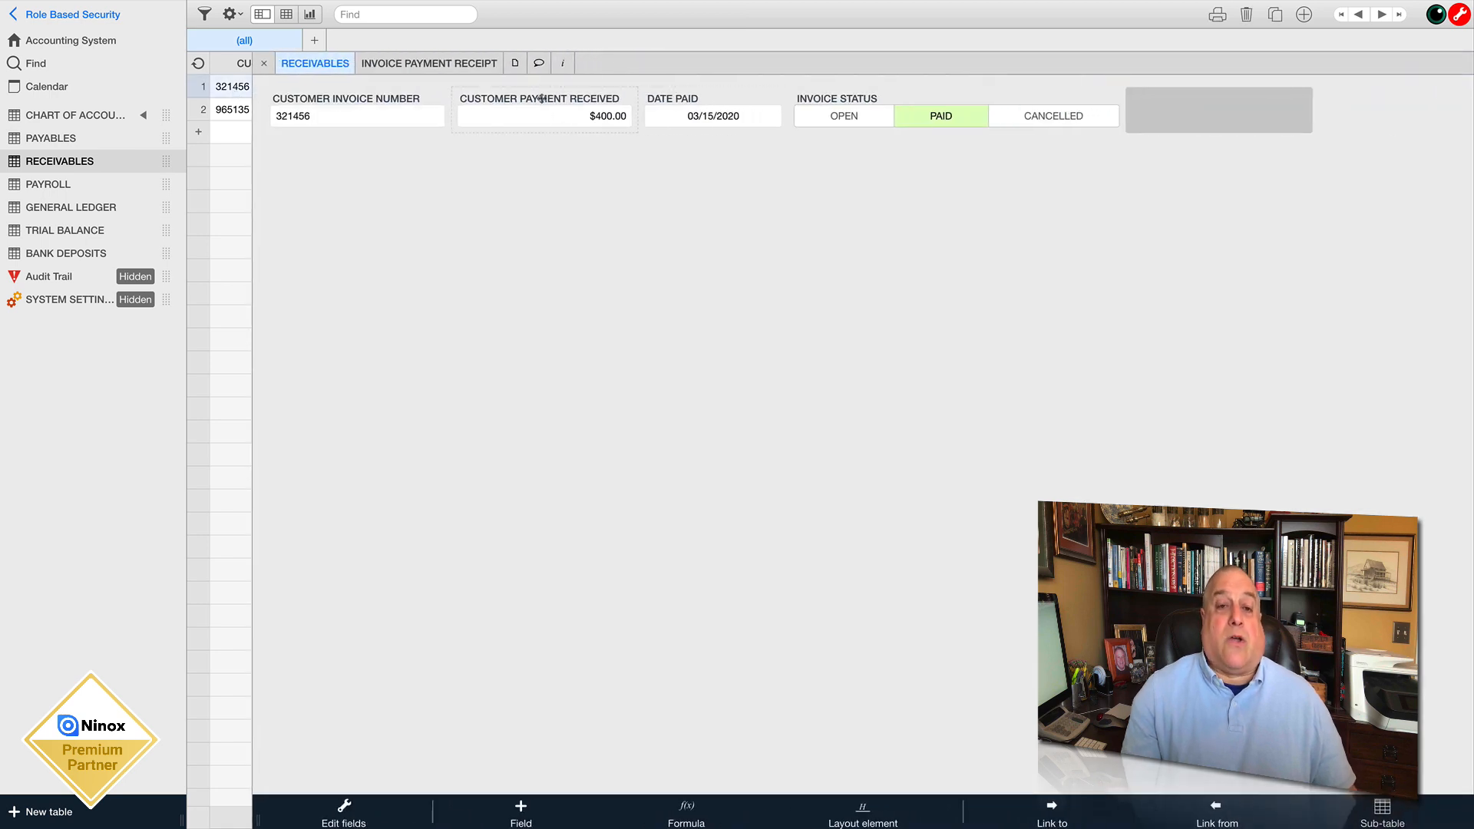
left_click(542, 100)
double_click(543, 113)
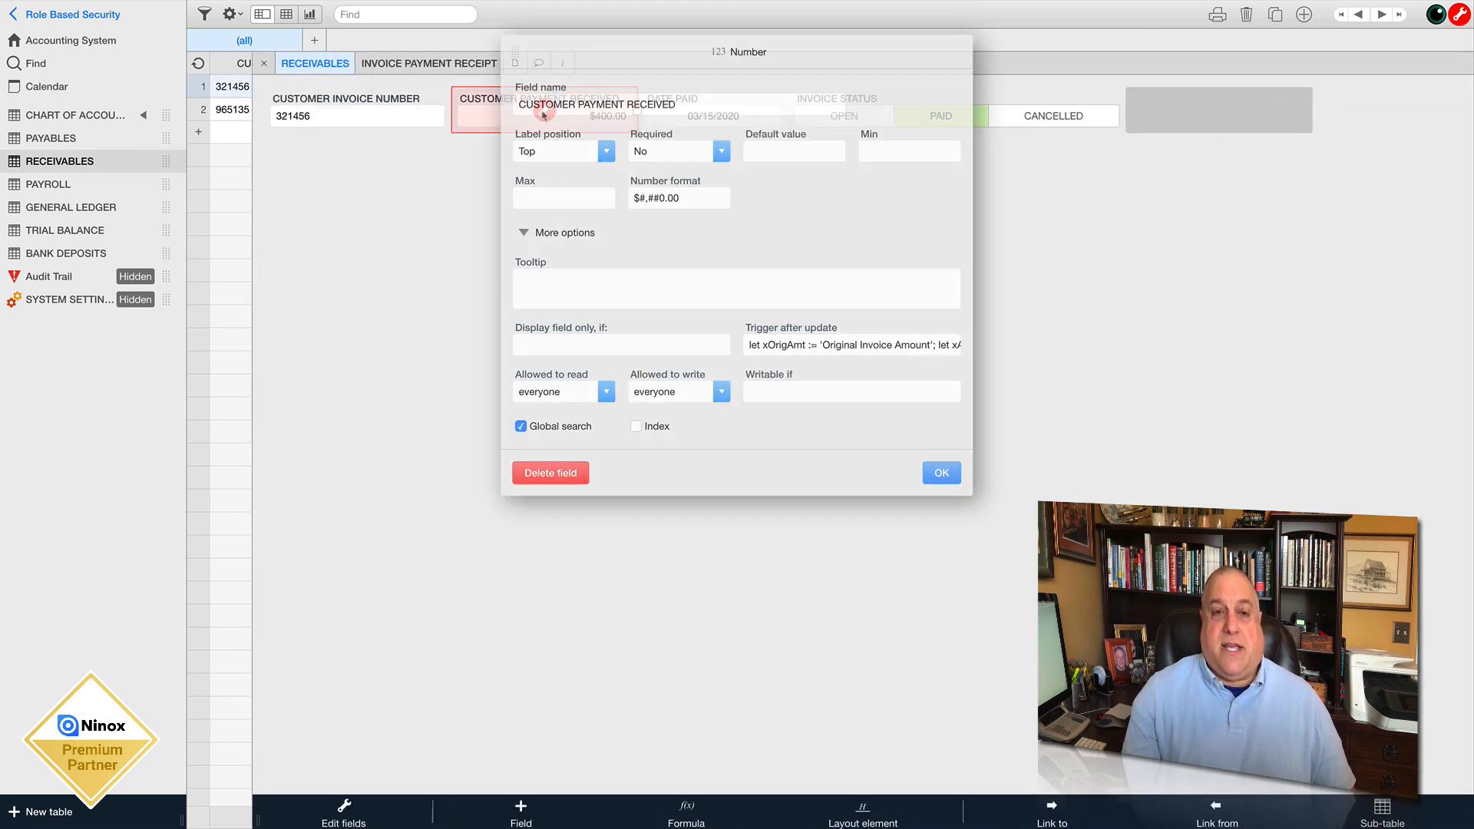
left_click(791, 347)
left_click_drag(1259, 121, 221, 65)
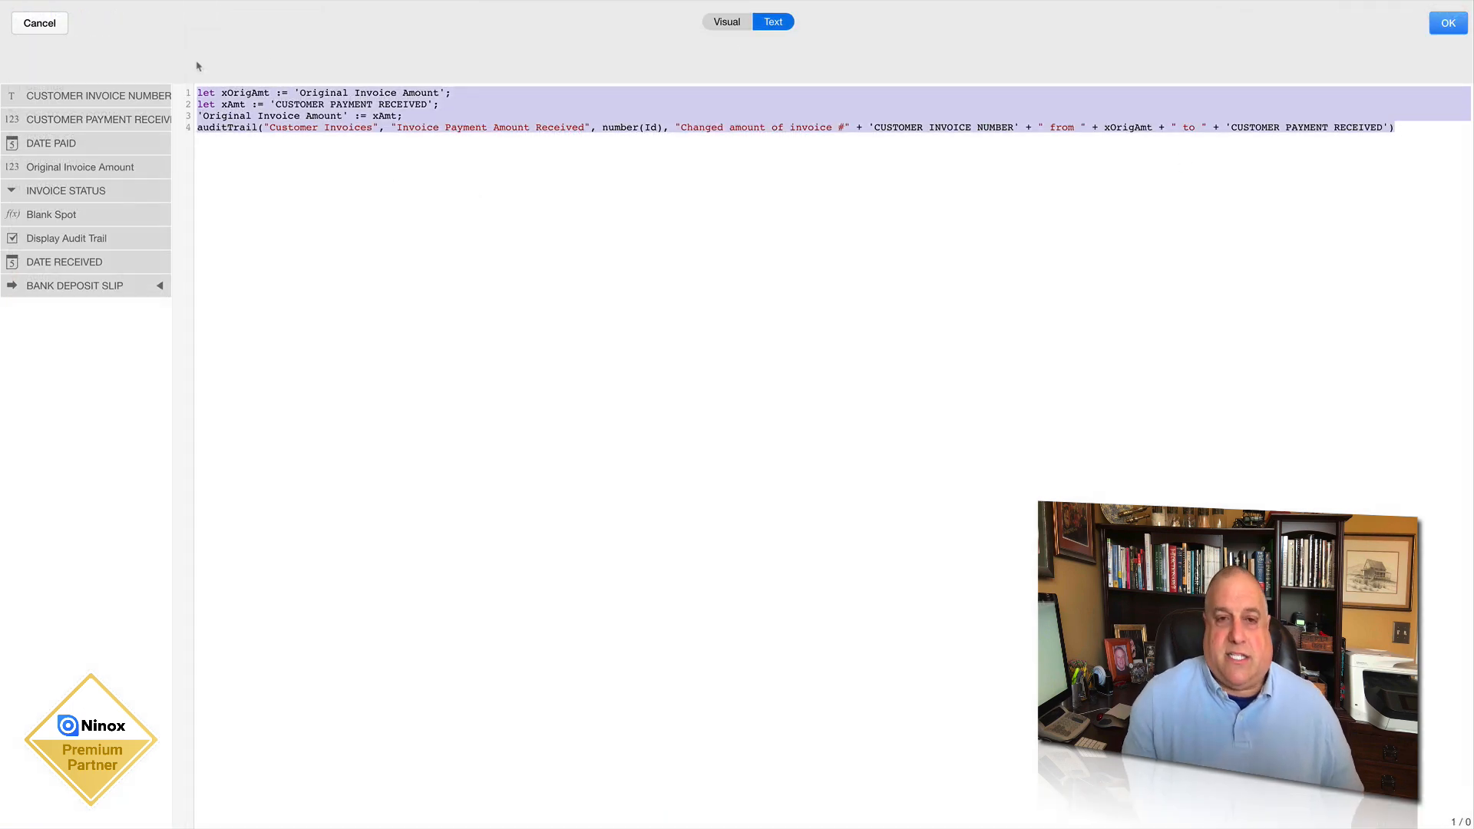
right_click(212, 103)
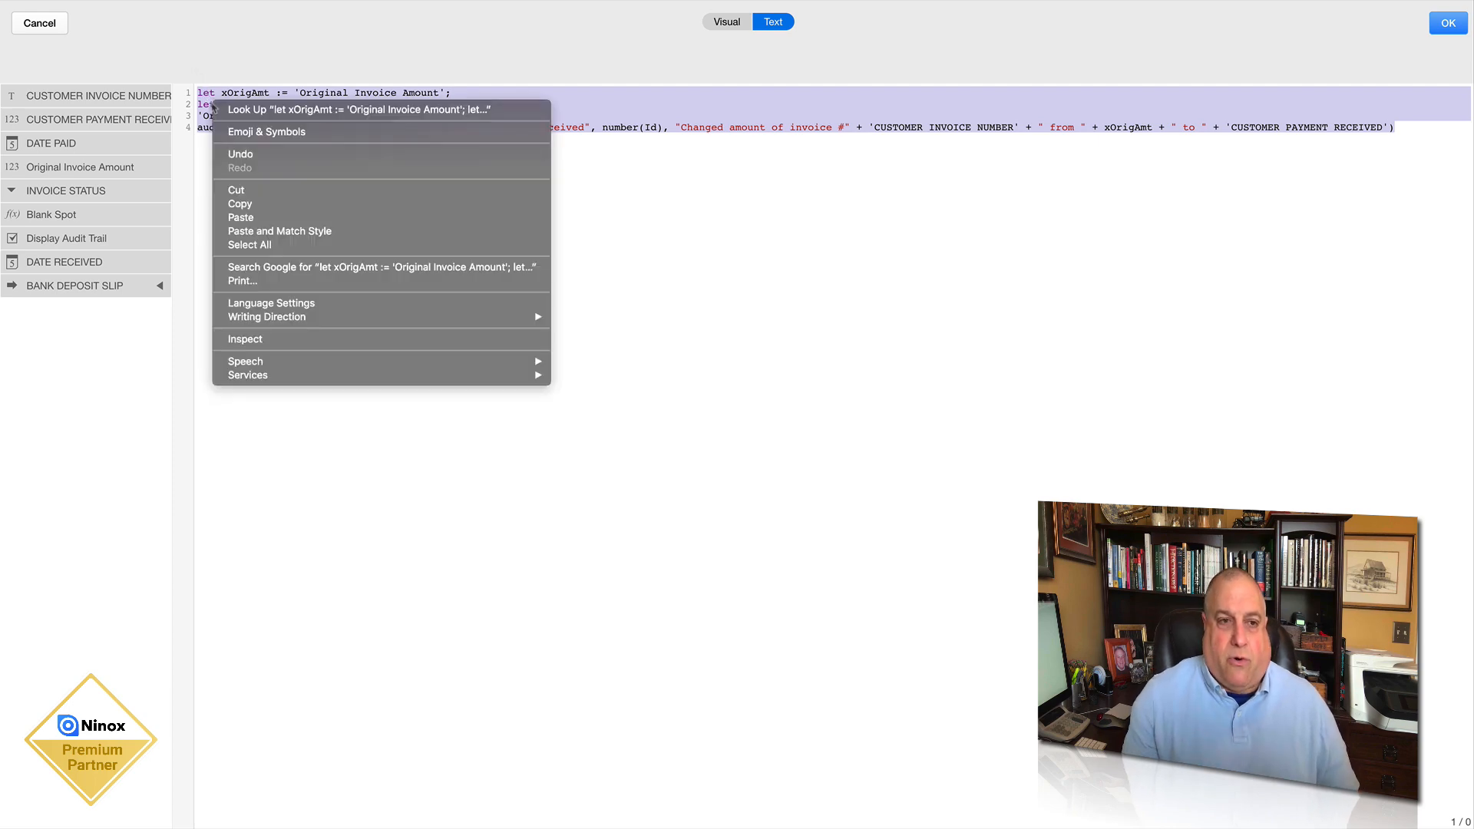
left_click(240, 205)
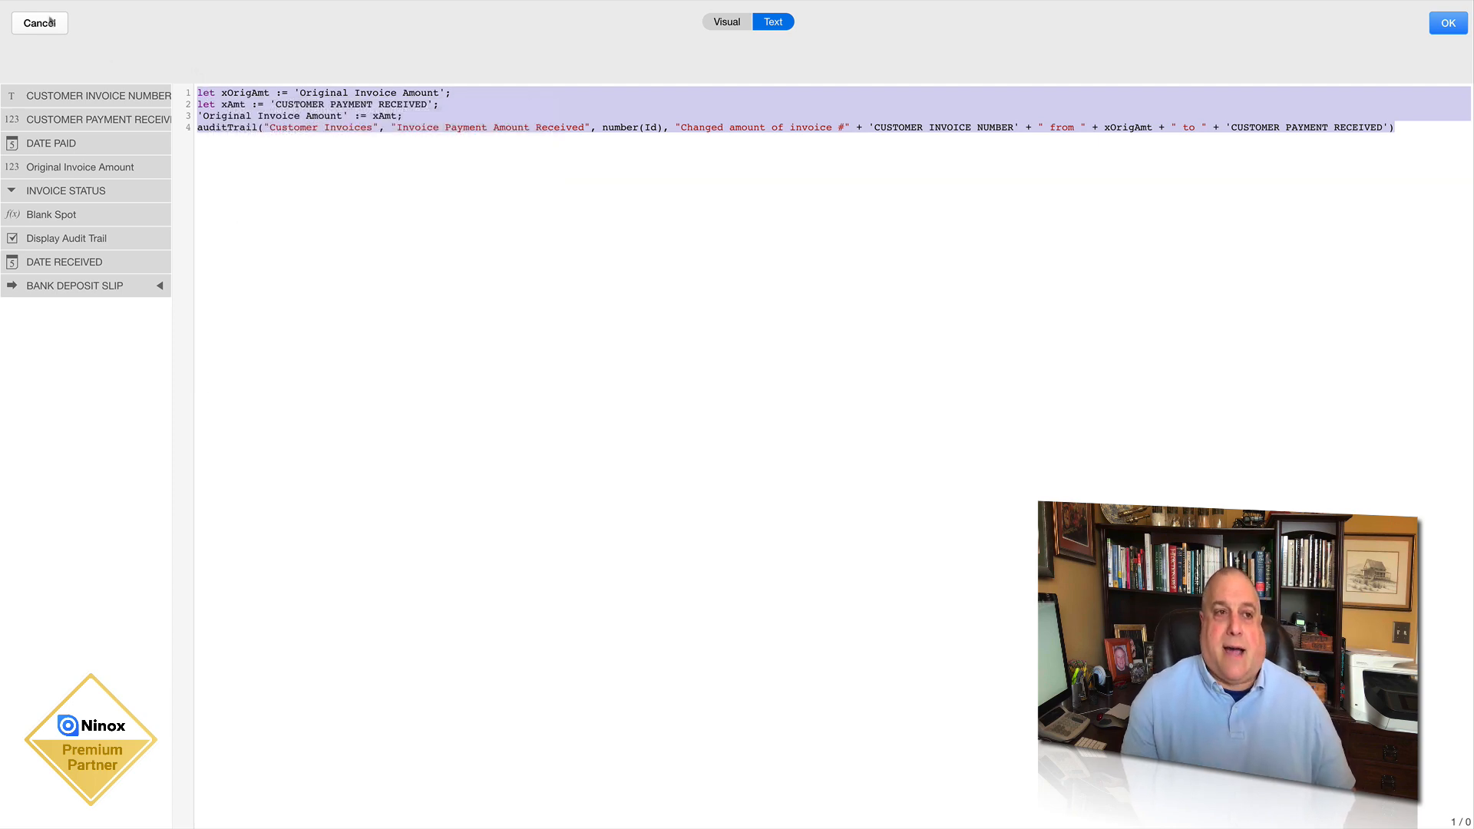
left_click(37, 31)
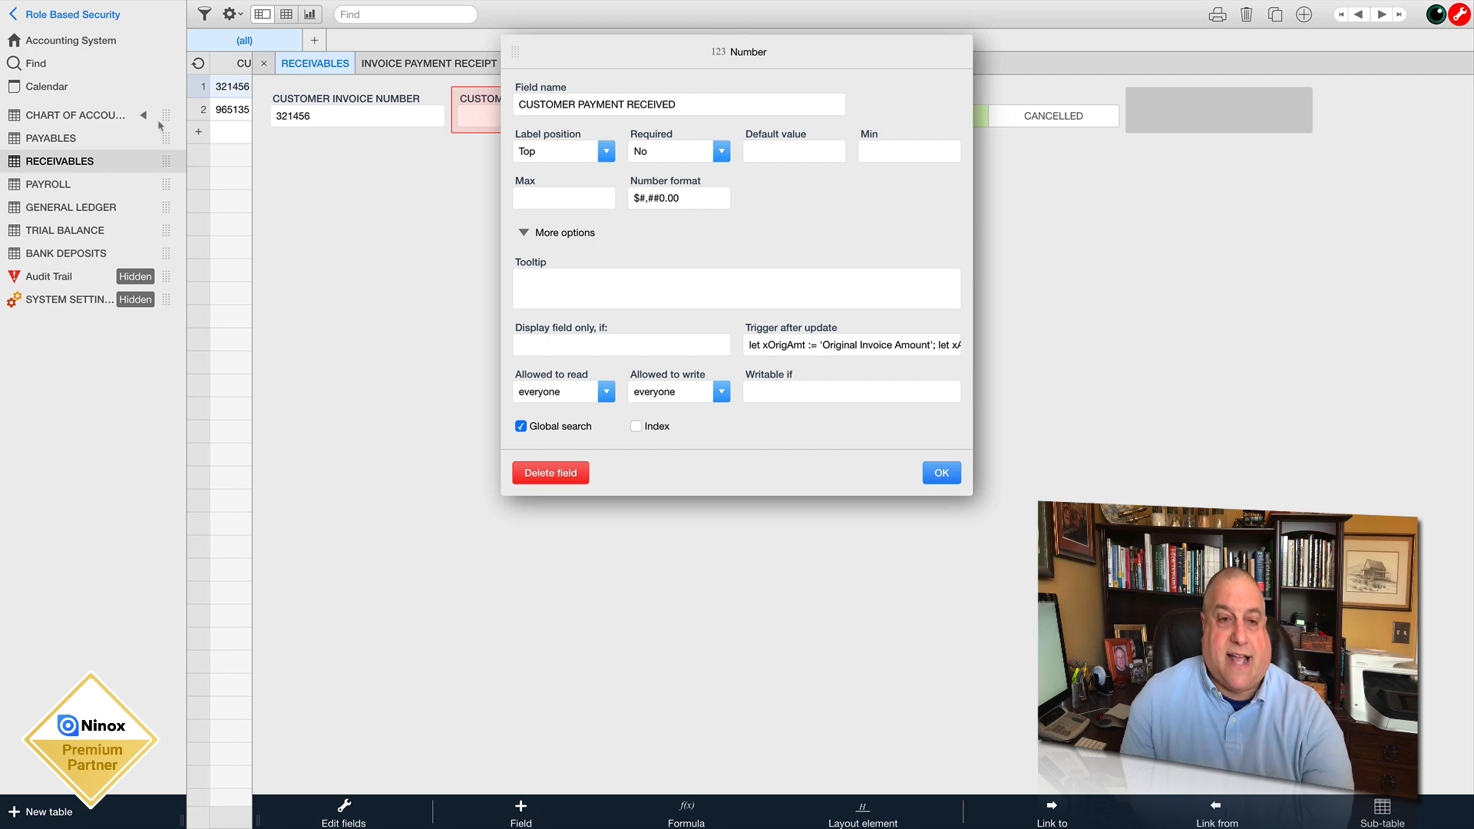
key("Return")
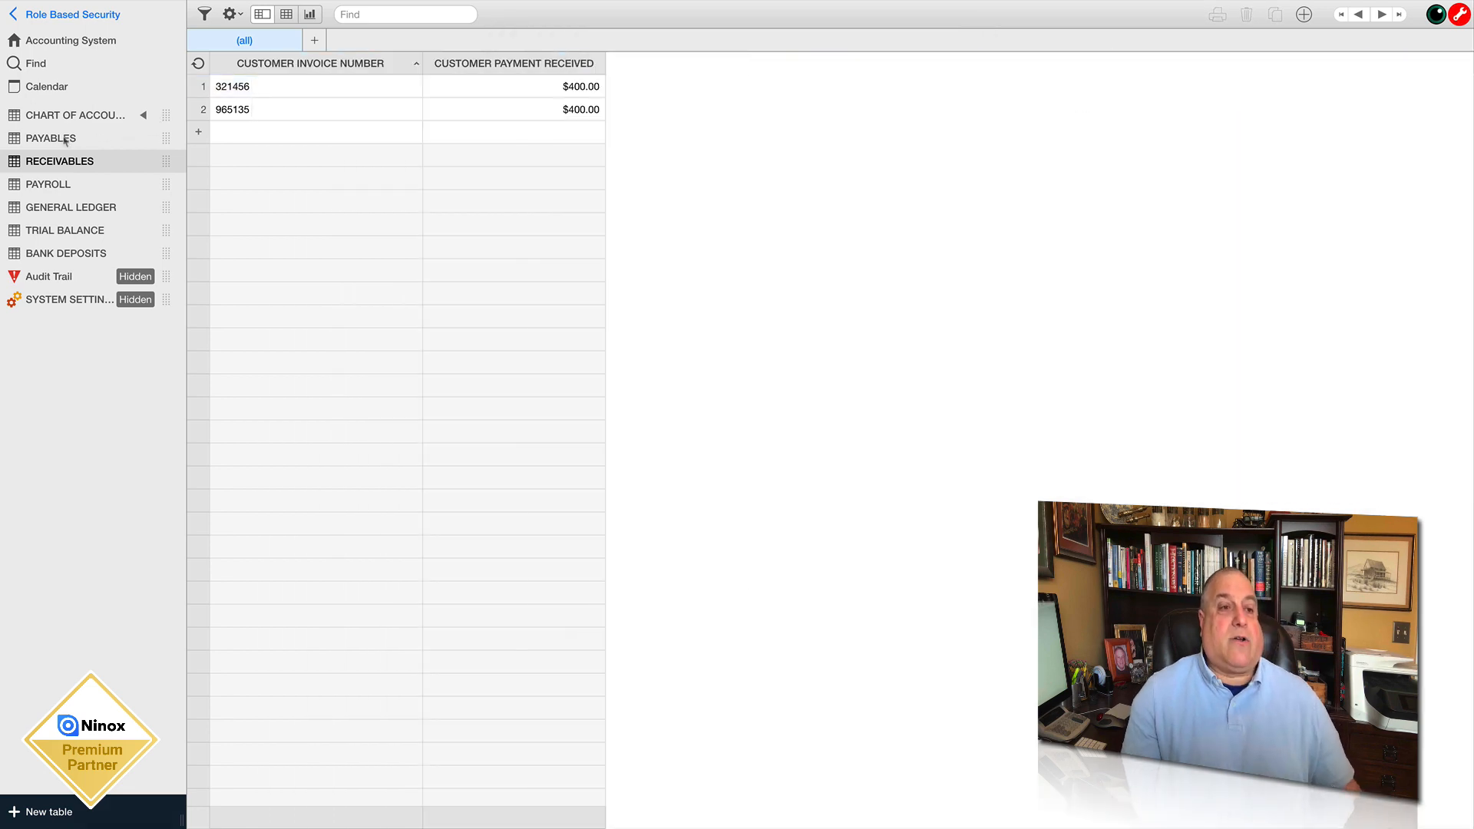
Paste the copied script into the Trigger after update of the VENDOR INVOICE AMT field in PAYABLES
left_click(65, 140)
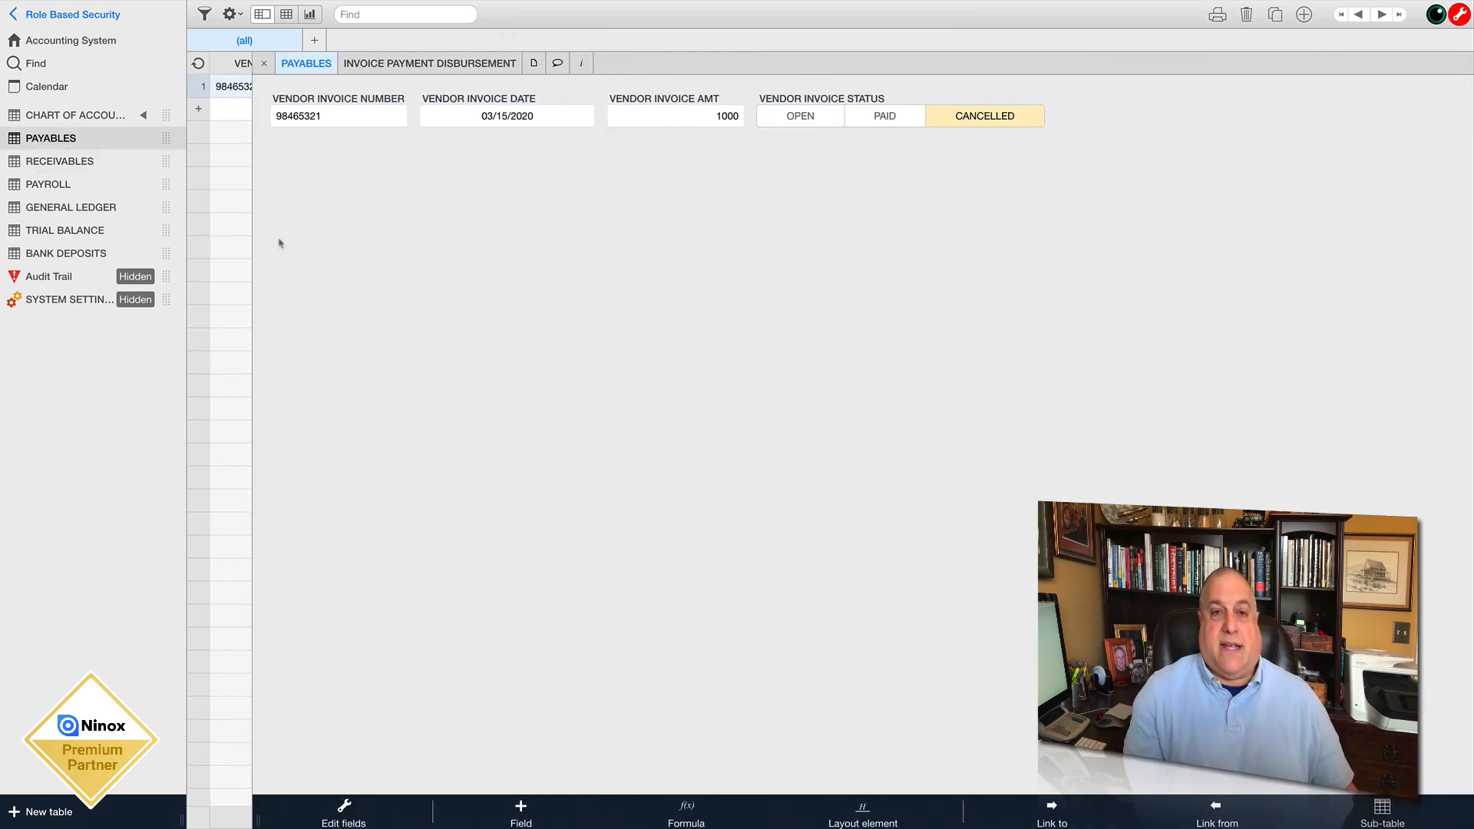
left_click(648, 97)
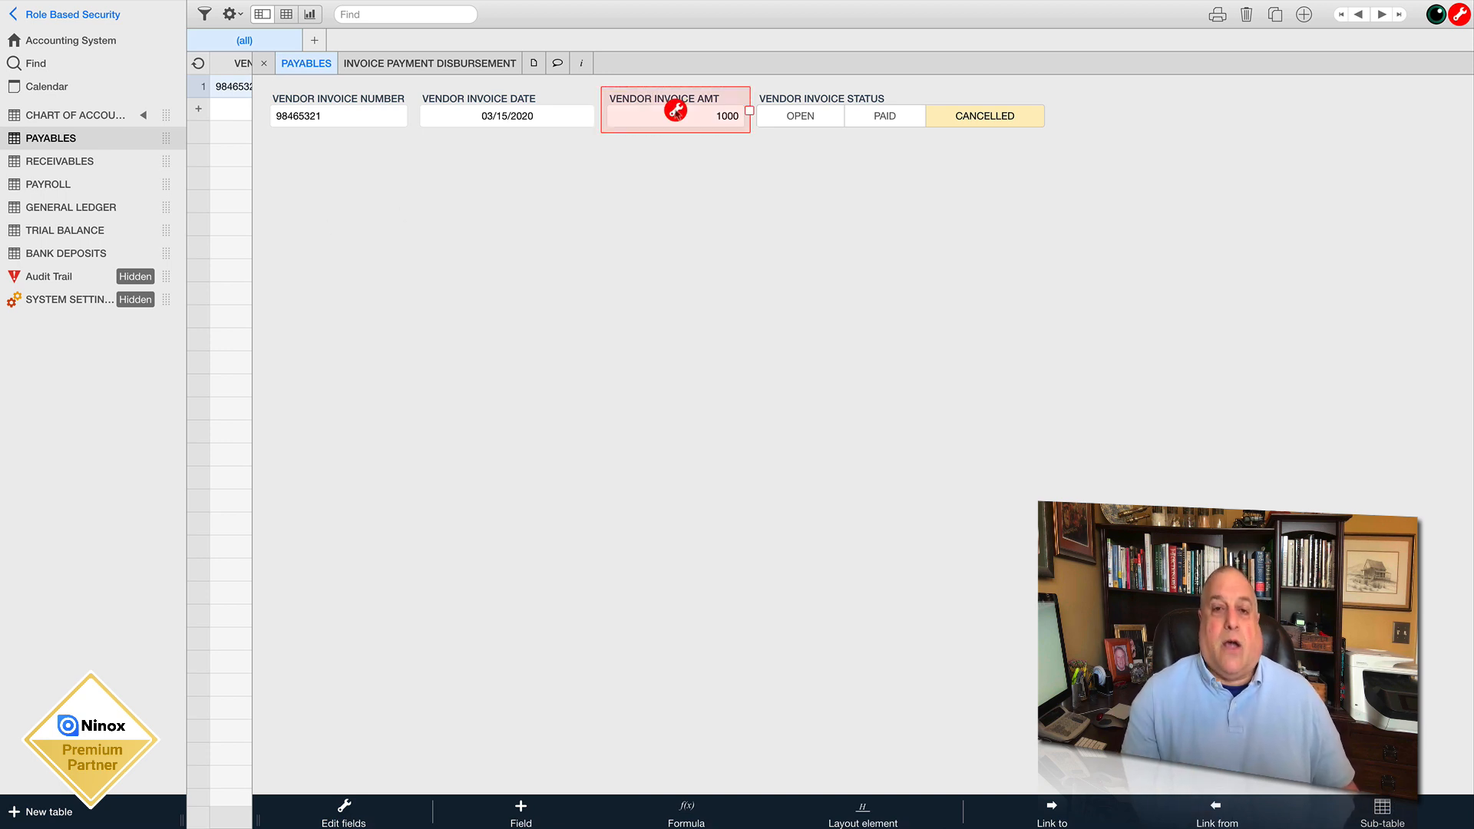
left_click(676, 111)
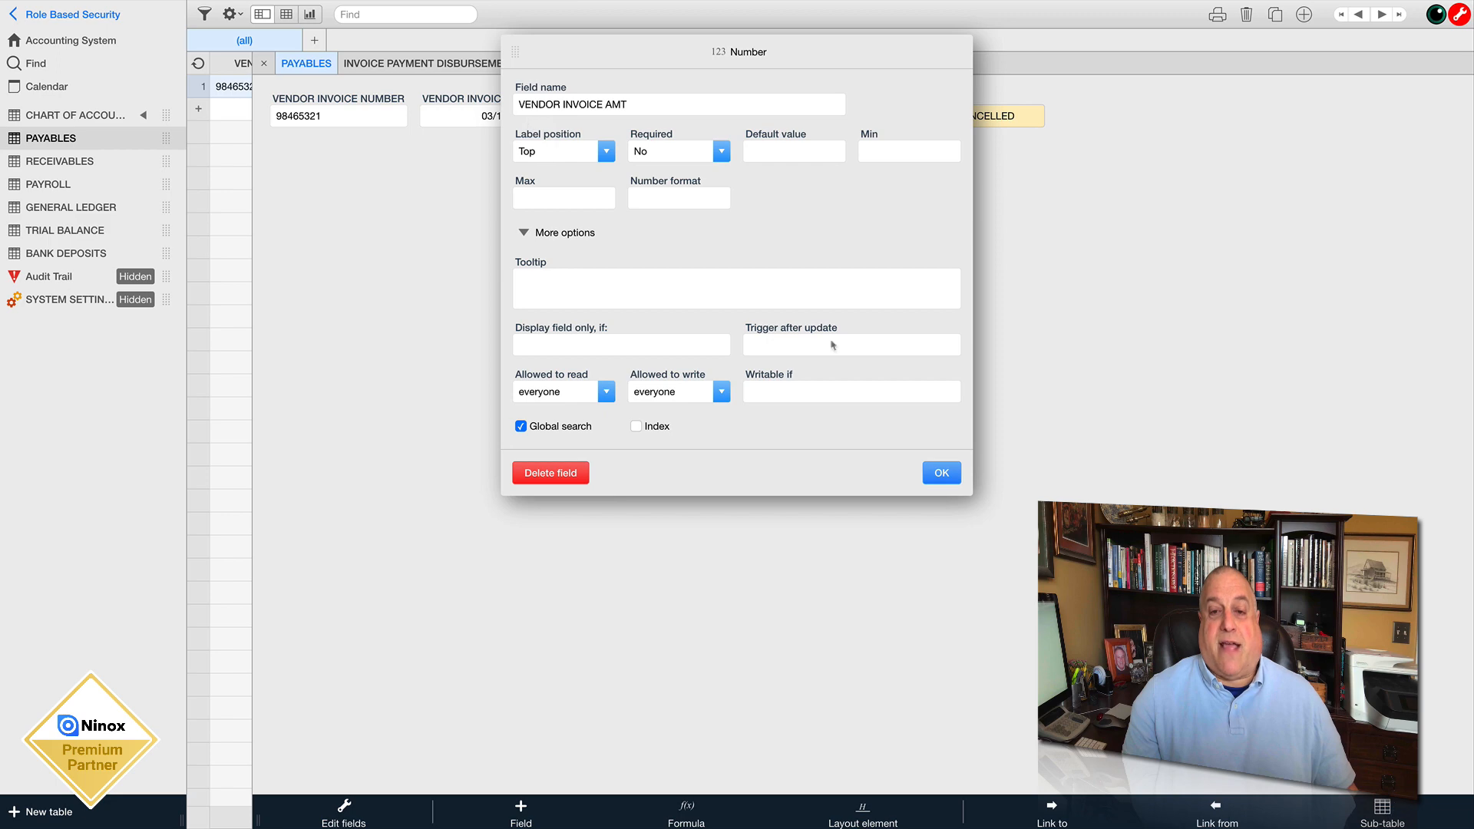
left_click(794, 347)
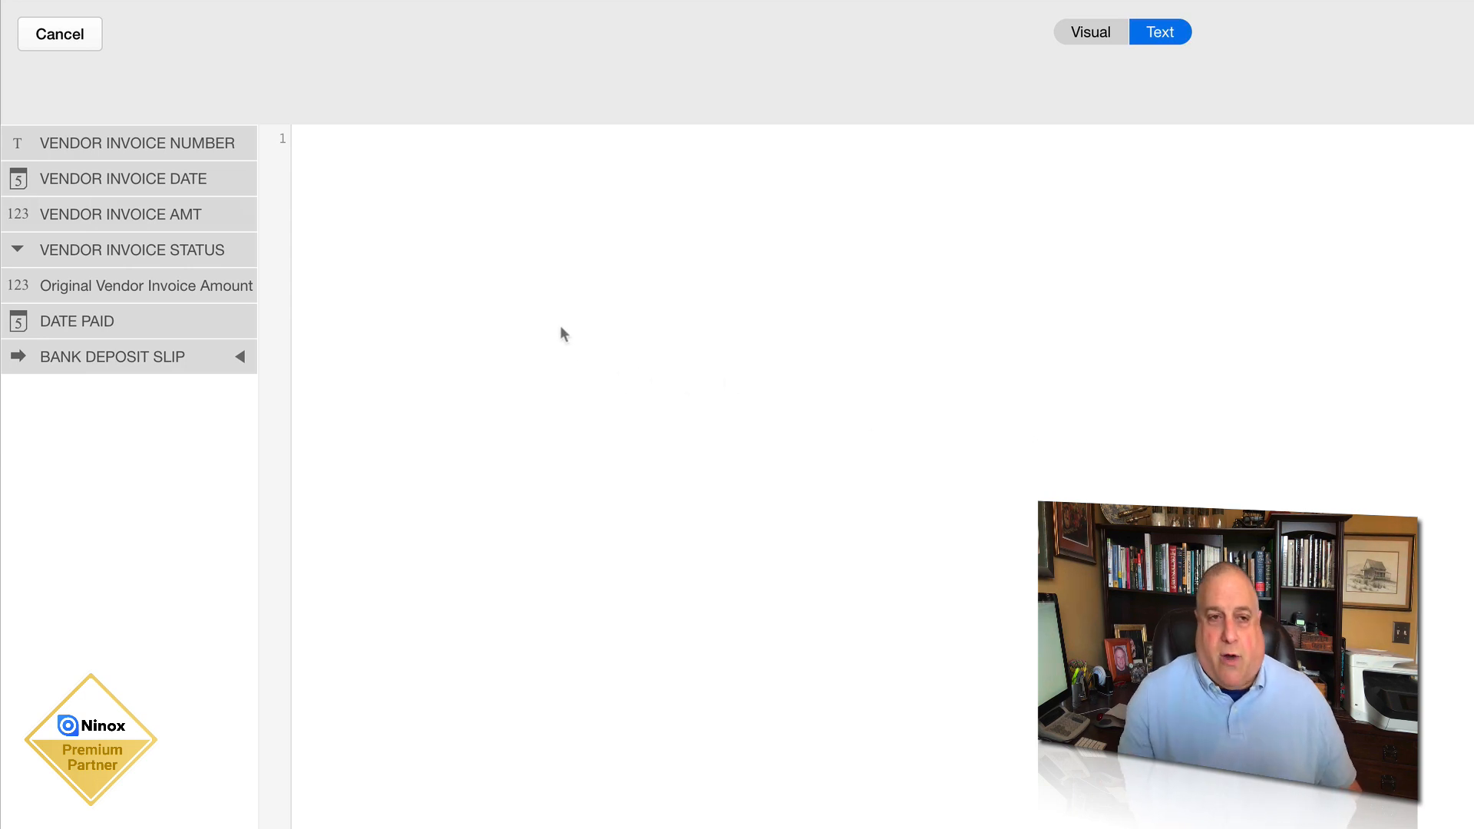
right_click(575, 312)
left_click(618, 453)
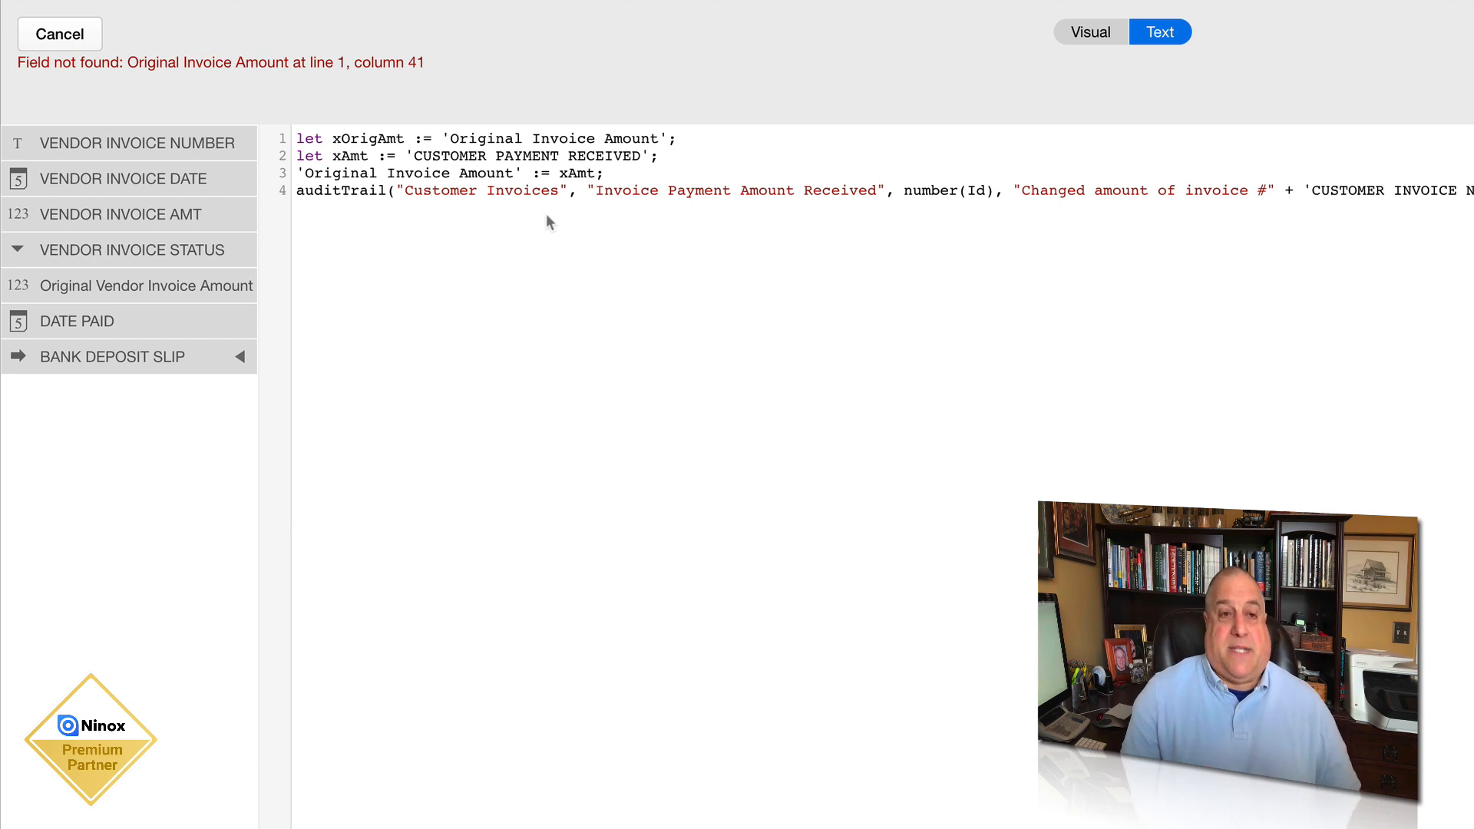
Replace the pasted script's field references: 'Original Vendor Invoice Amount' for xOrigAmt, and 'VENDOR INVOICE AMT' for both xAmt and the third line's assignment target
left_click_drag(446, 141, 672, 139)
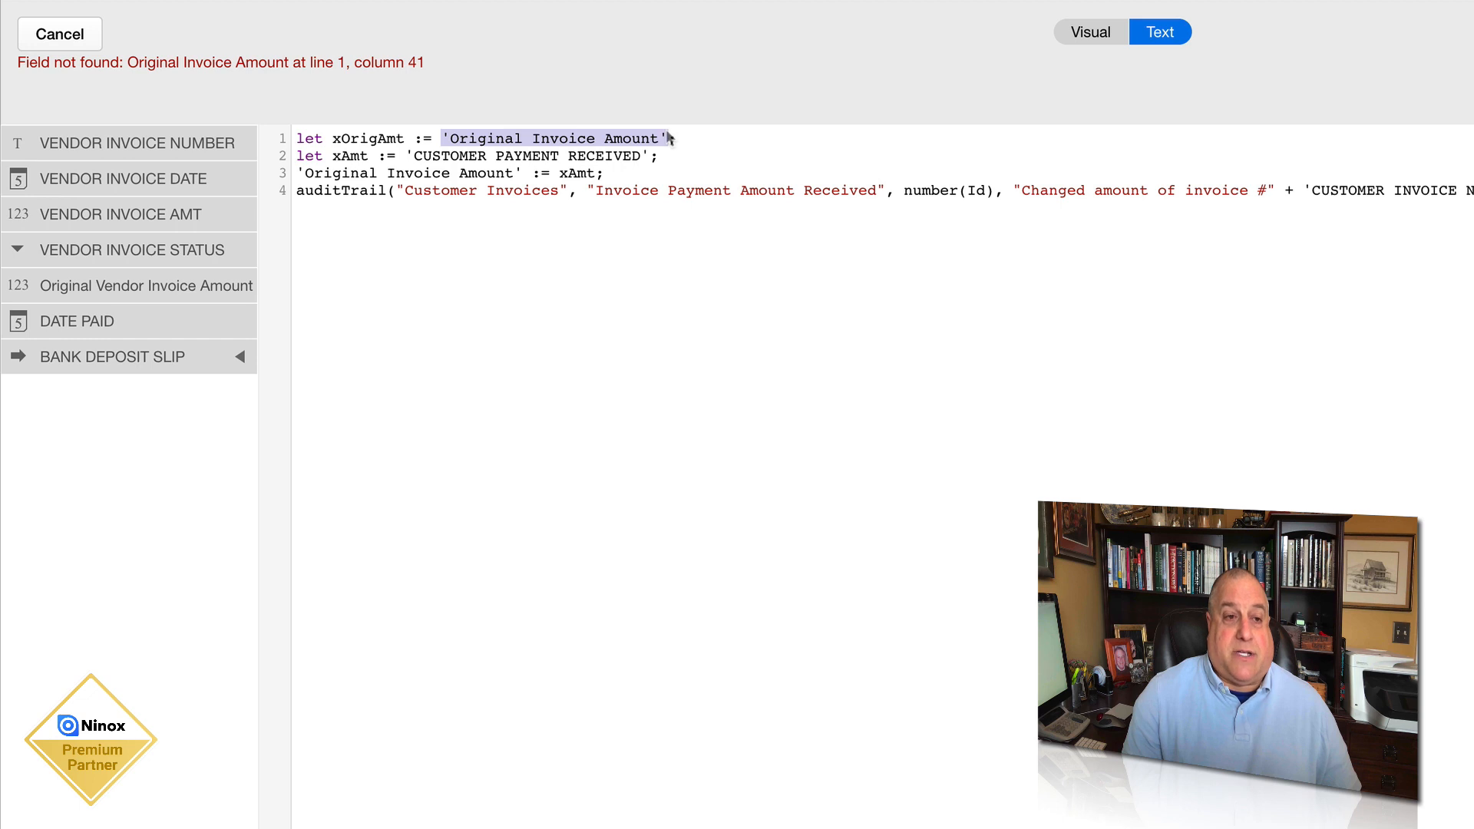
left_click(130, 288)
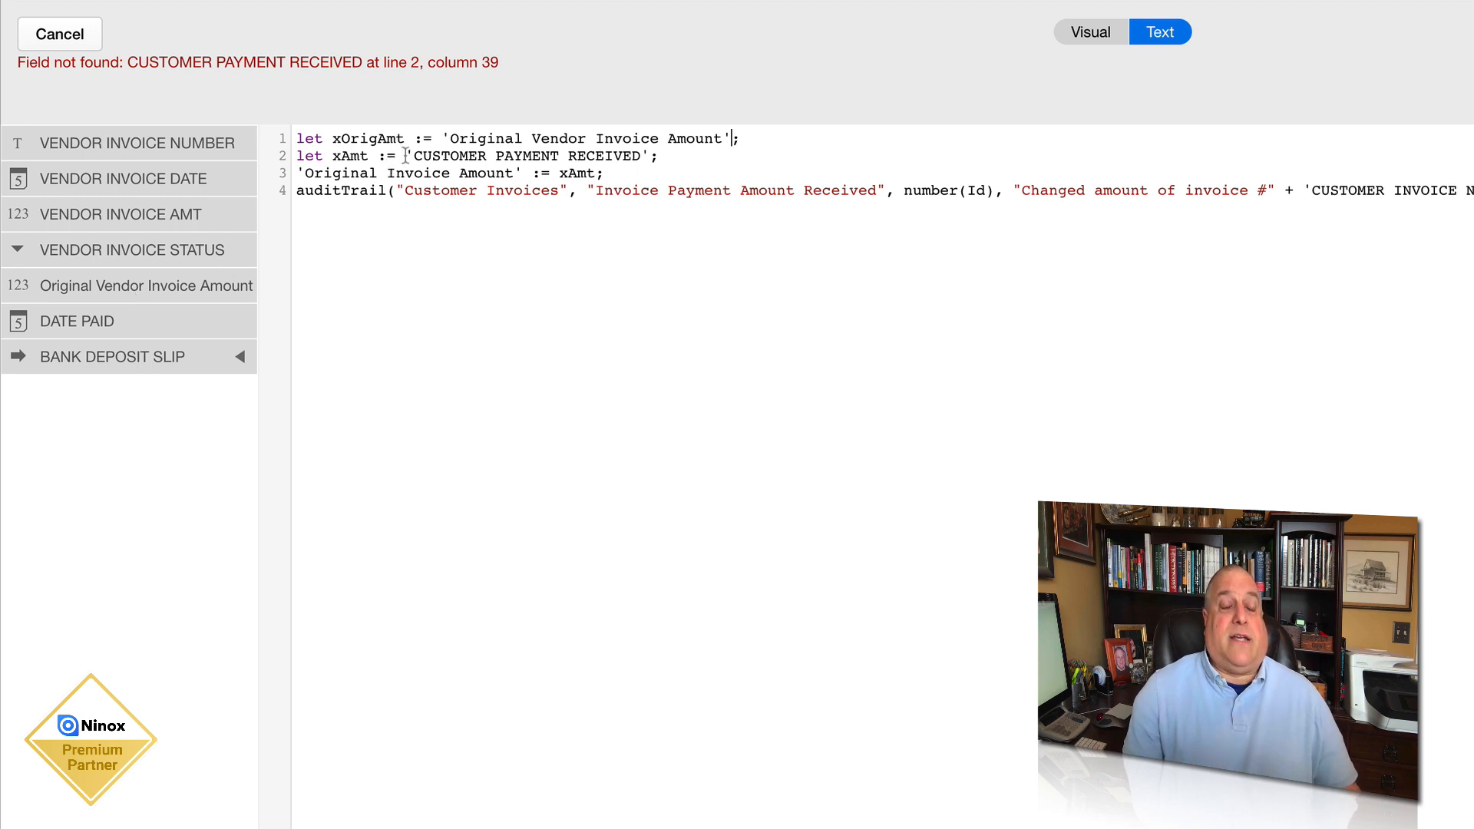
left_click_drag(406, 155, 648, 156)
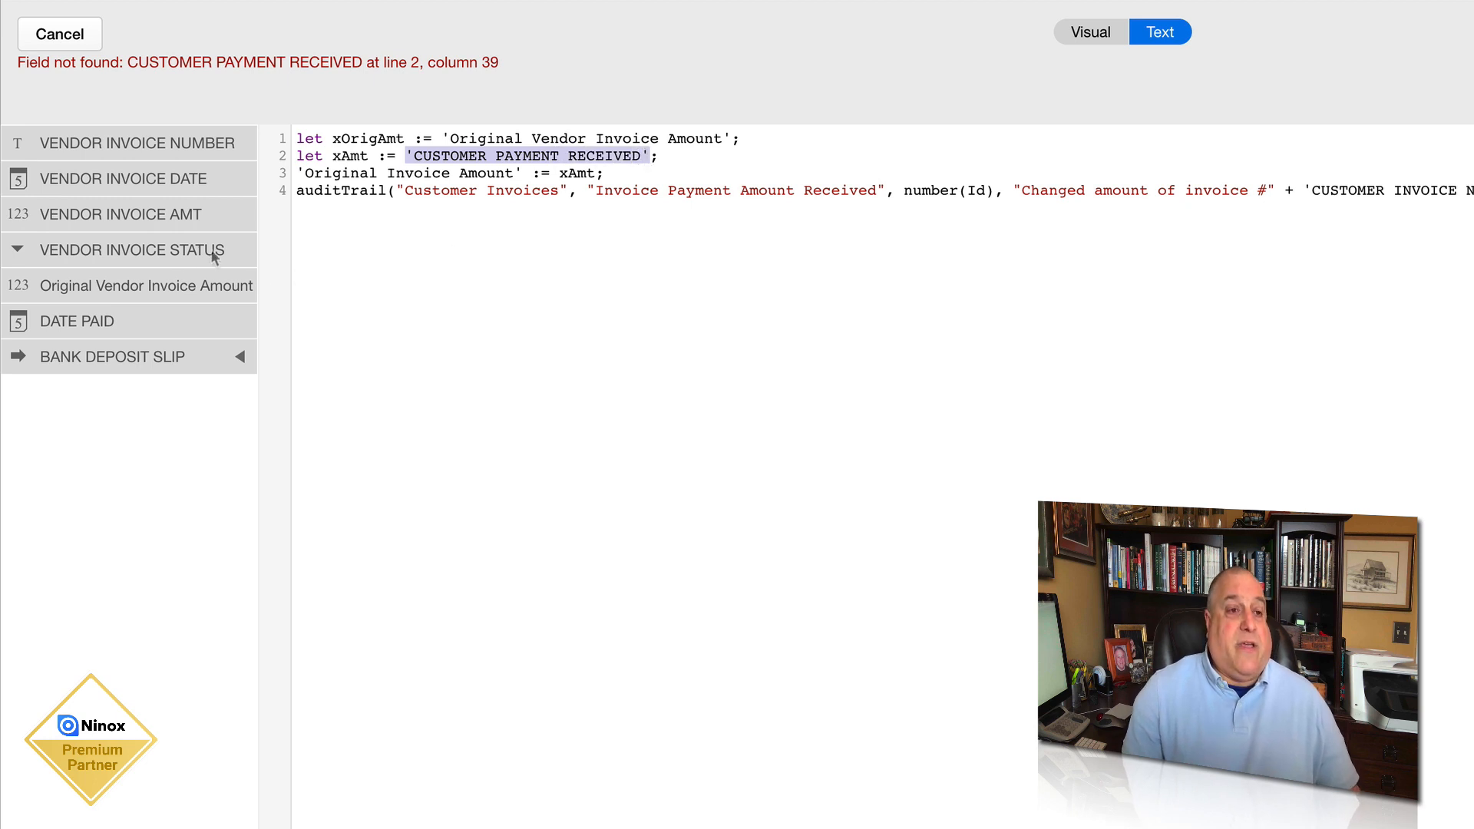
left_click(155, 219)
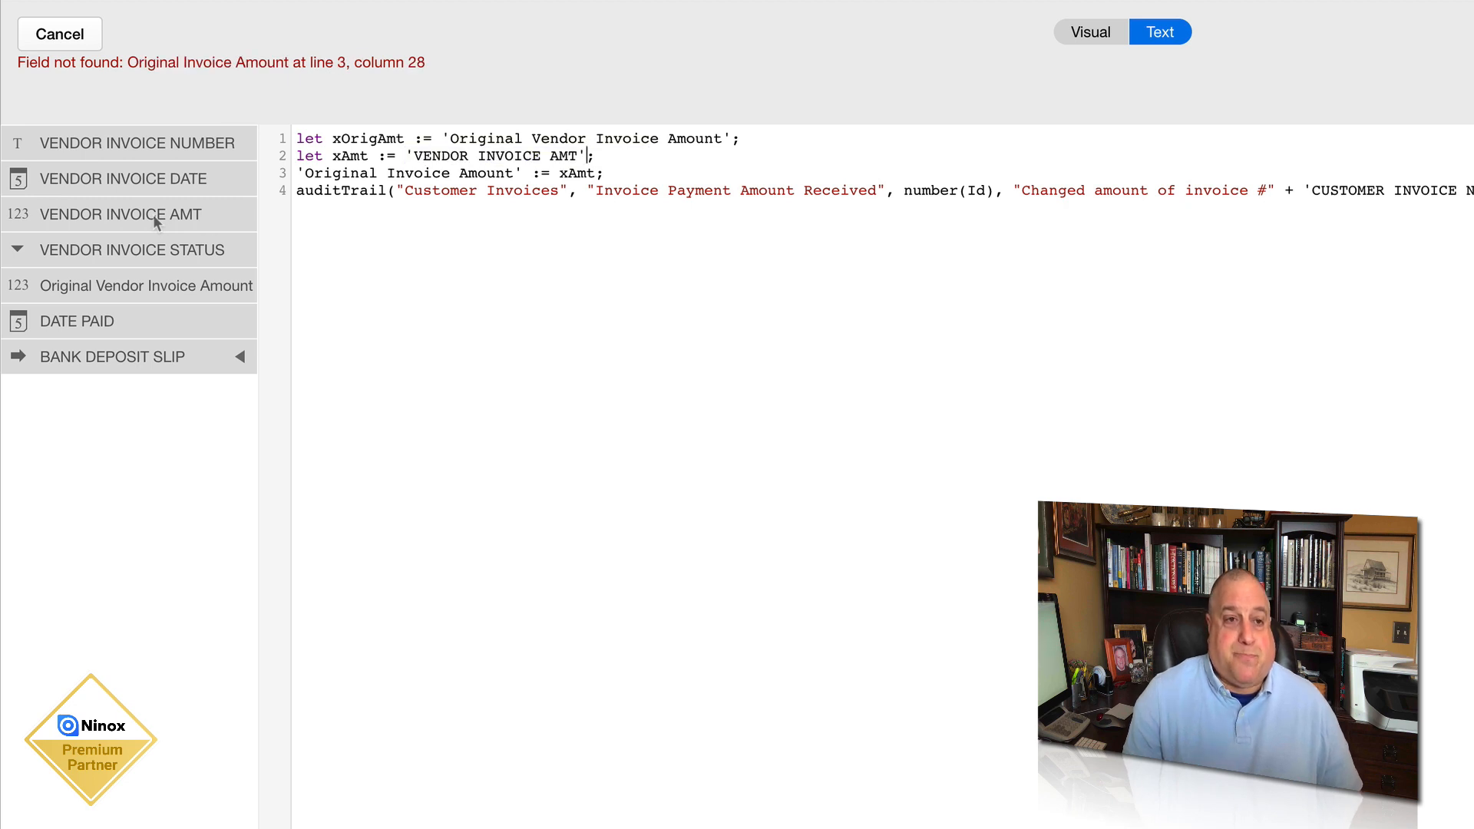
left_click_drag(523, 173, 291, 177)
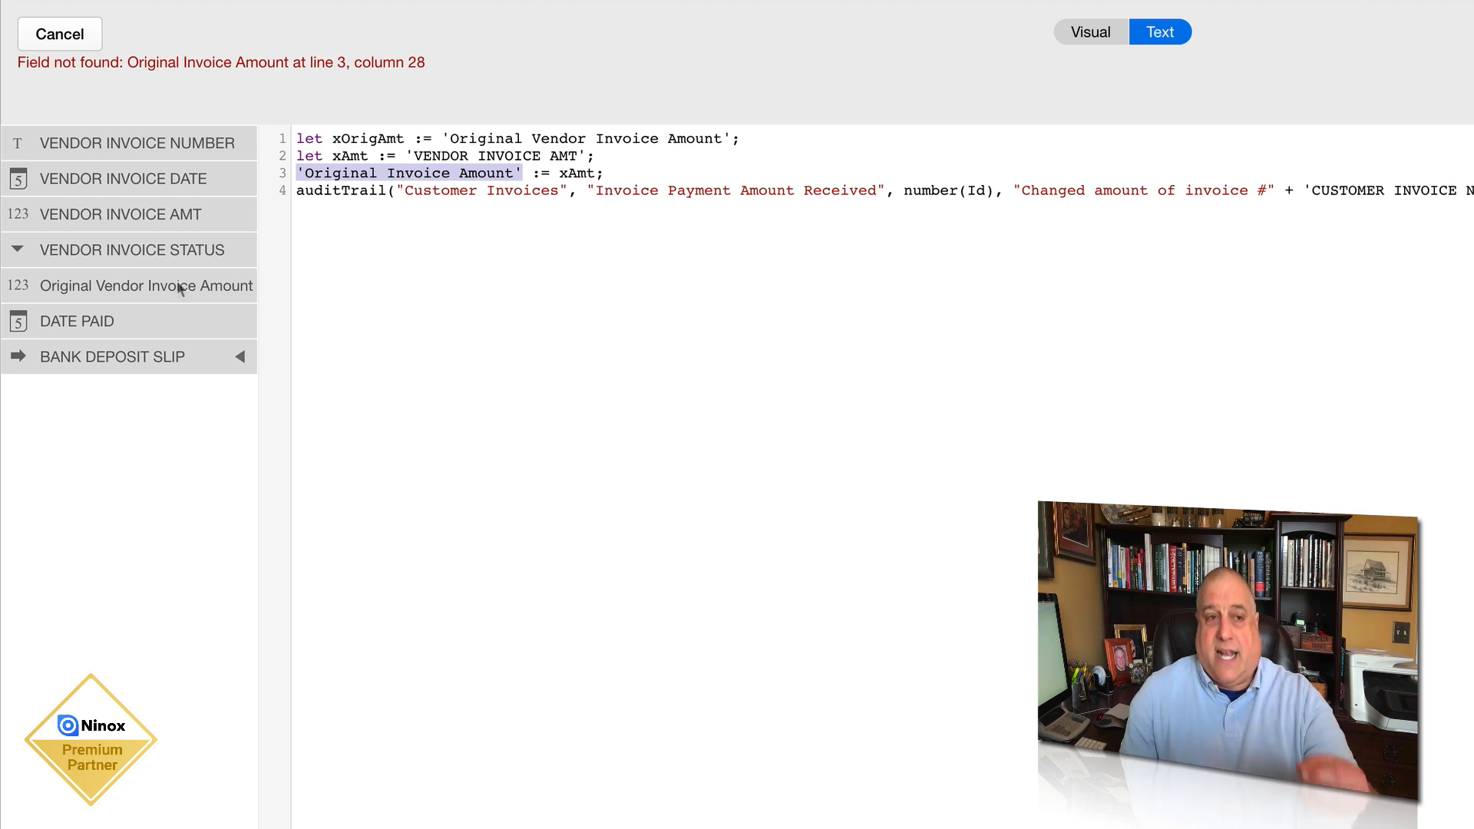
left_click(155, 217)
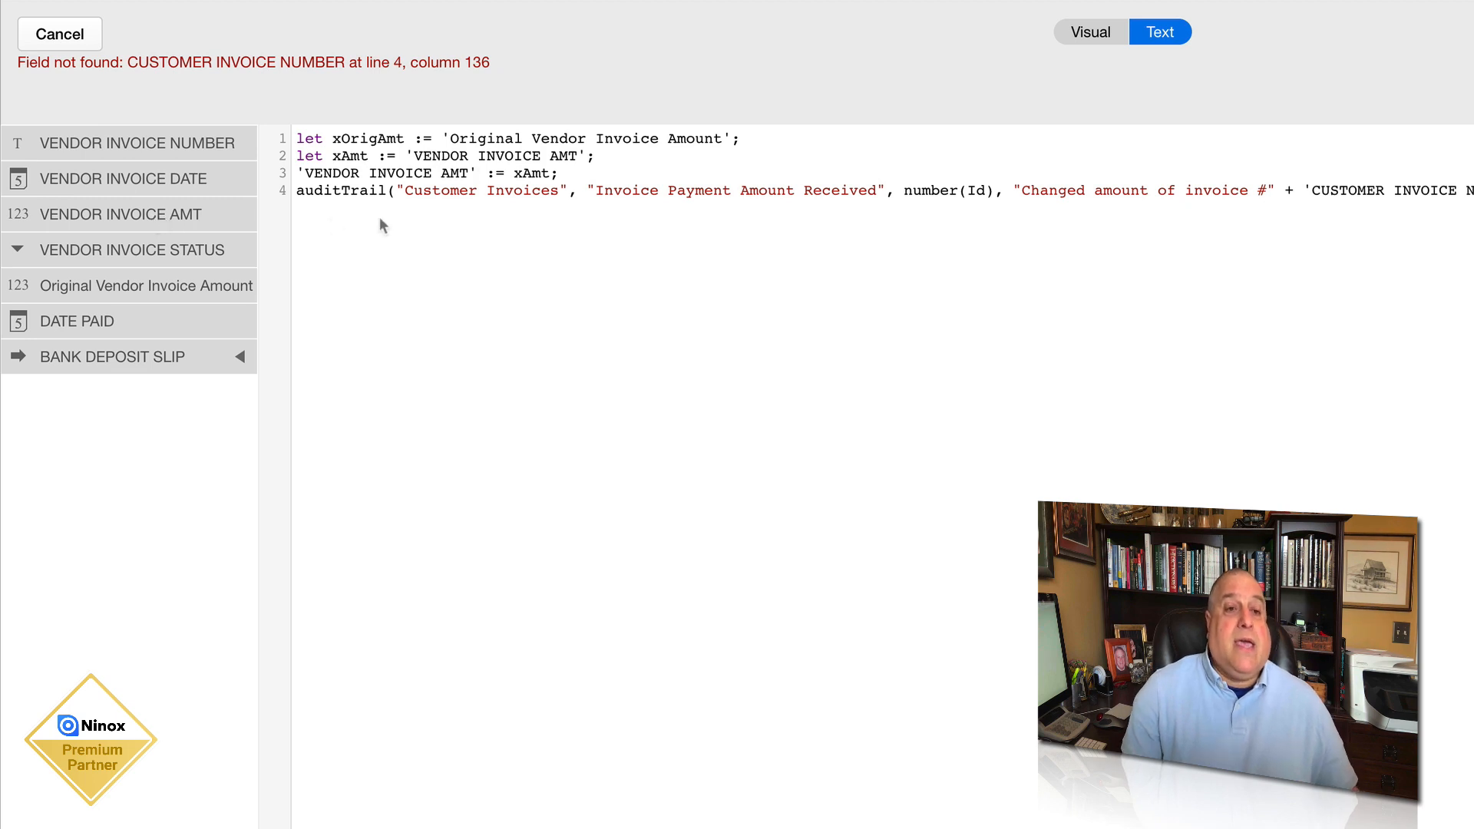
Set the first two auditTrail arguments to "Vendor Invoices Payable" and "Invoice Amount Total Due"
left_click_drag(297, 191, 995, 193)
left_click_drag(1180, 200, 1469, 192)
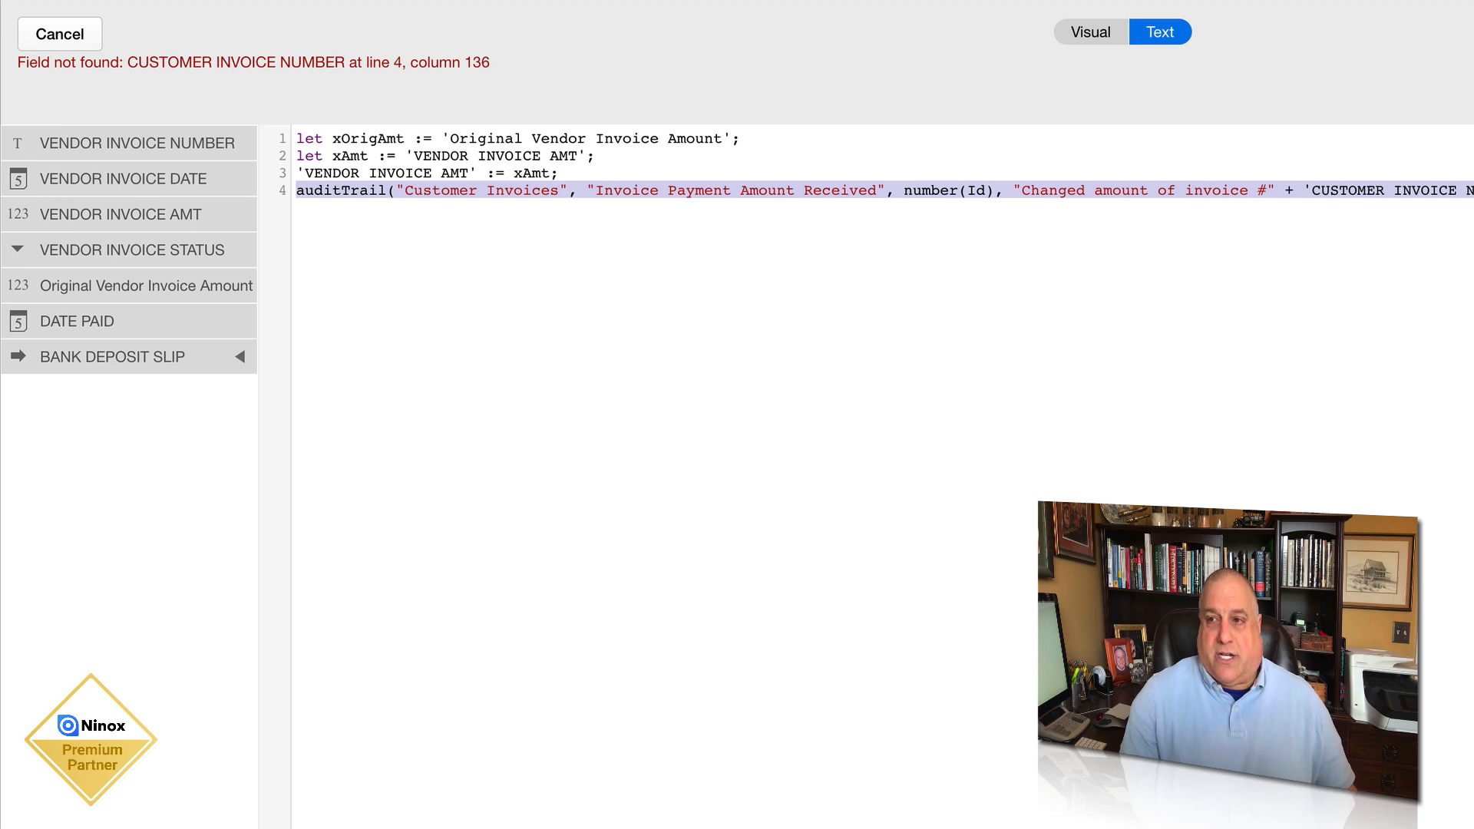
left_click(804, 327)
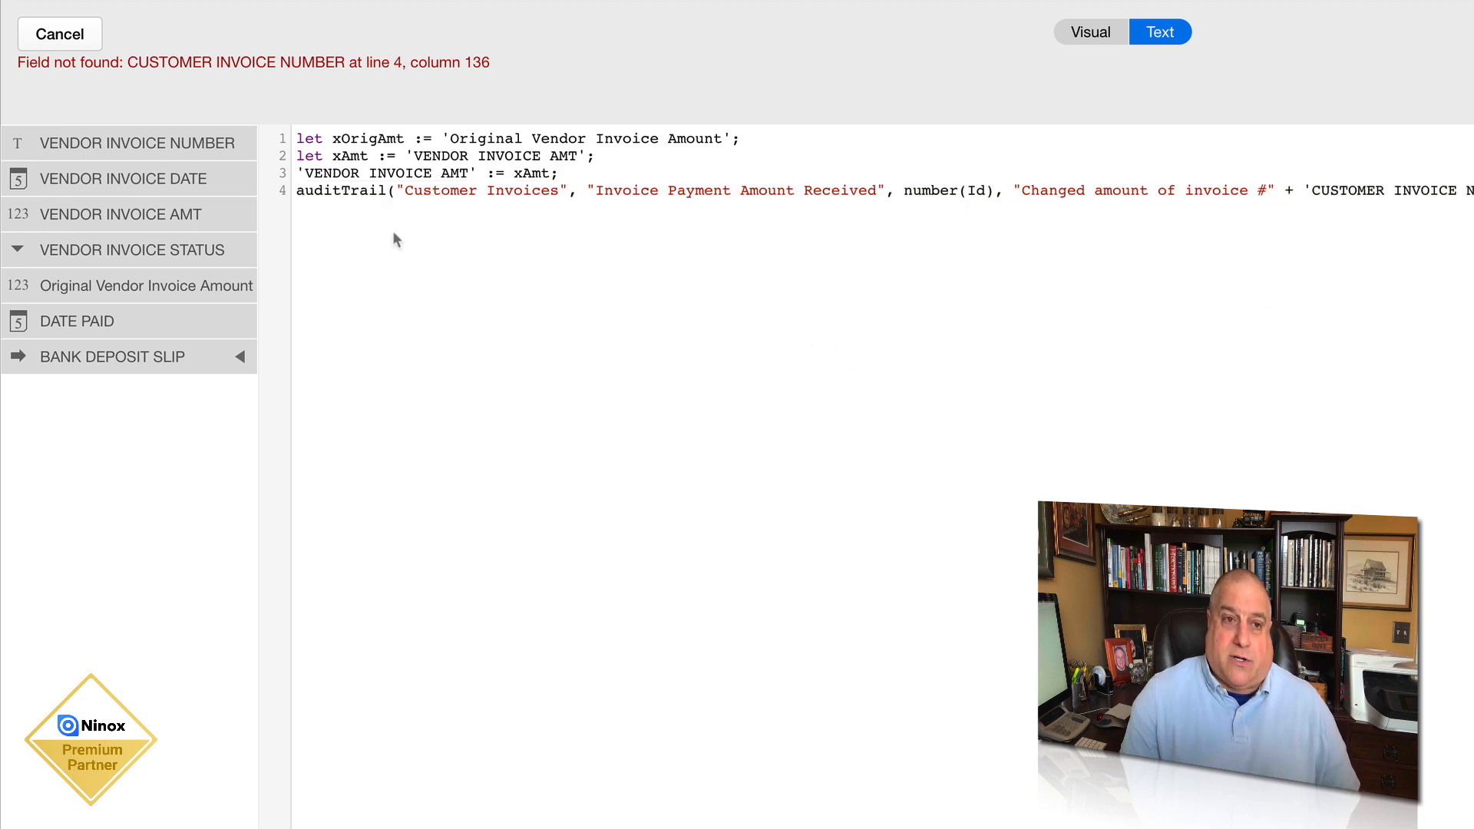
left_click_drag(405, 190, 477, 187)
type("Vendore")
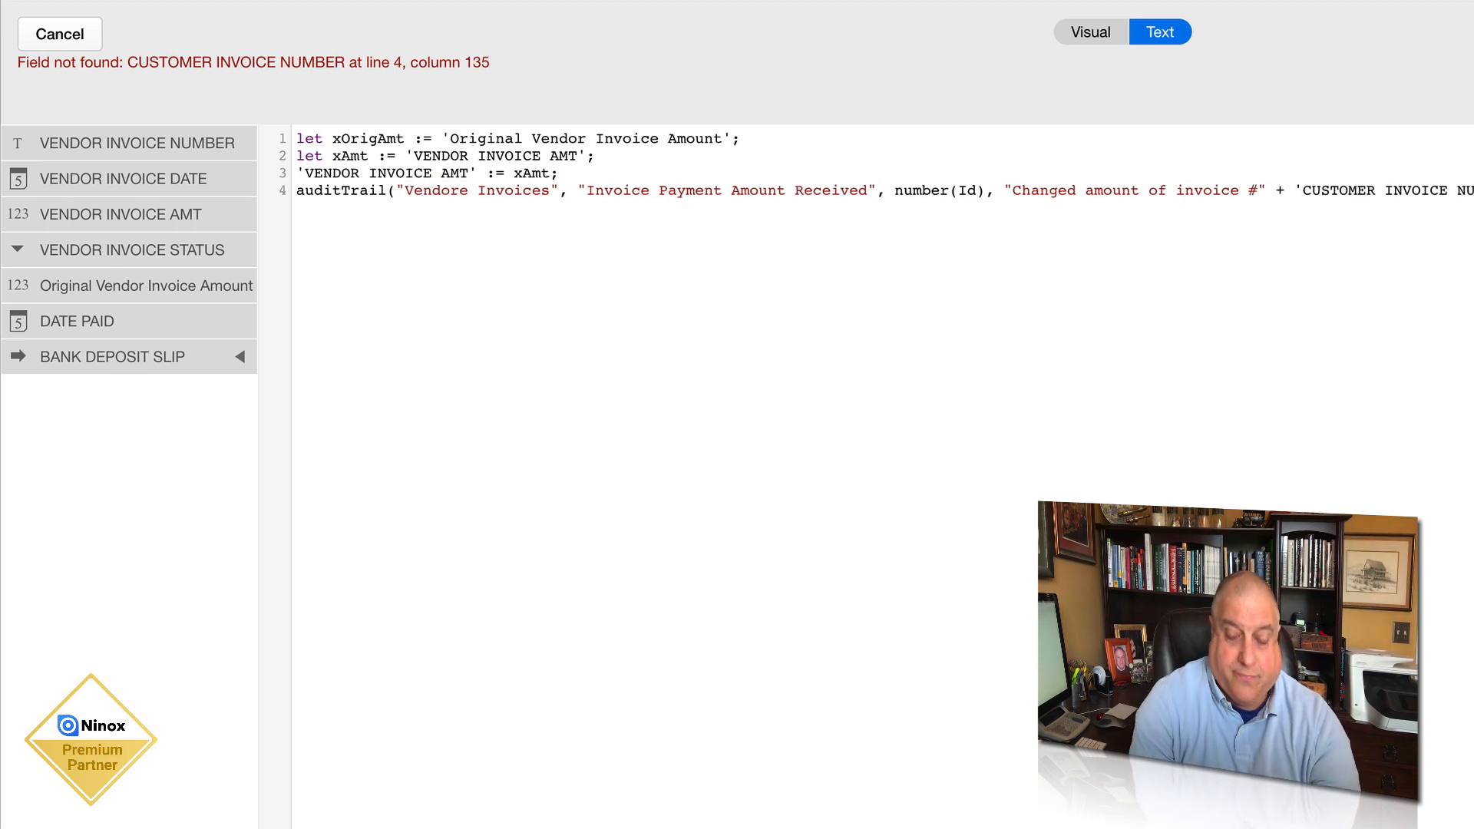
key("BackSpace")
left_click(542, 190)
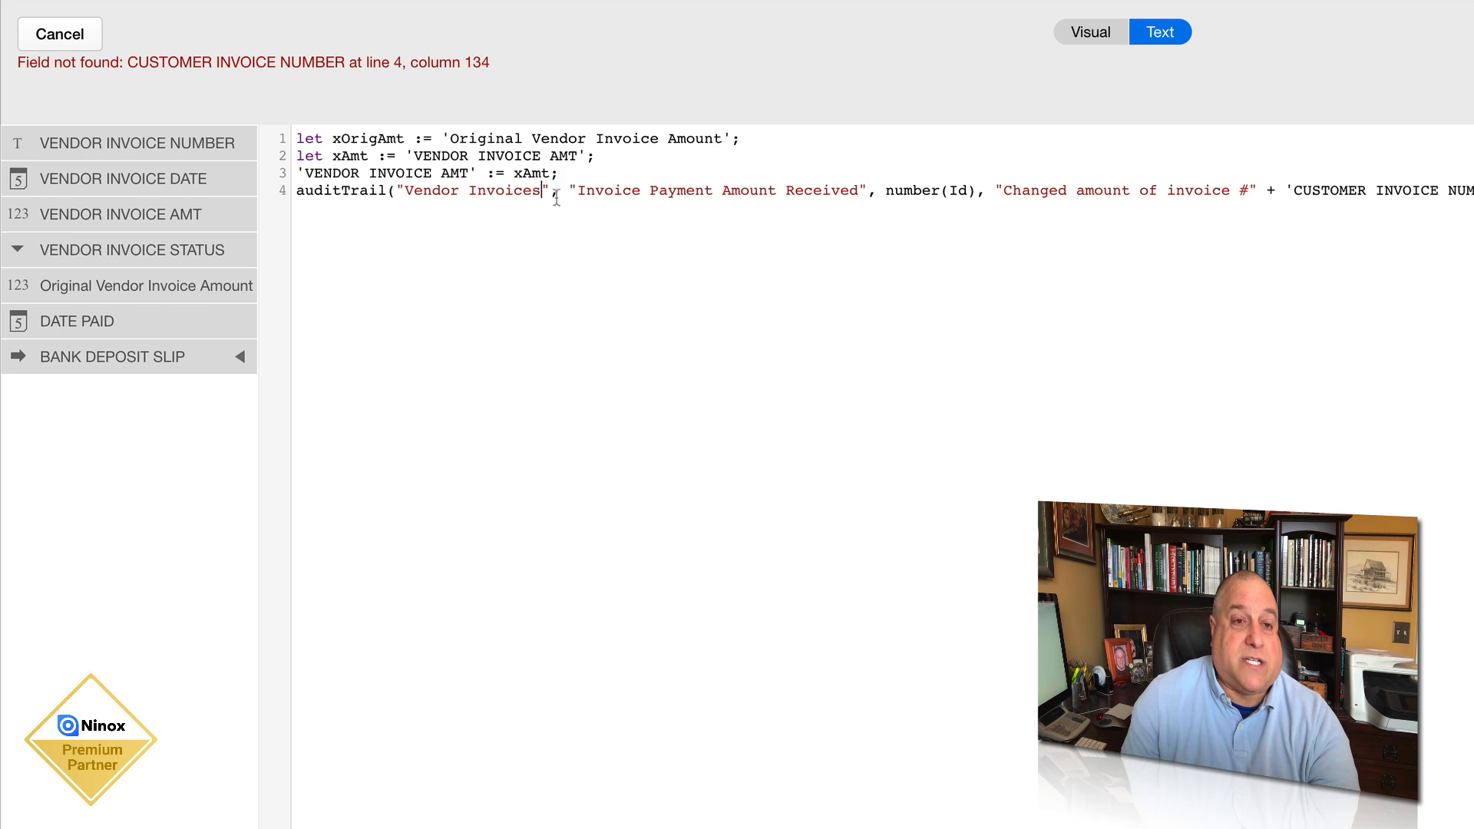
type("Payable")
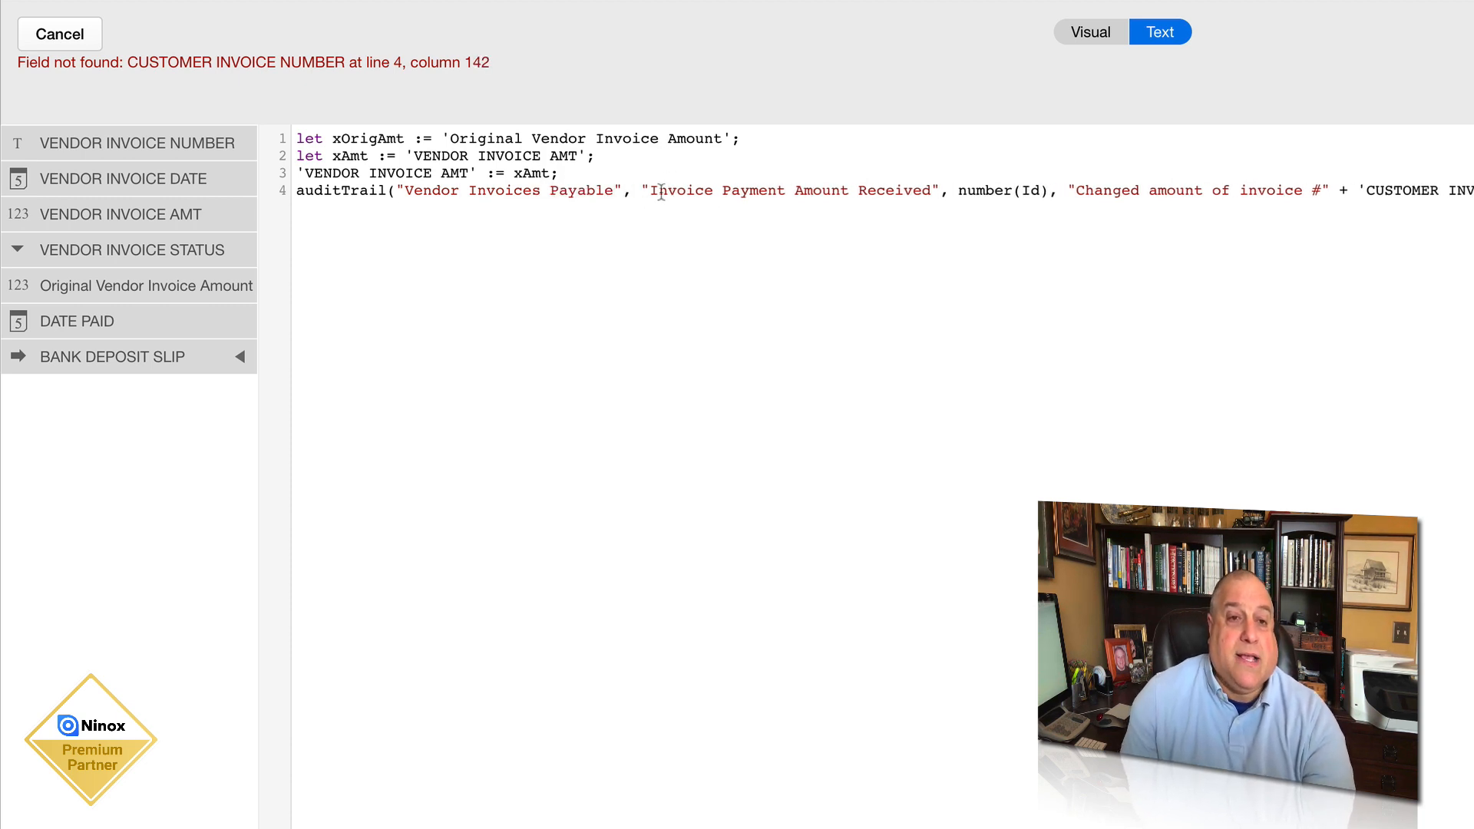
left_click_drag(651, 190, 932, 183)
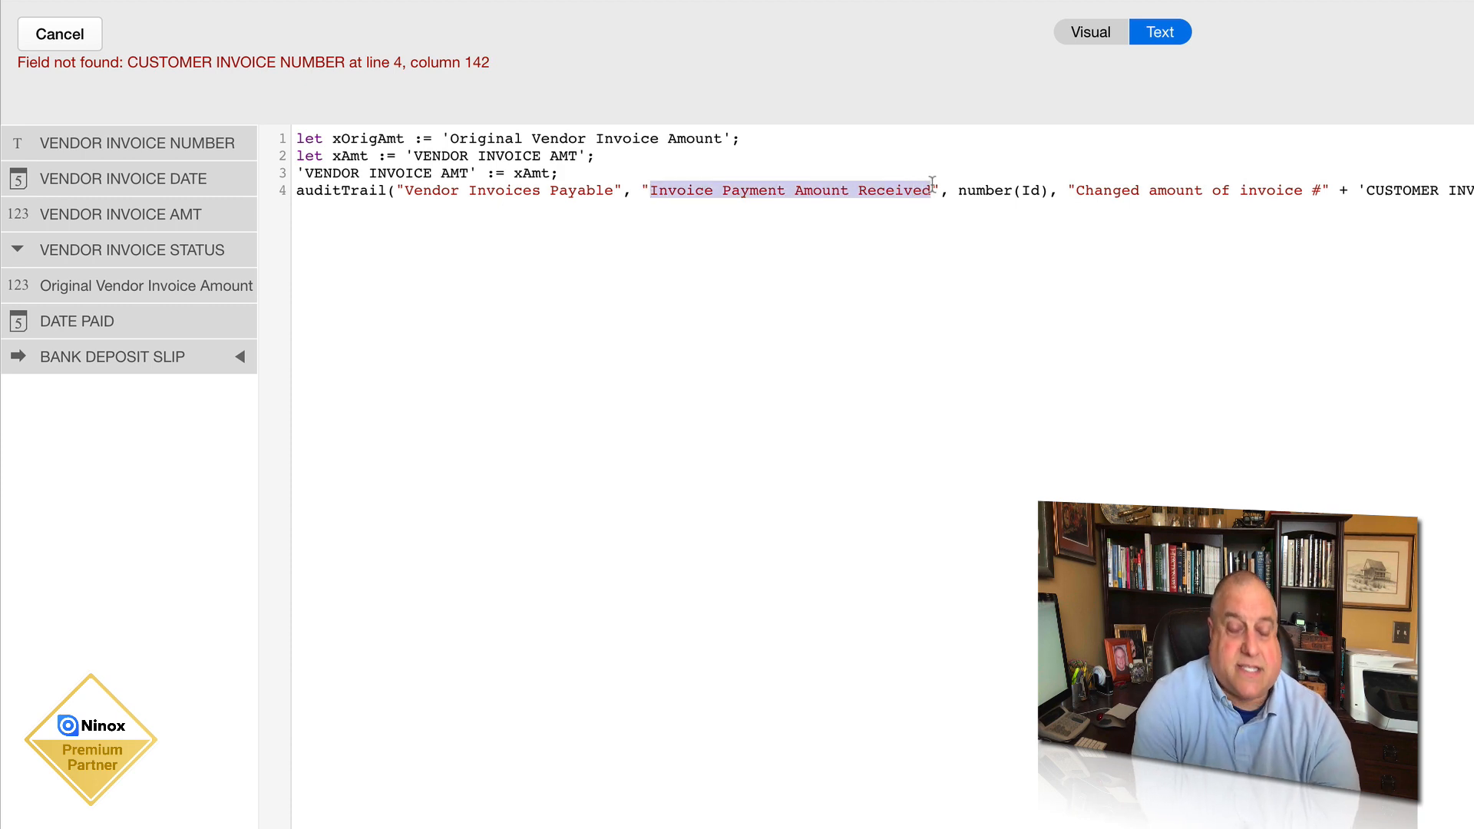
type("Invoice Amount Total Due")
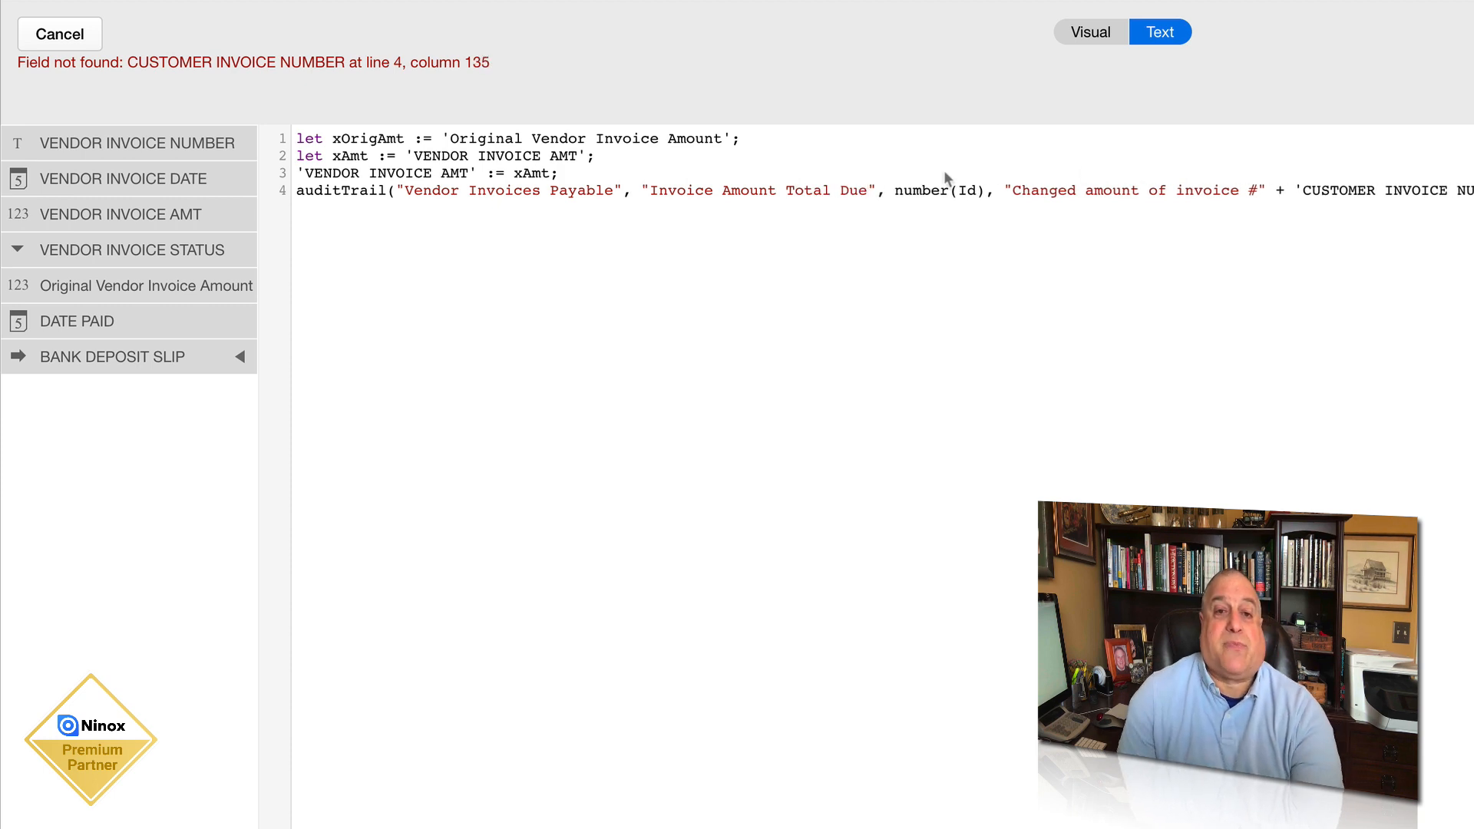
Adapt the auditTrail activity text to "Changed amount of vendor invoice #", using 'VENDOR INVOICE NUMBER' and ending with 'VENDOR INVOICE AMT' as the new amount
left_click_drag(895, 192, 987, 198)
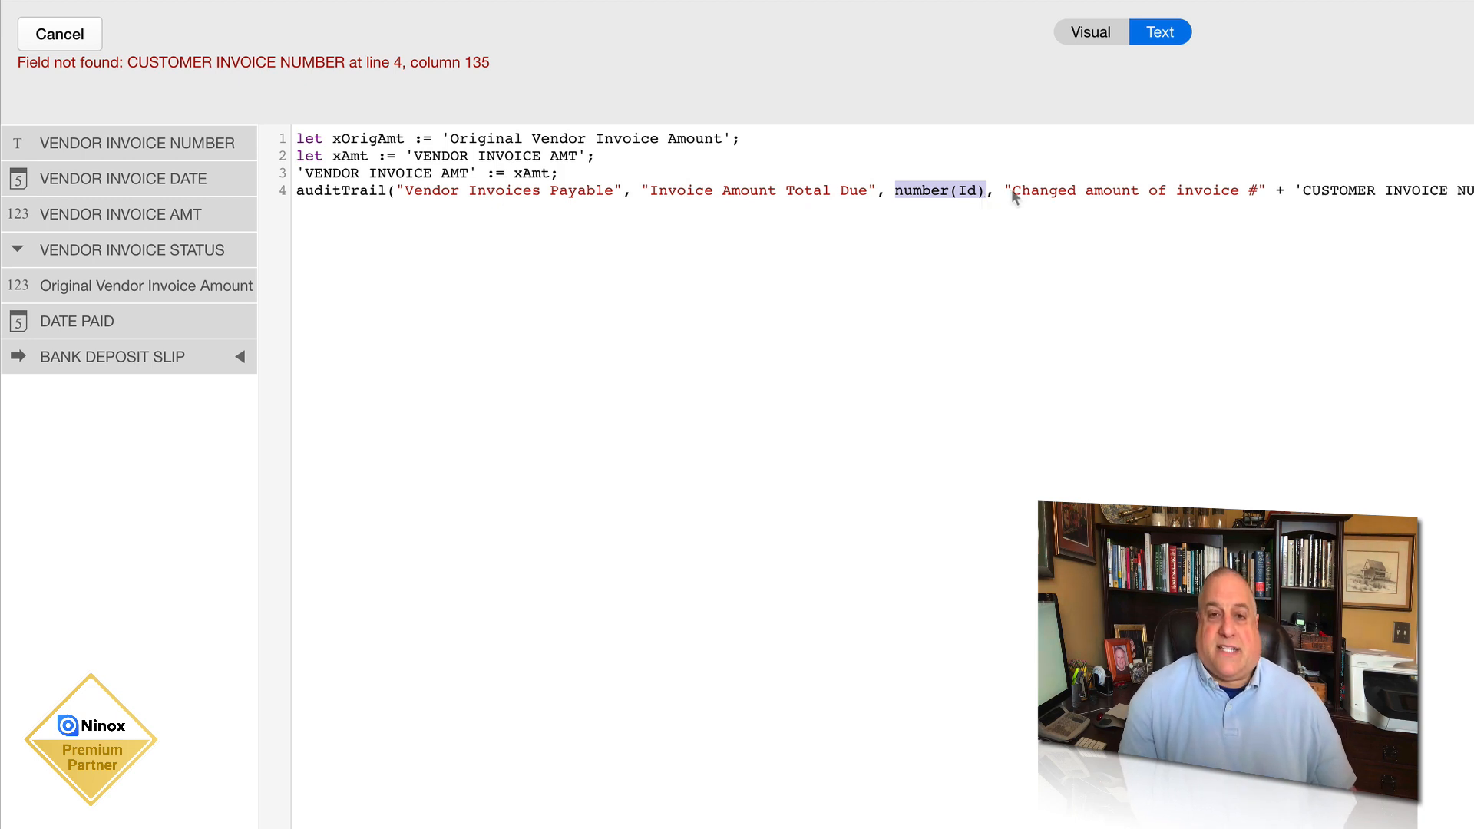
left_click(1013, 197)
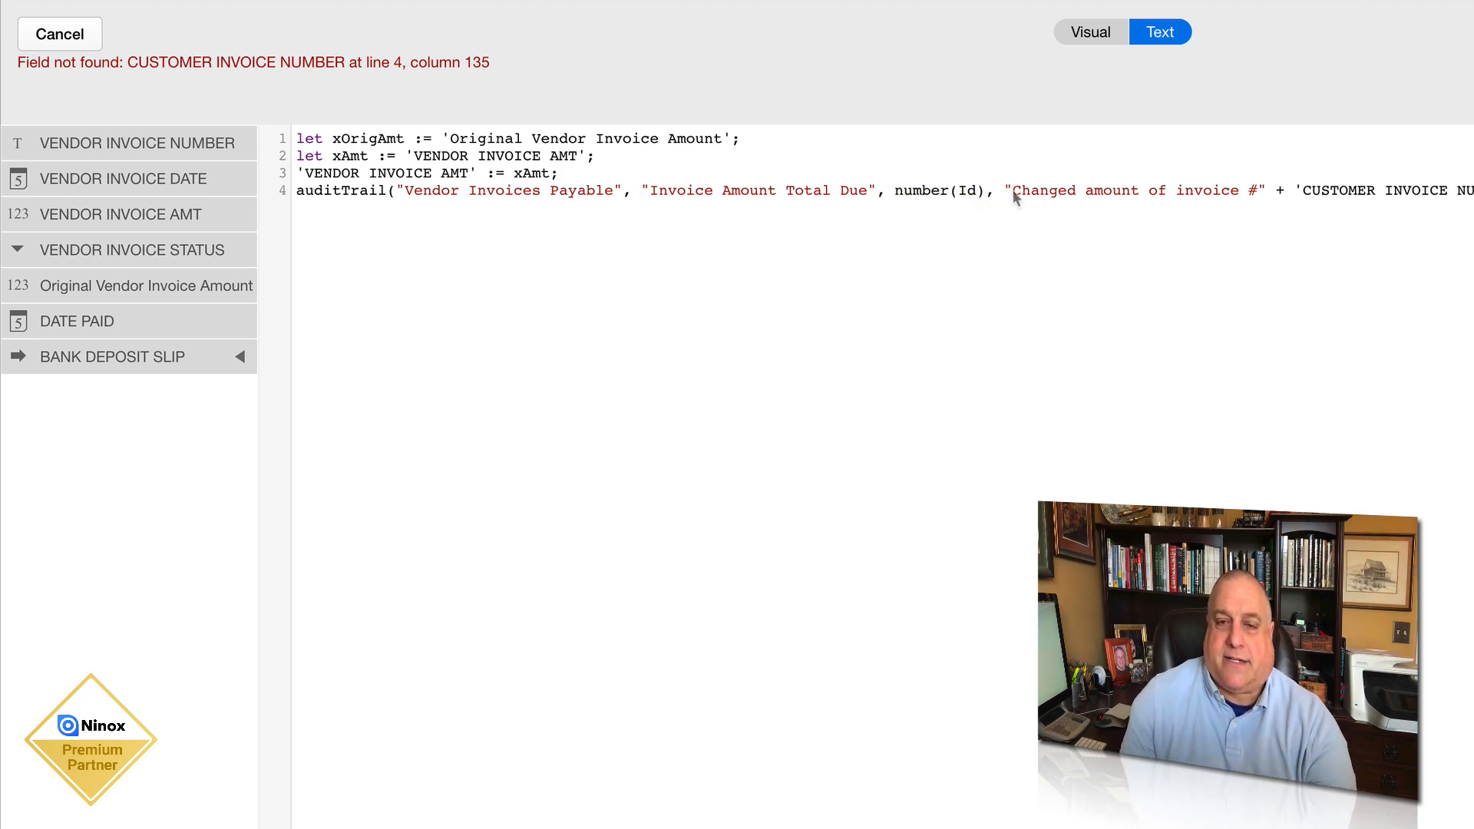
left_click(1175, 198)
type("vendor")
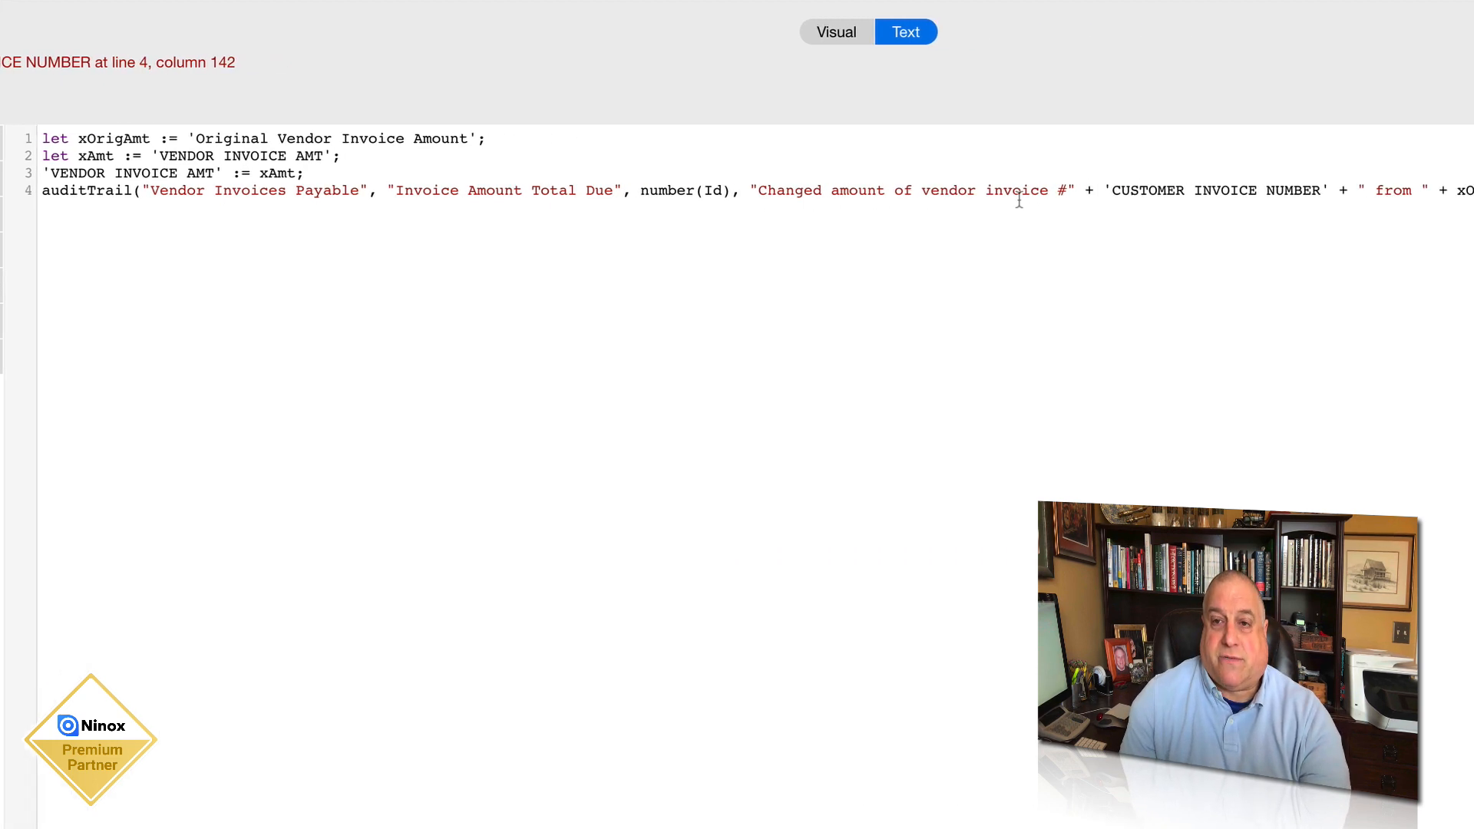
left_click_drag(1357, 190, 1366, 188)
left_click_drag(628, 189, 847, 191)
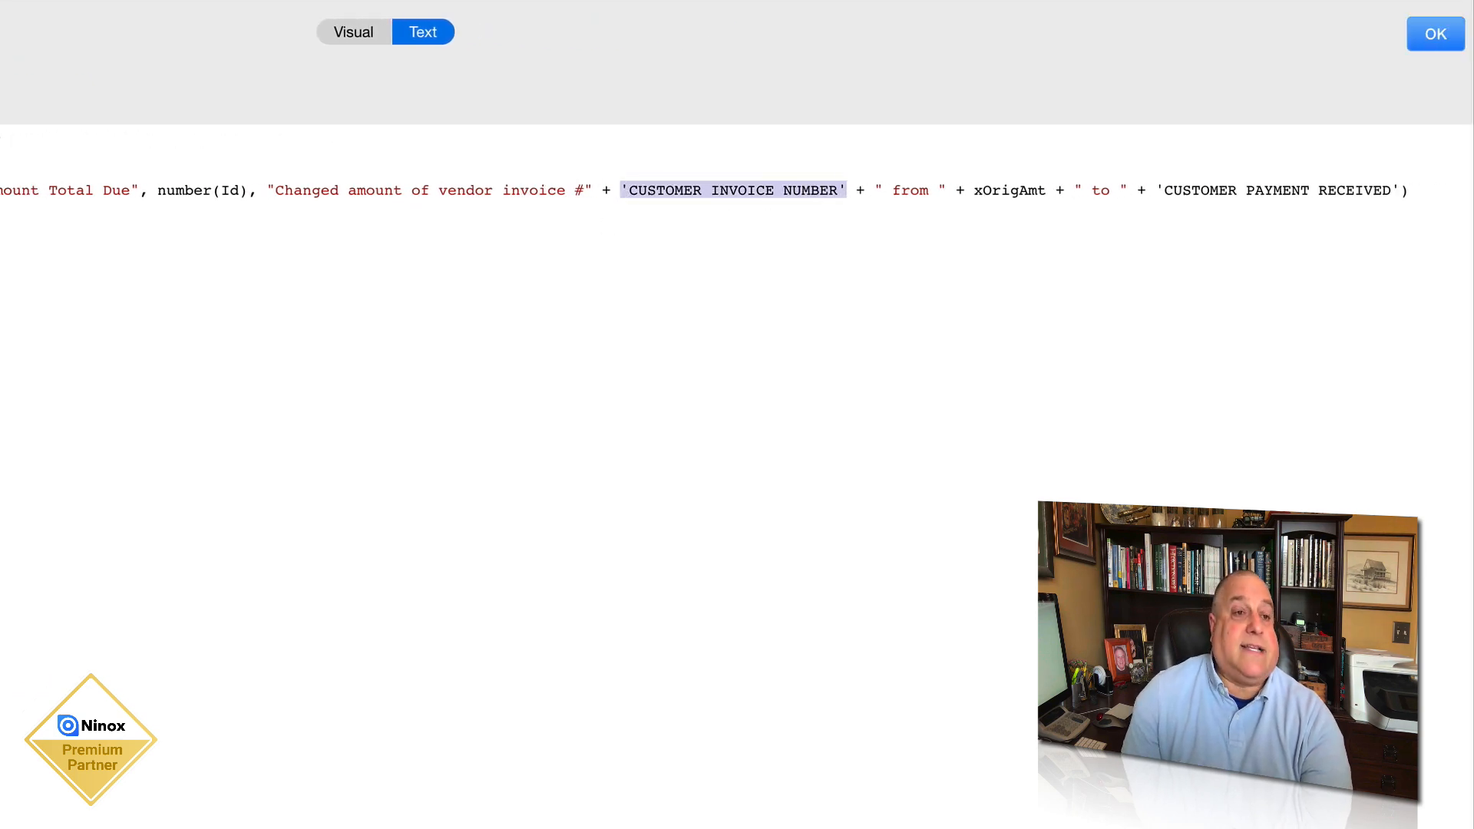
type("'VENDOR INVOICE NUMBER'")
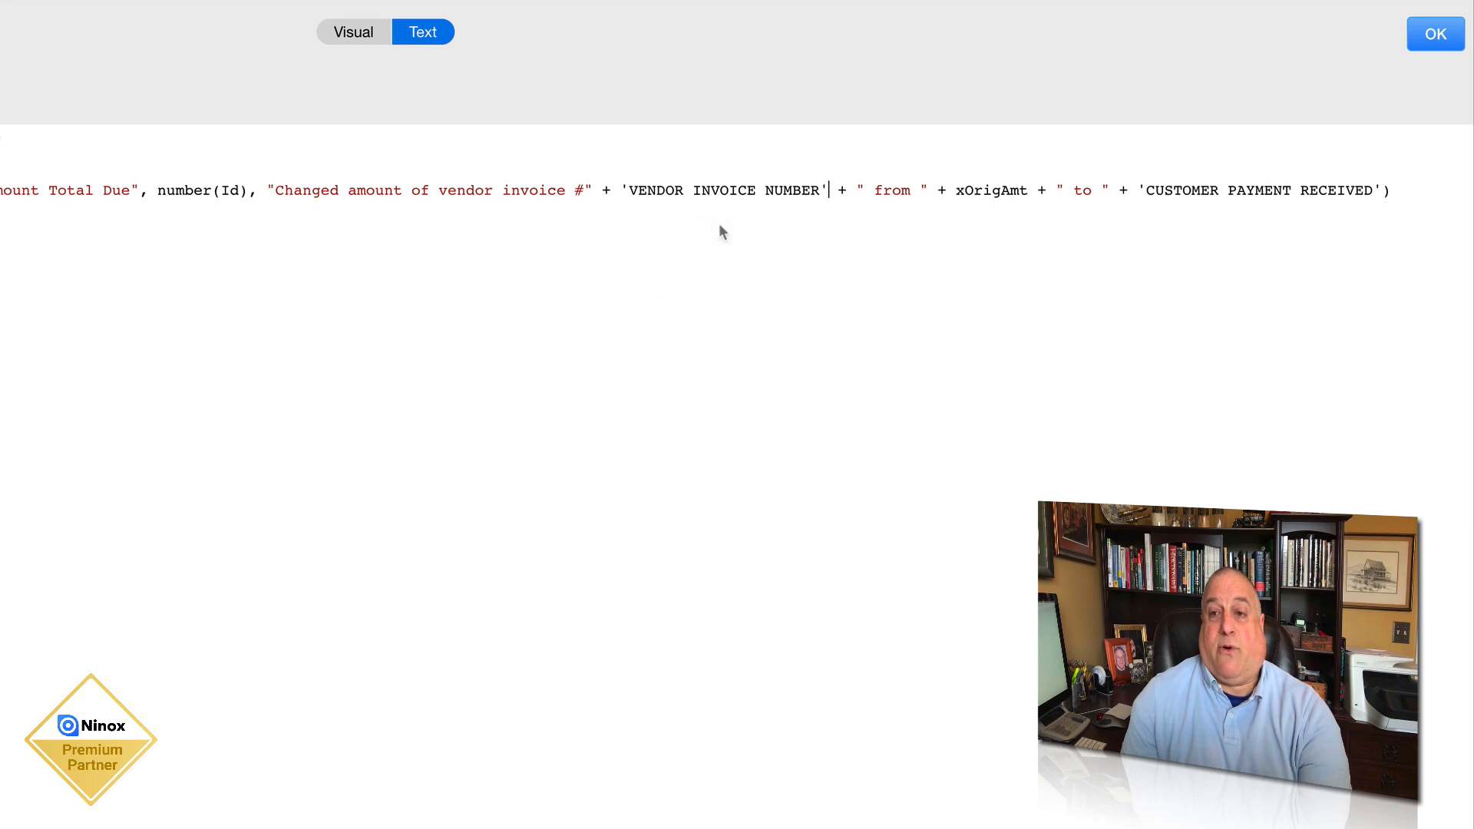
left_click(954, 191)
left_click_drag(954, 191, 1029, 188)
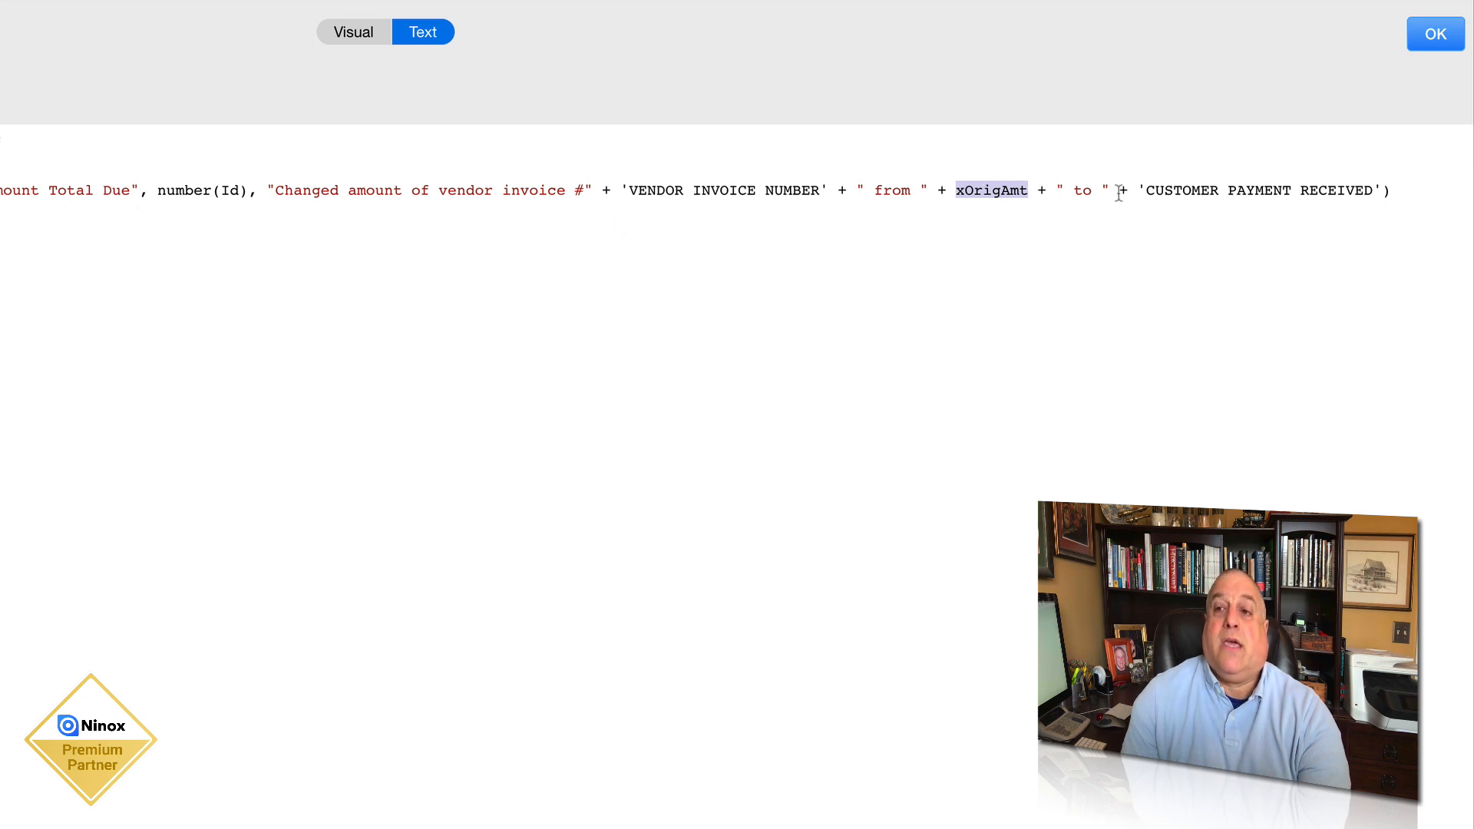
left_click_drag(1135, 191, 1382, 188)
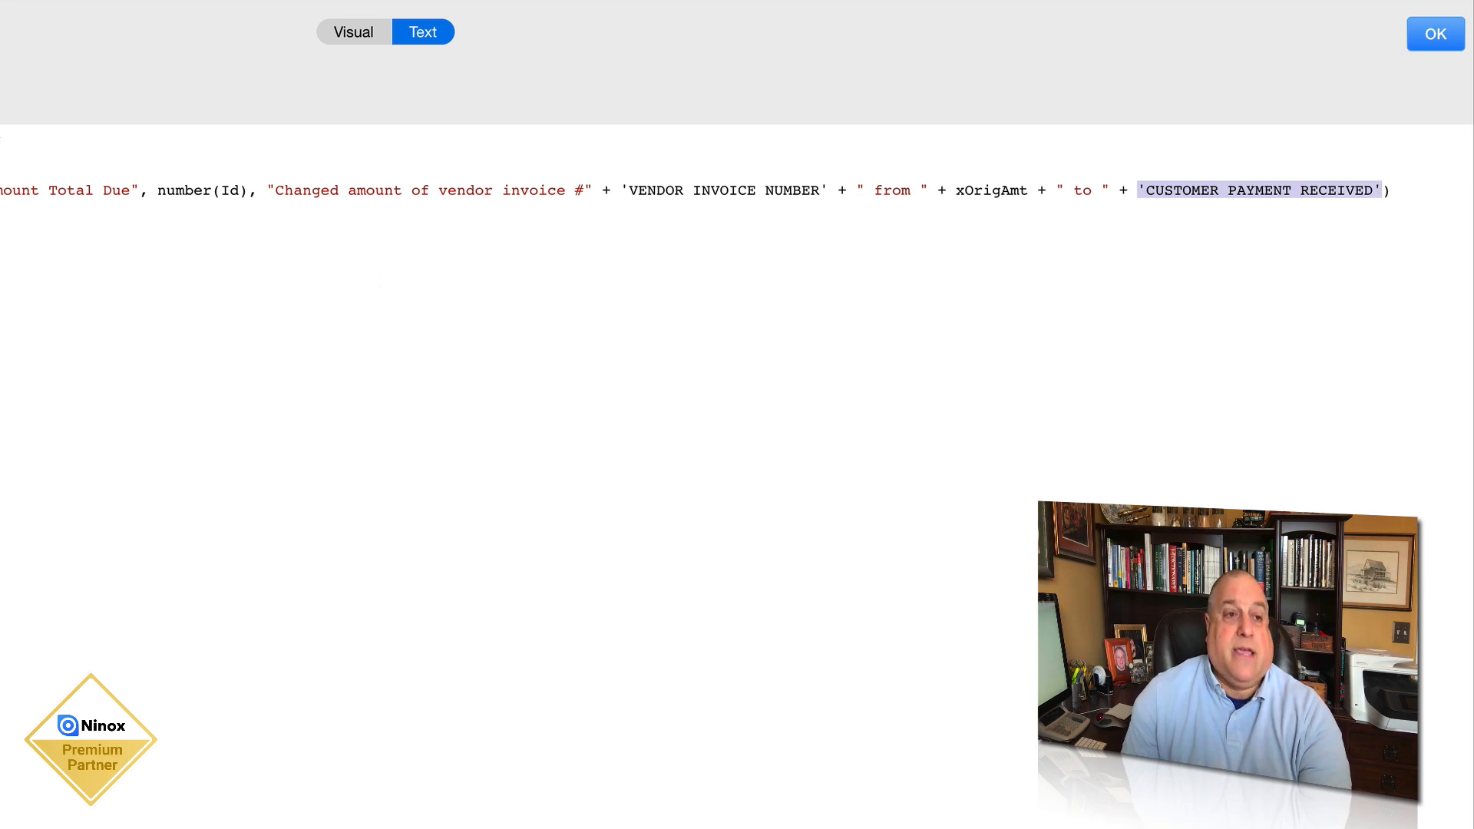
type("'VENDOR INVOICE AMT'")
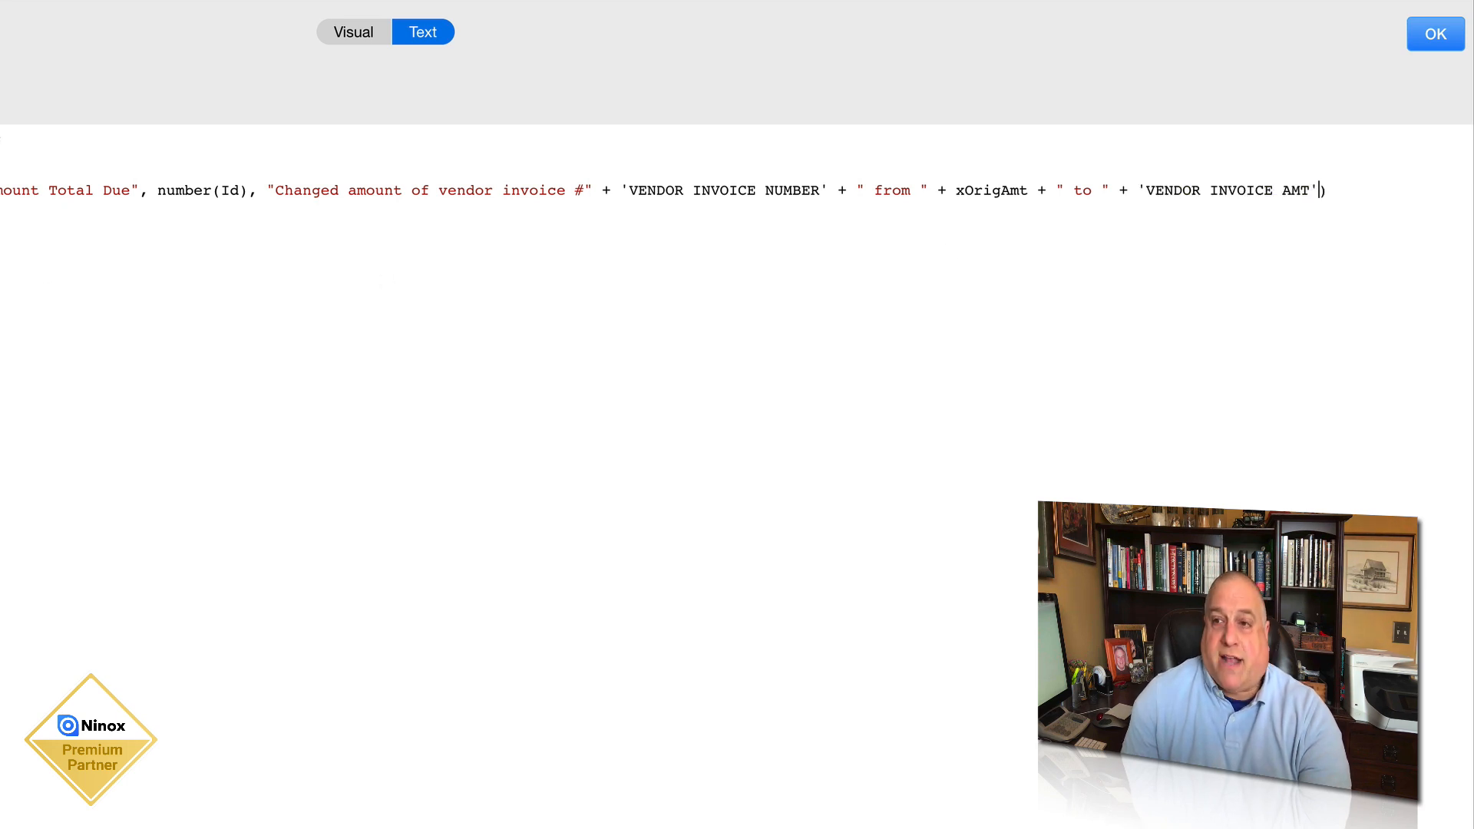
Accept the Trigger after update script for VENDOR INVOICE AMT and save the PAYABLES table changes
left_click(1417, 43)
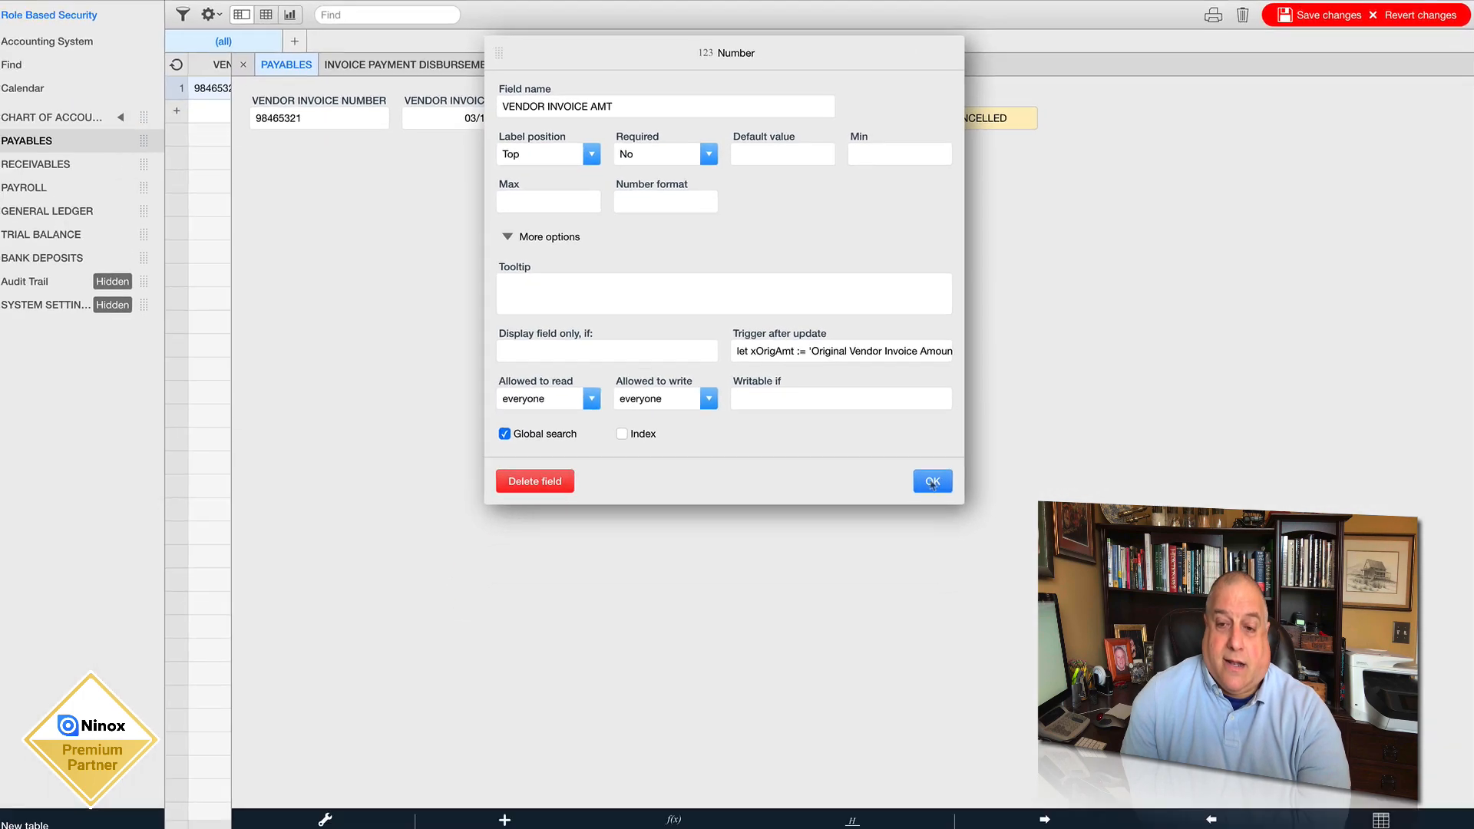
key("Return")
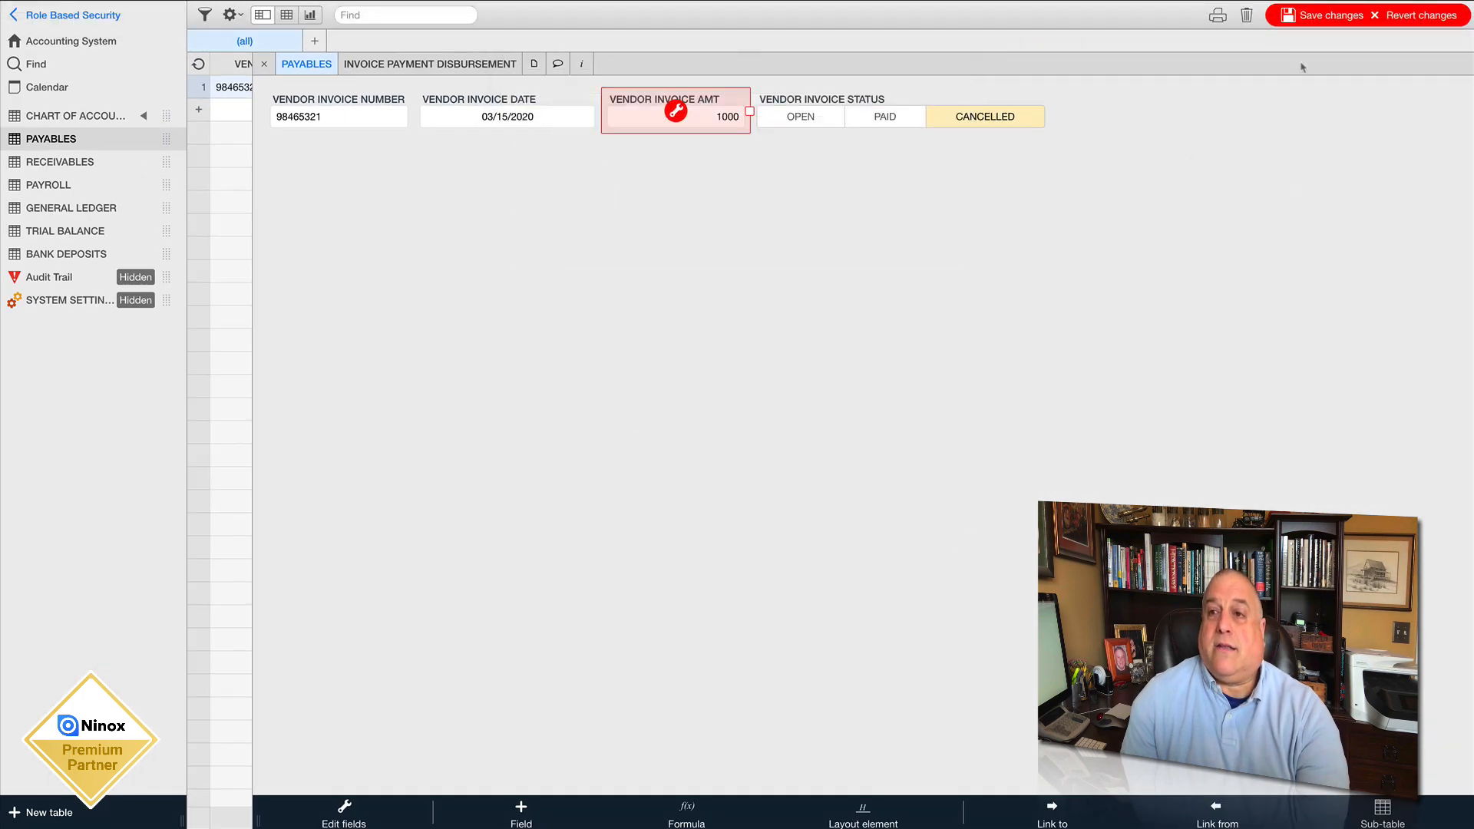
left_click(1315, 19)
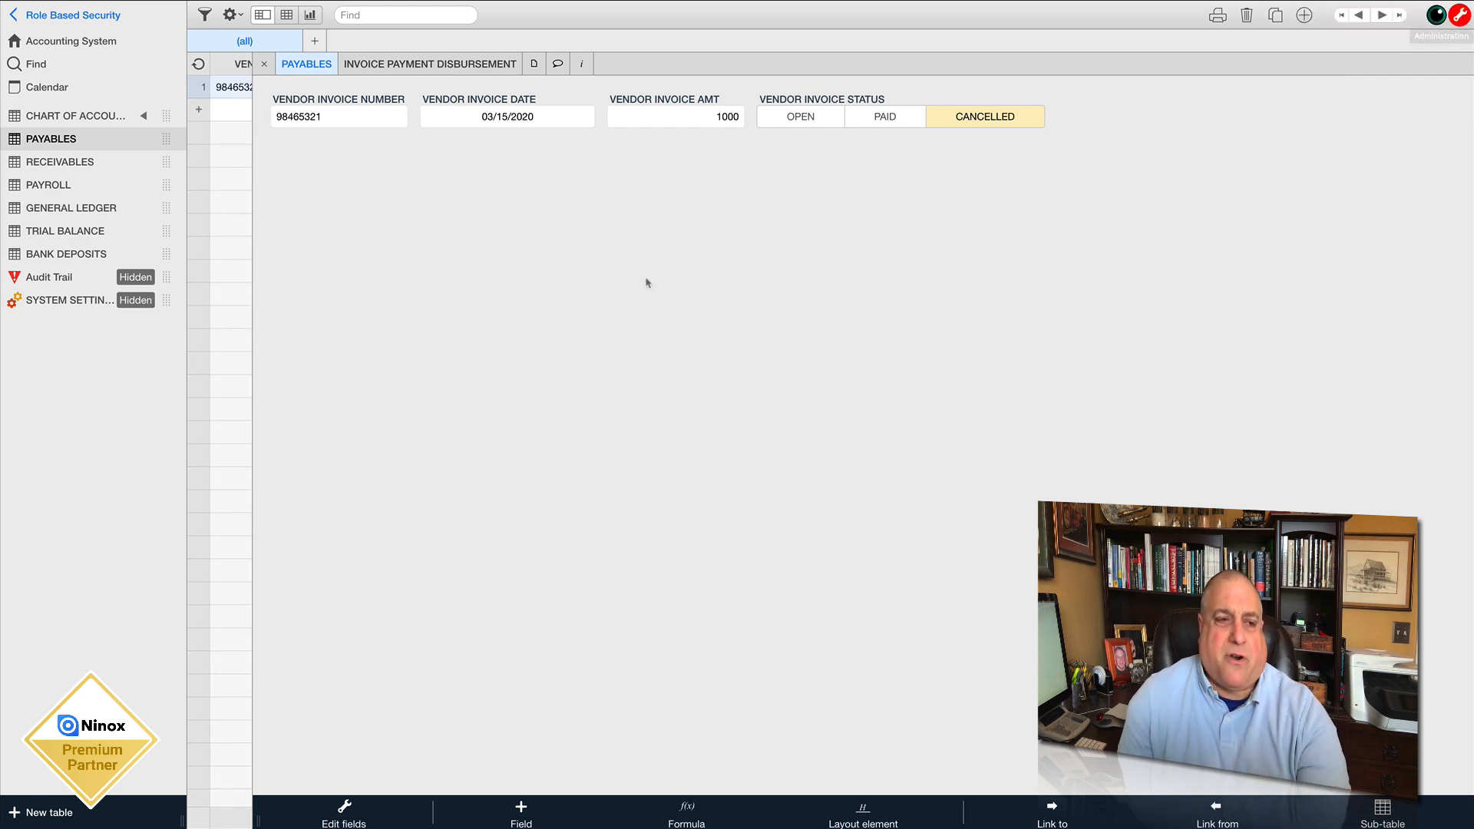
Select all records in the Audit Trail table and delete them
left_click(50, 279)
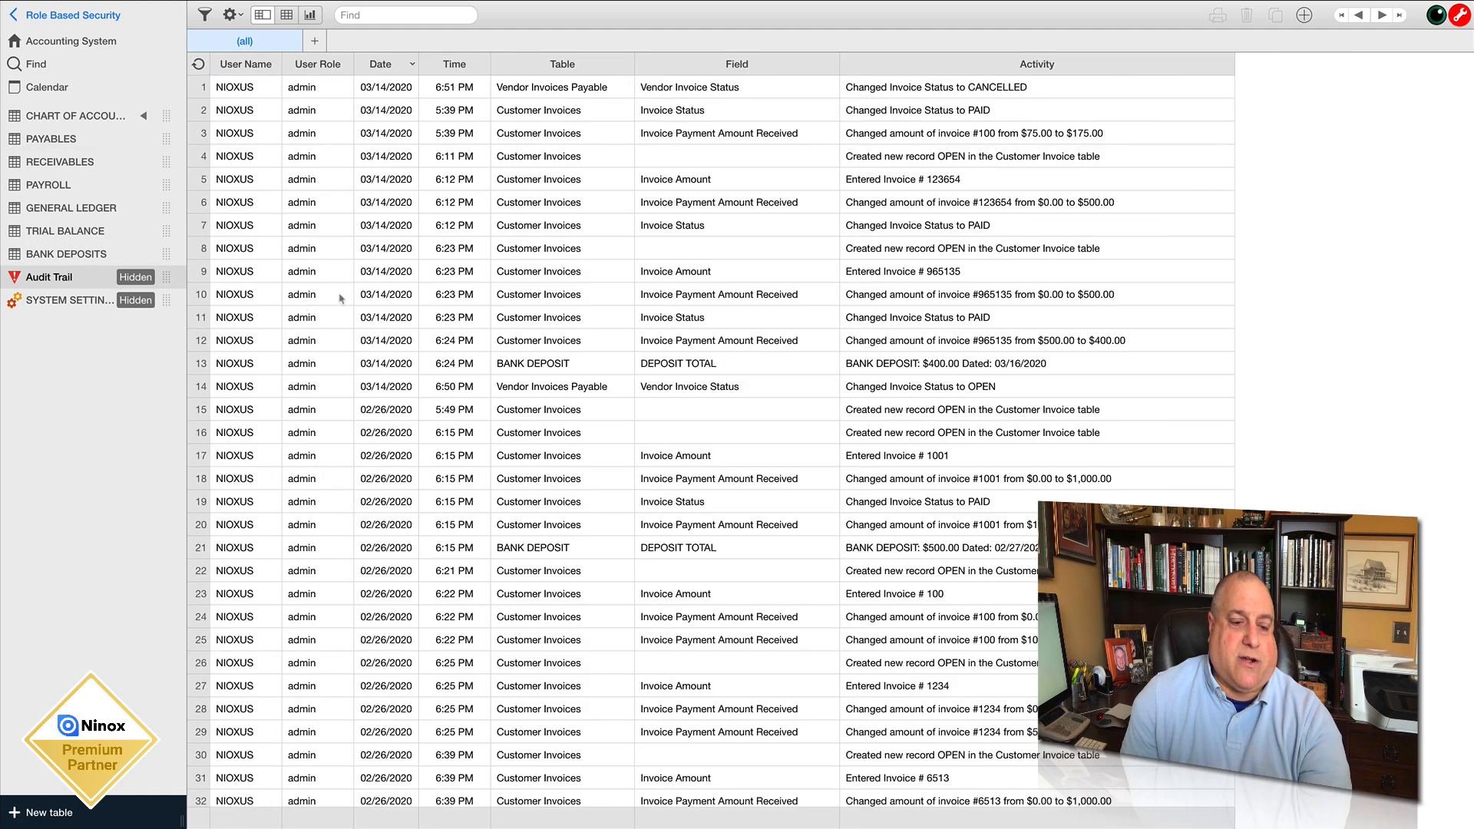
right_click(340, 298)
left_click(364, 332)
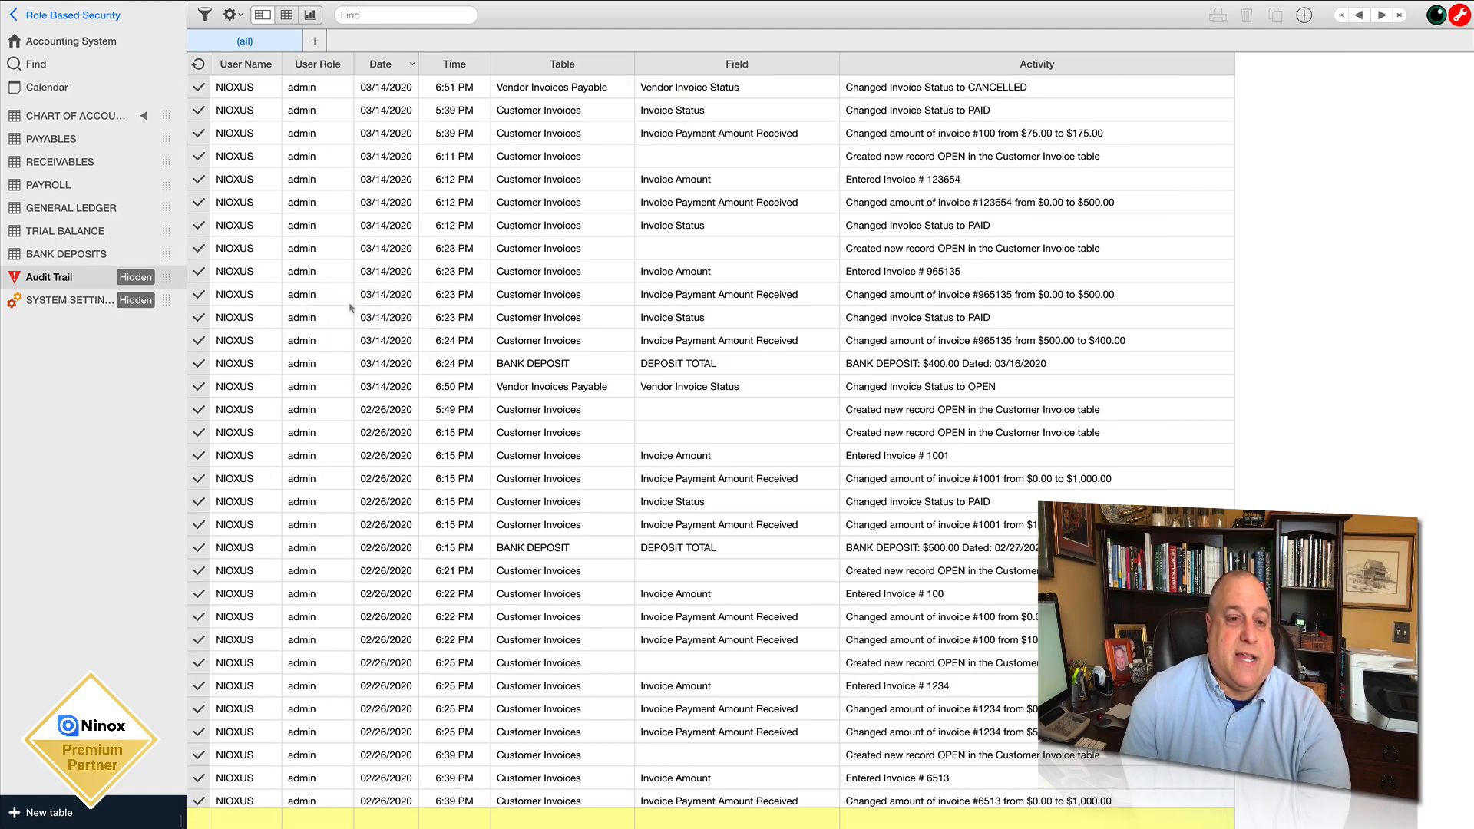
right_click(353, 317)
left_click(367, 453)
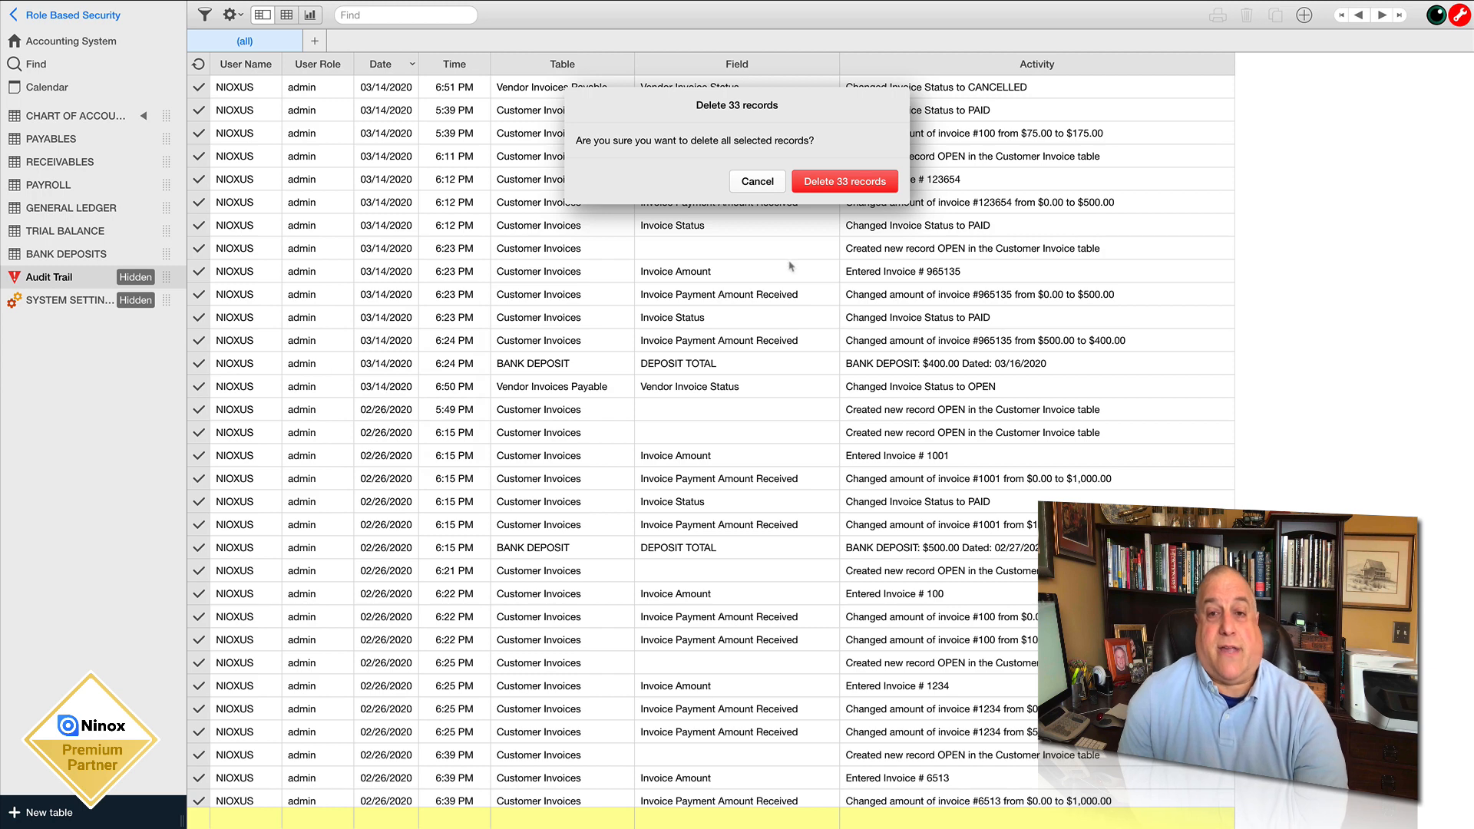
left_click(814, 187)
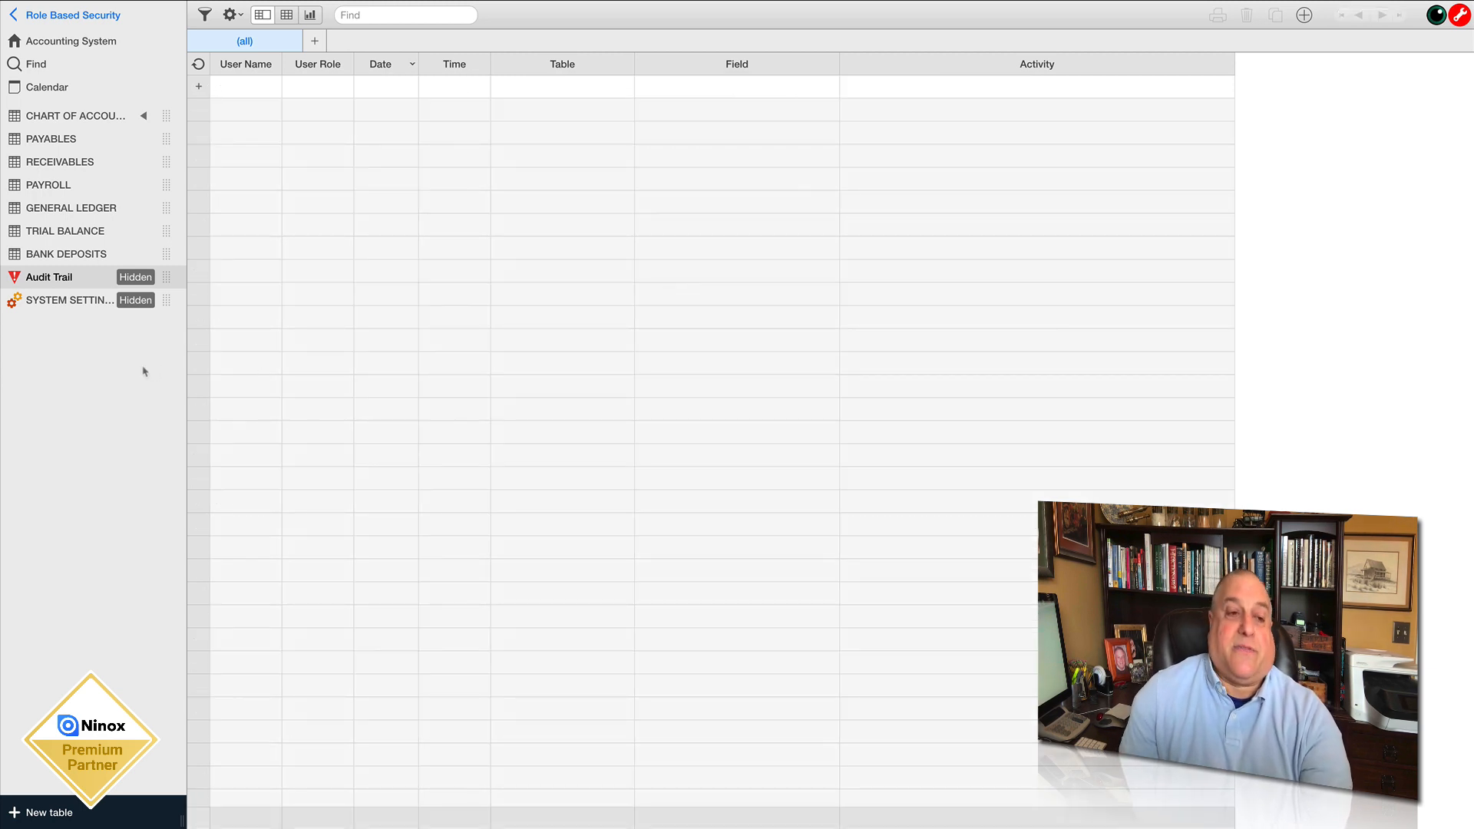
Leave administration mode and set VENDOR INVOICE AMT to 1200 in the existing PAYABLES record
left_click(1459, 15)
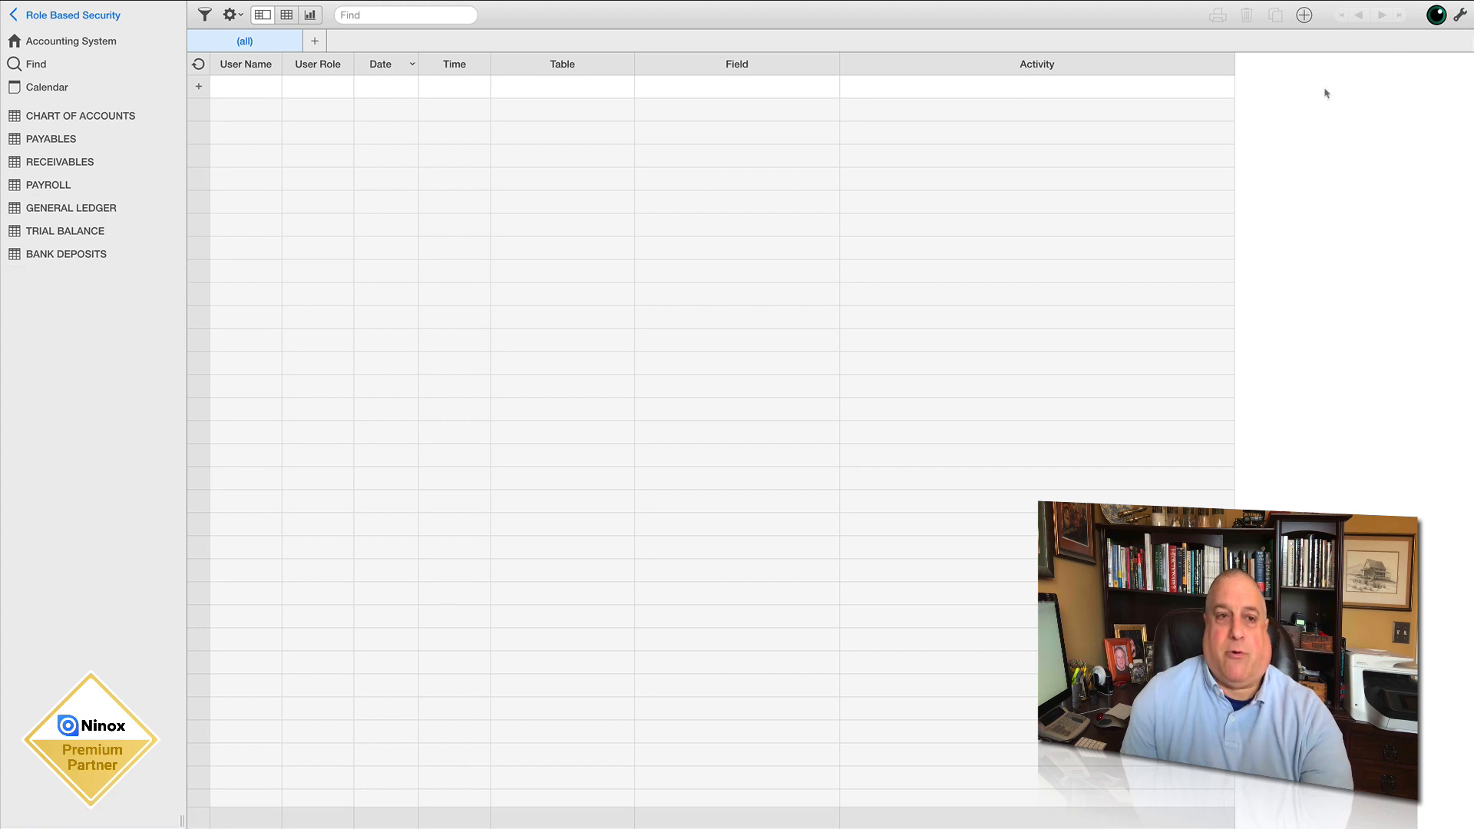
left_click(59, 140)
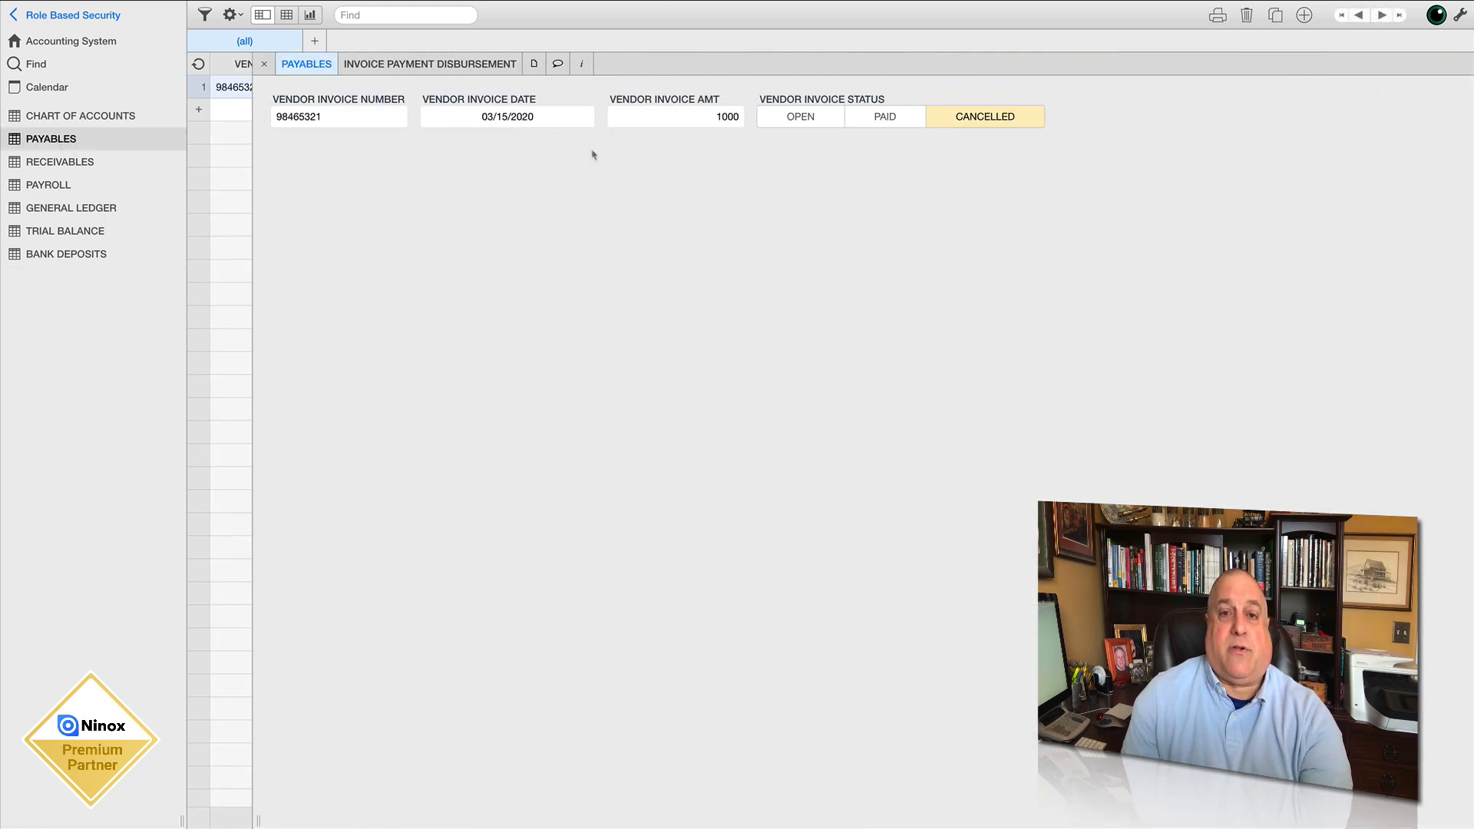
left_click(657, 120)
type("1200")
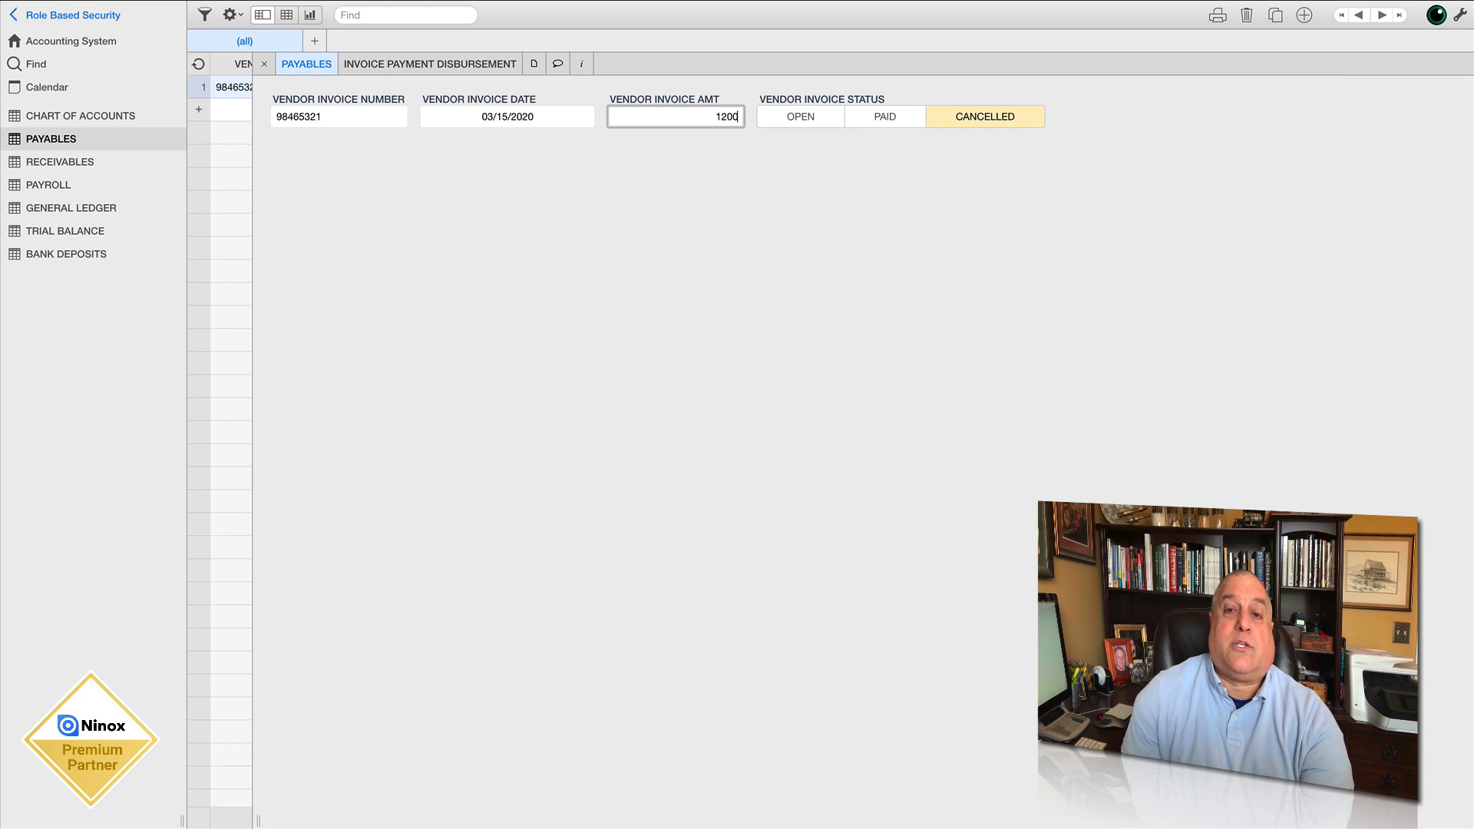
Change the vendor invoice's status to PAID and back to CANCELLED, and close the record
left_click(871, 121)
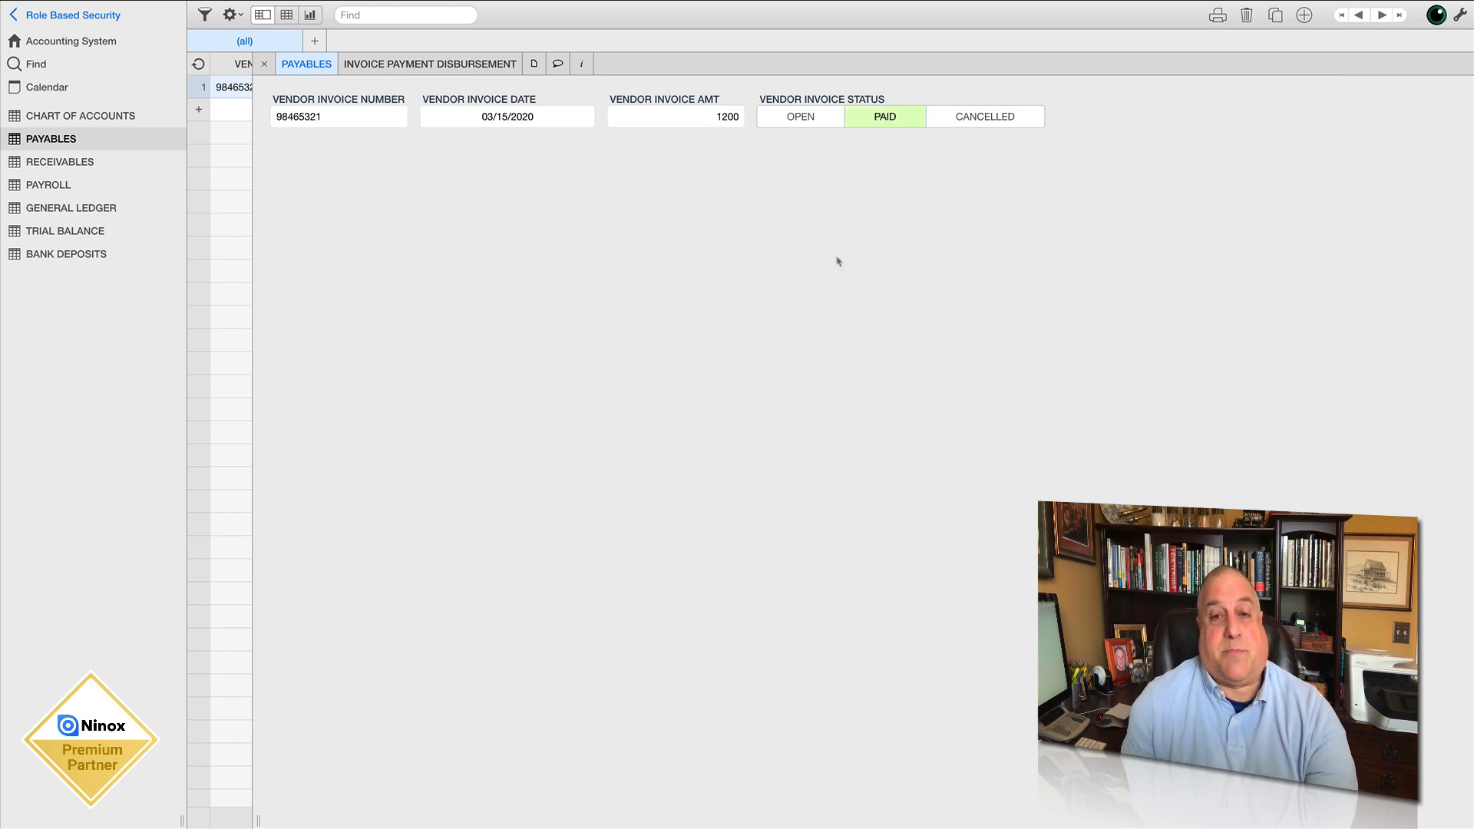
left_click(956, 128)
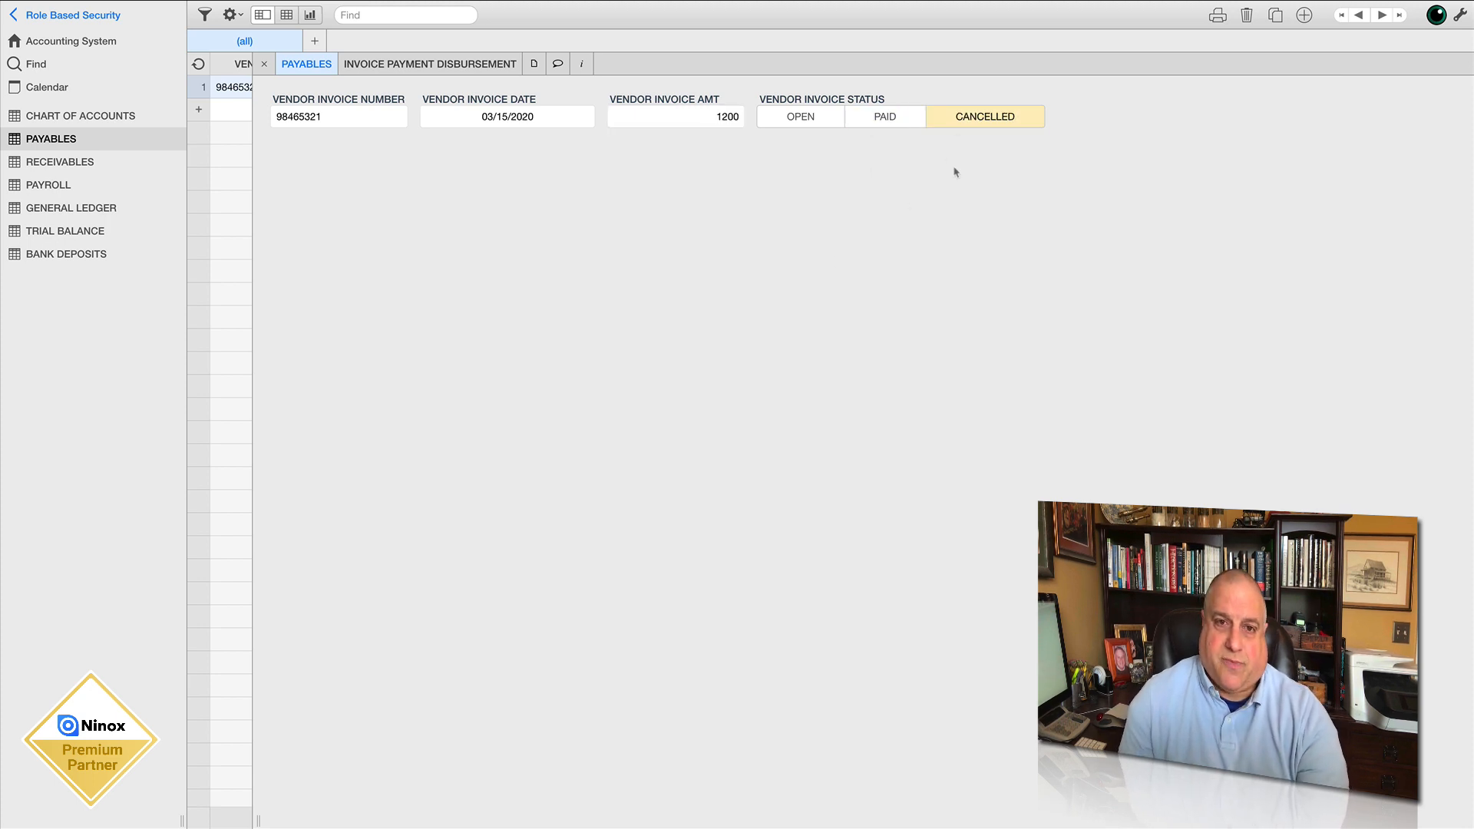
left_click(265, 66)
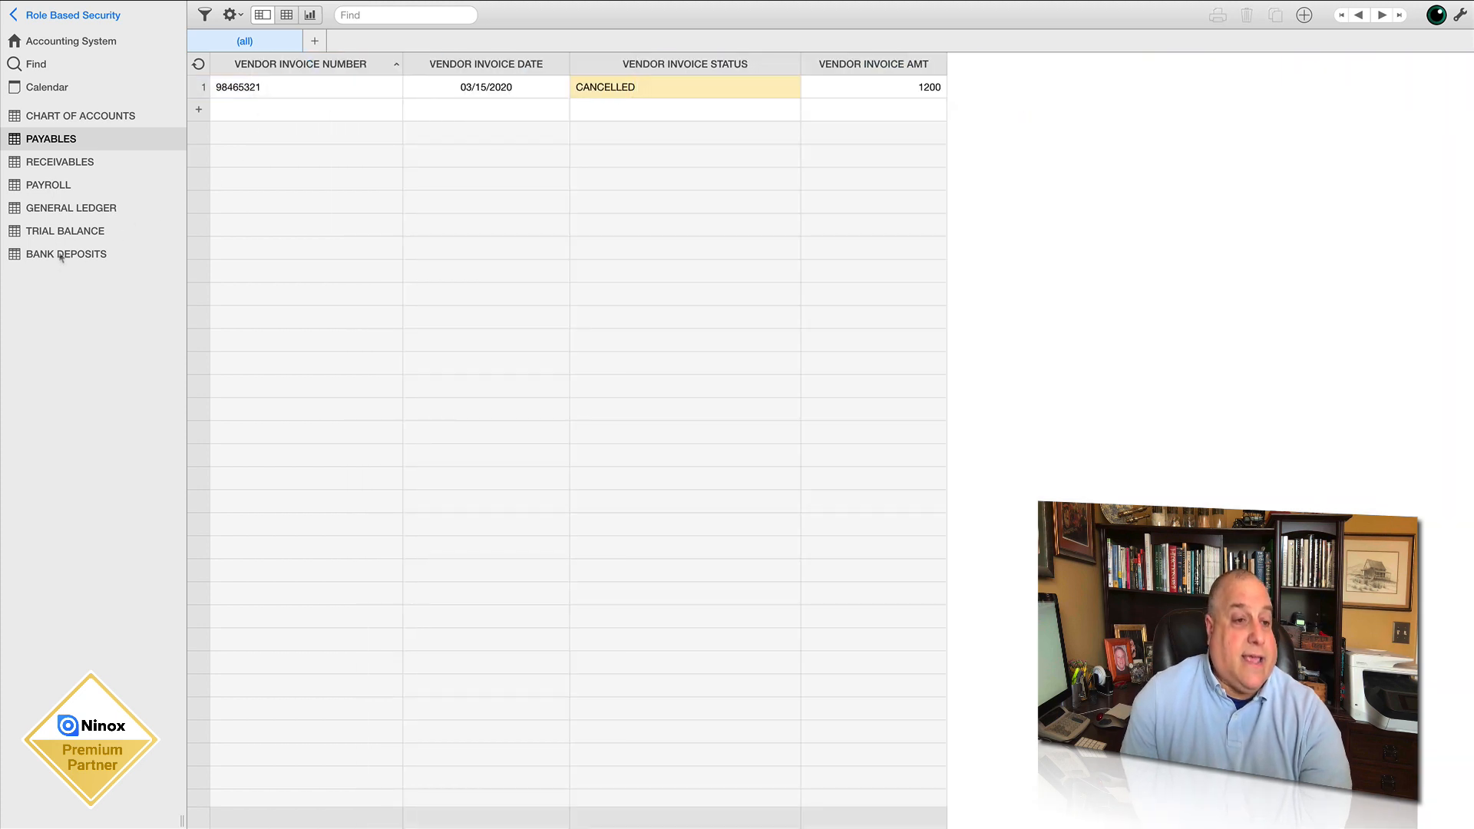
Turn on administration mode and review the CANCELLED status entry in the hidden Audit Trail table
left_click(1459, 15)
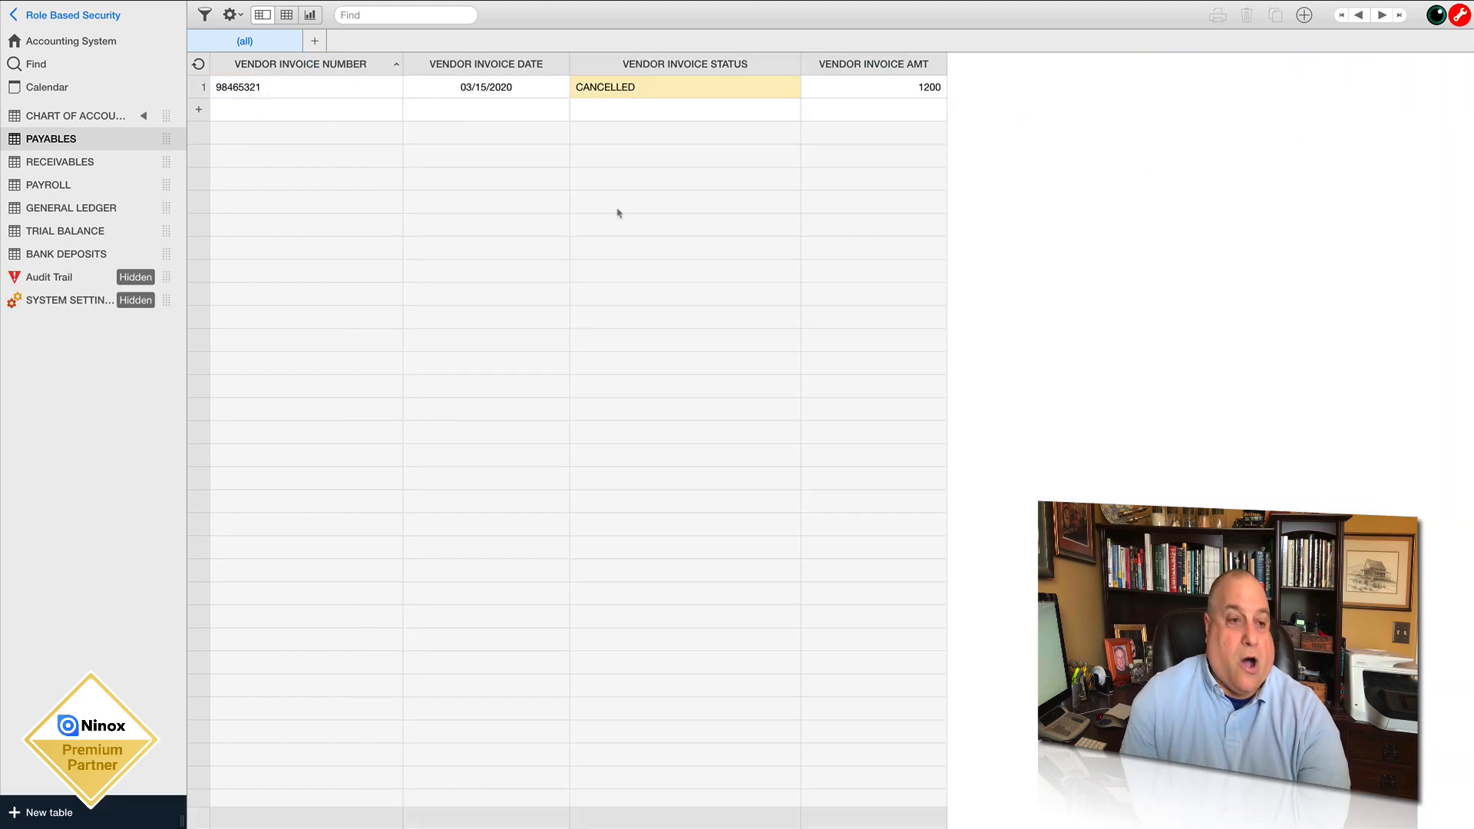
left_click(47, 278)
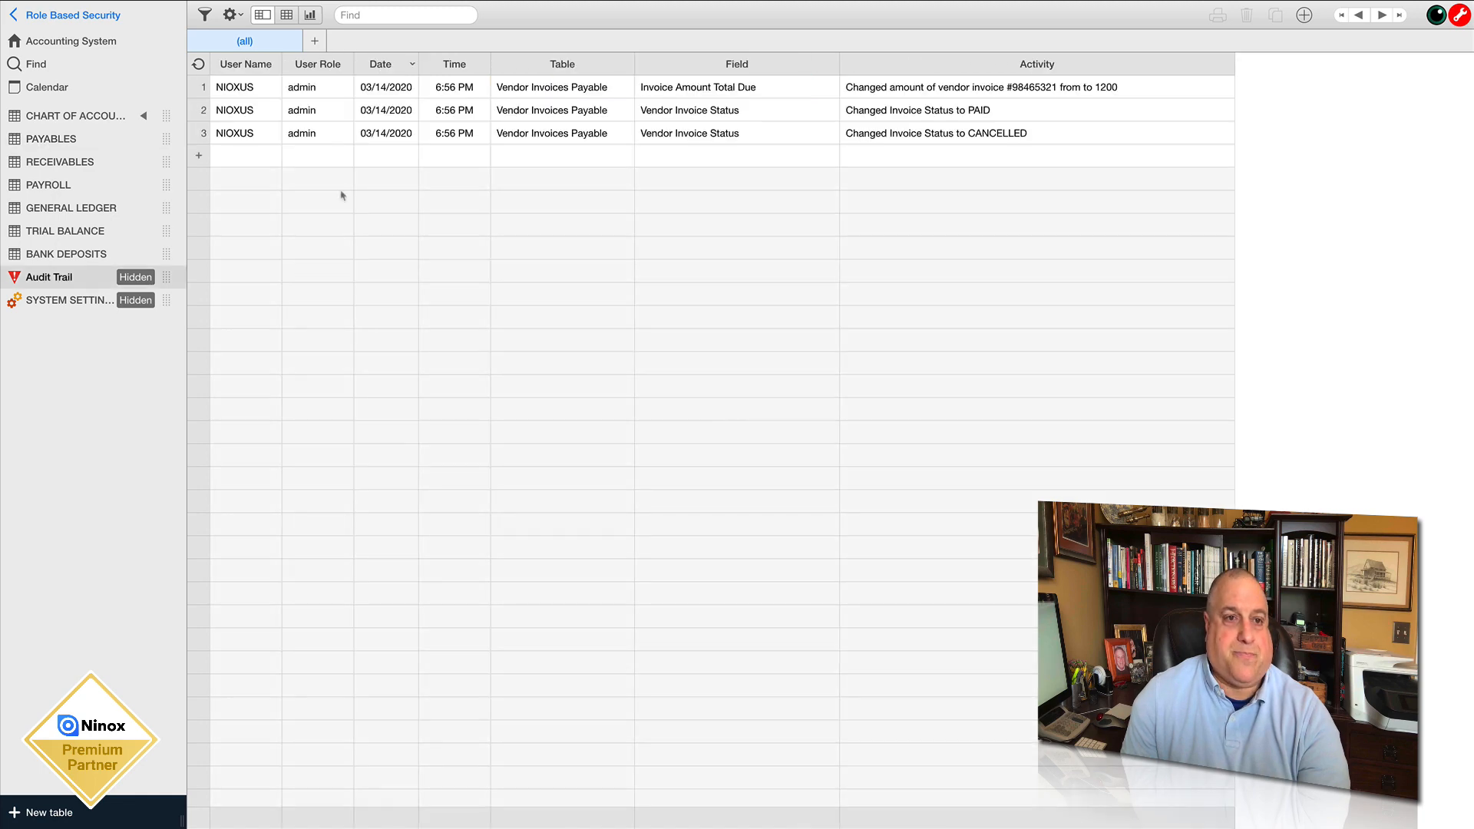
left_click(389, 135)
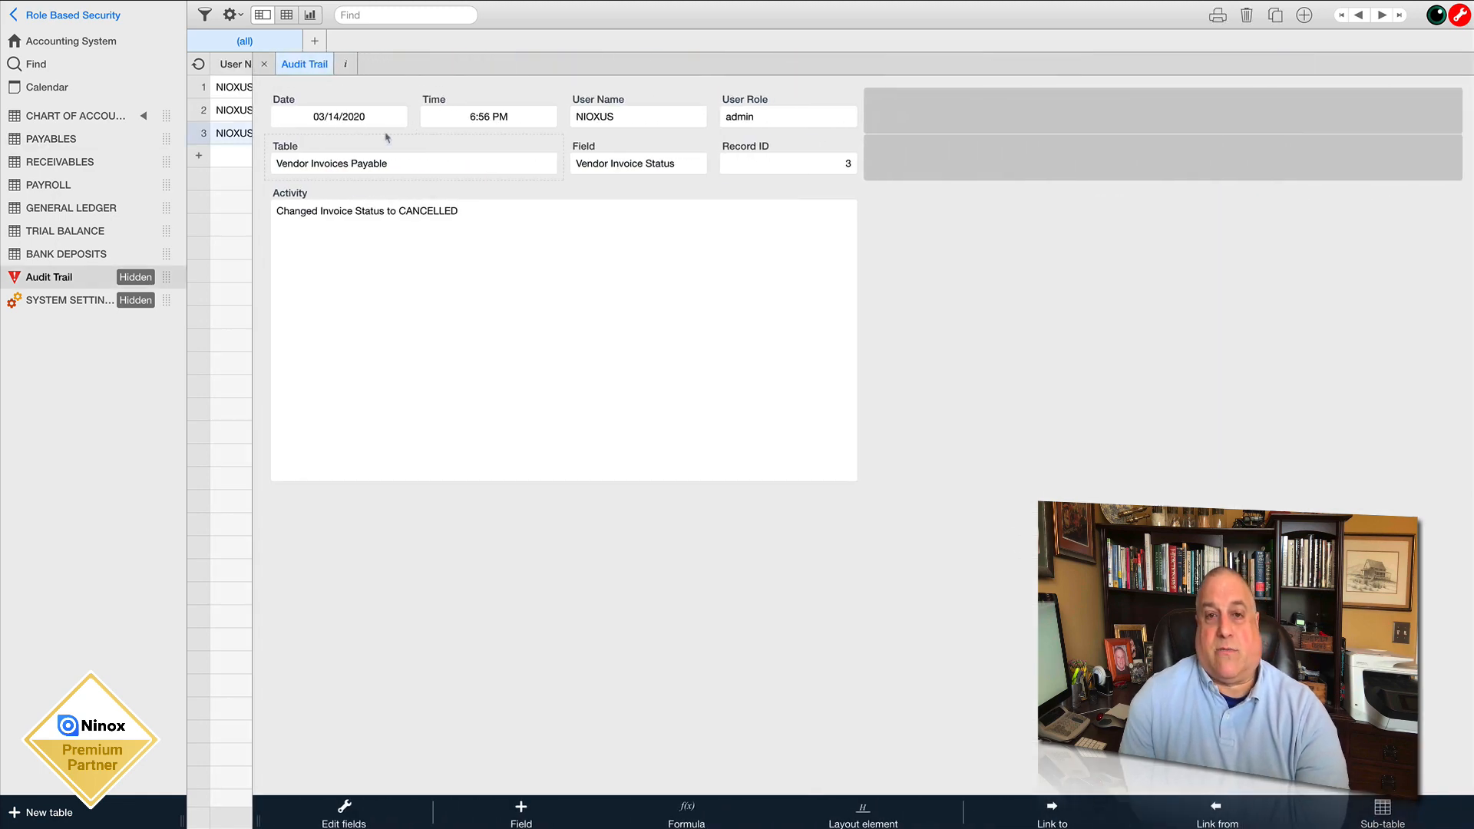
left_click(264, 65)
Examine the Audit Trail records for the vendor invoice amount change and the PAID status change
left_click(269, 86)
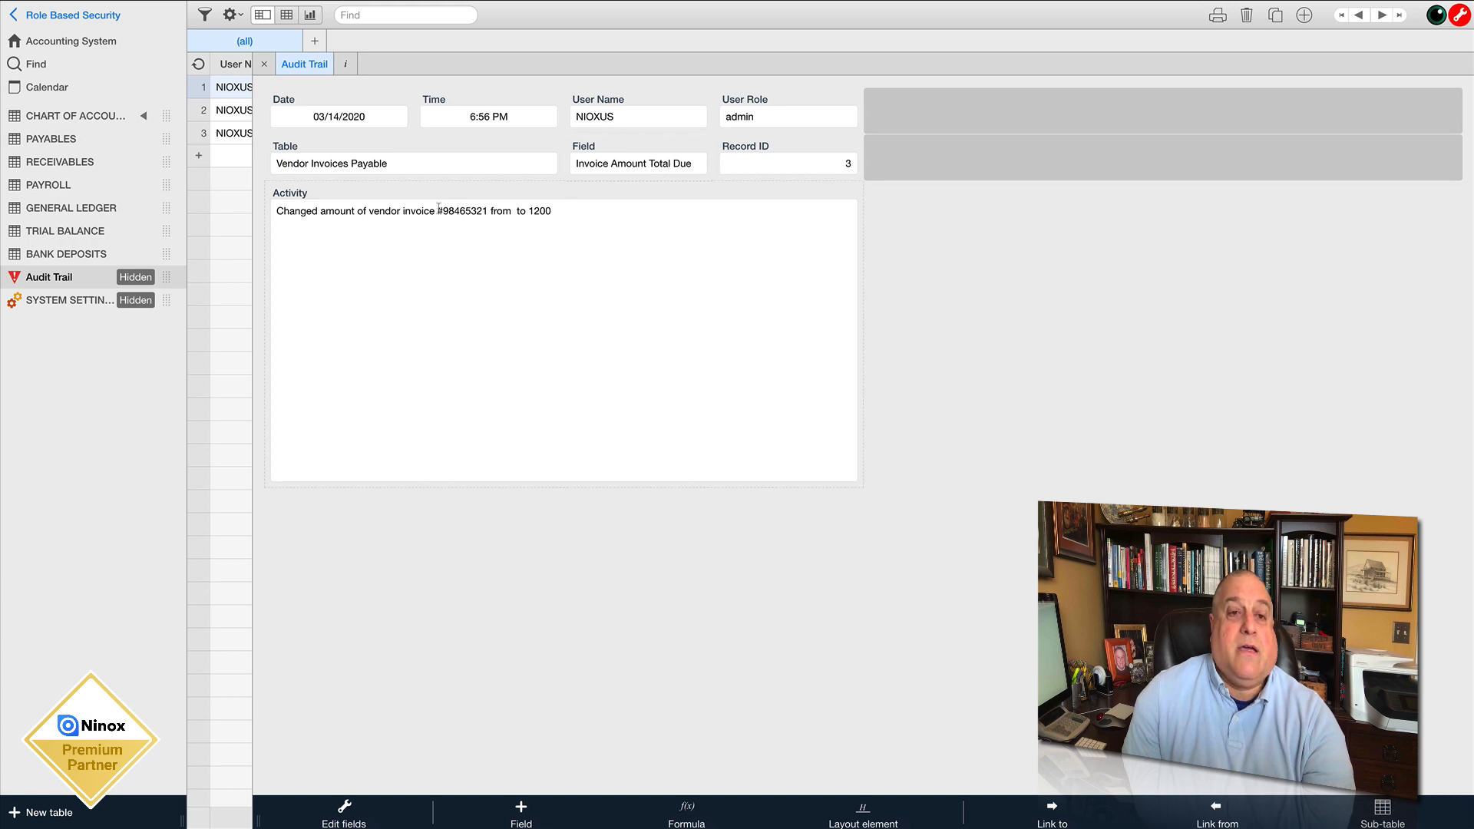
left_click_drag(439, 211, 476, 213)
left_click(479, 212)
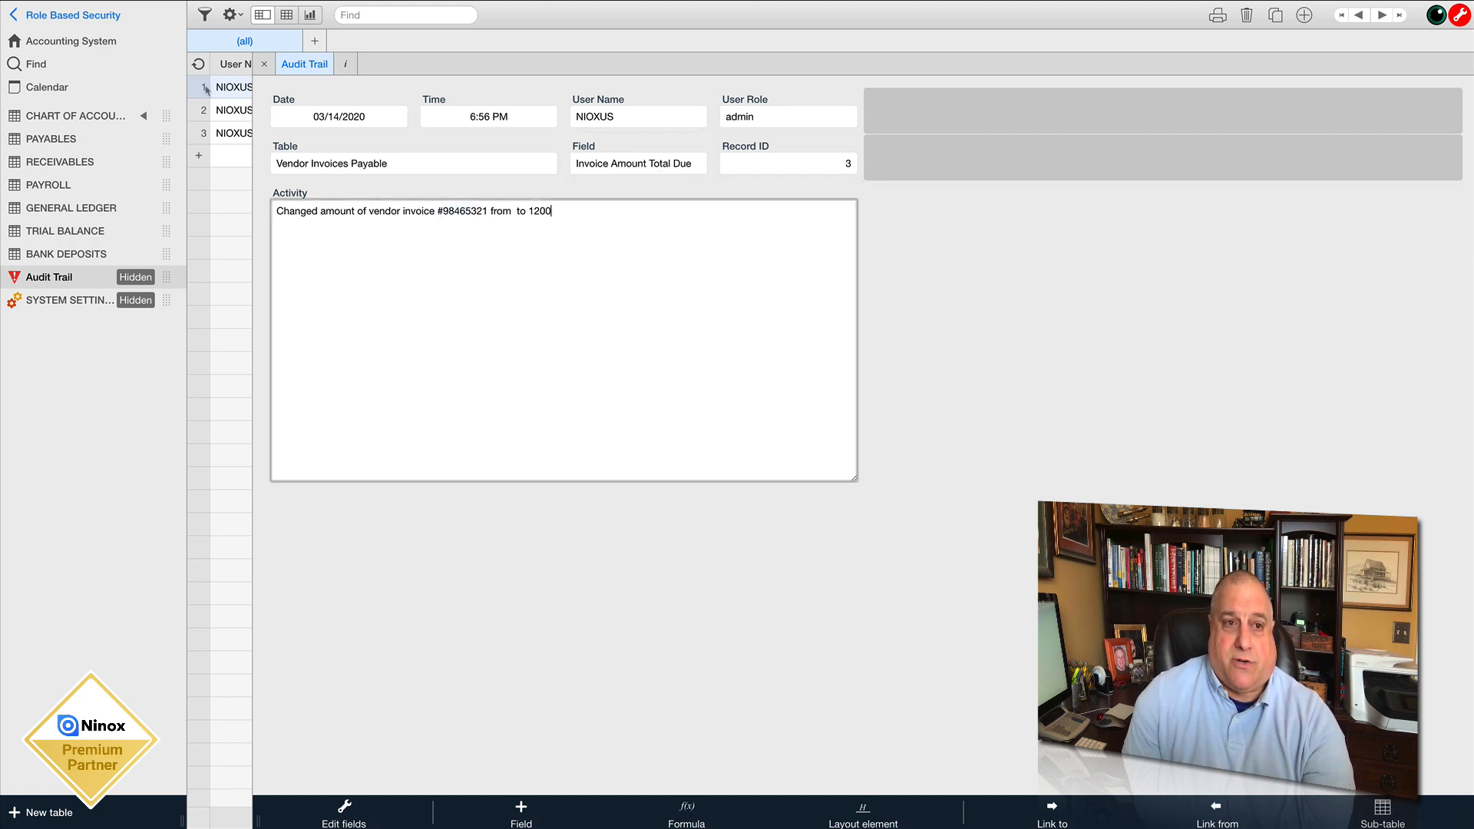
left_click(264, 64)
left_click(244, 112)
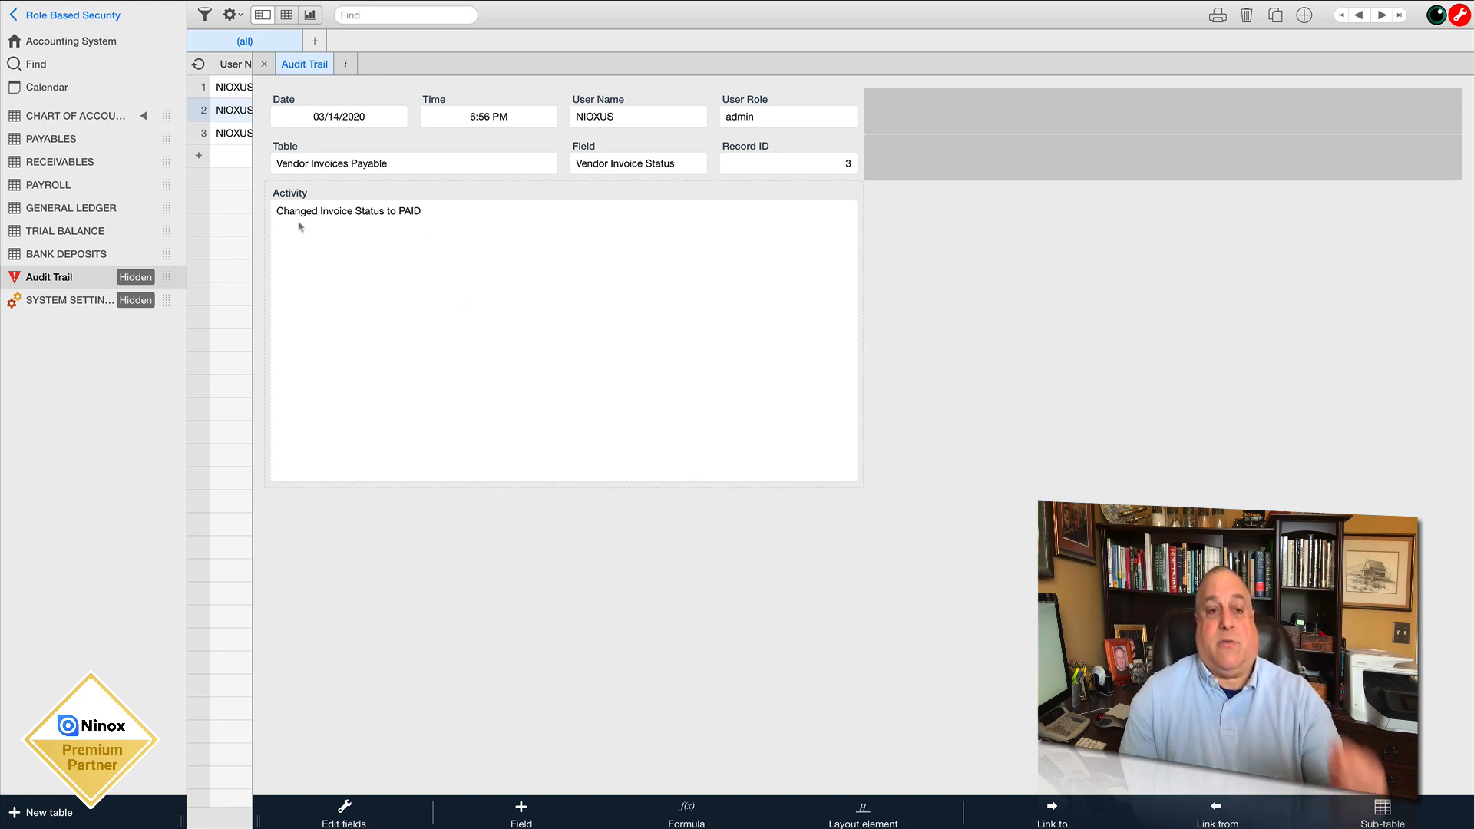
left_click(264, 65)
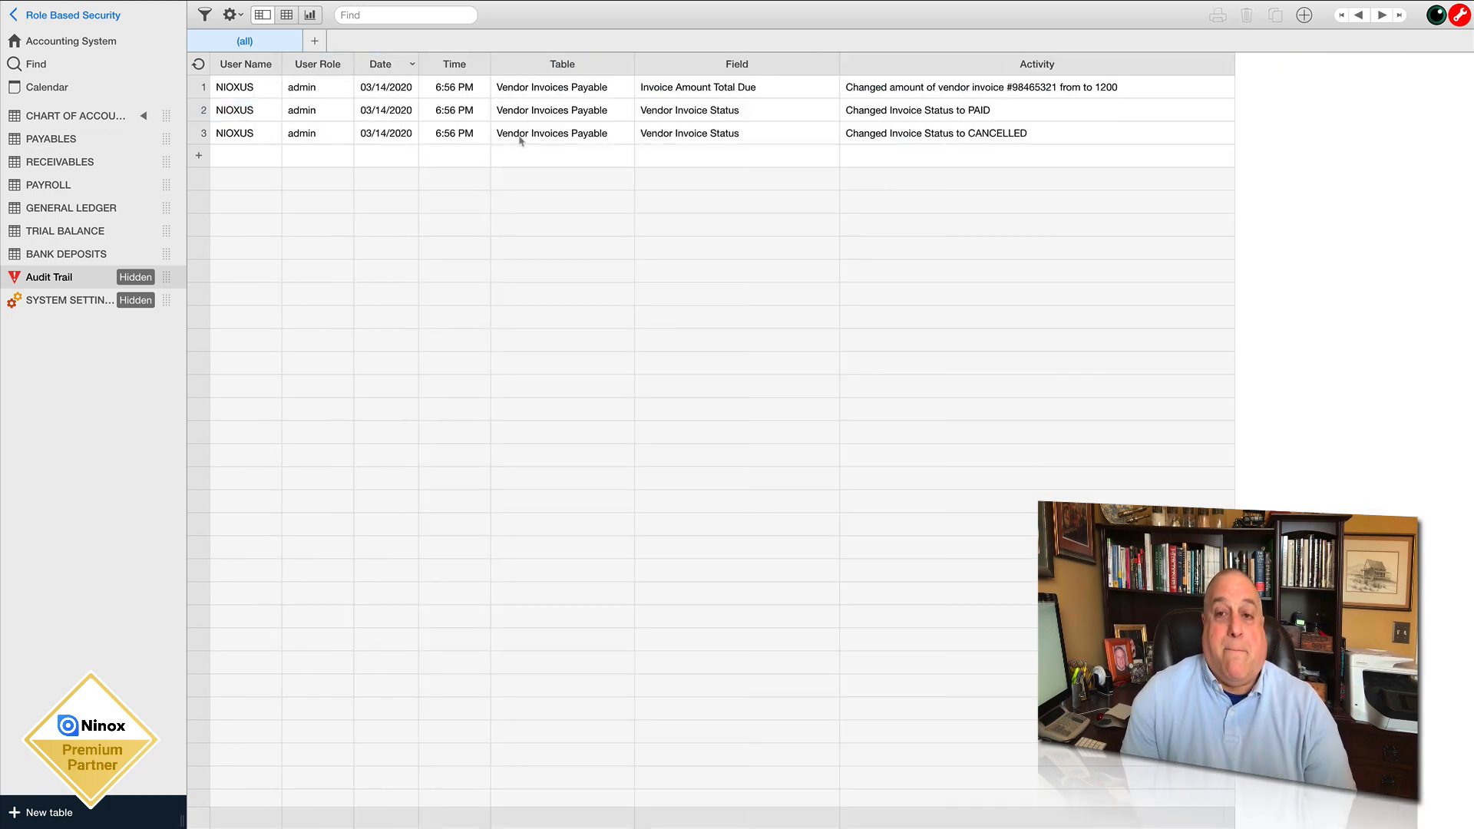
left_click(516, 136)
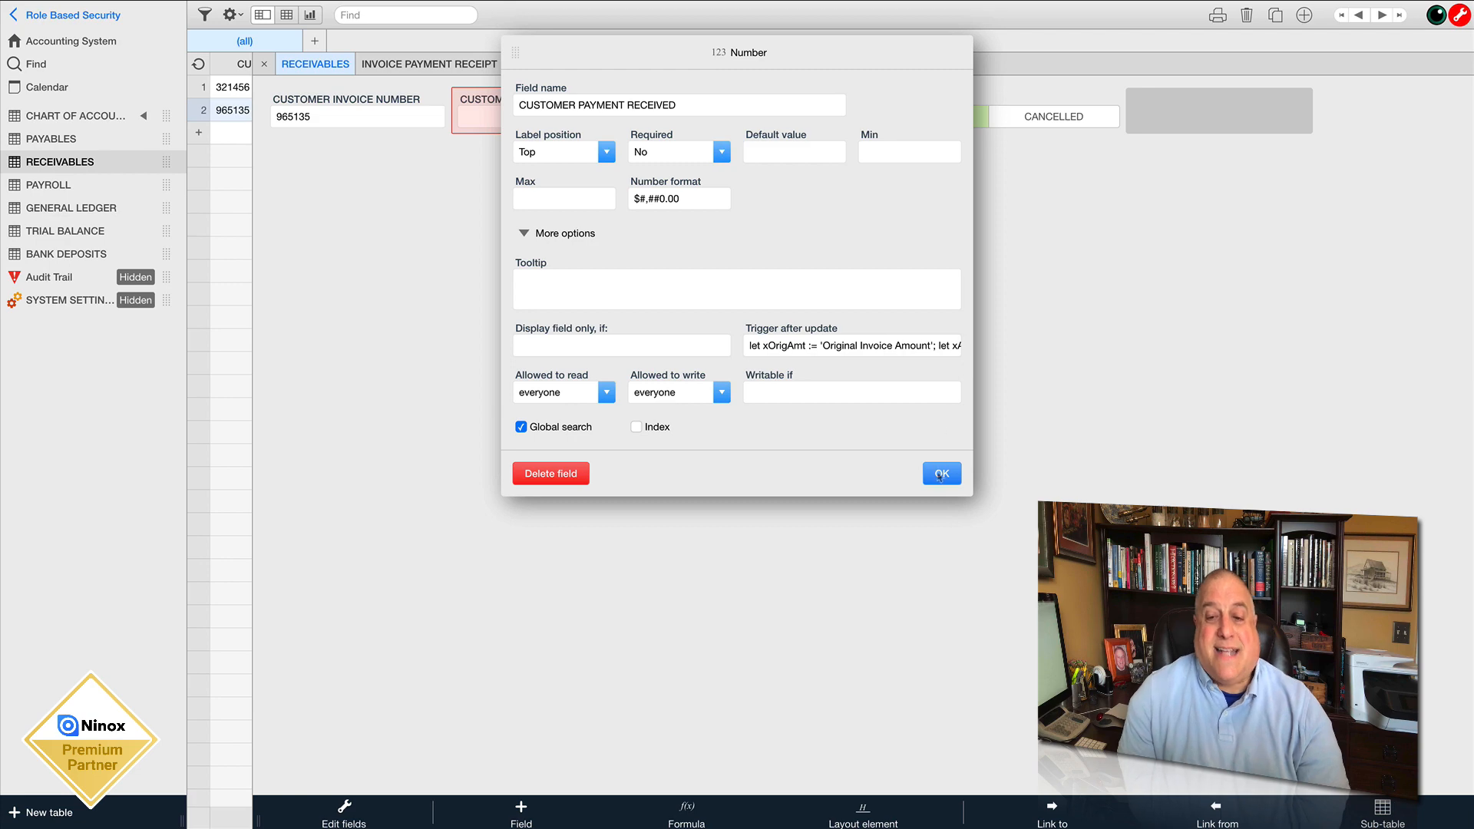
Accept the CUSTOMER PAYMENT RECEIVED field settings in RECEIVABLES, close the record and return to the Accounting System home page
left_click(941, 475)
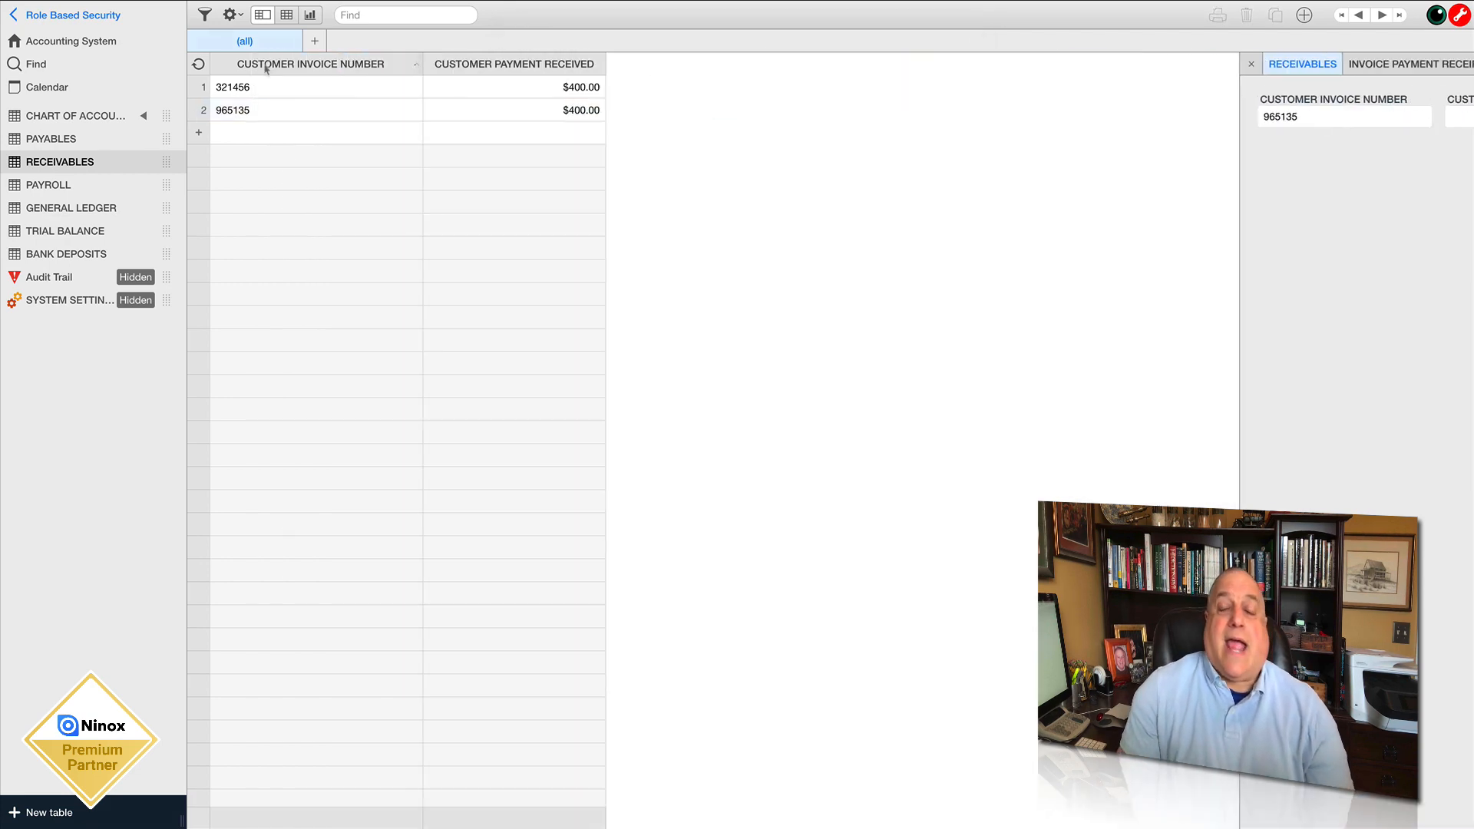
left_click(264, 65)
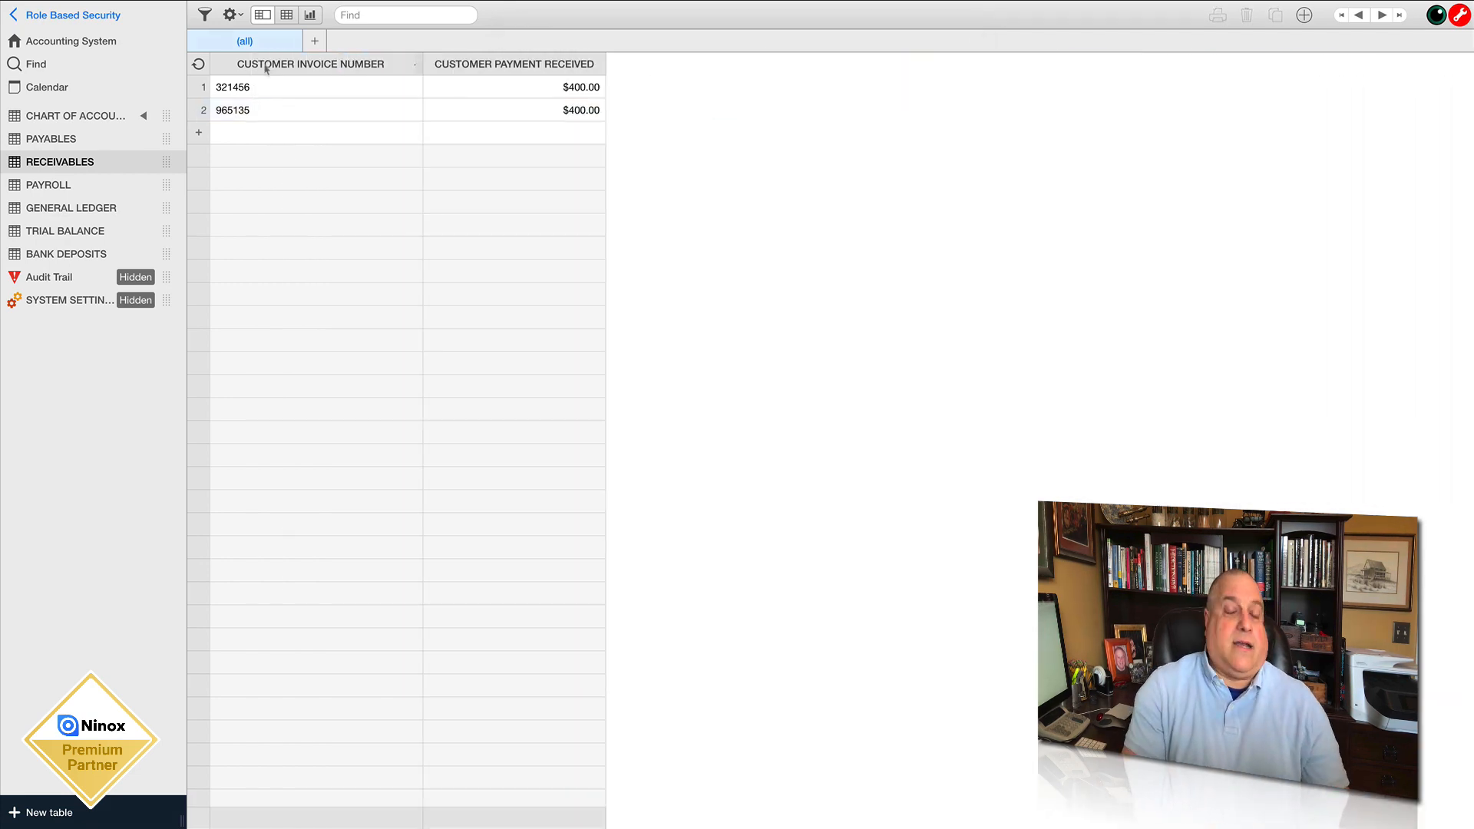
left_click(84, 45)
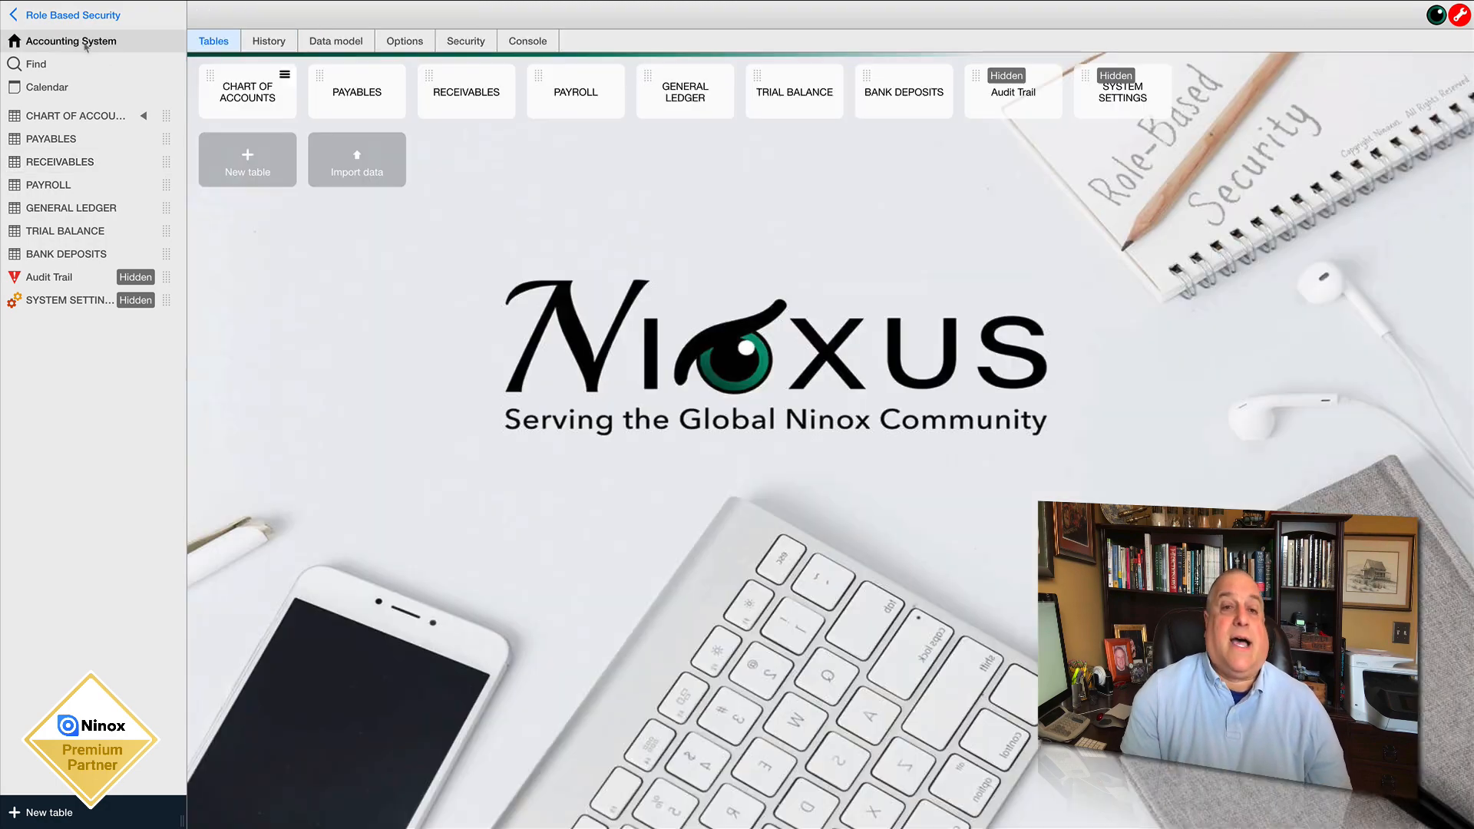